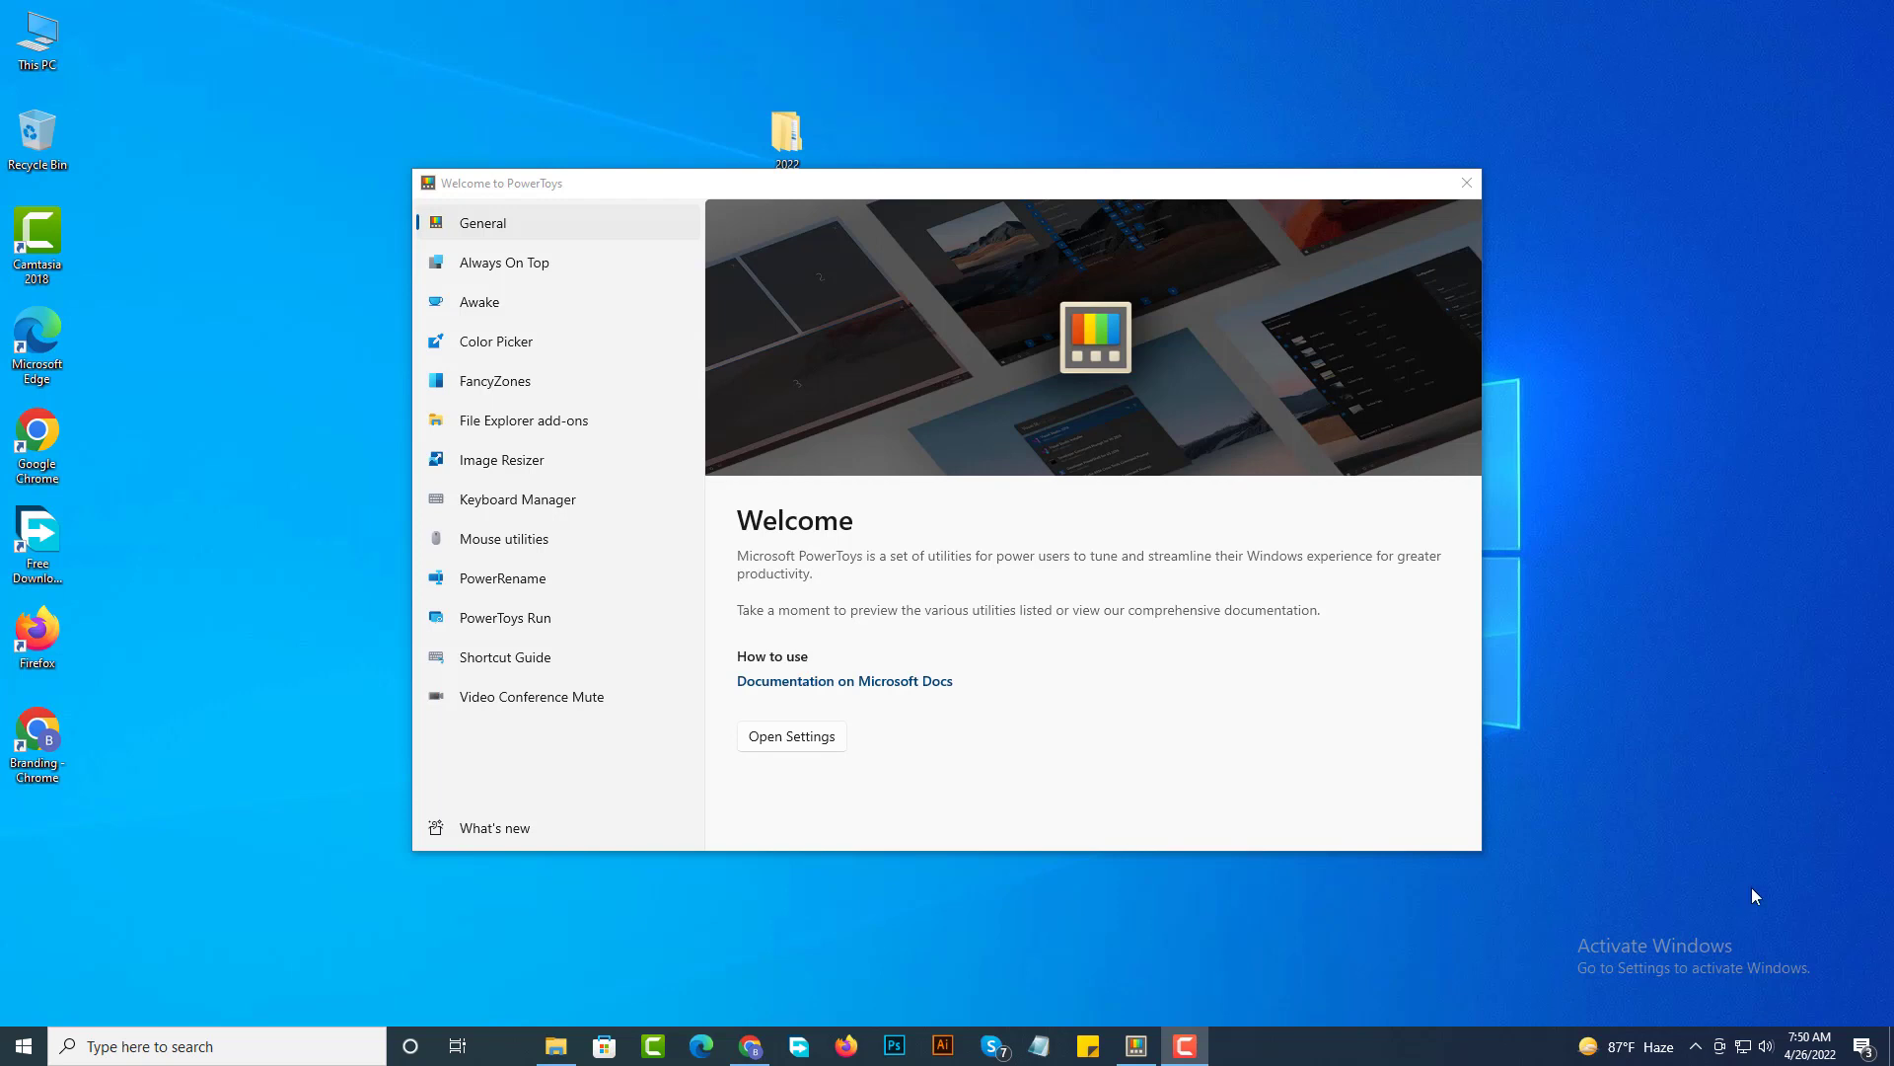
Switch to Chrome and review the Install PowerToys documentation and the Release v0.57.2 page on GitHub
{"action": "left_click", "coordinate": [750, 1046]}
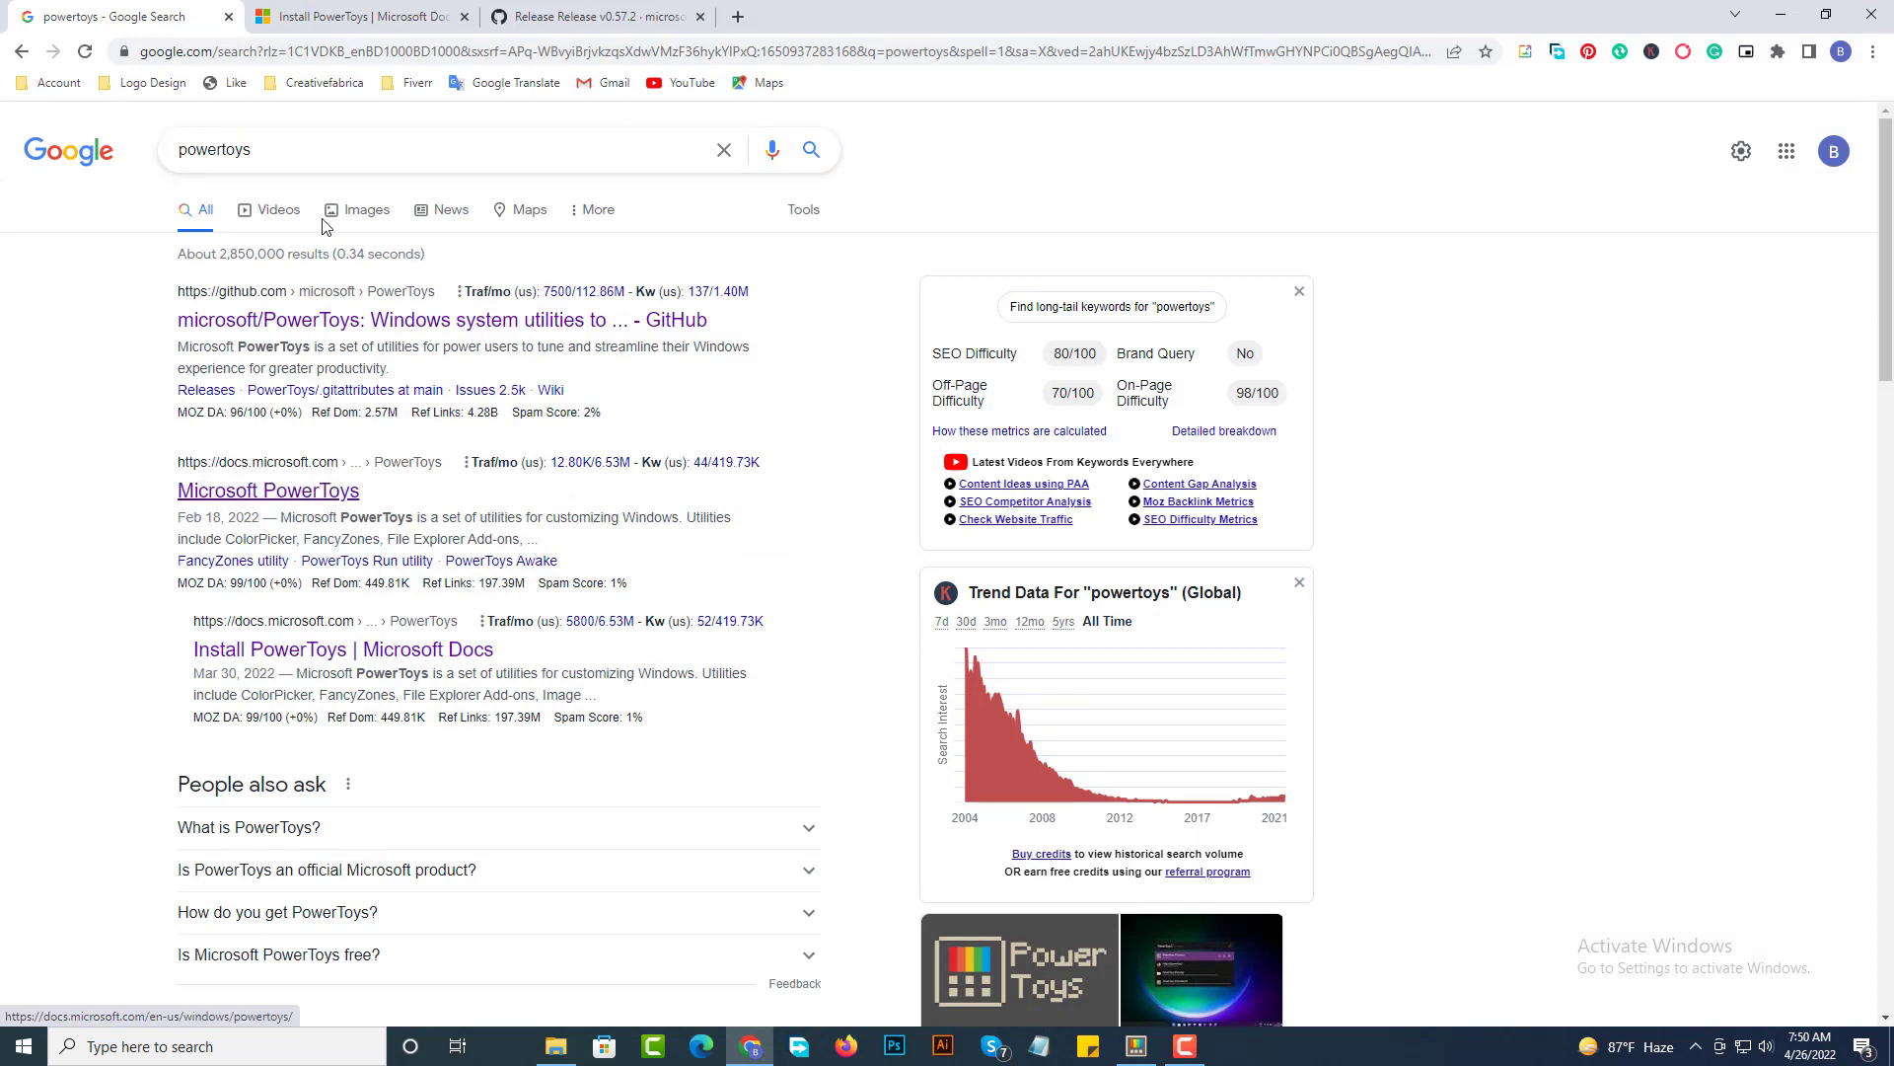
{"action": "left_click", "coordinate": [326, 16]}
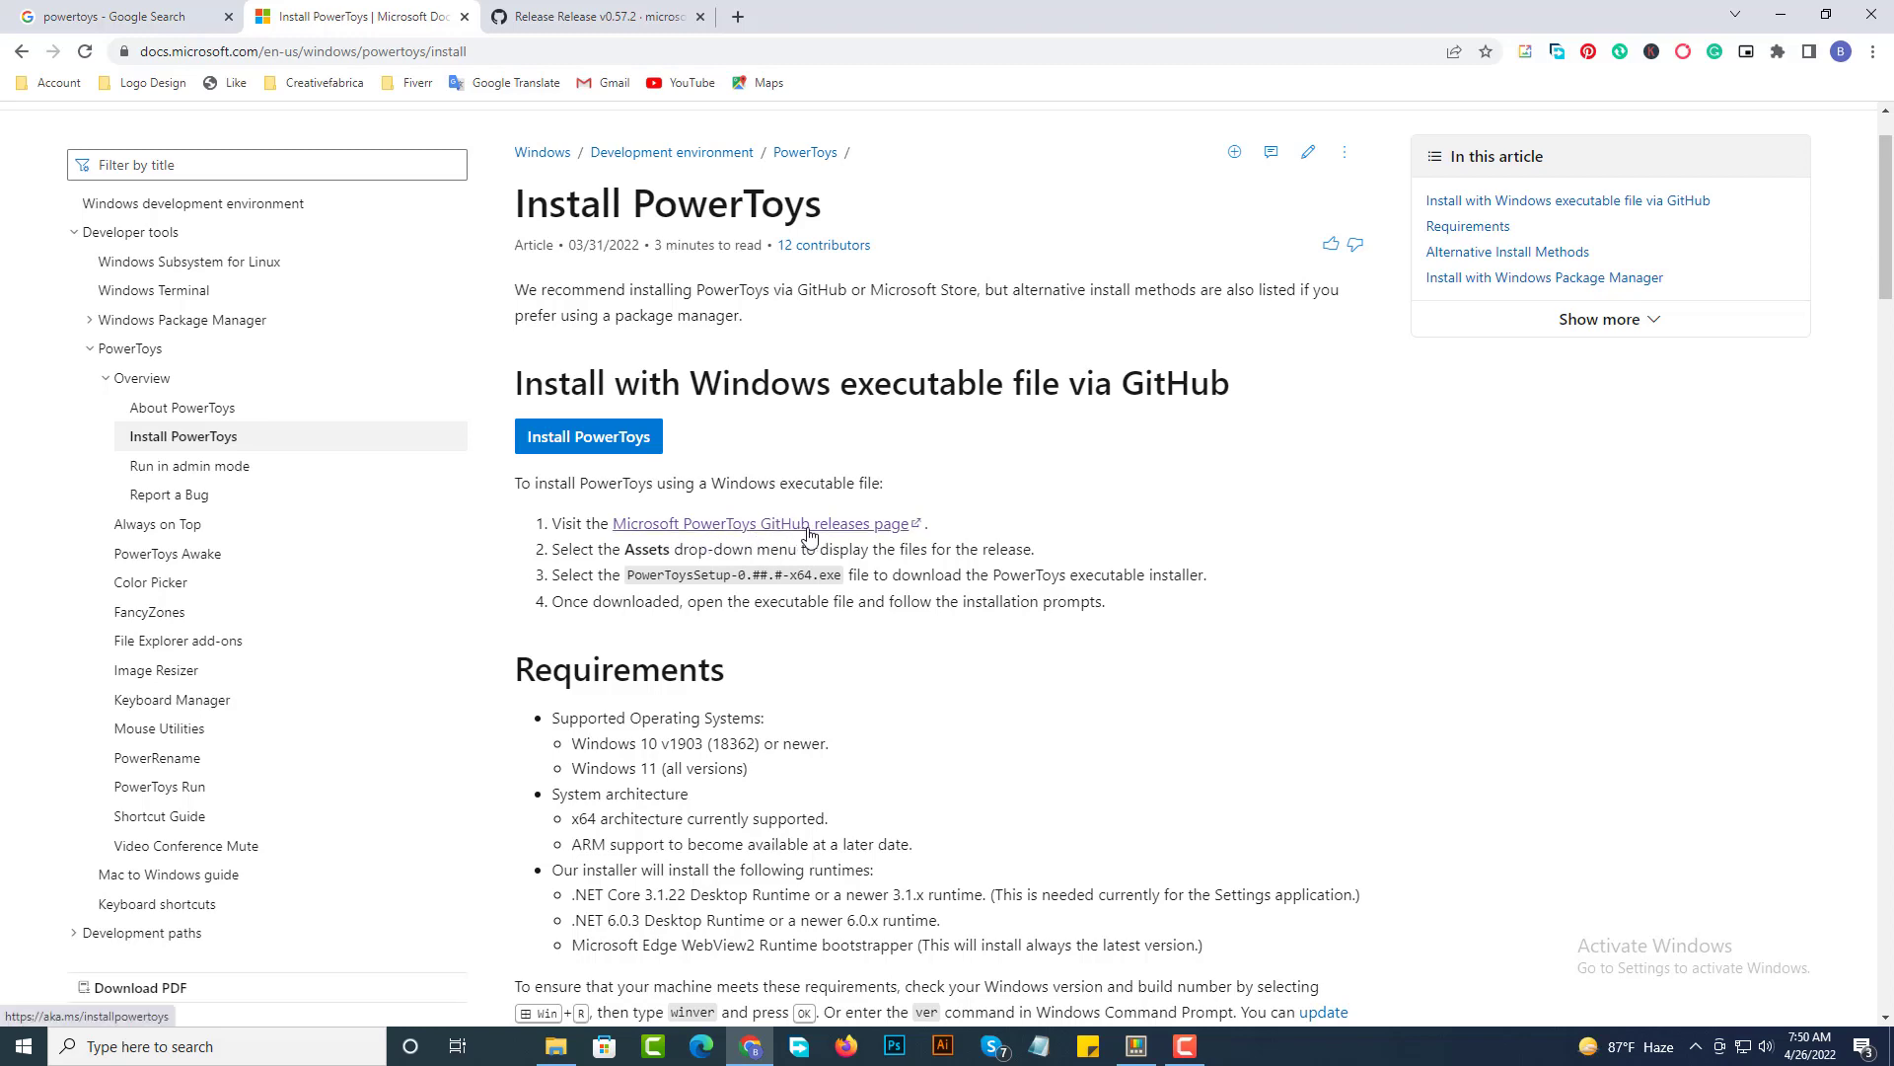
{"action": "left_click", "coordinate": [573, 10]}
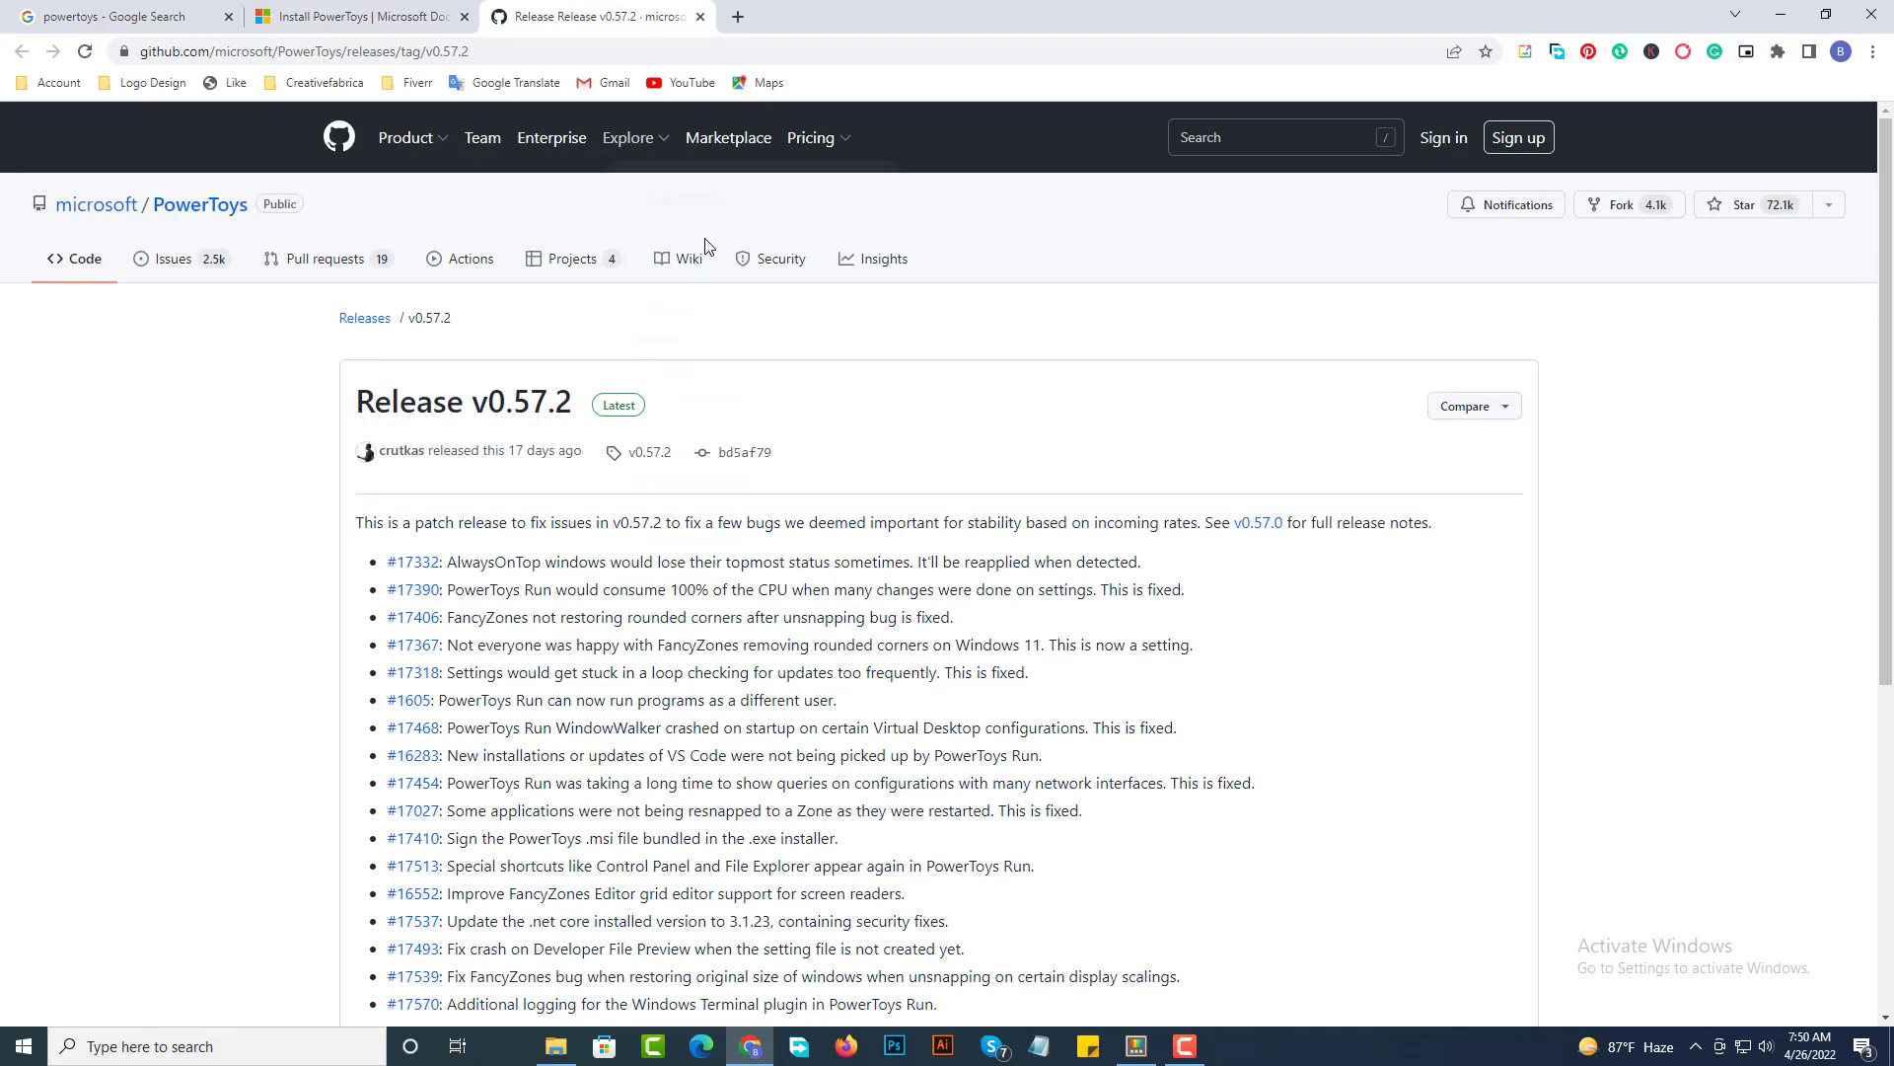
{"action": "scroll", "coordinate": [292, 449], "scroll_direction": "down", "scroll_amount": 3}
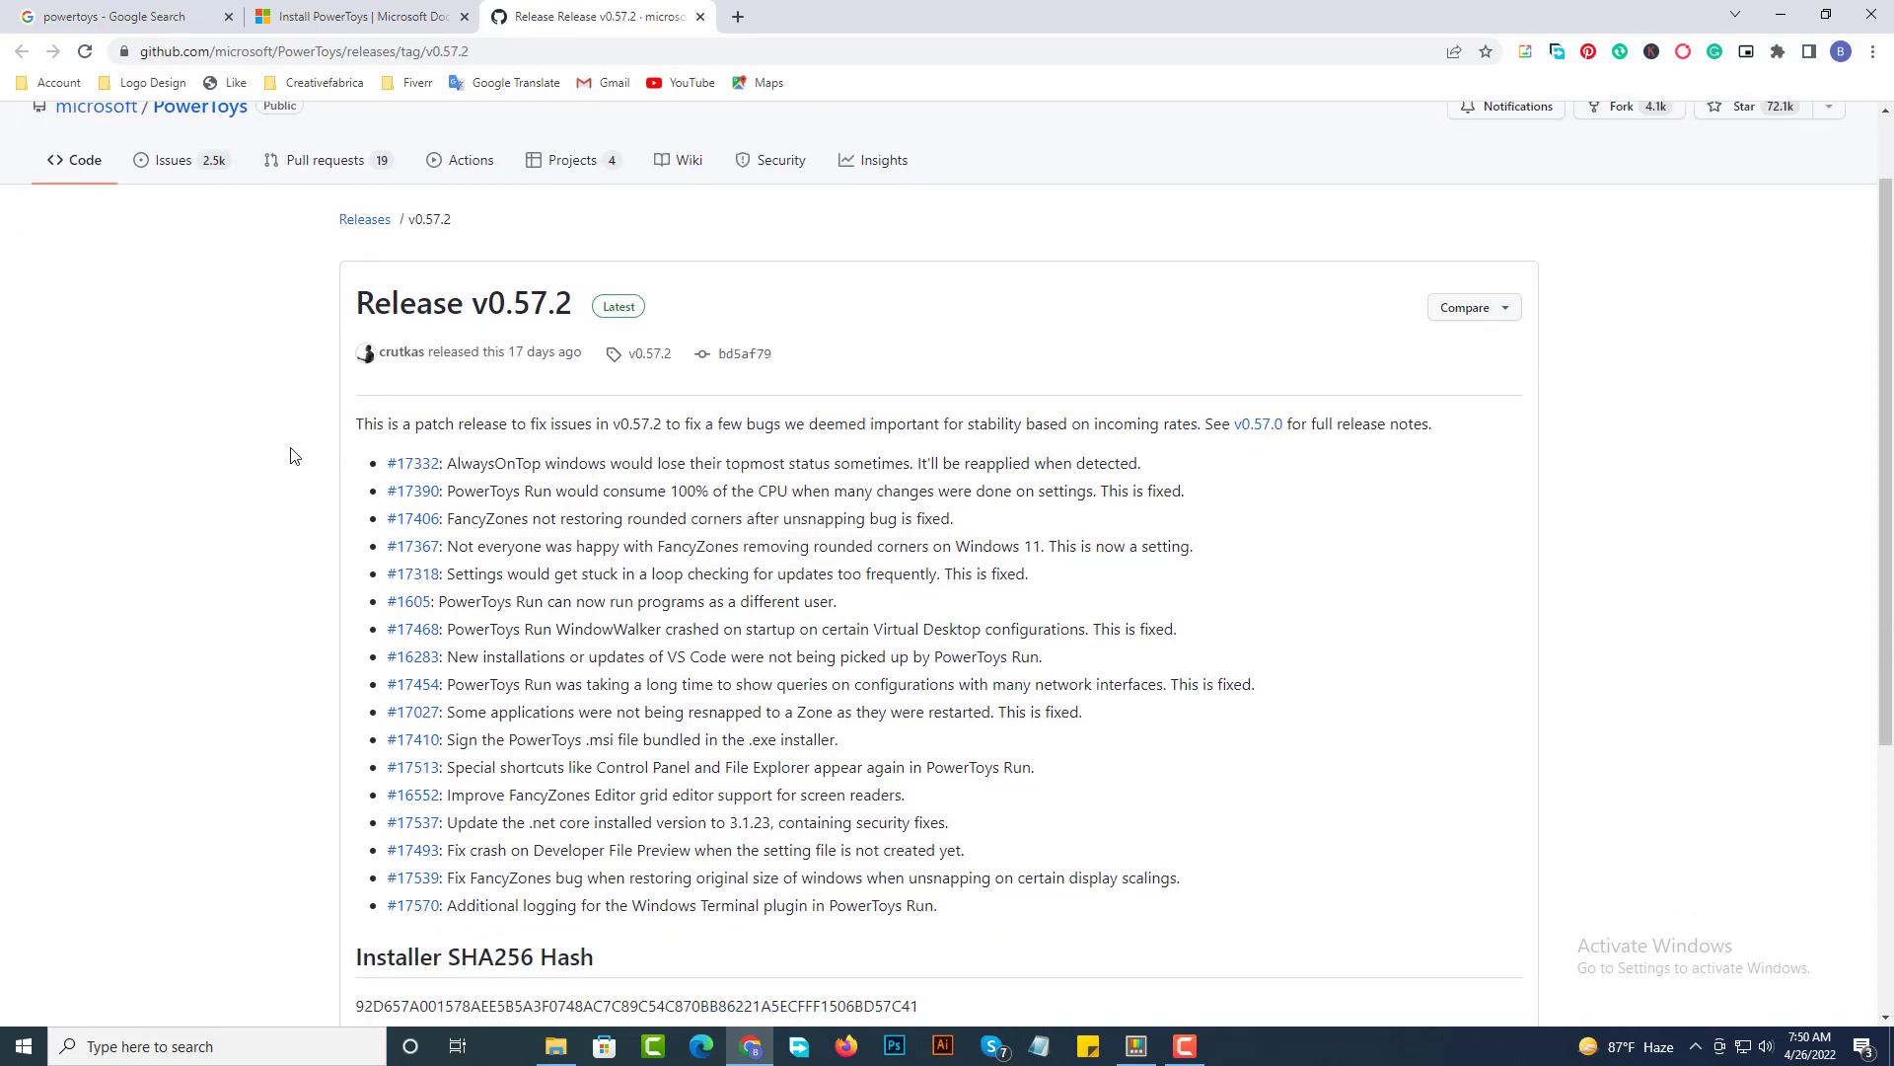
Search the web for lwshohagh in a new browser tab and open the LWShohagh website
{"action": "left_click", "coordinate": [738, 17]}
{"action": "type", "text": "lwsho"}
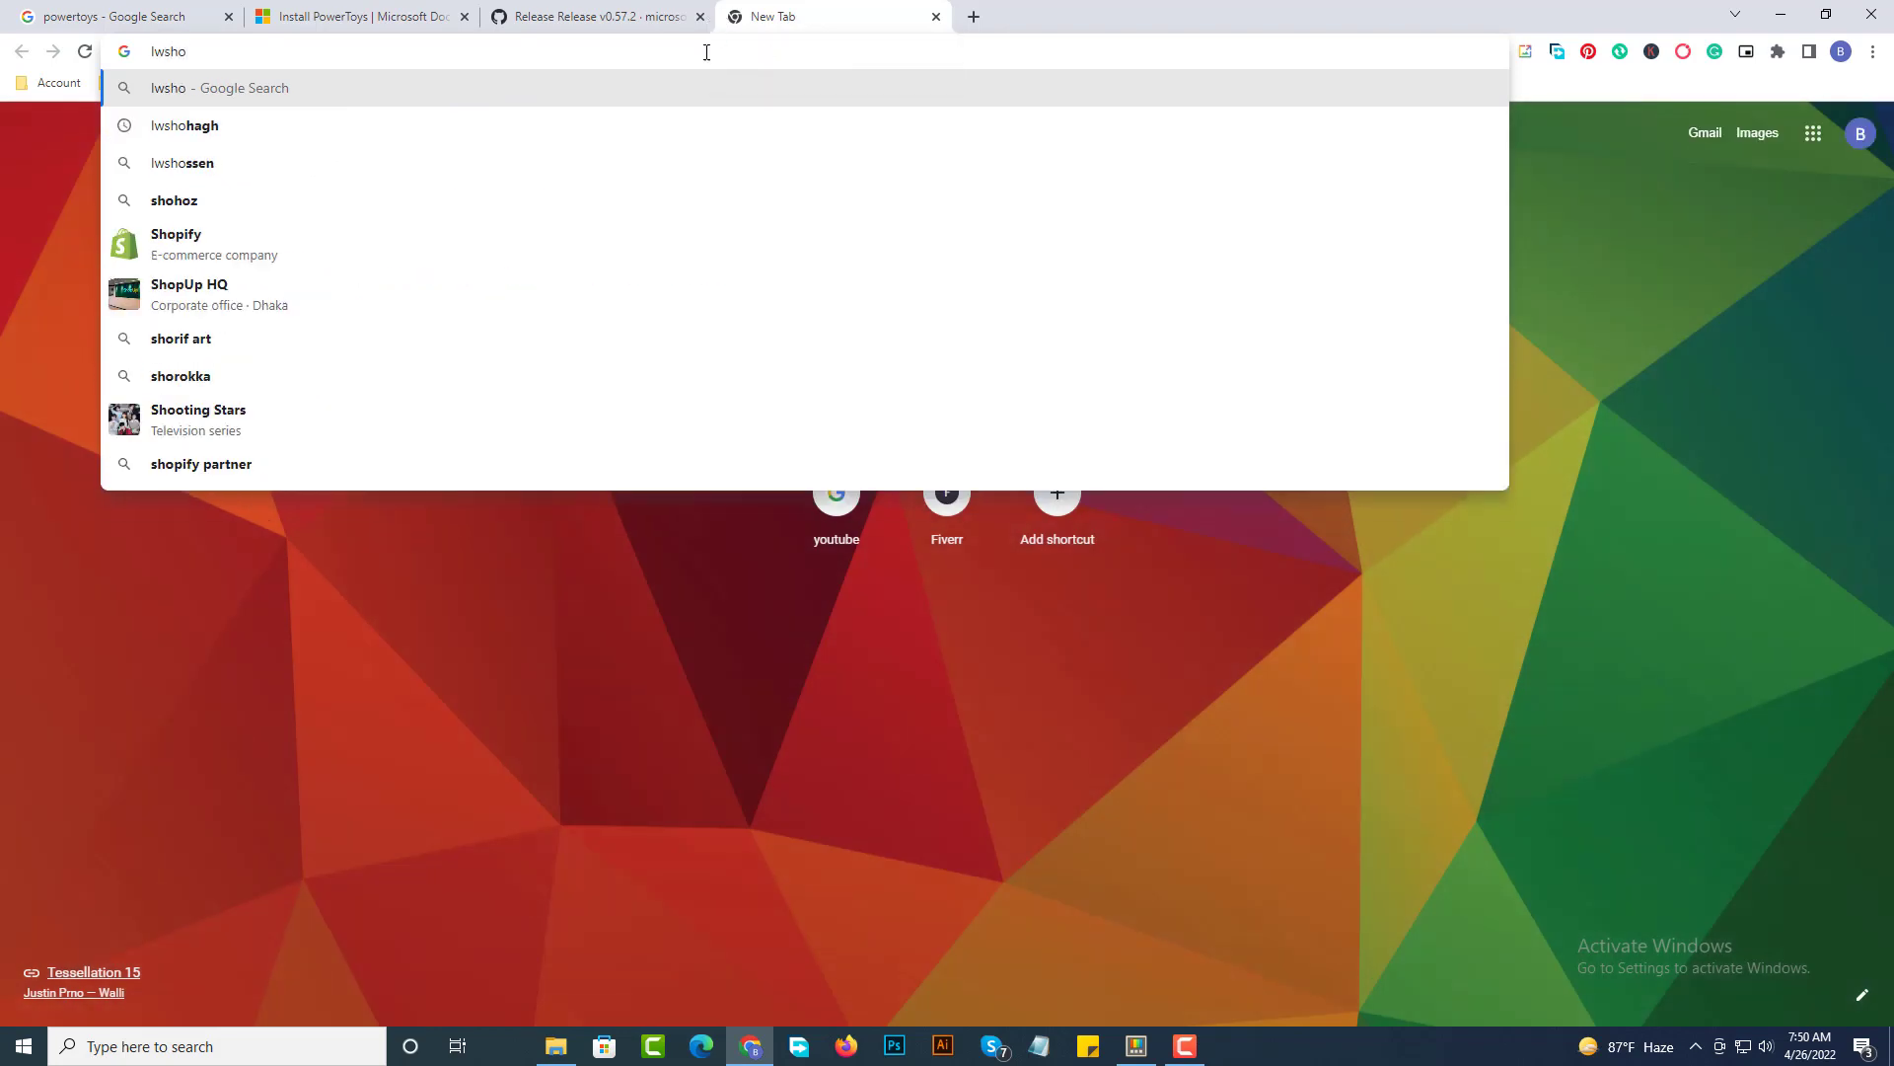
{"action": "left_click", "coordinate": [687, 119]}
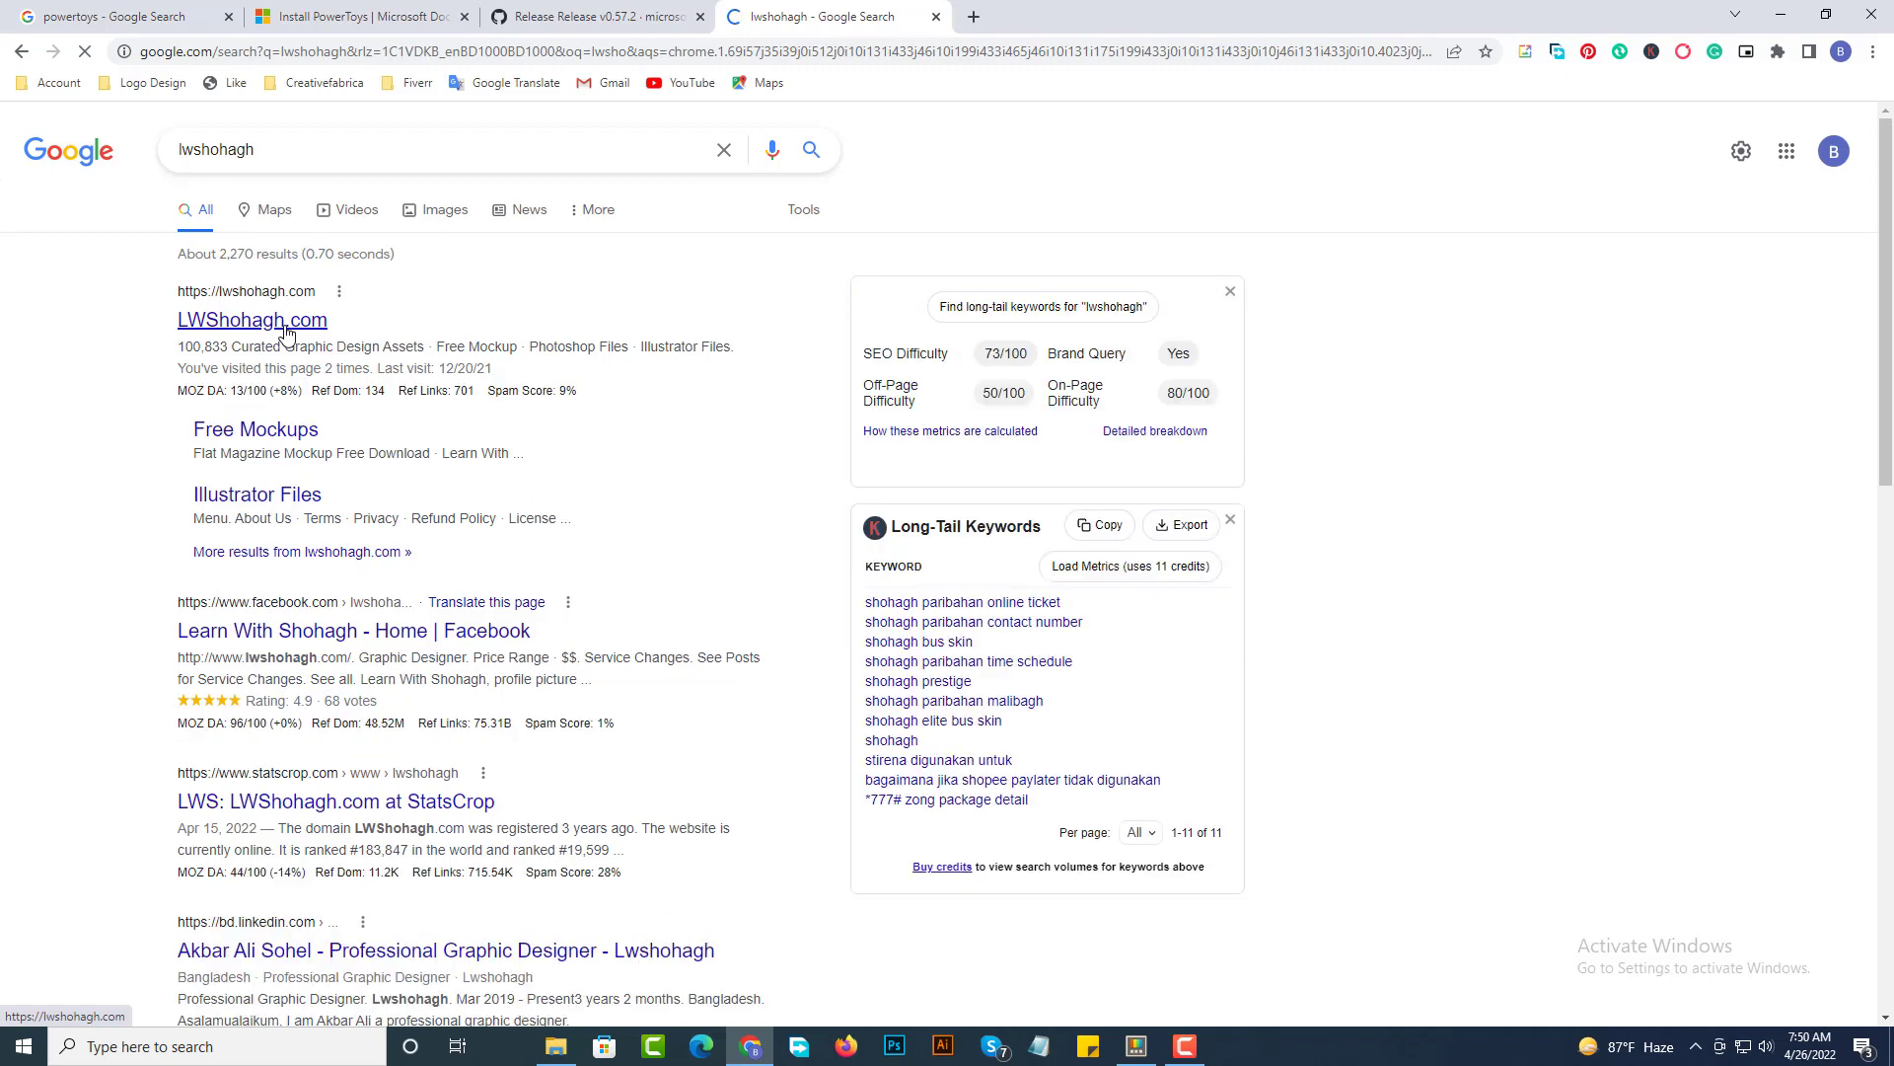
Locate PowerToysSetup-0.57.2-x64.exe among the GitHub release assets and view the downloaded installer in the Power Toy folder
{"action": "left_click", "coordinate": [520, 8]}
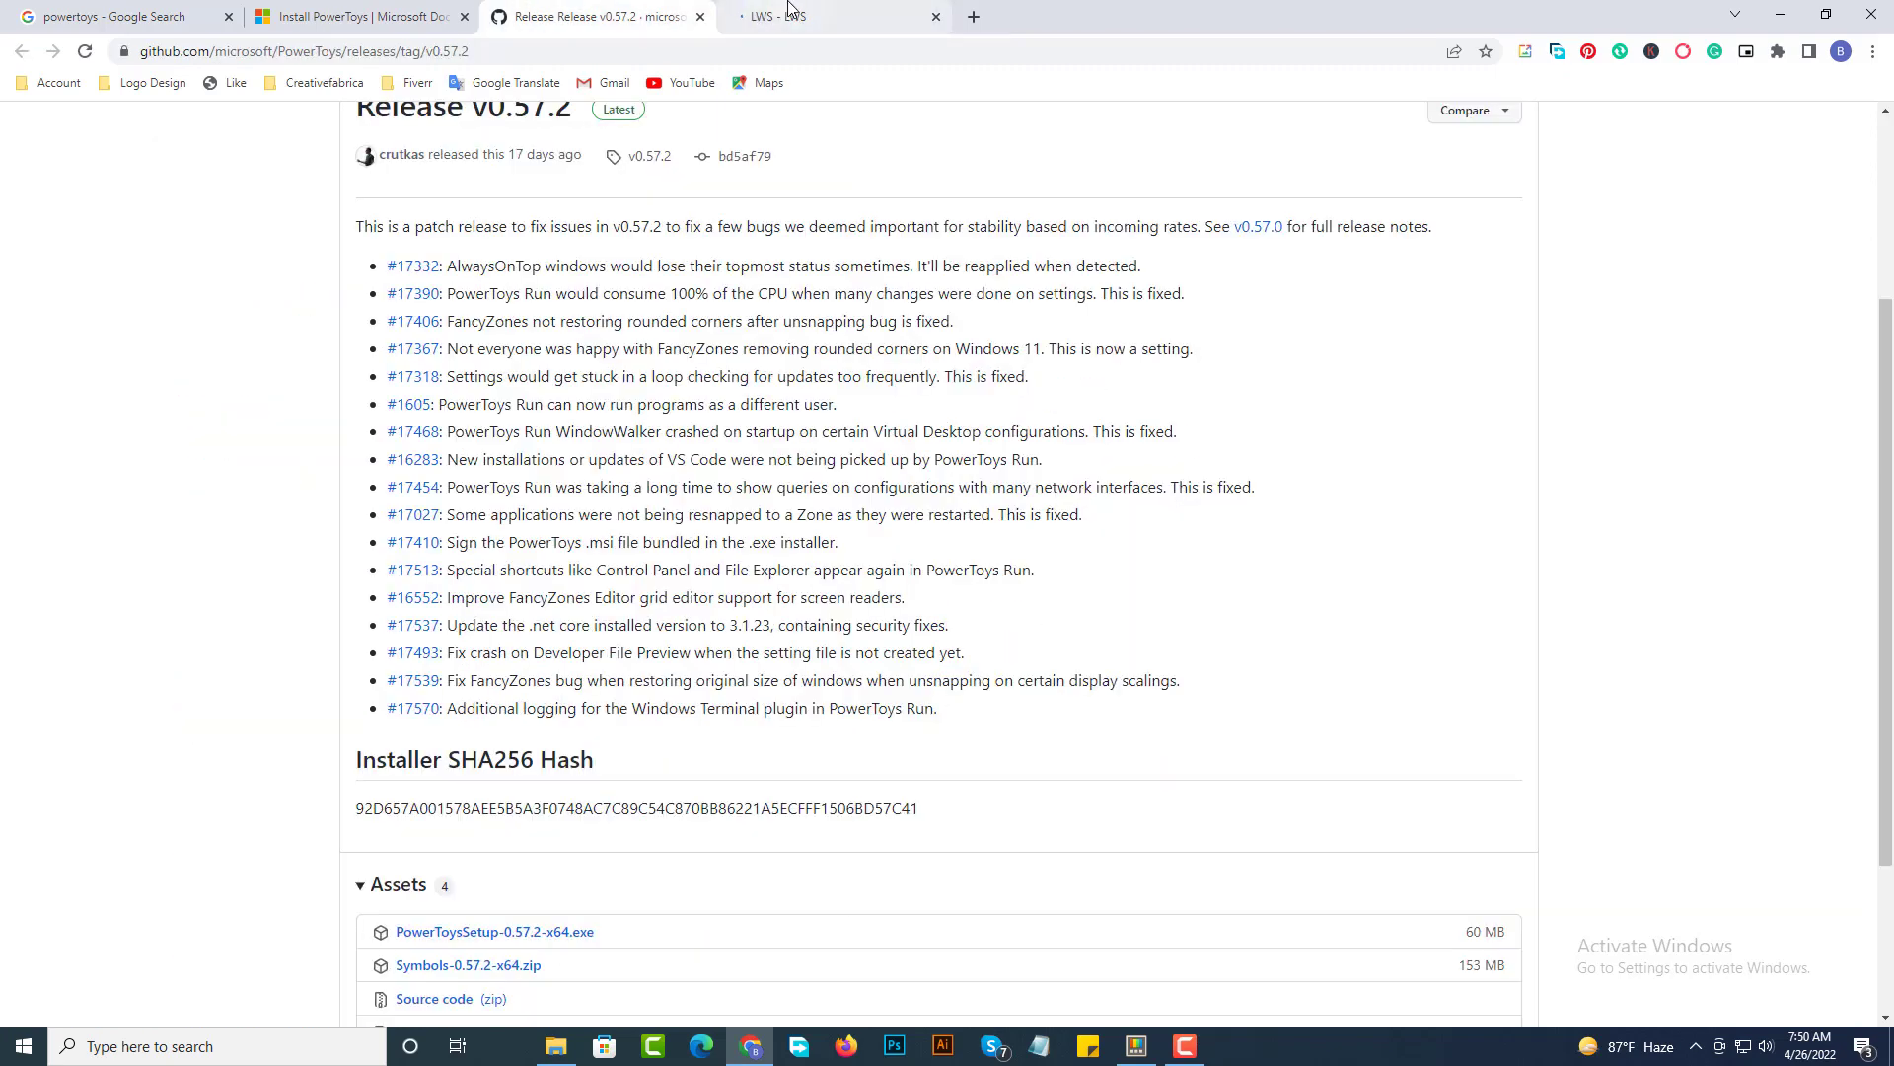
{"action": "left_click", "coordinate": [790, 15]}
{"action": "left_click", "coordinate": [604, 19]}
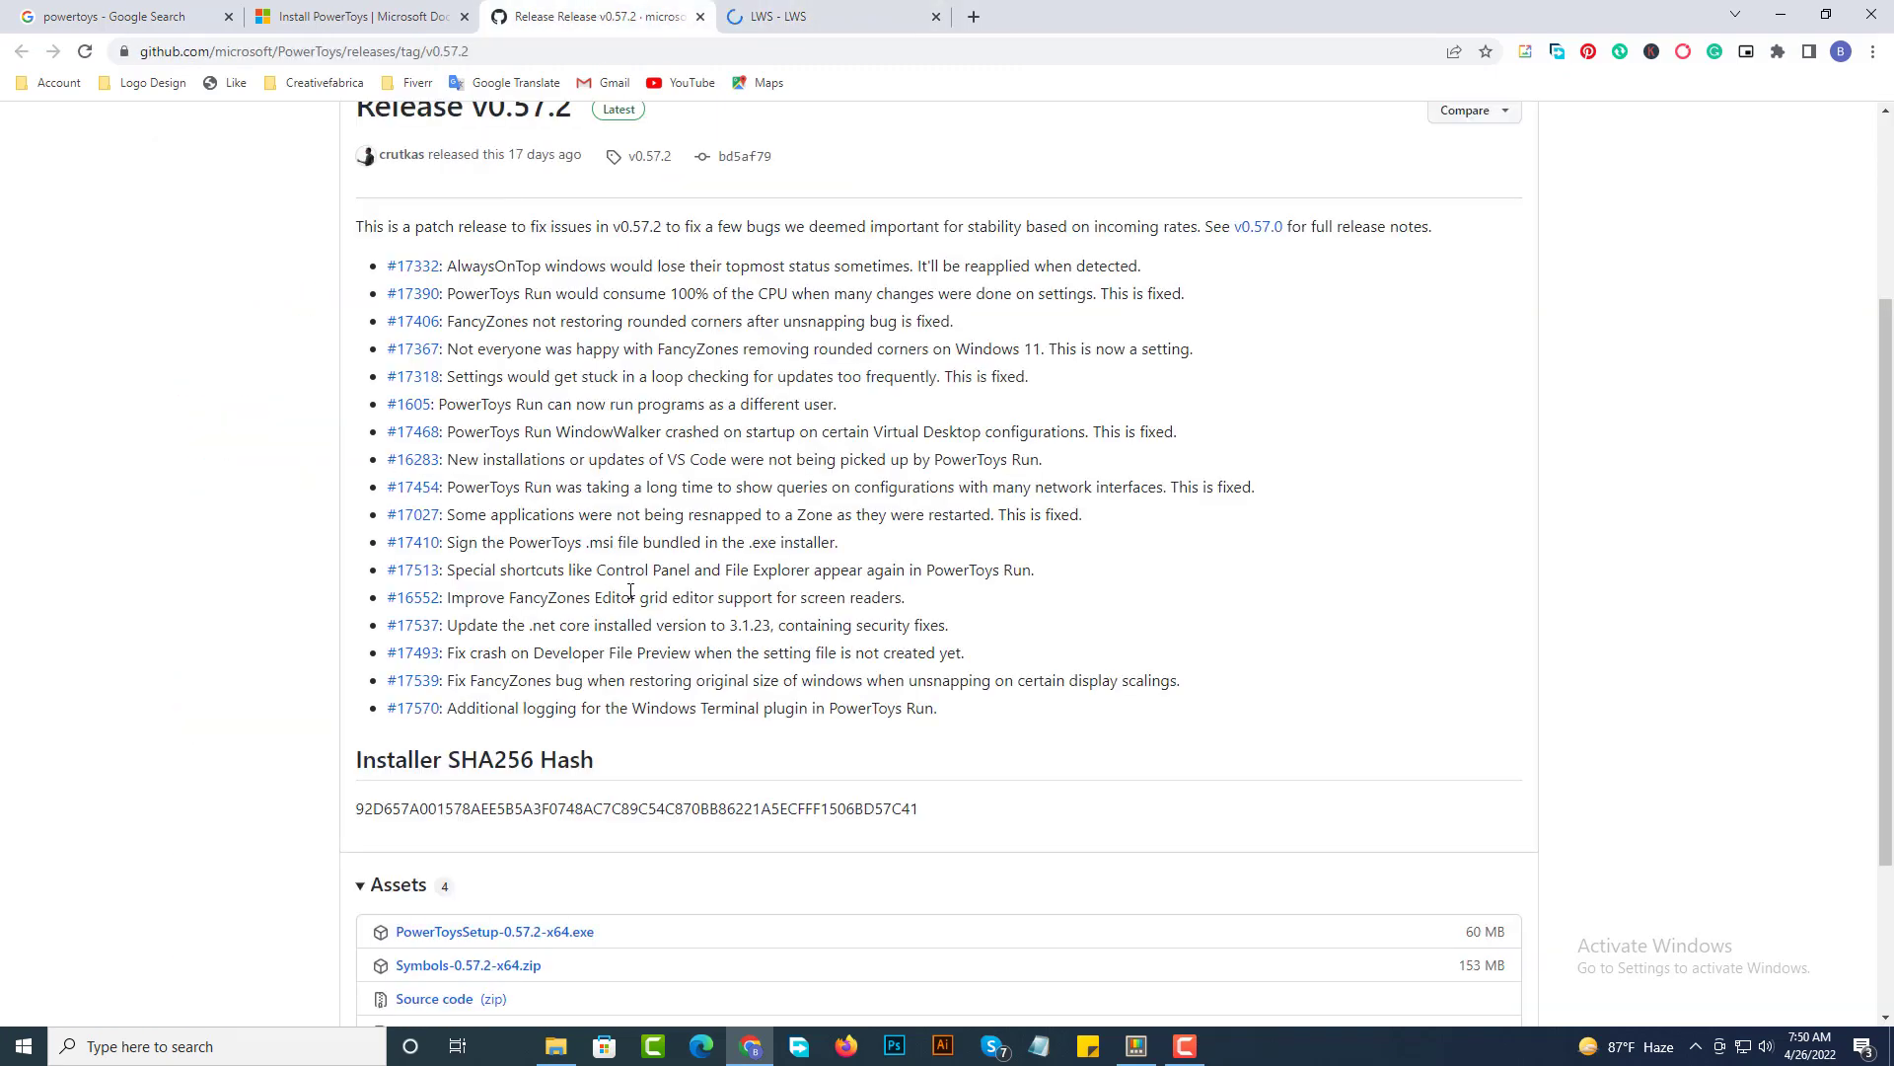
{"action": "scroll", "coordinate": [628, 873], "scroll_direction": "down", "scroll_amount": 2}
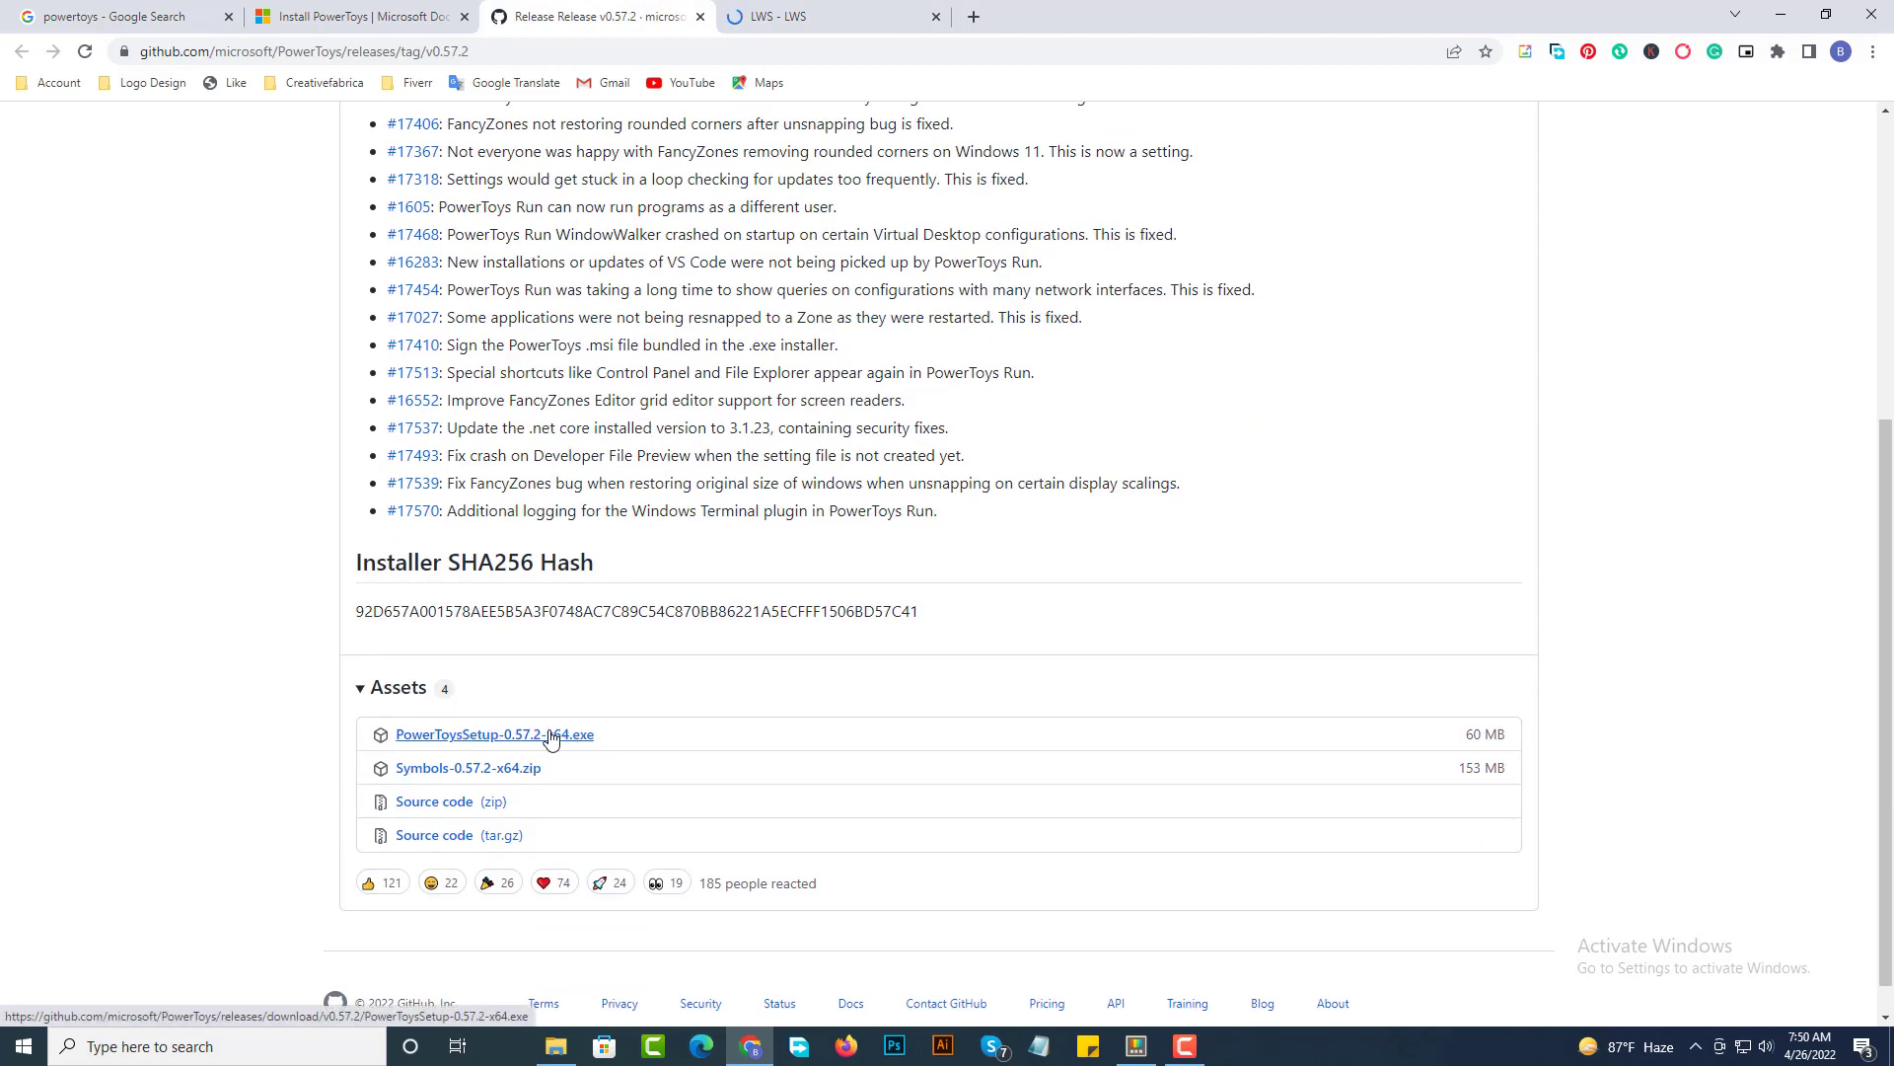
{"action": "left_click", "coordinate": [556, 1046]}
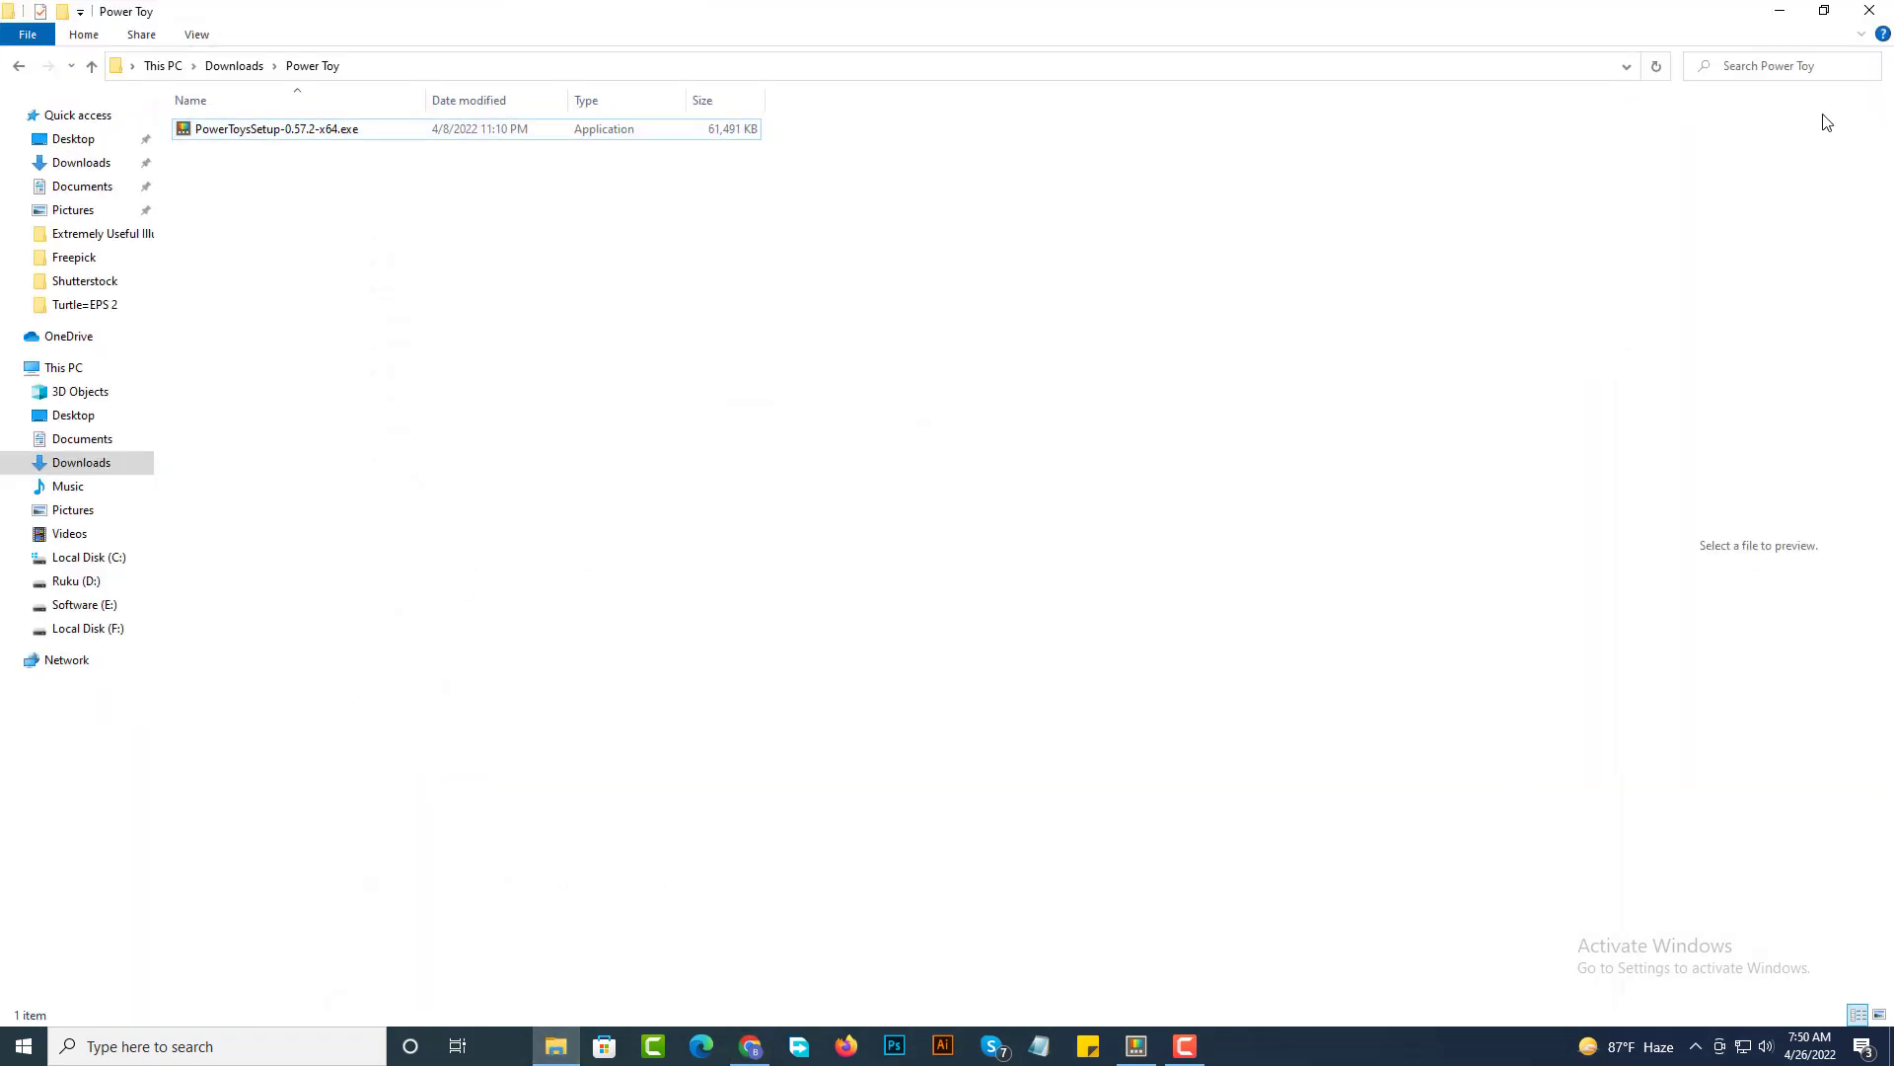
{"action": "left_click", "coordinate": [1780, 22]}
Browse the free mockups on the lwshohagh.com home page and minimize the browser
{"action": "left_click", "coordinate": [781, 16]}
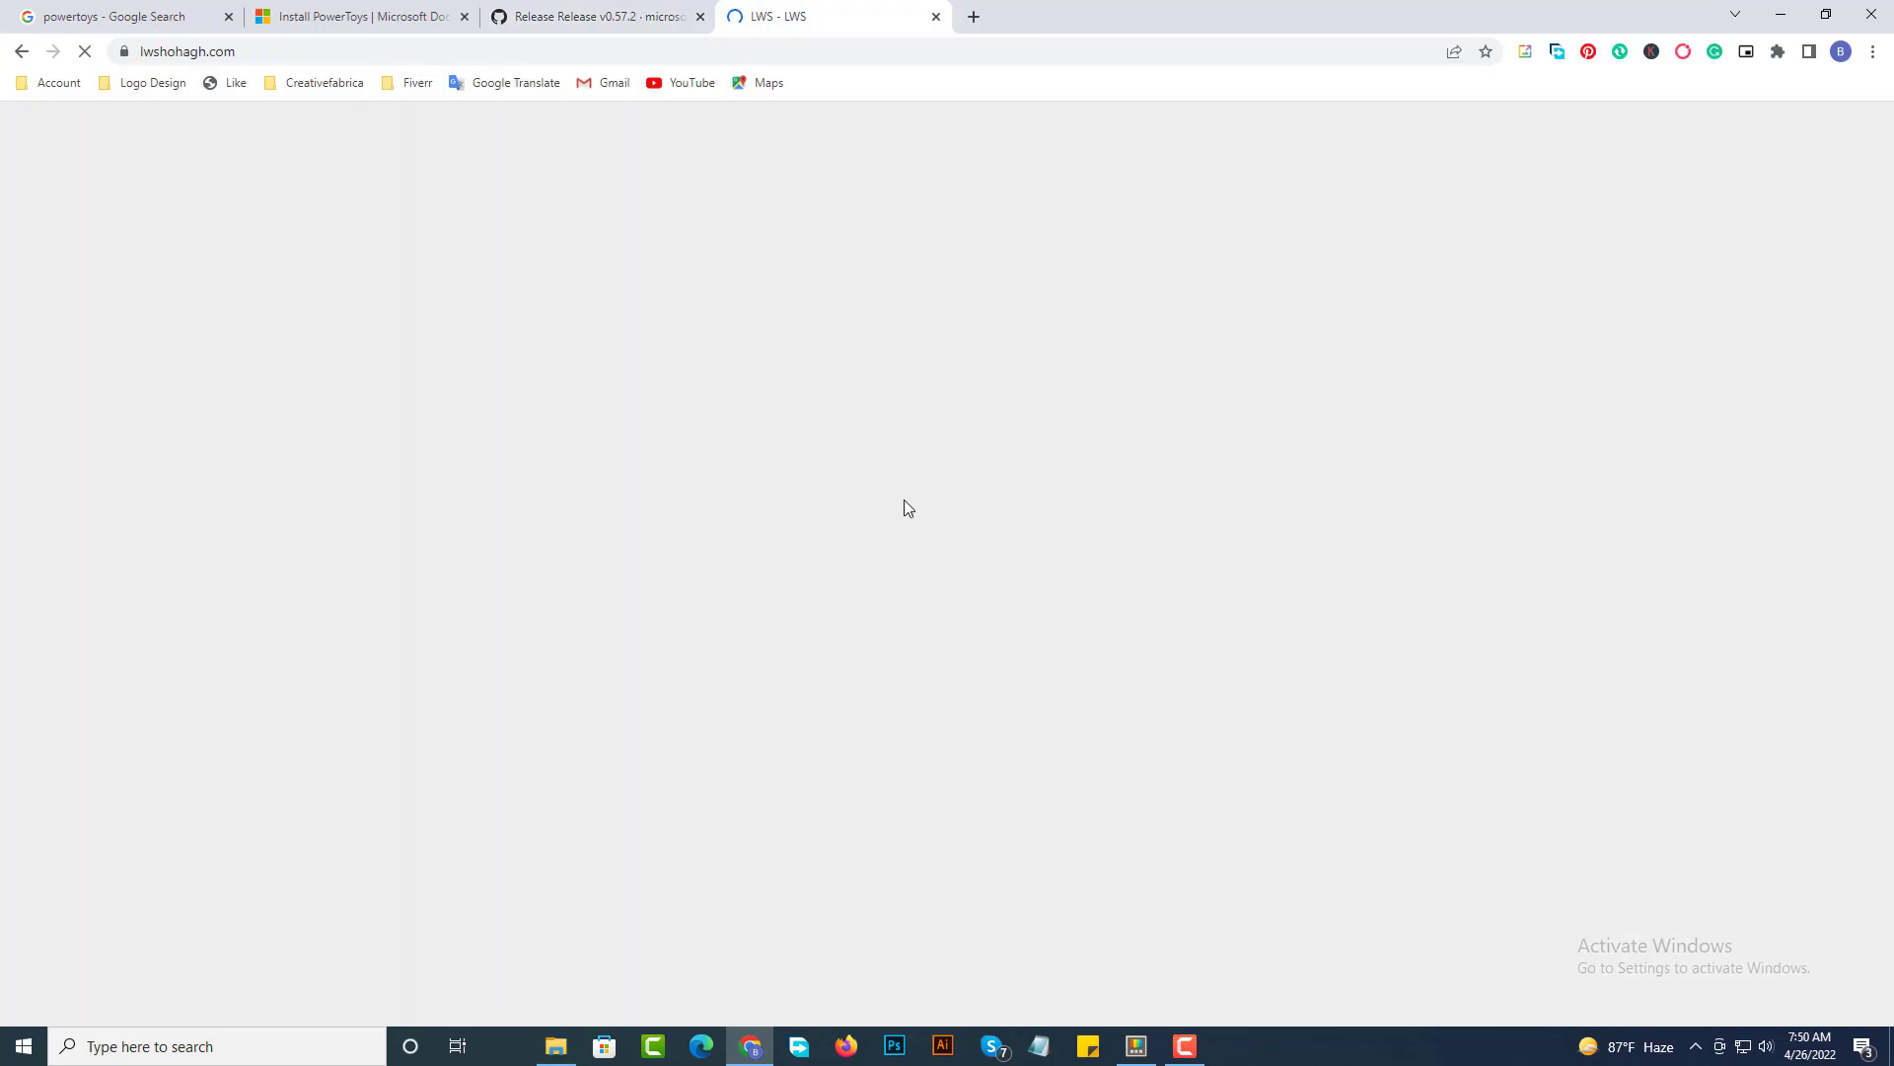
{"action": "scroll", "coordinate": [1022, 669], "scroll_direction": "down", "scroll_amount": 10}
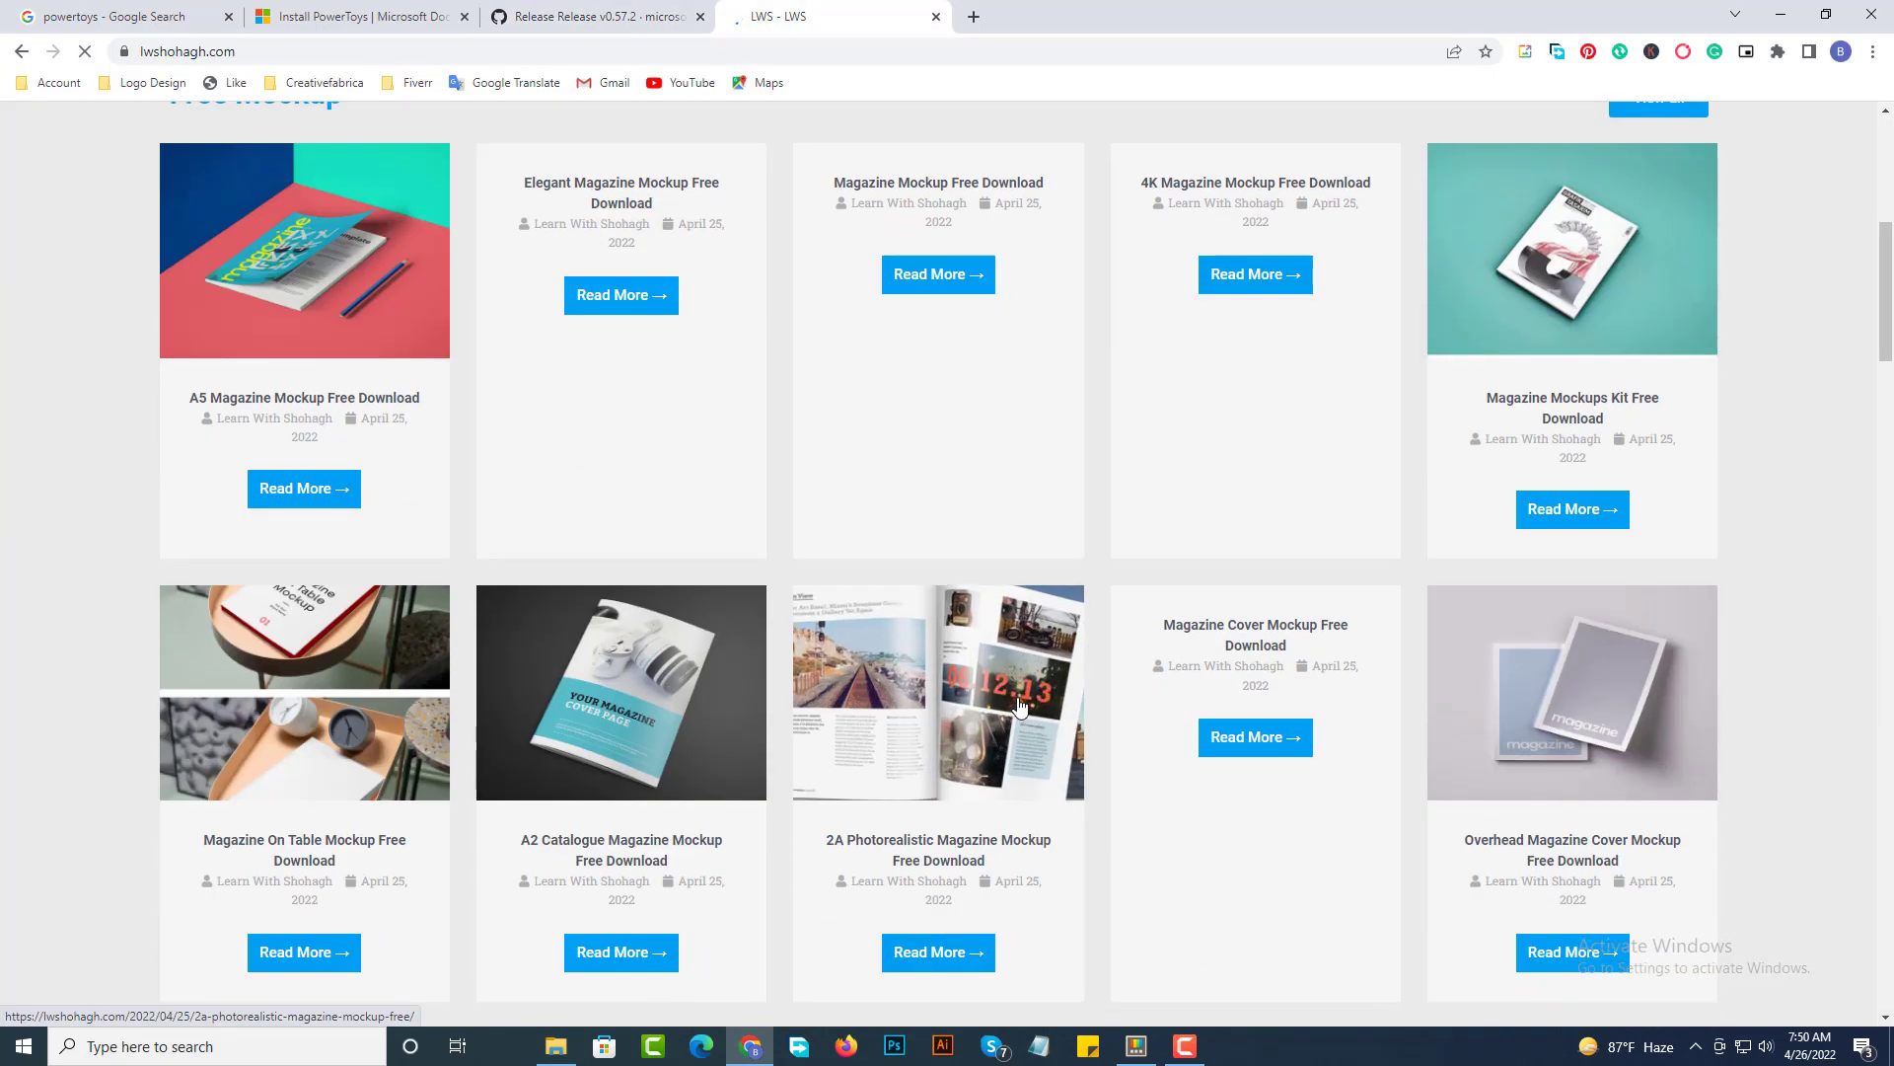
{"action": "scroll", "coordinate": [928, 727], "scroll_direction": "down", "scroll_amount": 3}
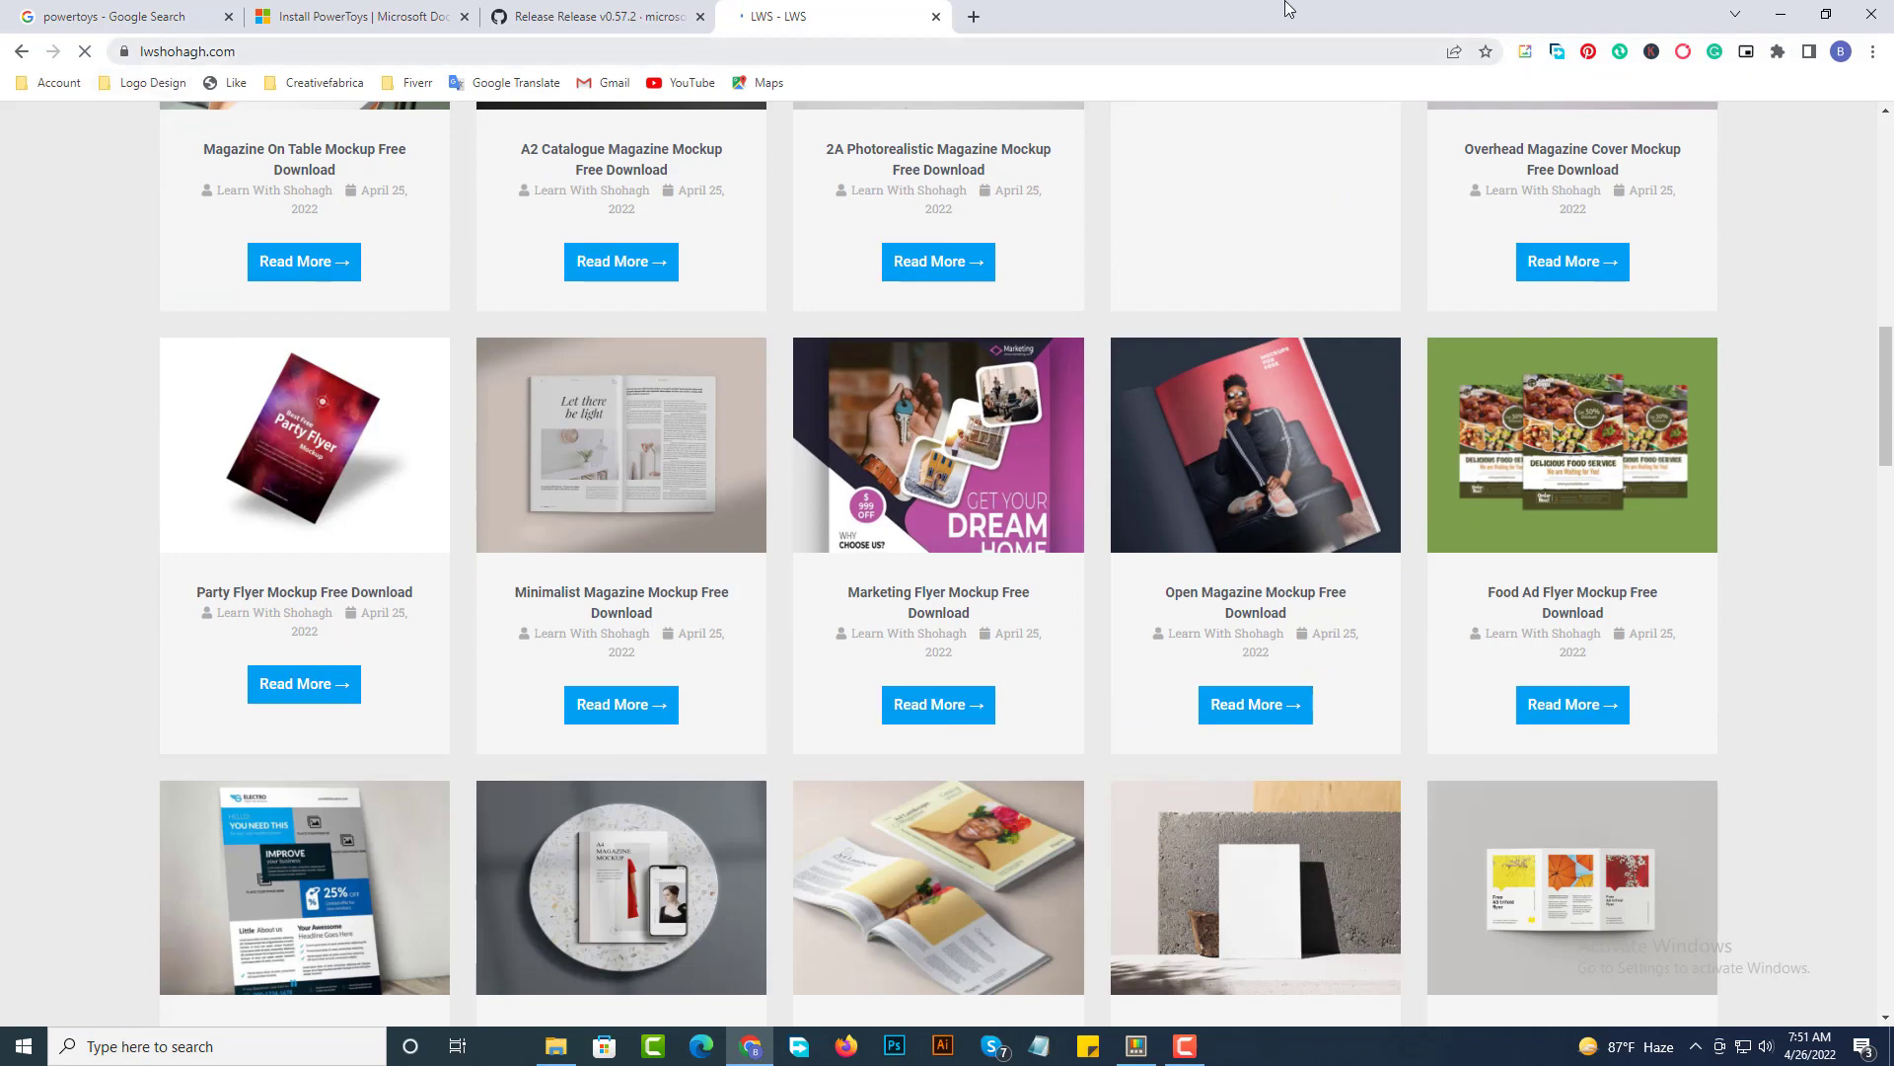
{"action": "left_click", "coordinate": [1781, 14]}
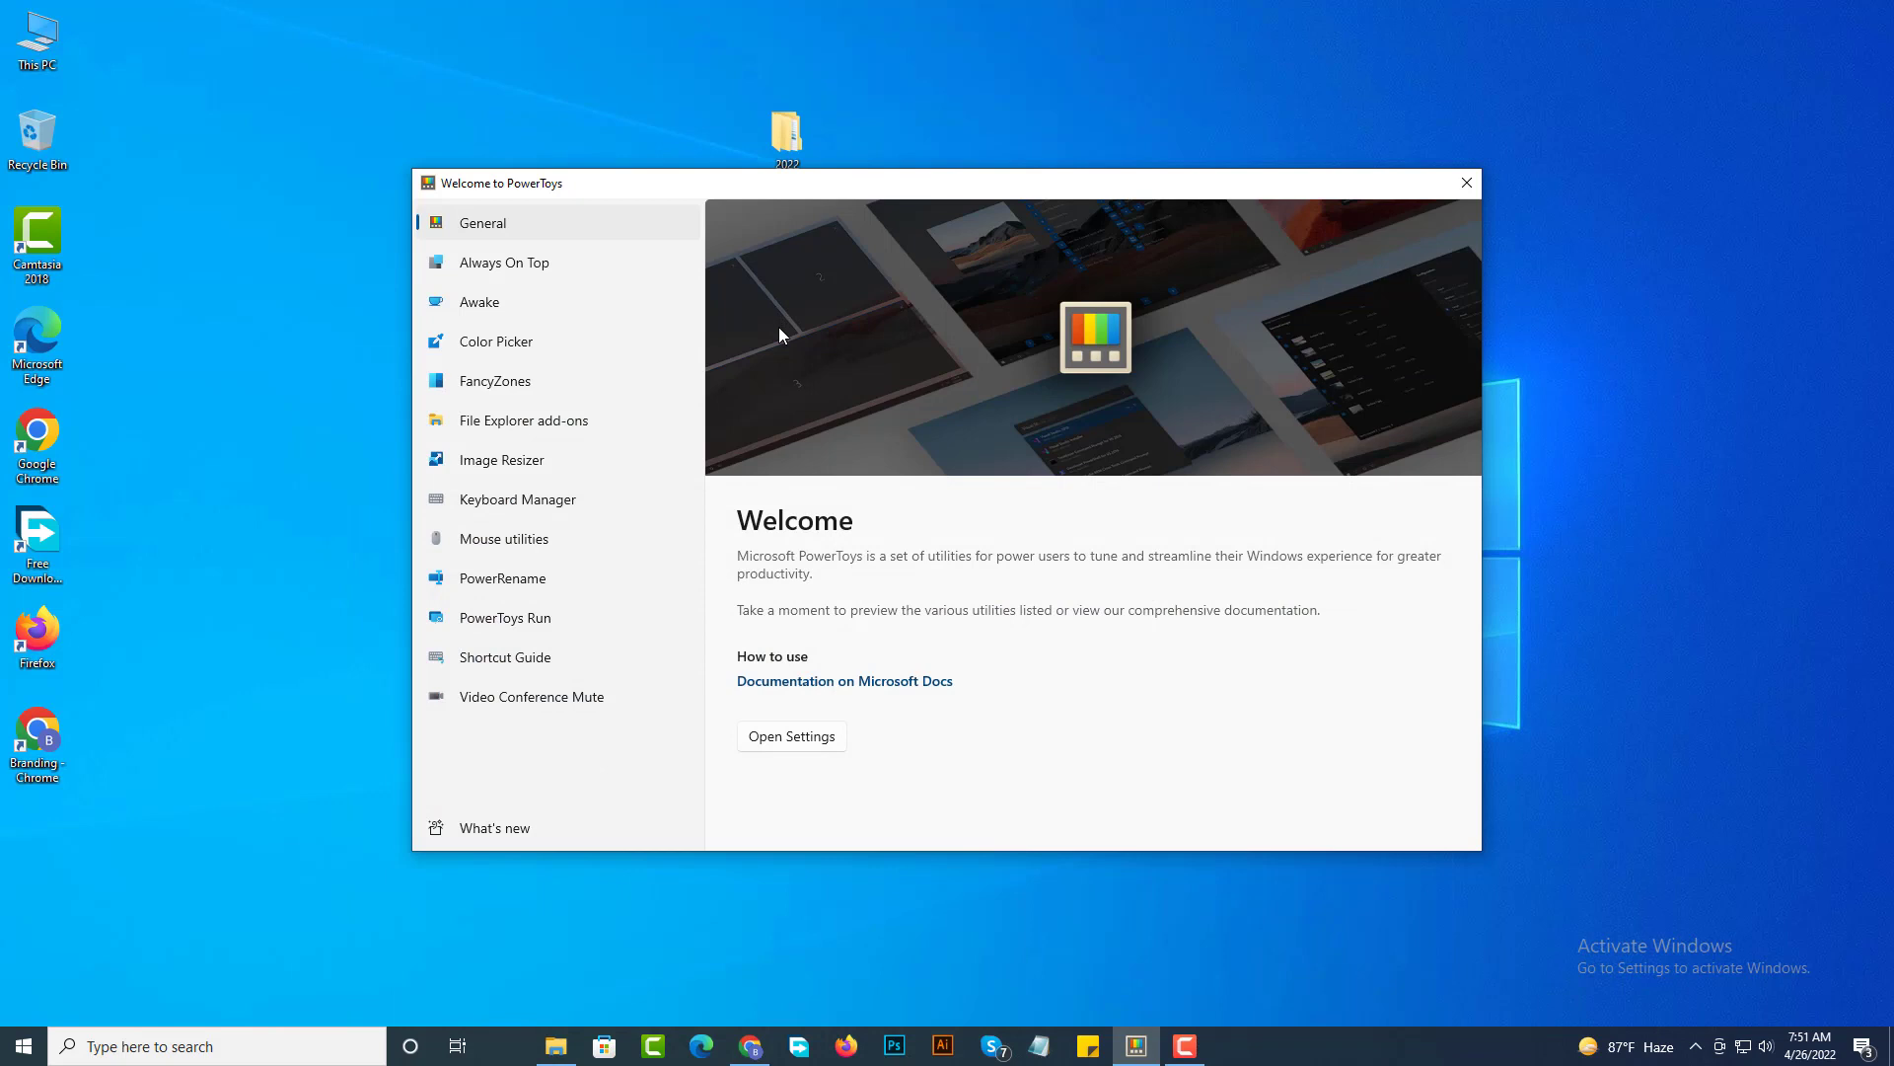
Open the PowerToys settings from the welcome window and restart PowerToys as administrator
{"action": "left_click", "coordinate": [791, 740]}
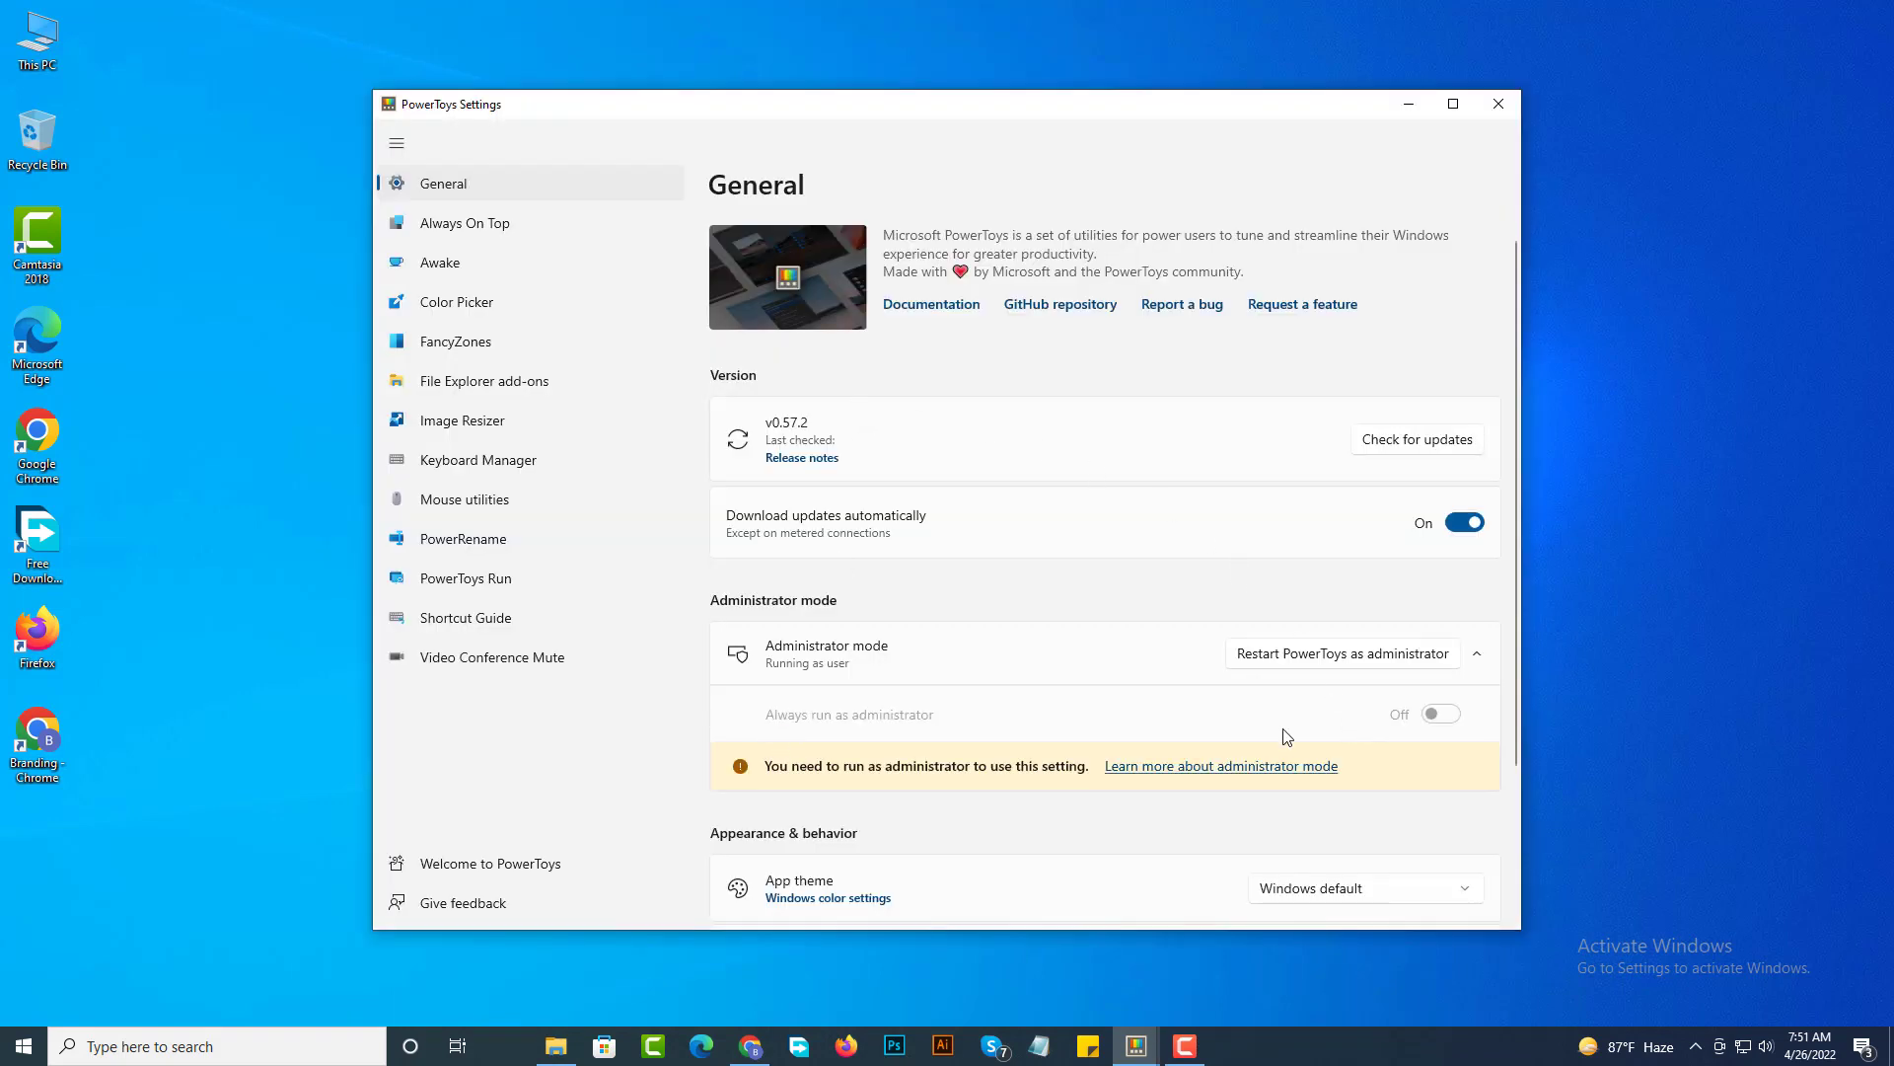
{"action": "scroll", "coordinate": [1381, 794], "scroll_direction": "down", "scroll_amount": 2}
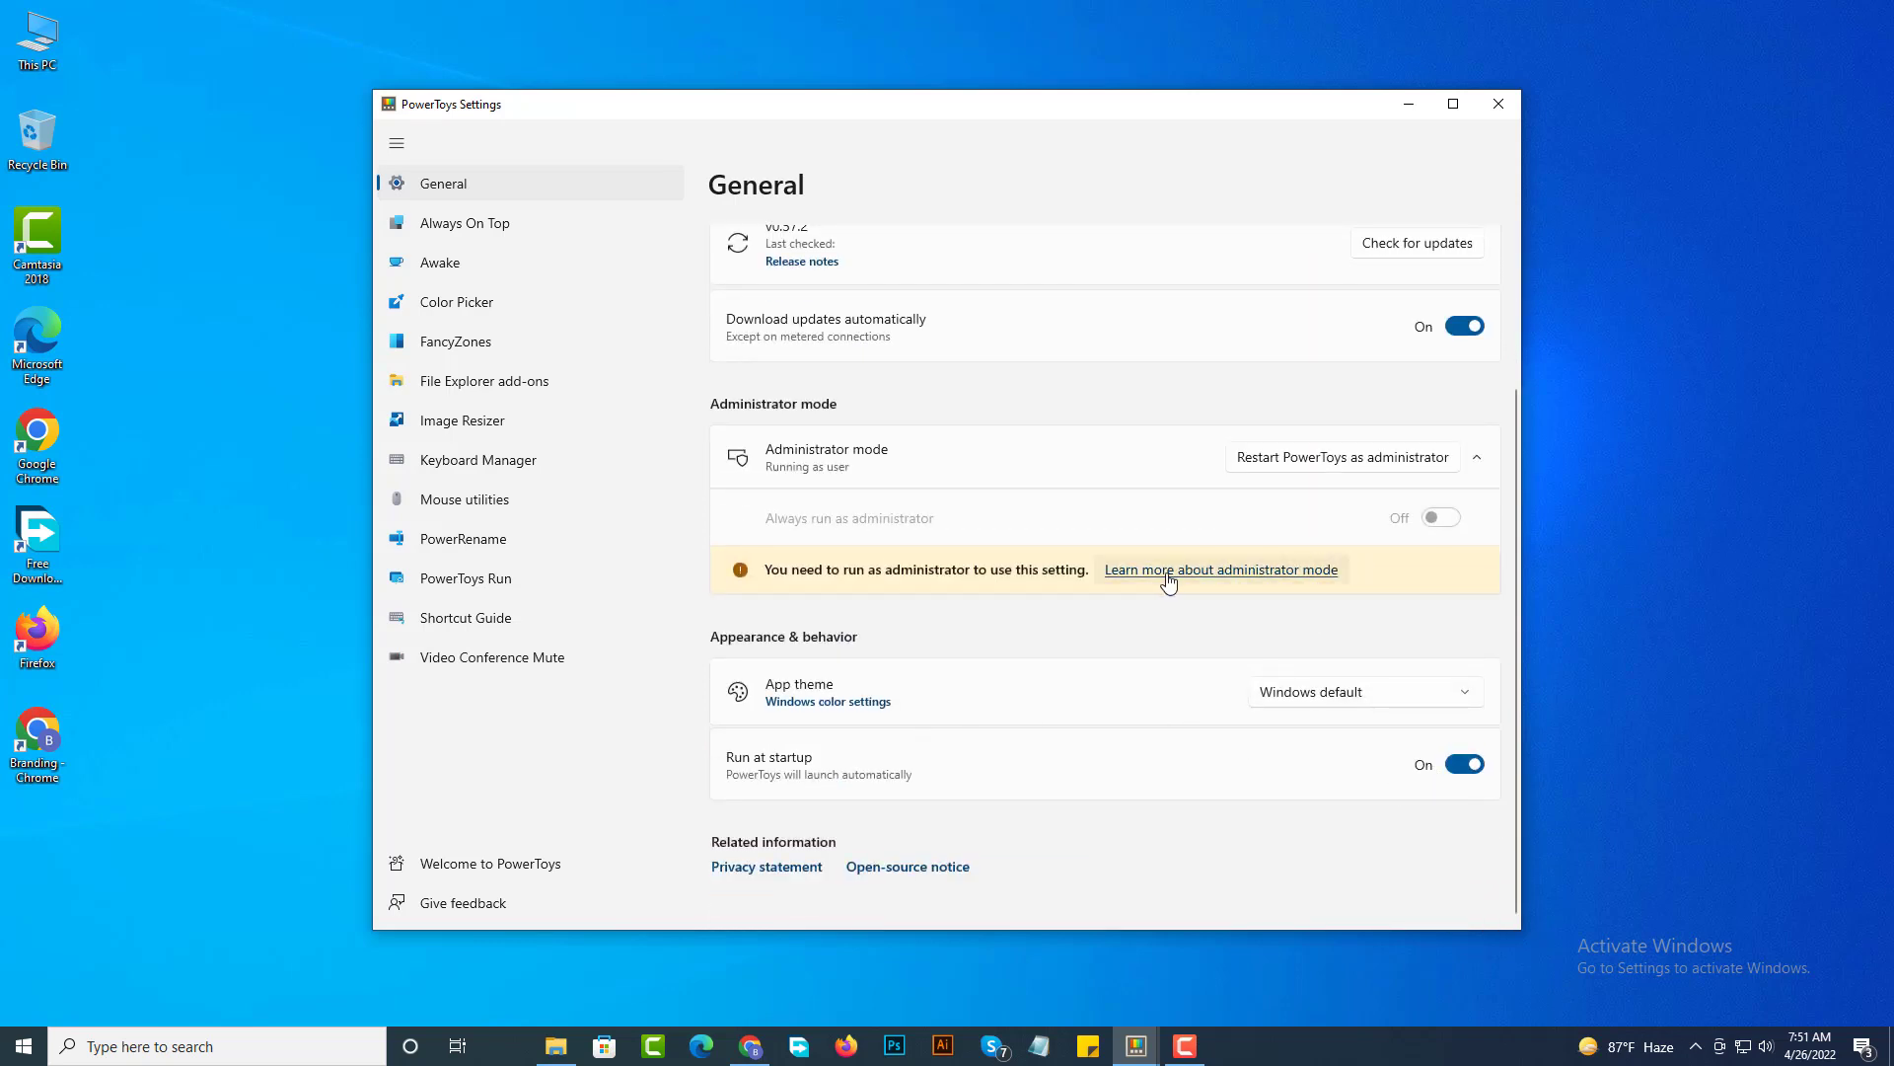
{"action": "left_click", "coordinate": [1350, 464]}
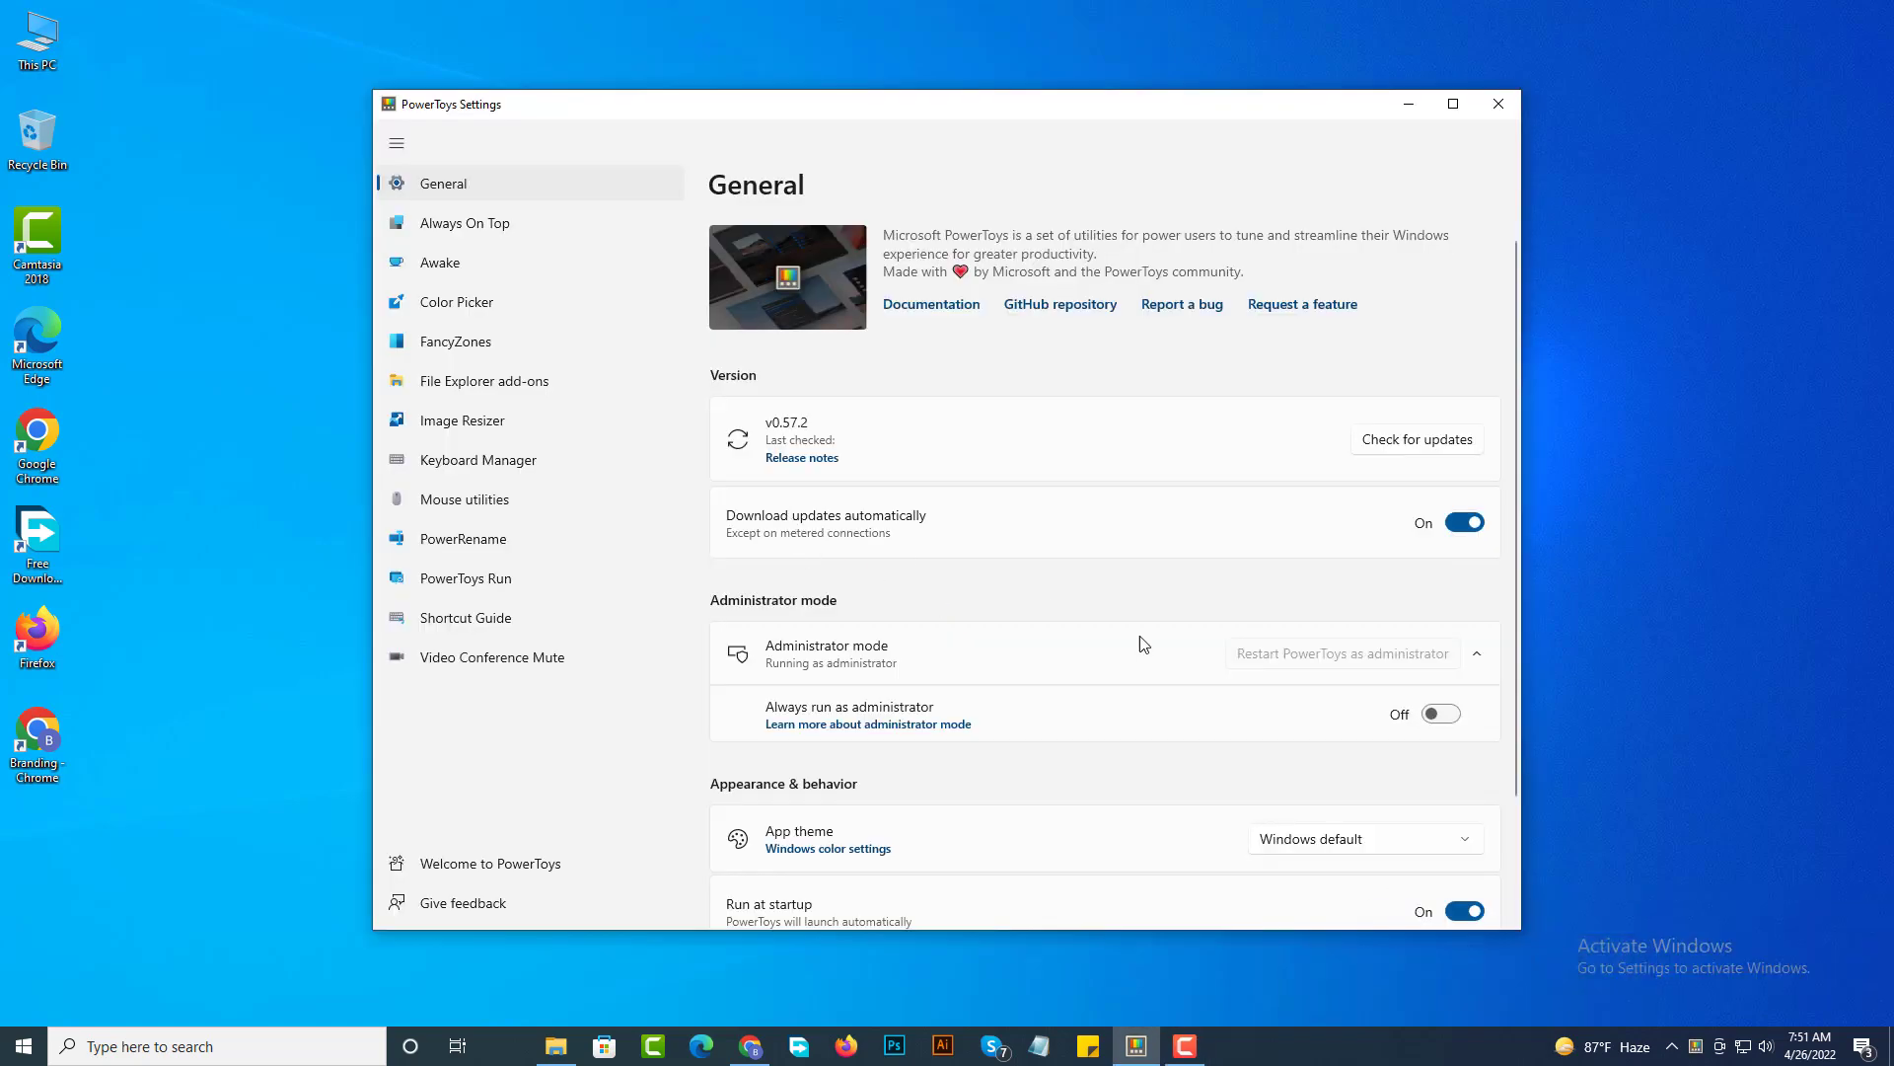
Turn on Always run as administrator and open the Always On Top settings
{"action": "left_click", "coordinate": [1421, 716]}
{"action": "scroll", "coordinate": [1189, 719], "scroll_direction": "down", "scroll_amount": 3}
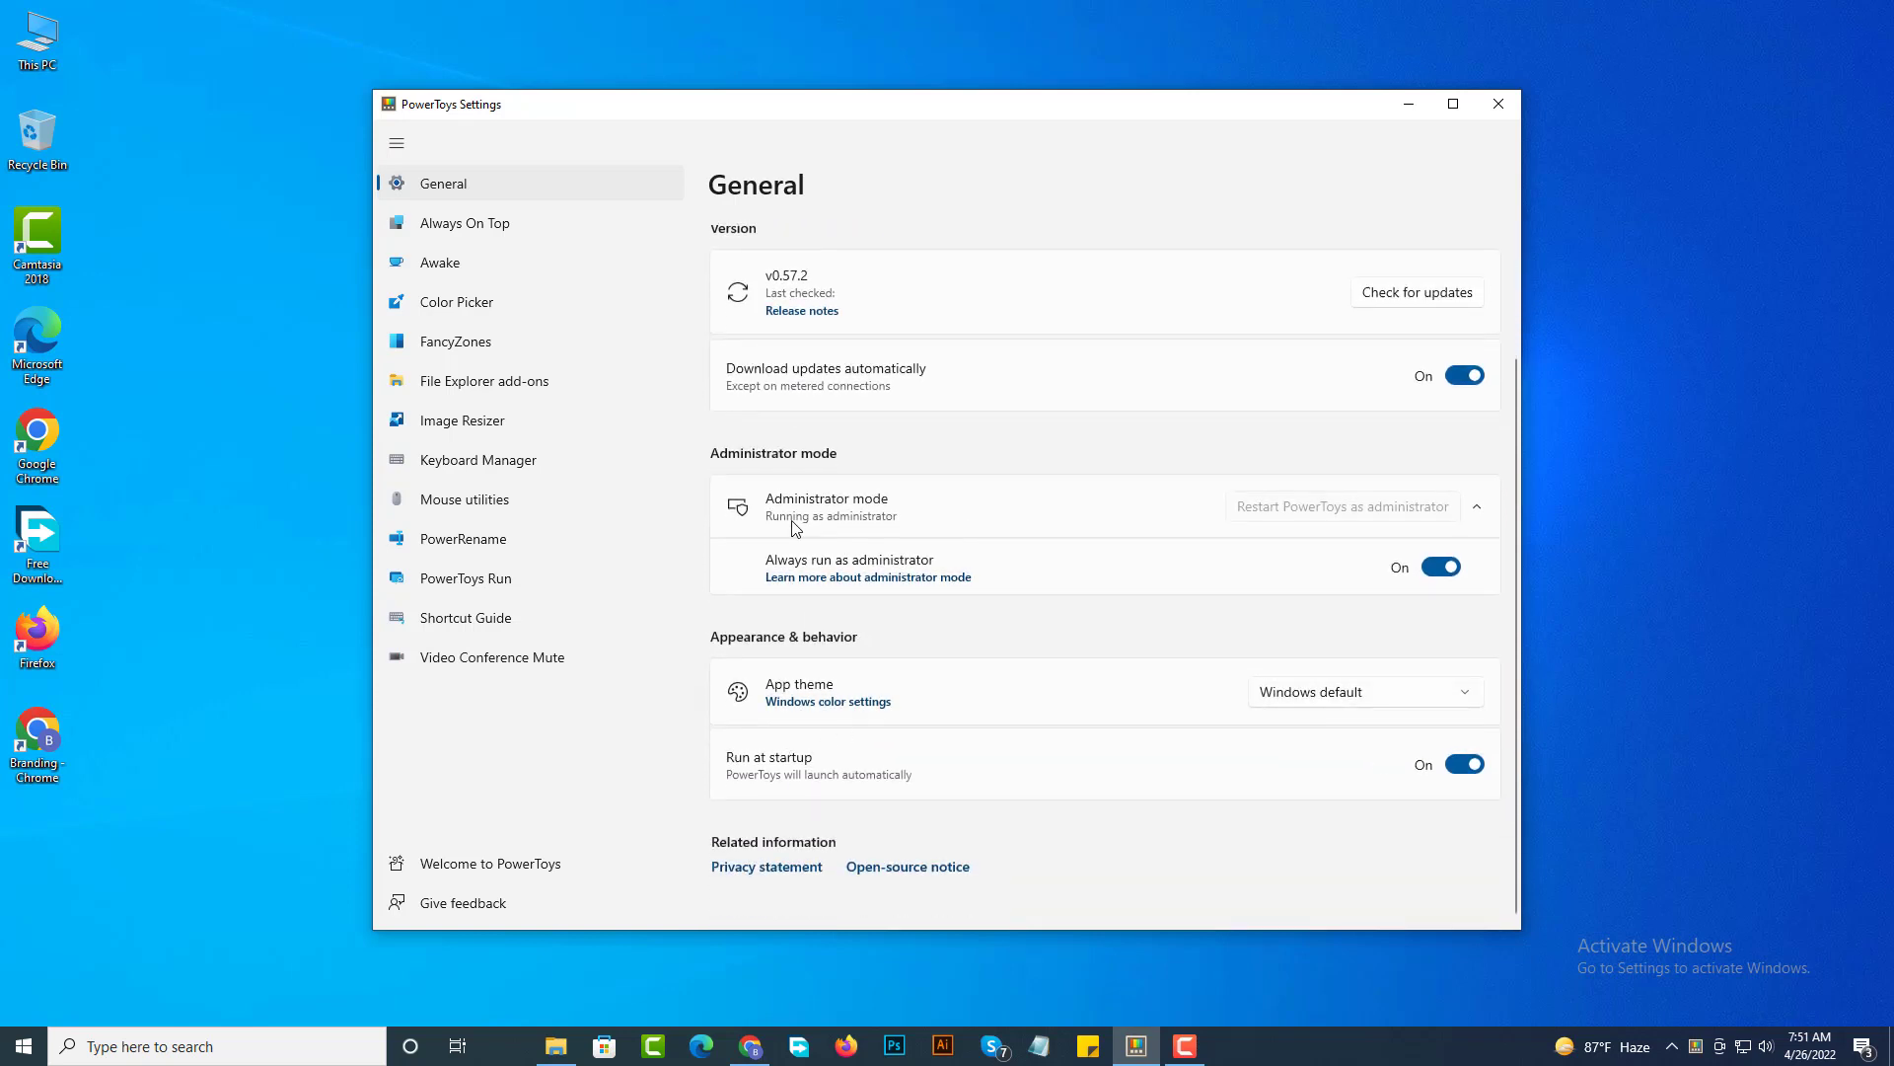
{"action": "scroll", "coordinate": [1211, 508], "scroll_direction": "up", "scroll_amount": 3}
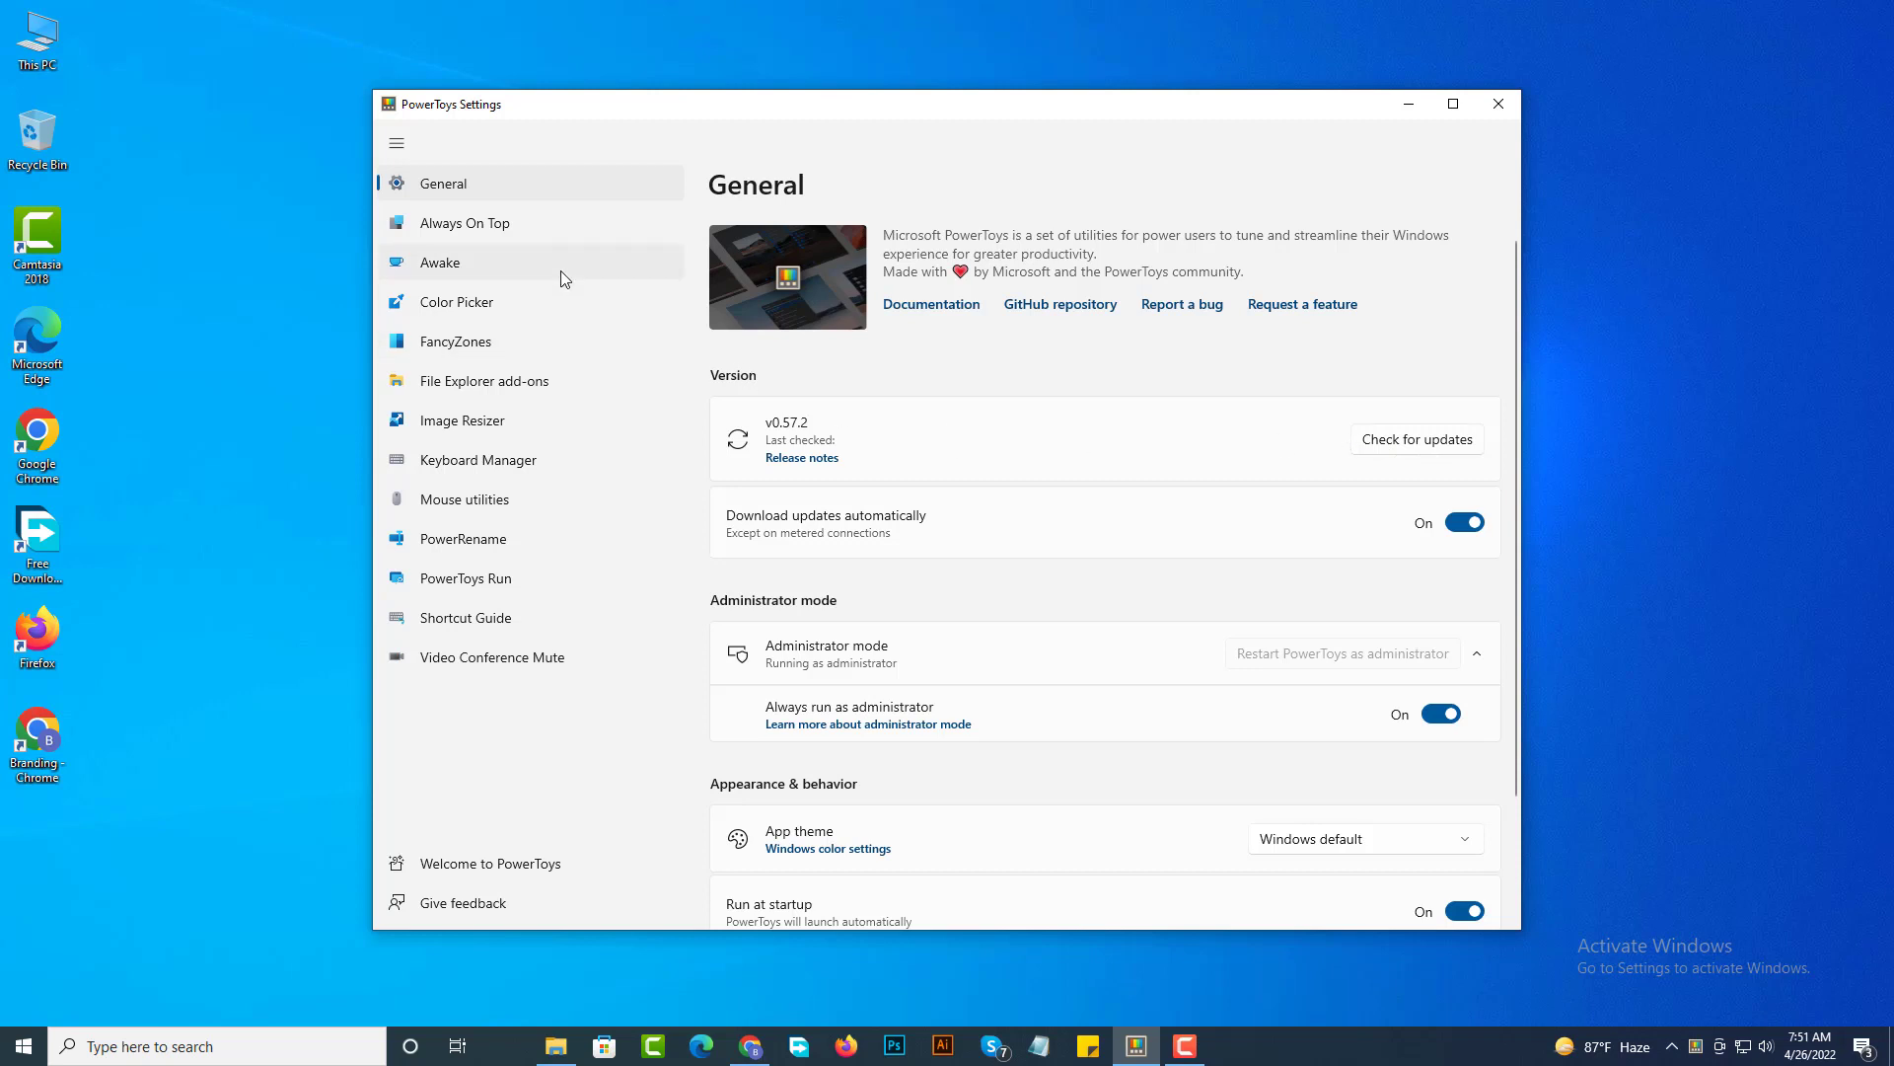
{"action": "left_click", "coordinate": [525, 235]}
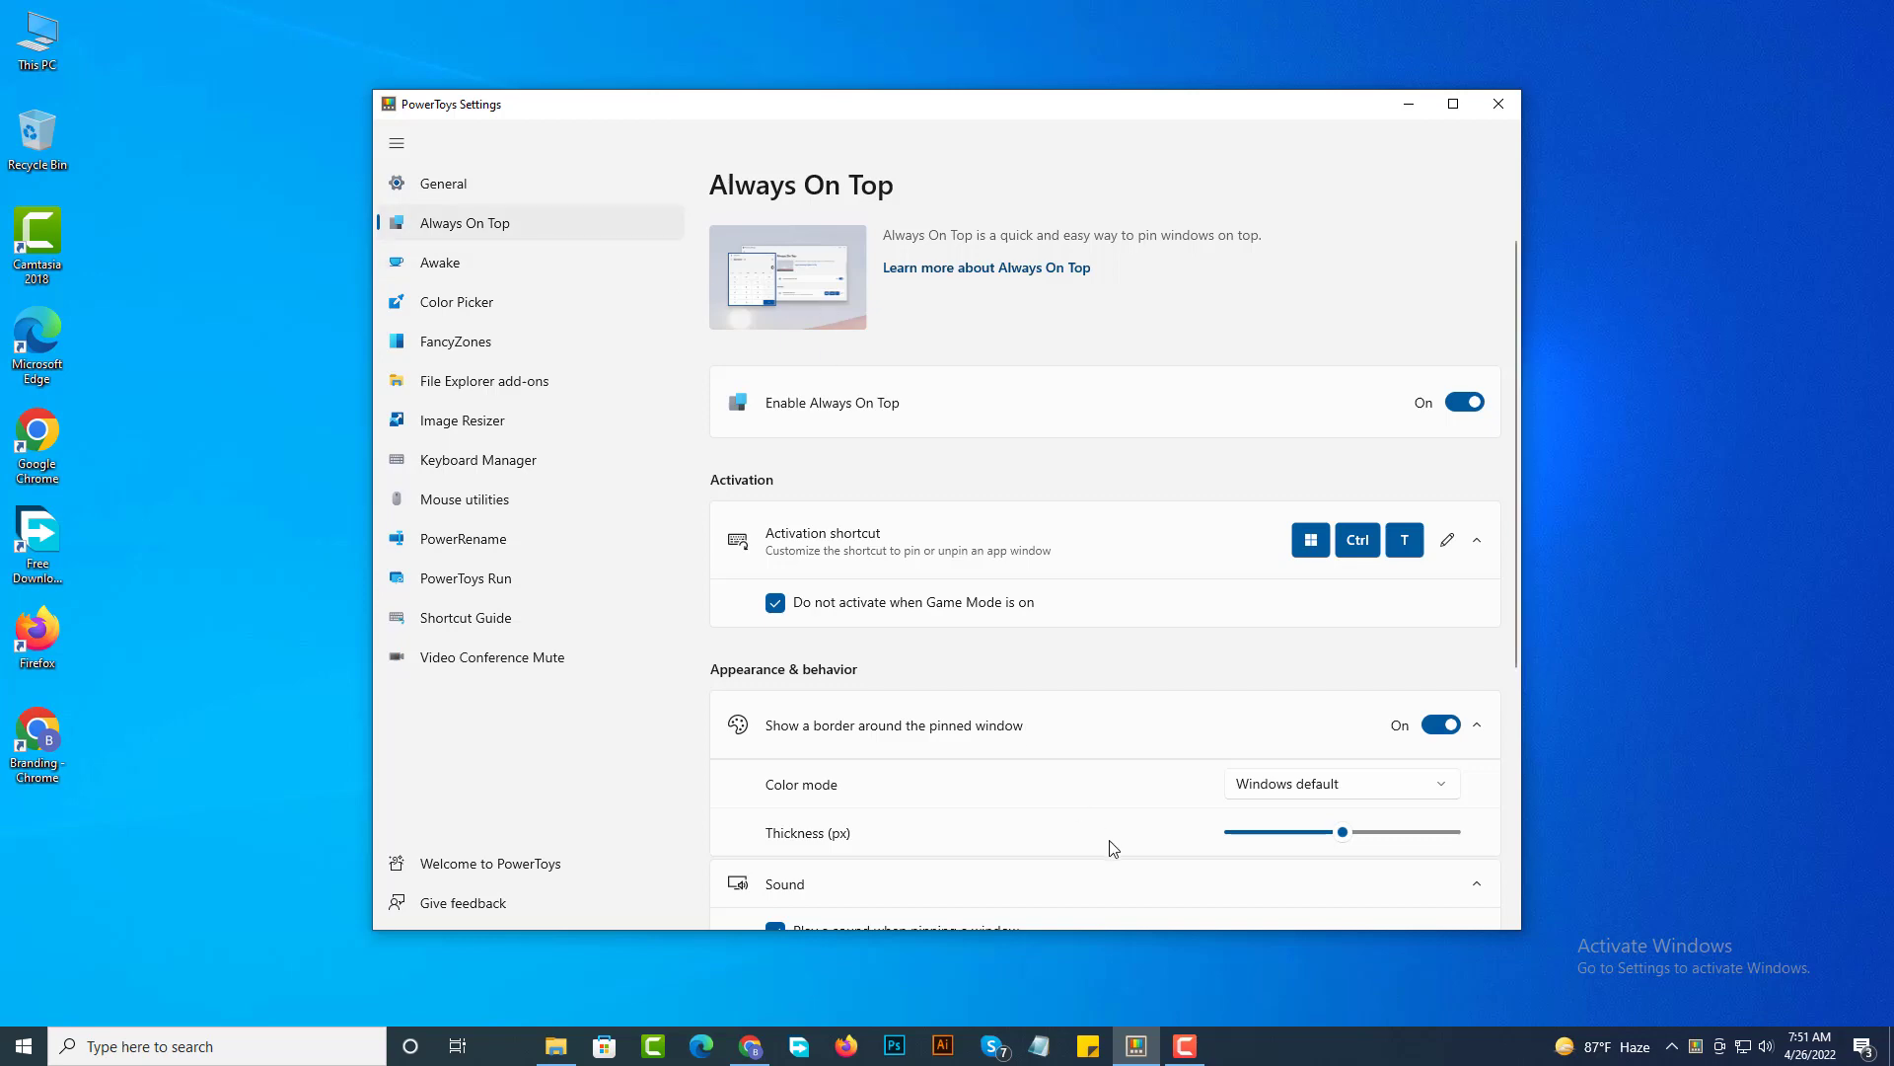
Show the Power Toy folder as a smaller window over the Chrome page and extend its top edge upward
{"action": "left_click", "coordinate": [751, 1049]}
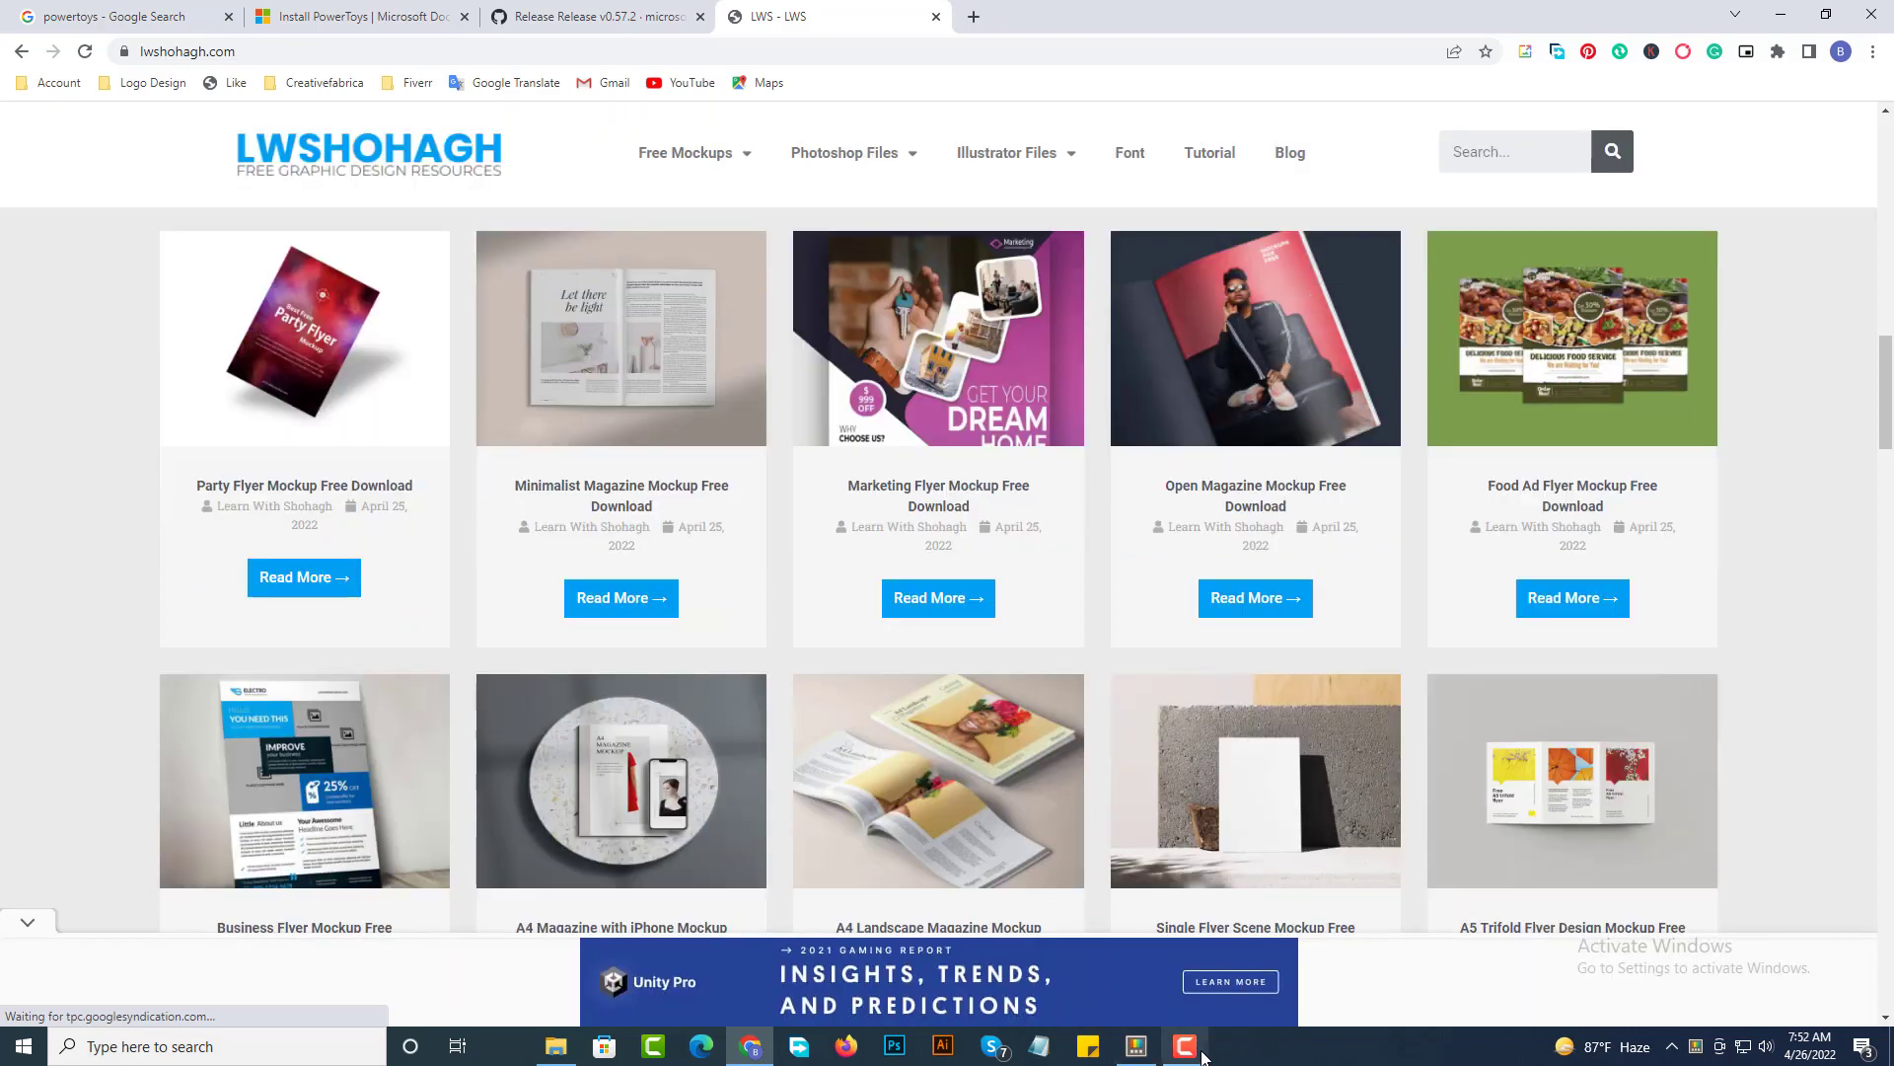
{"action": "left_click", "coordinate": [555, 1046]}
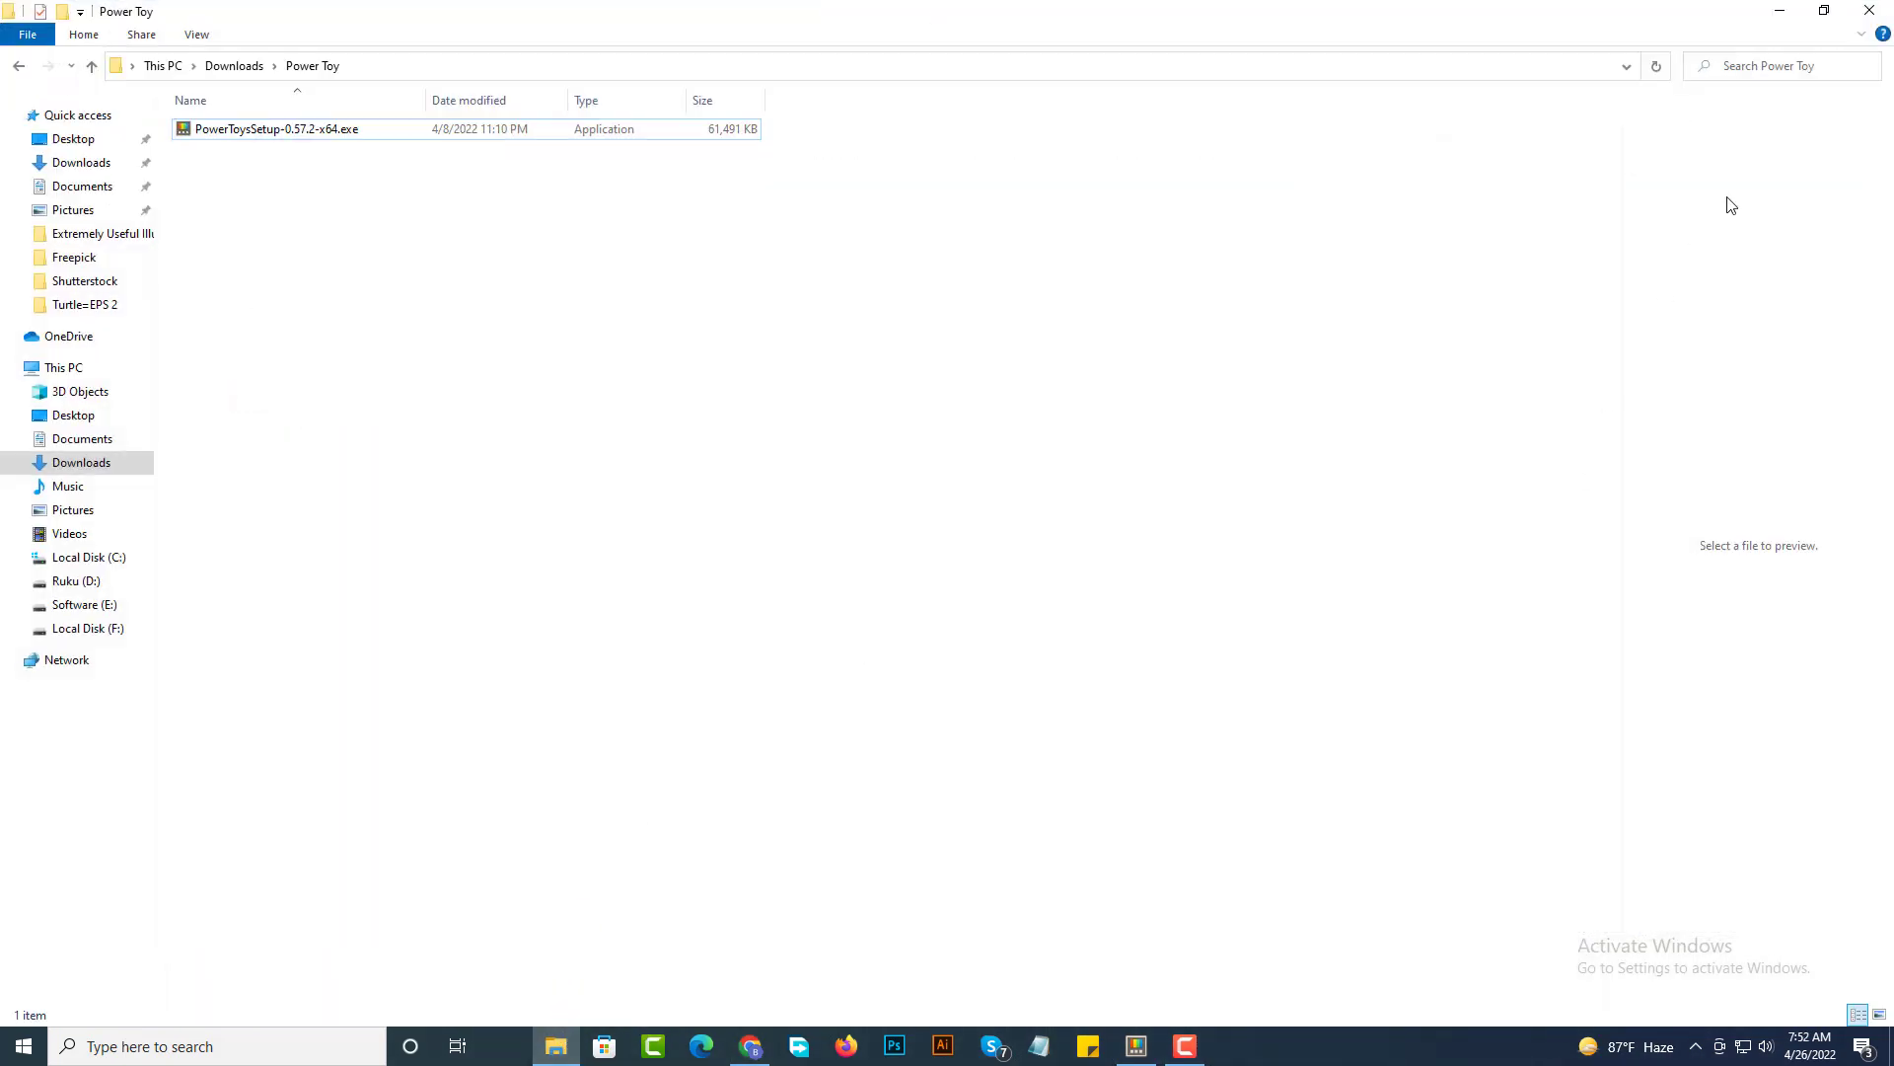
{"action": "left_click", "coordinate": [1824, 11]}
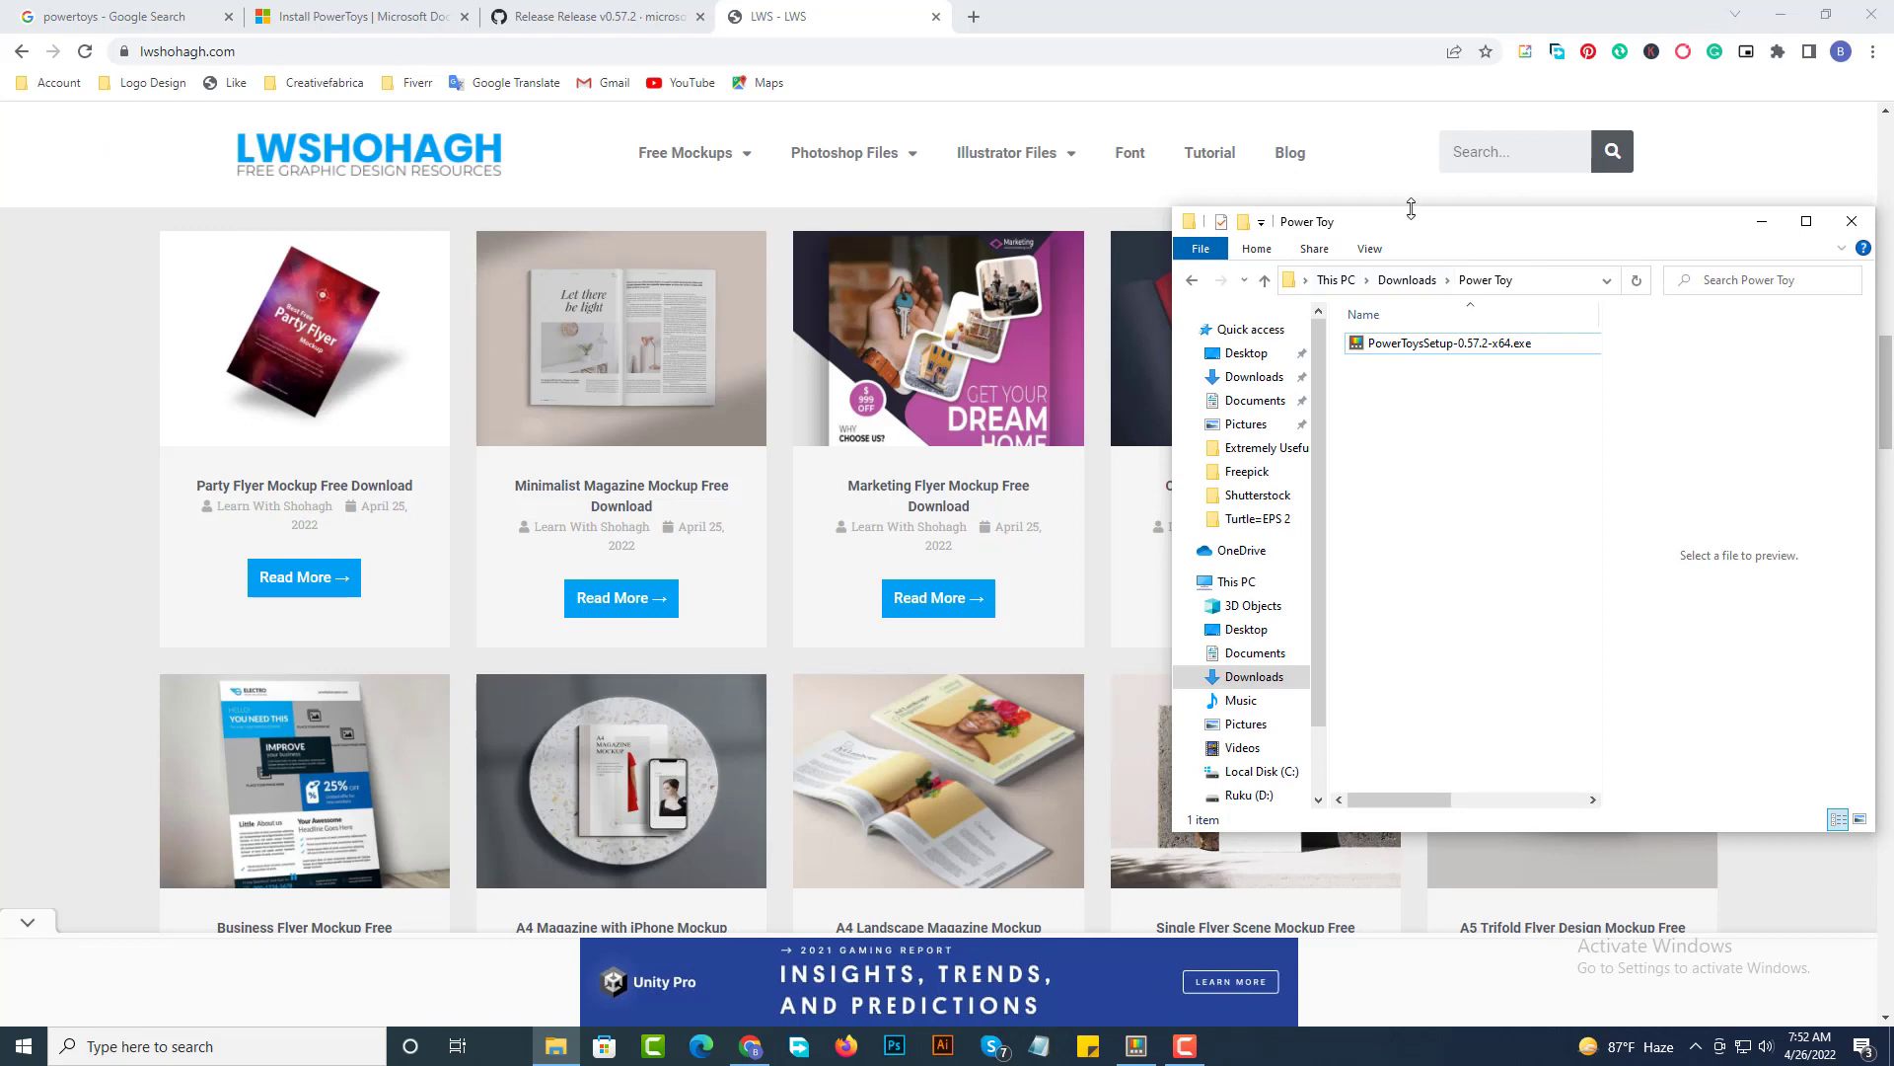
{"action": "left_click_drag", "start_coordinate": [1412, 207], "coordinate": [1395, 98]}
Bring the browser page in front of the Power Toy folder window
{"action": "left_click", "coordinate": [556, 163]}
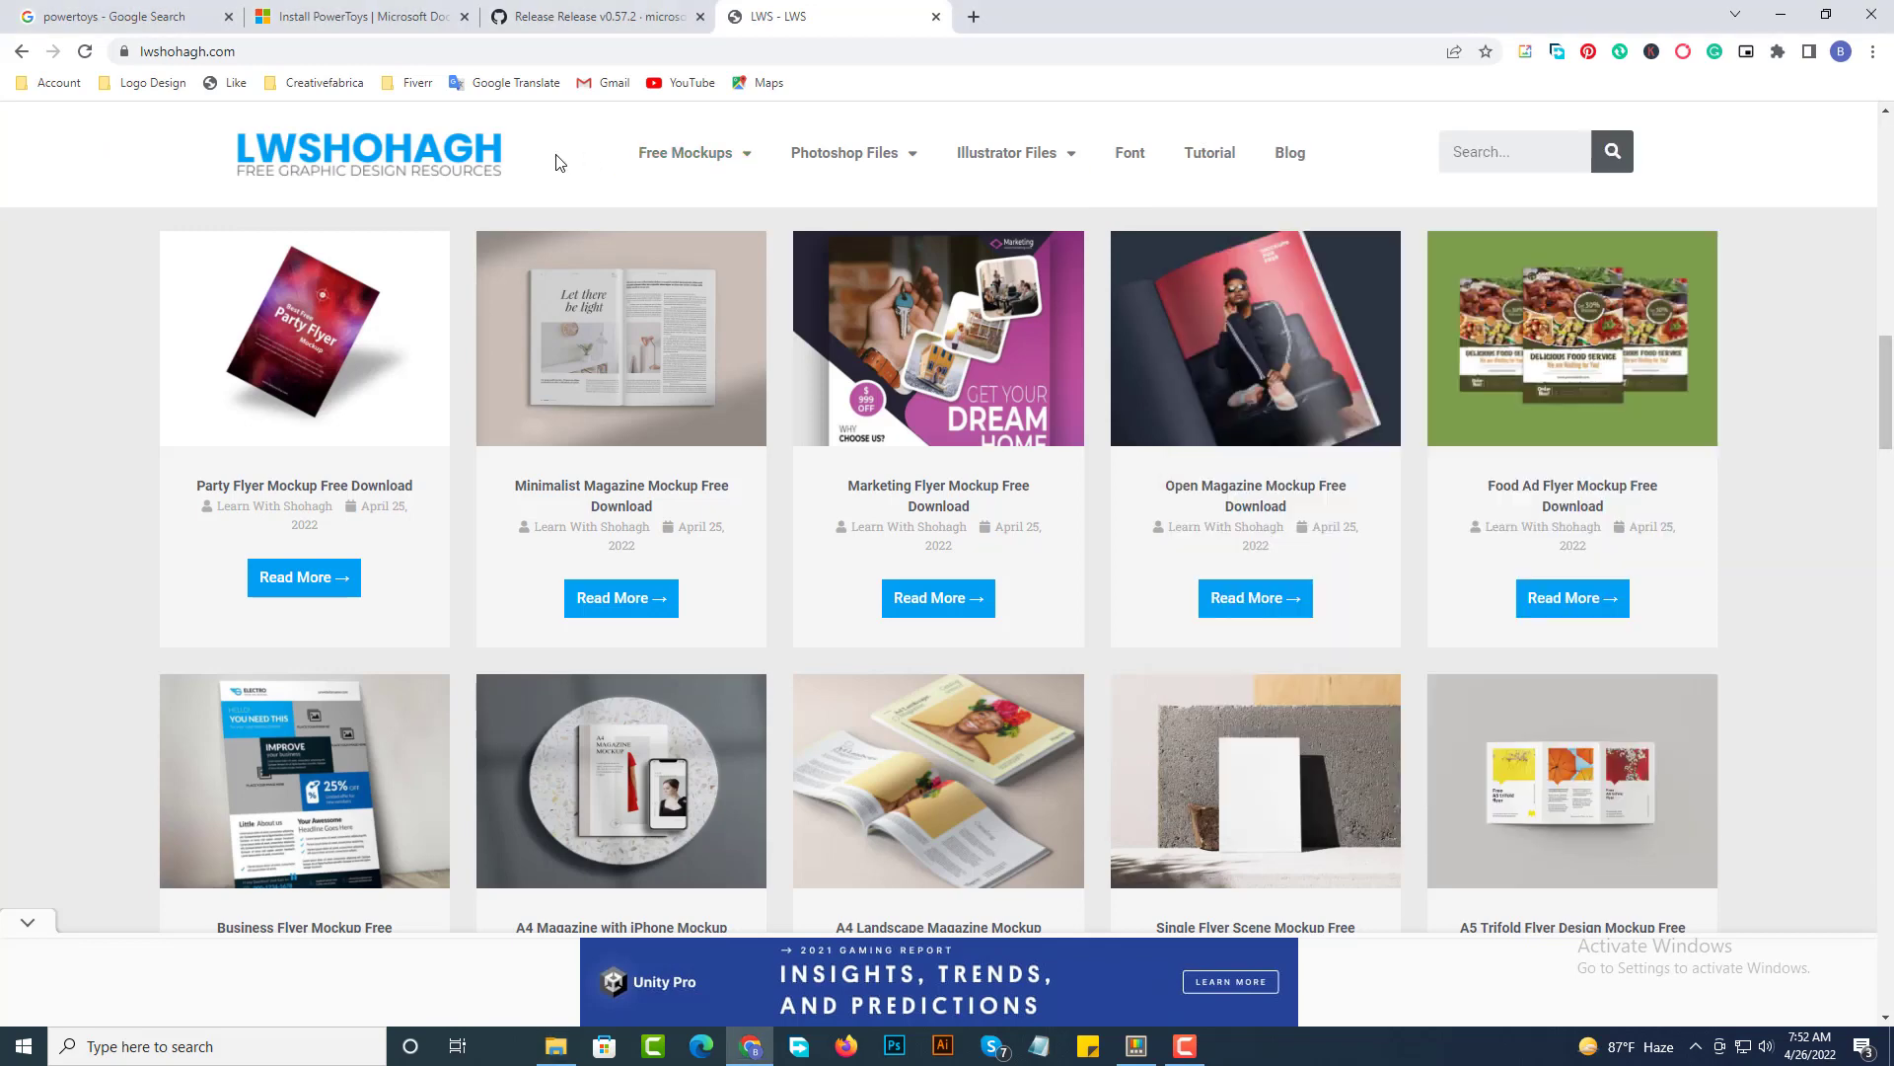
{"action": "right_click", "coordinate": [556, 1044]}
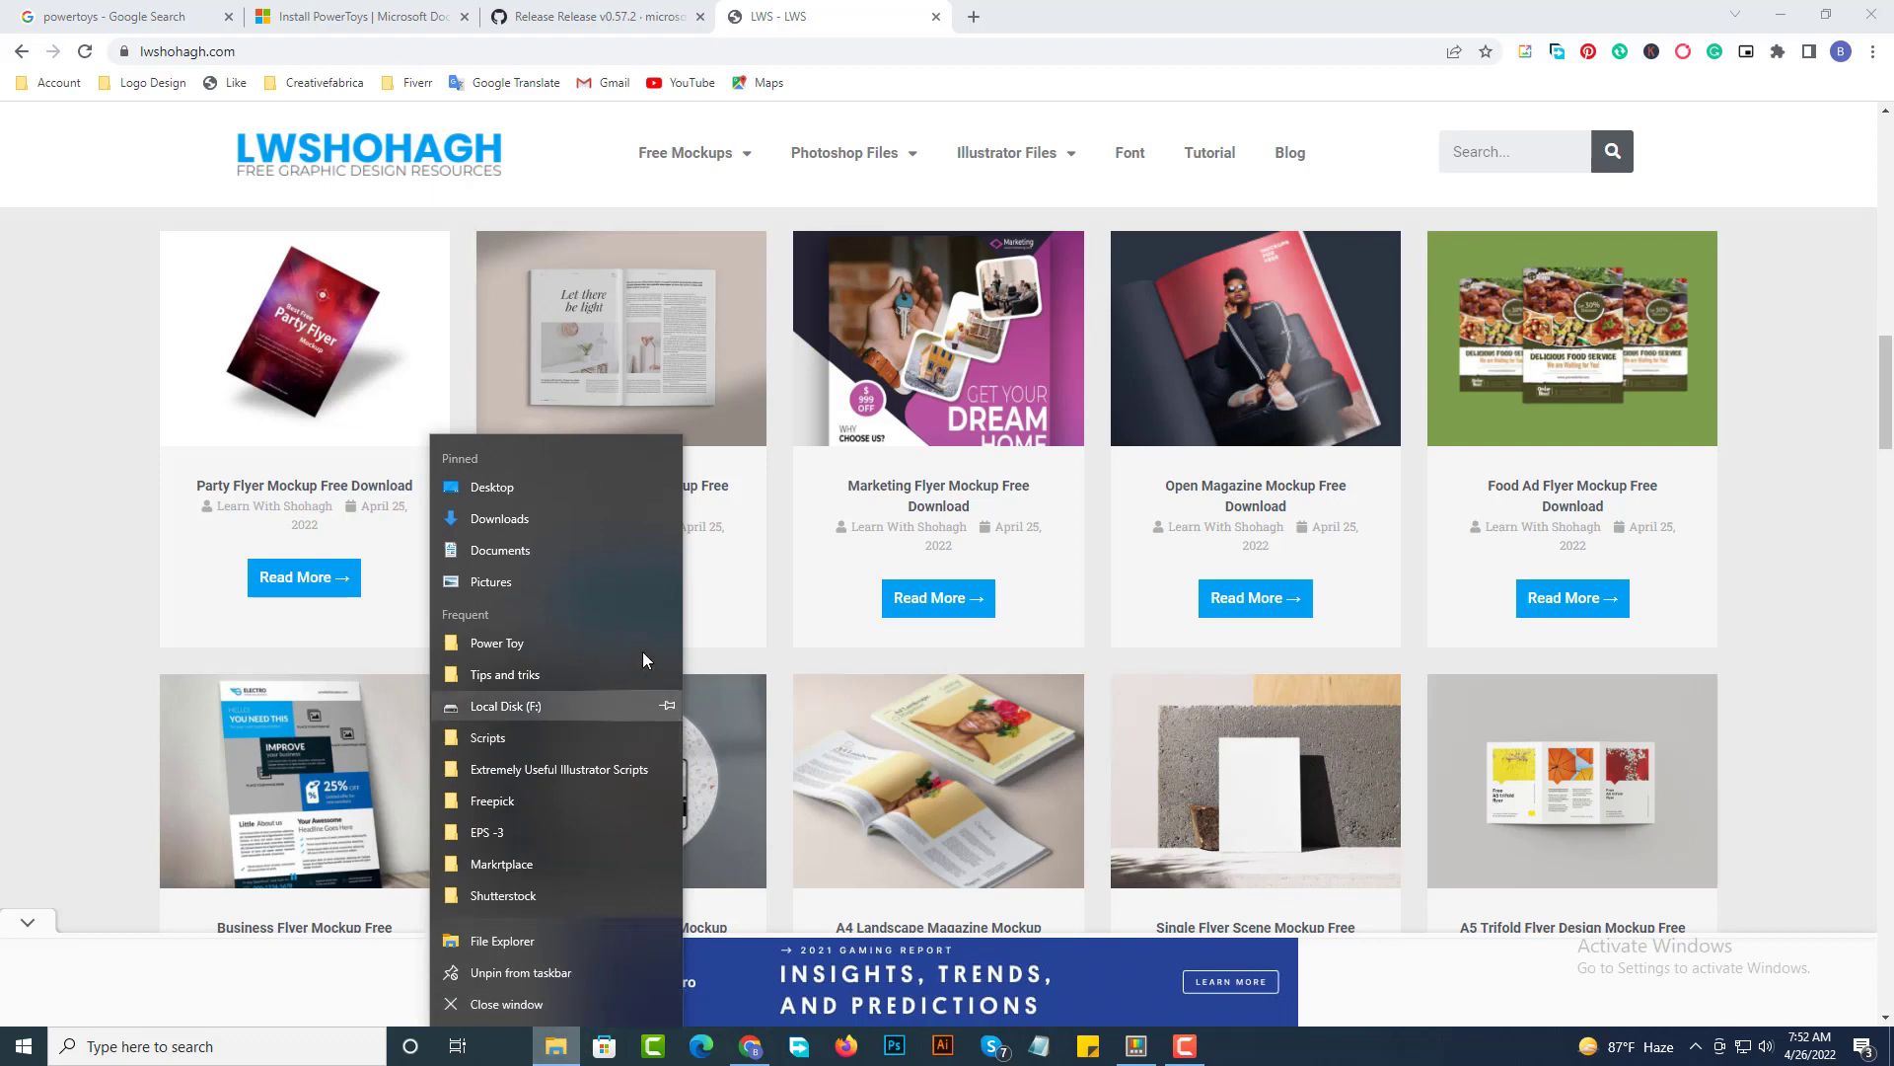
{"action": "left_click", "coordinate": [572, 1038]}
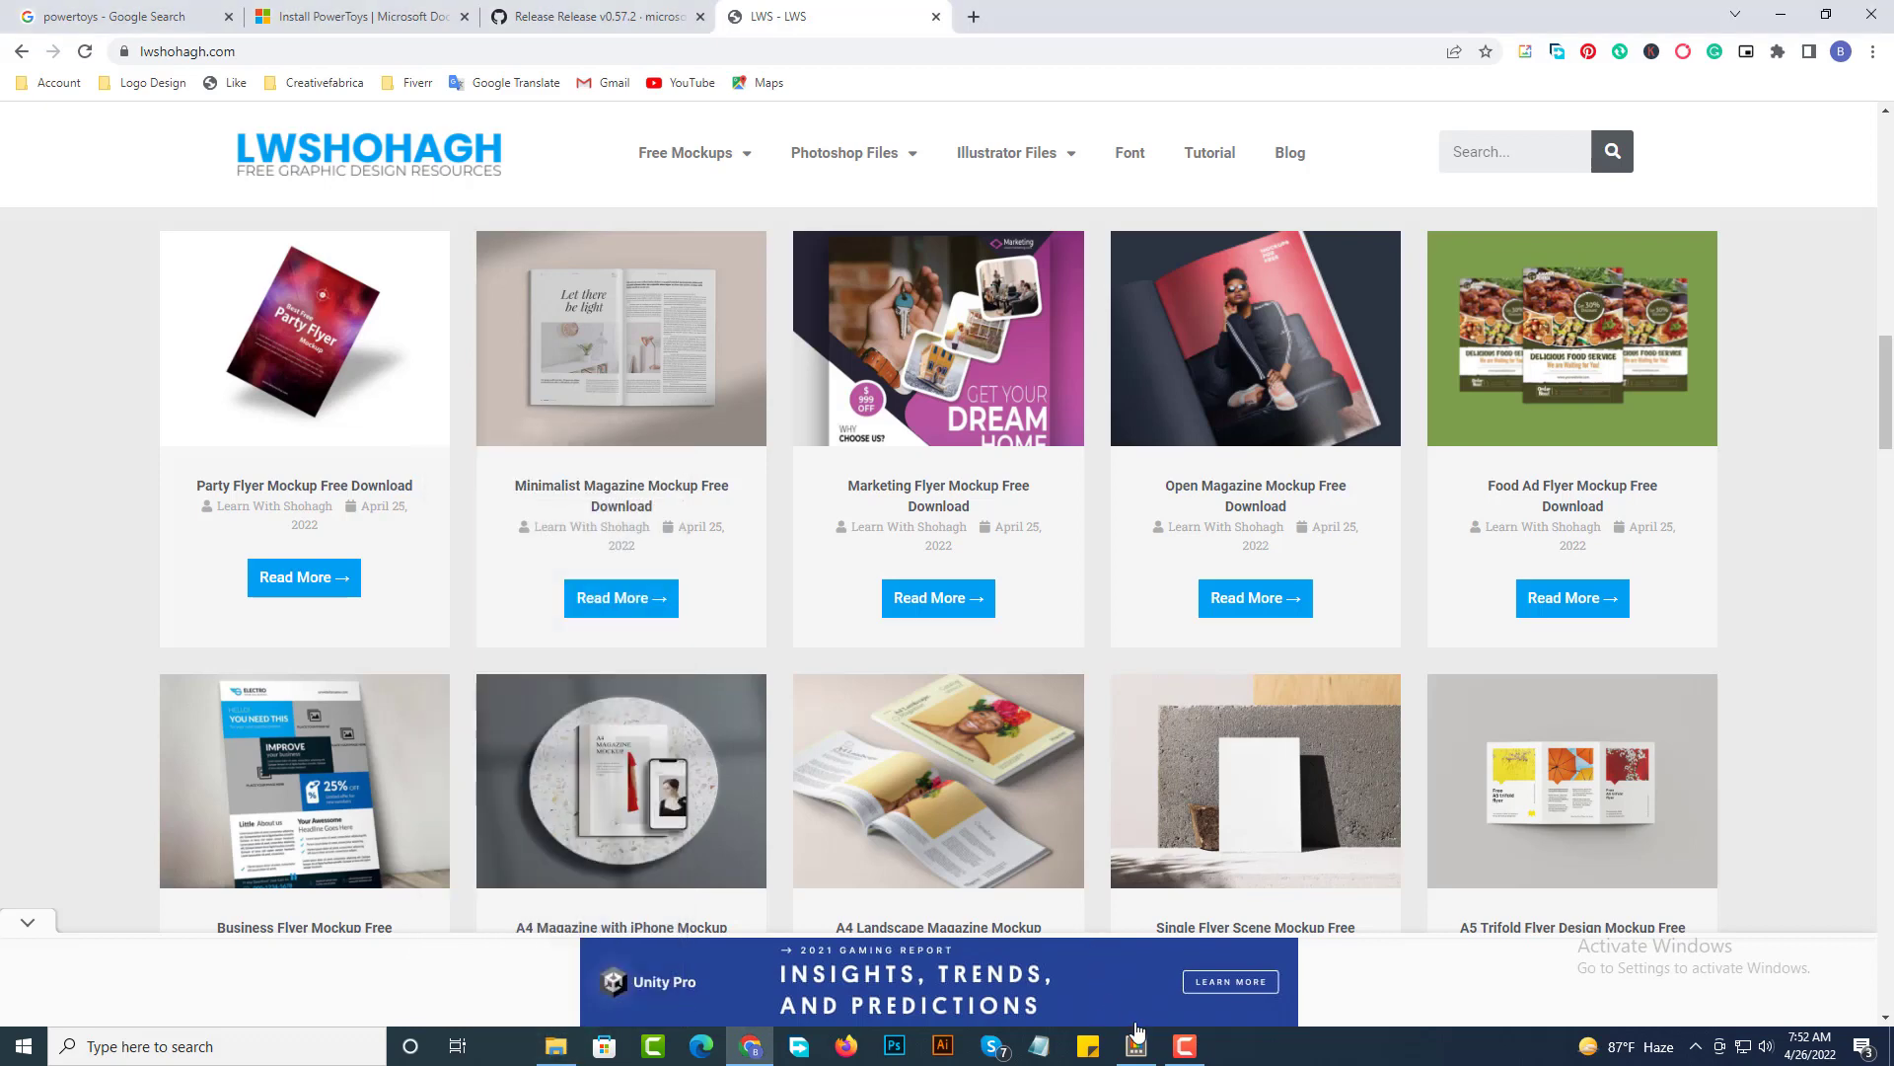
Return to PowerToys Settings, reduce the pinned window's border thickness, and review the remaining Always On Top options
{"action": "left_click", "coordinate": [1137, 1045]}
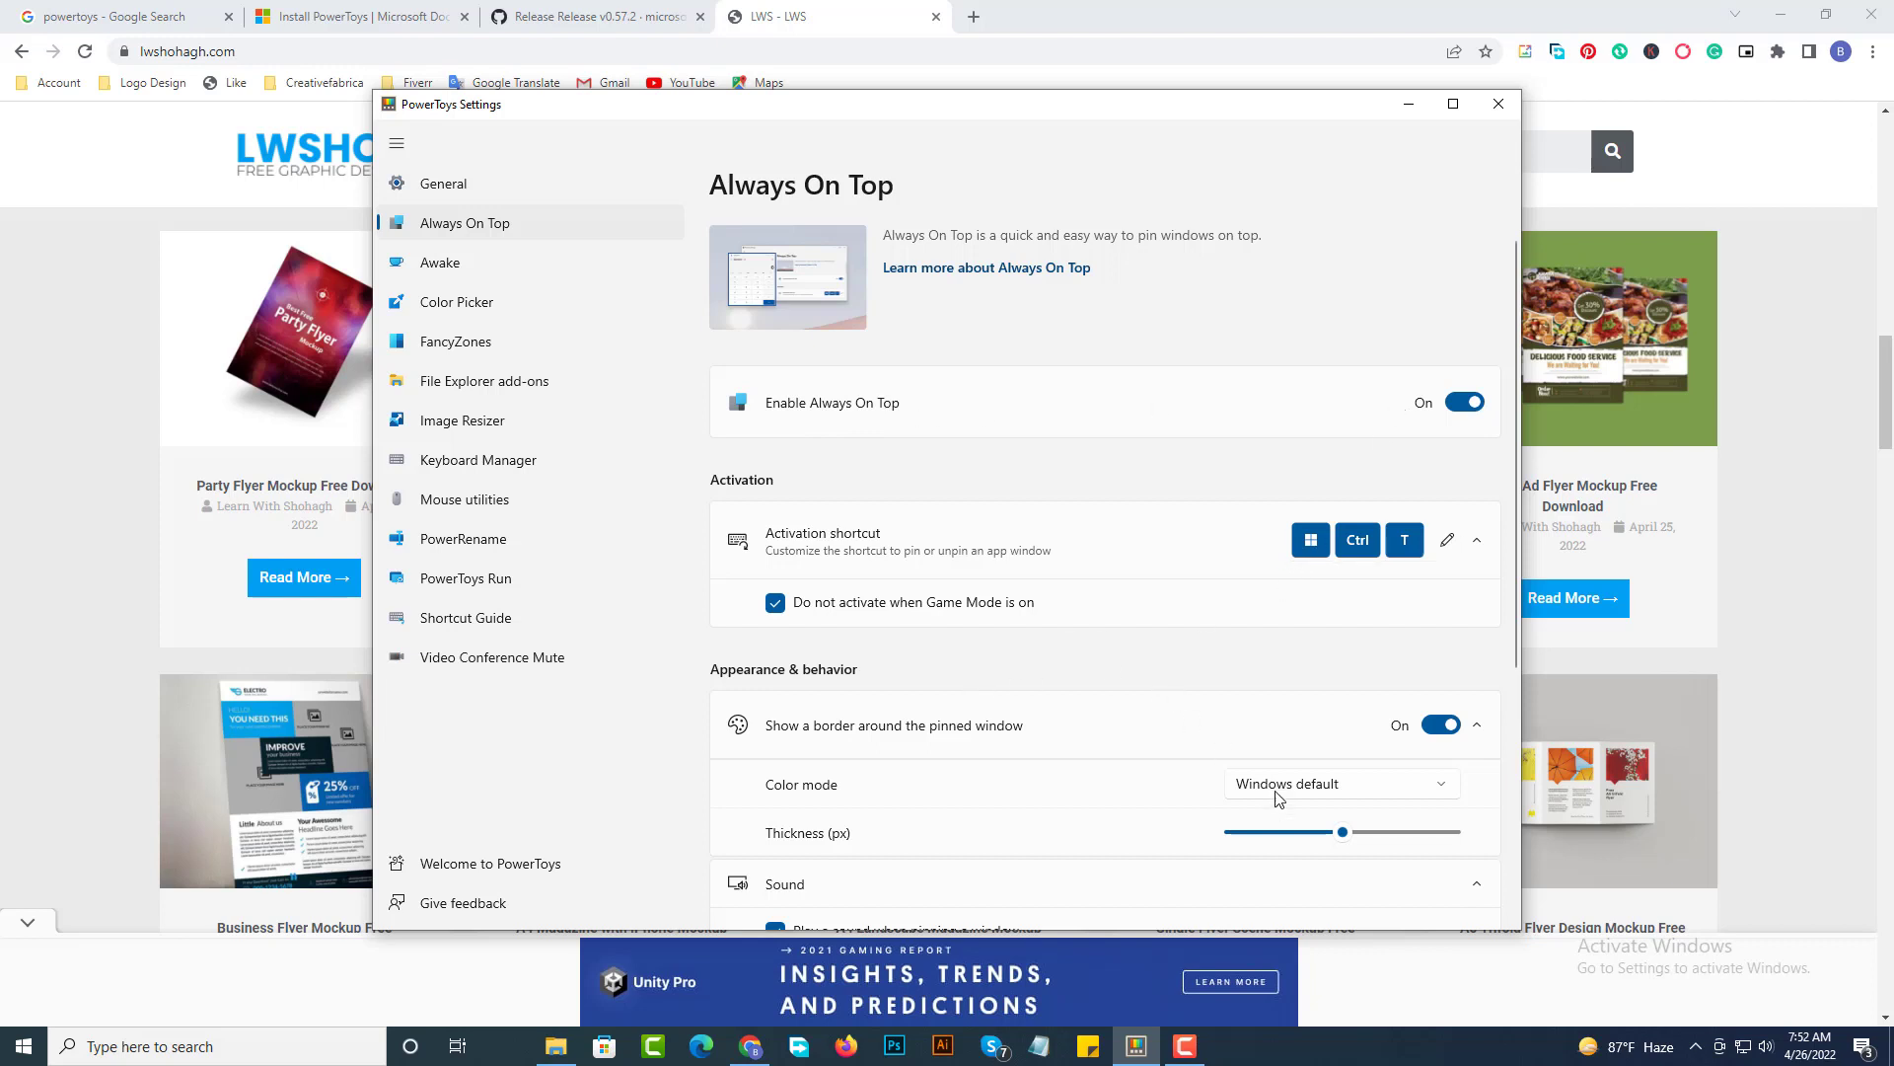
{"action": "left_click_drag", "start_coordinate": [1342, 832], "coordinate": [1248, 833]}
{"action": "scroll", "coordinate": [986, 790], "scroll_direction": "down", "scroll_amount": 1}
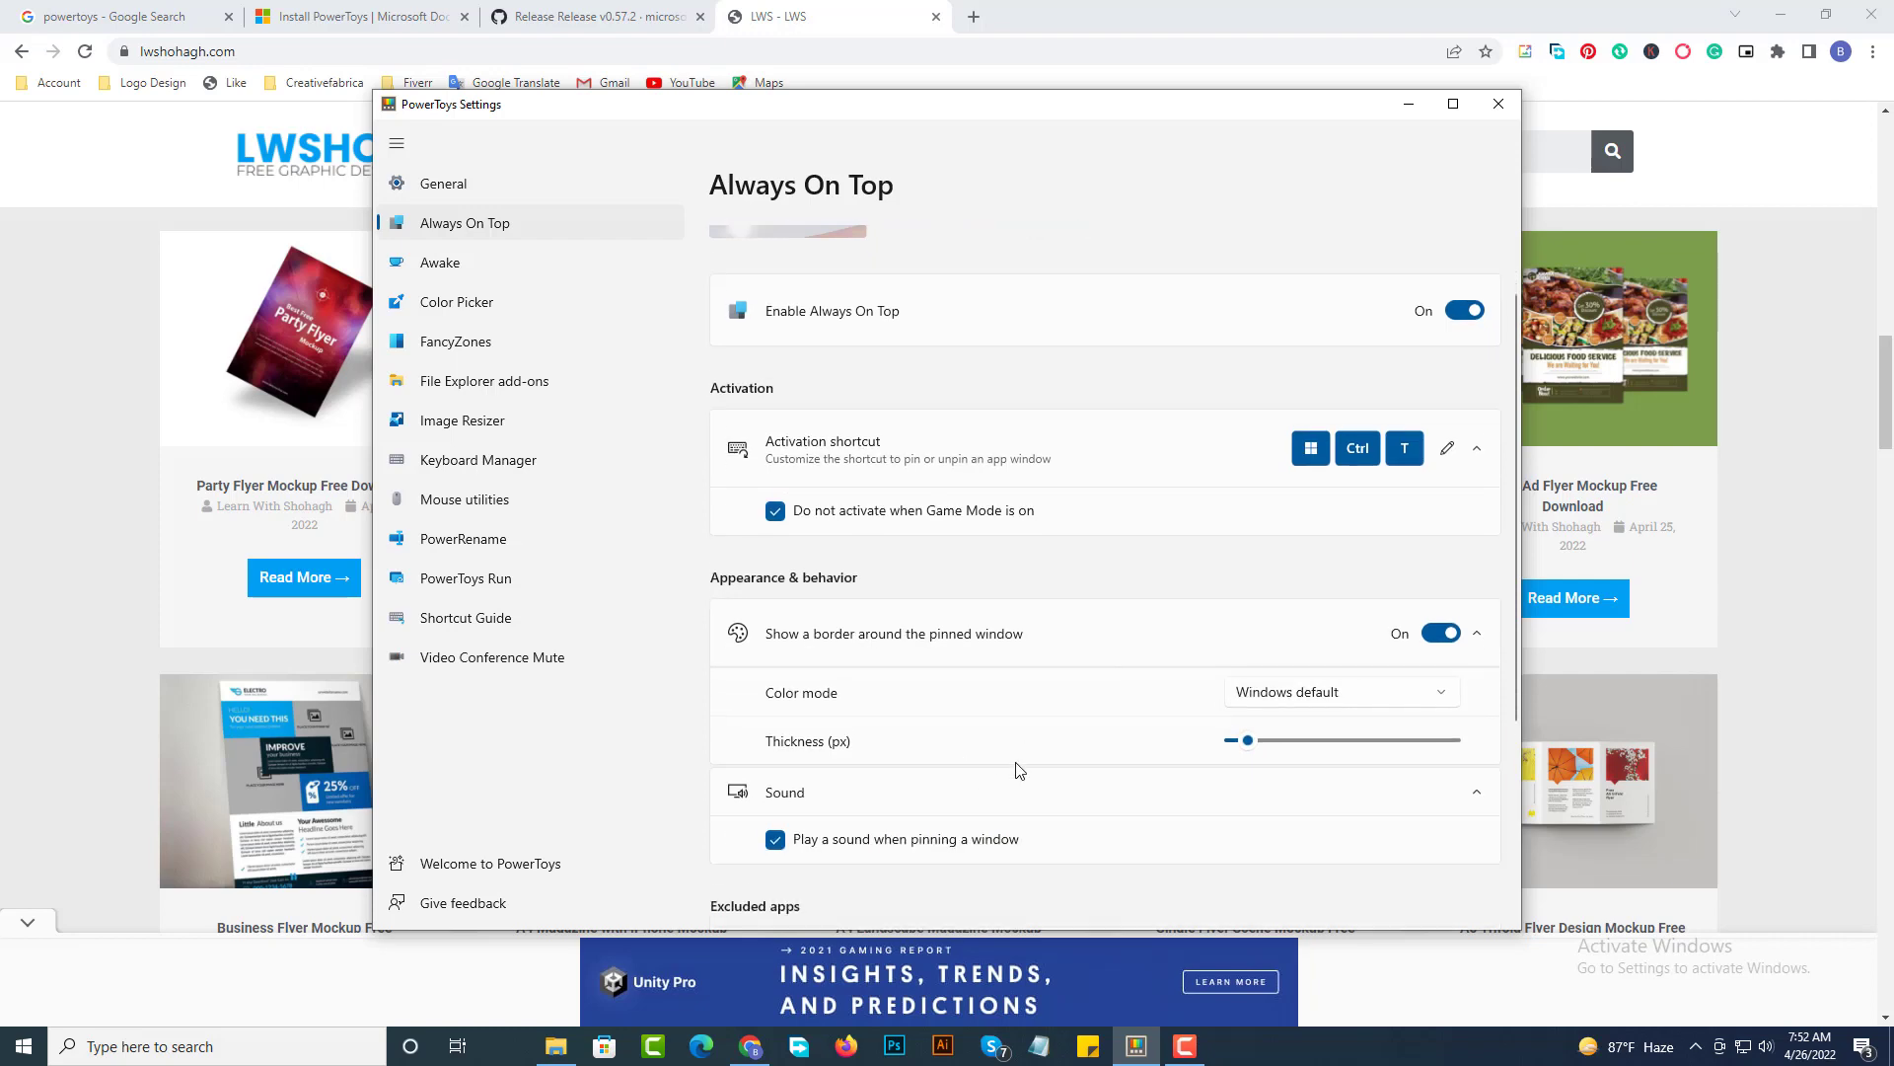
{"action": "scroll", "coordinate": [1020, 770], "scroll_direction": "down", "scroll_amount": 3}
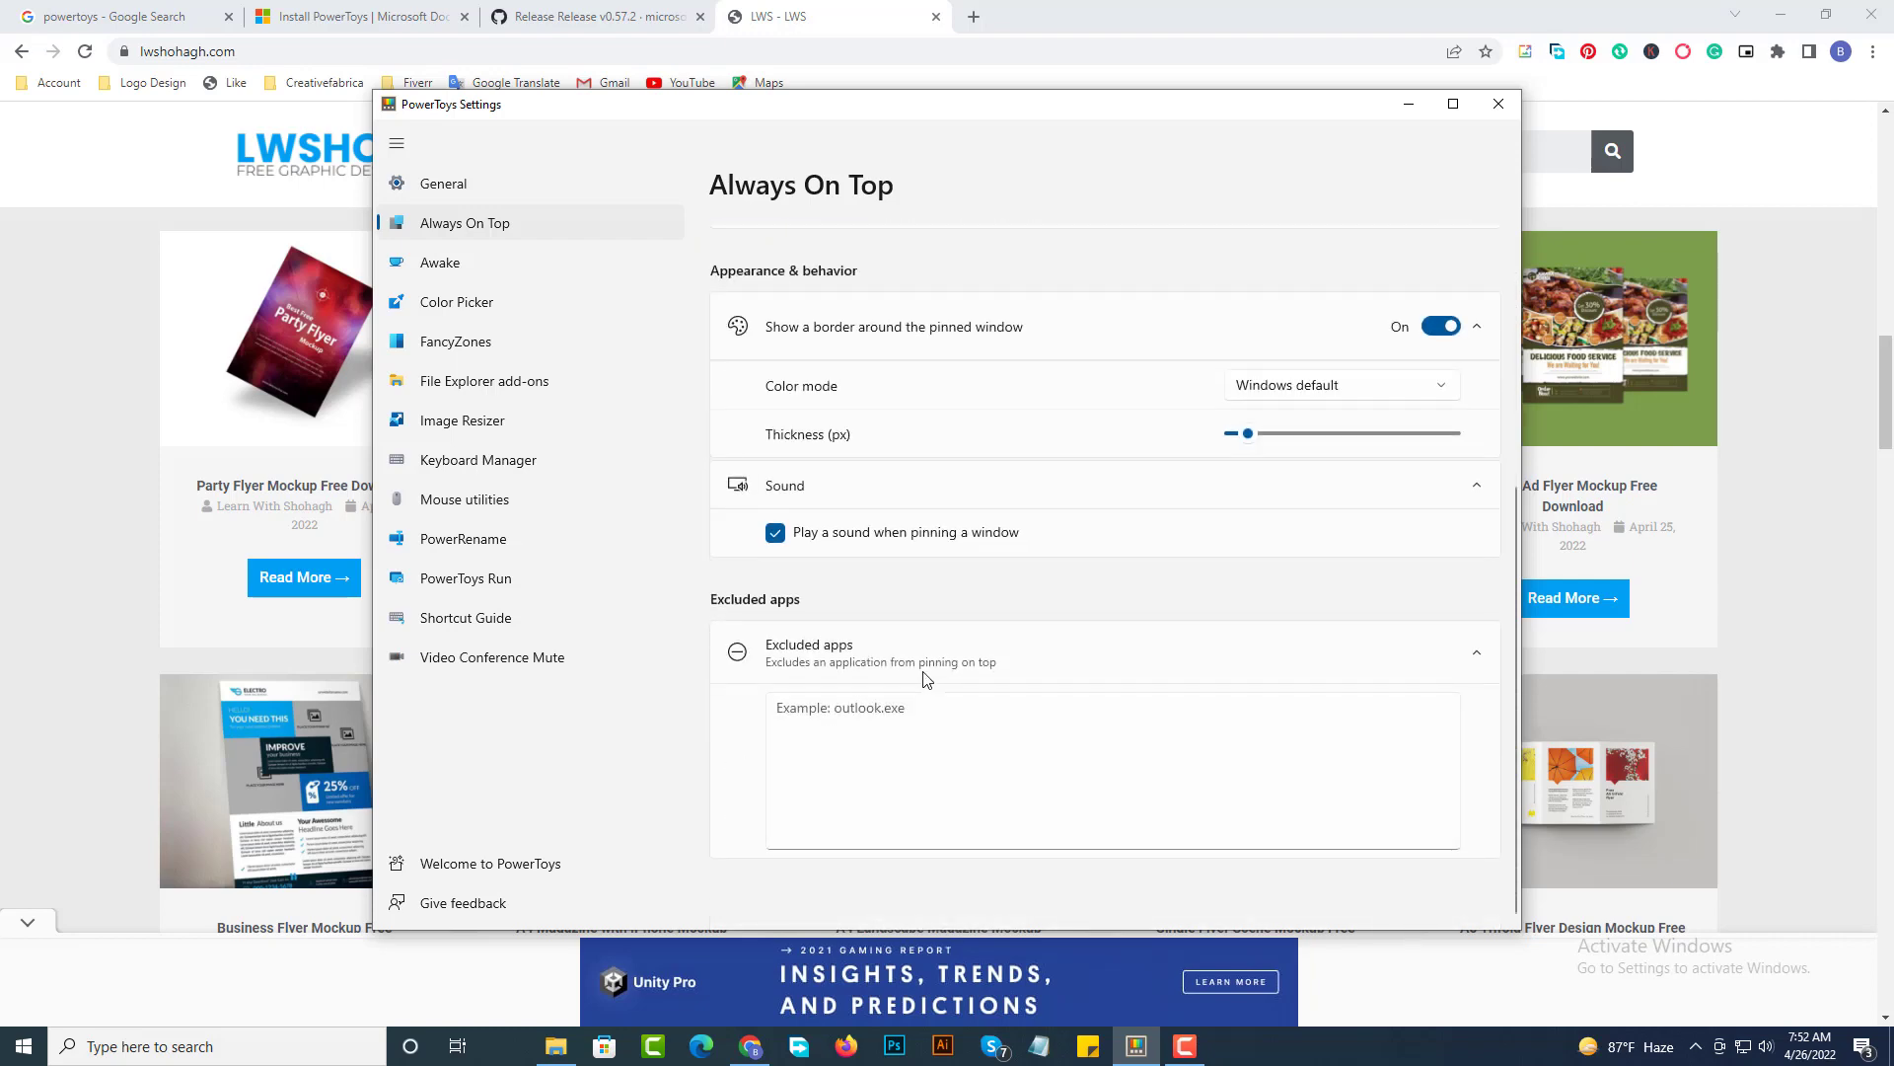
{"action": "scroll", "coordinate": [921, 677], "scroll_direction": "up", "scroll_amount": 5}
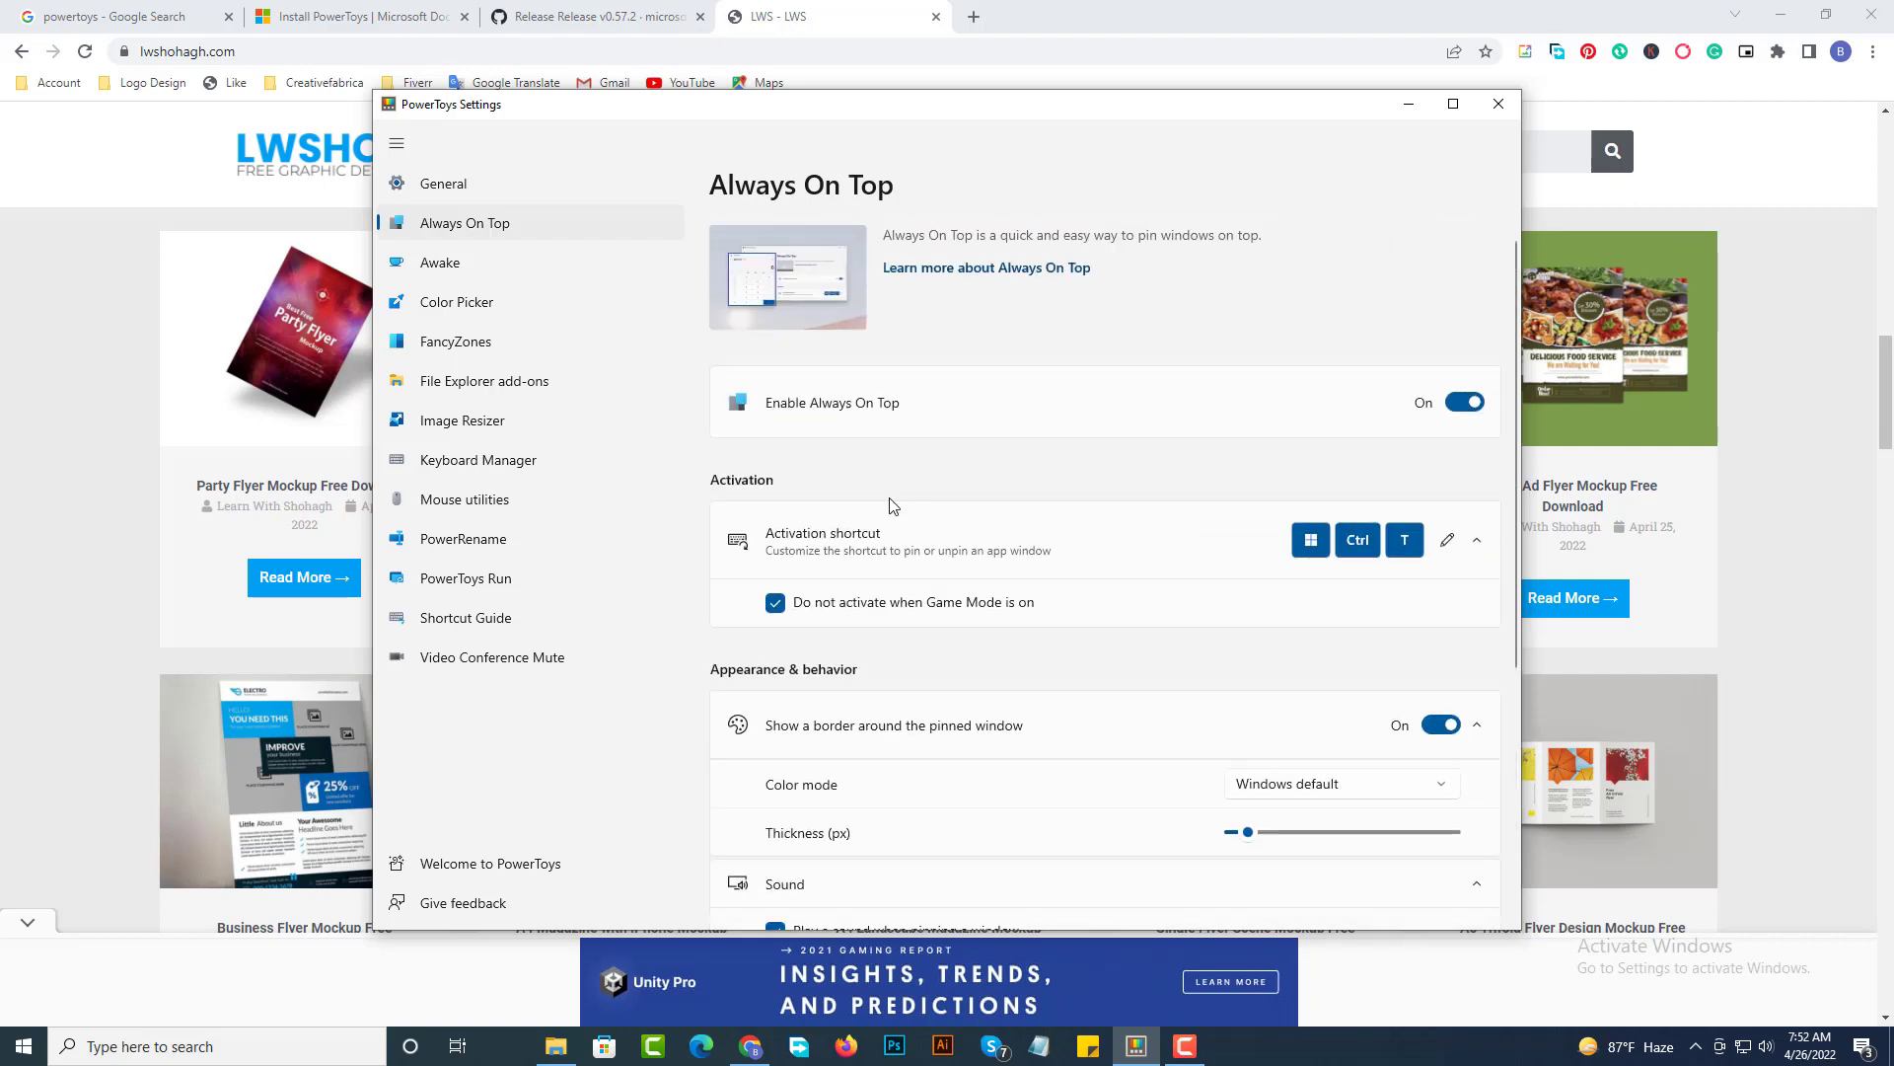
Check the Always On Top activation shortcut and pin the Power Toy folder window above the browser
{"action": "left_click", "coordinate": [77, 386]}
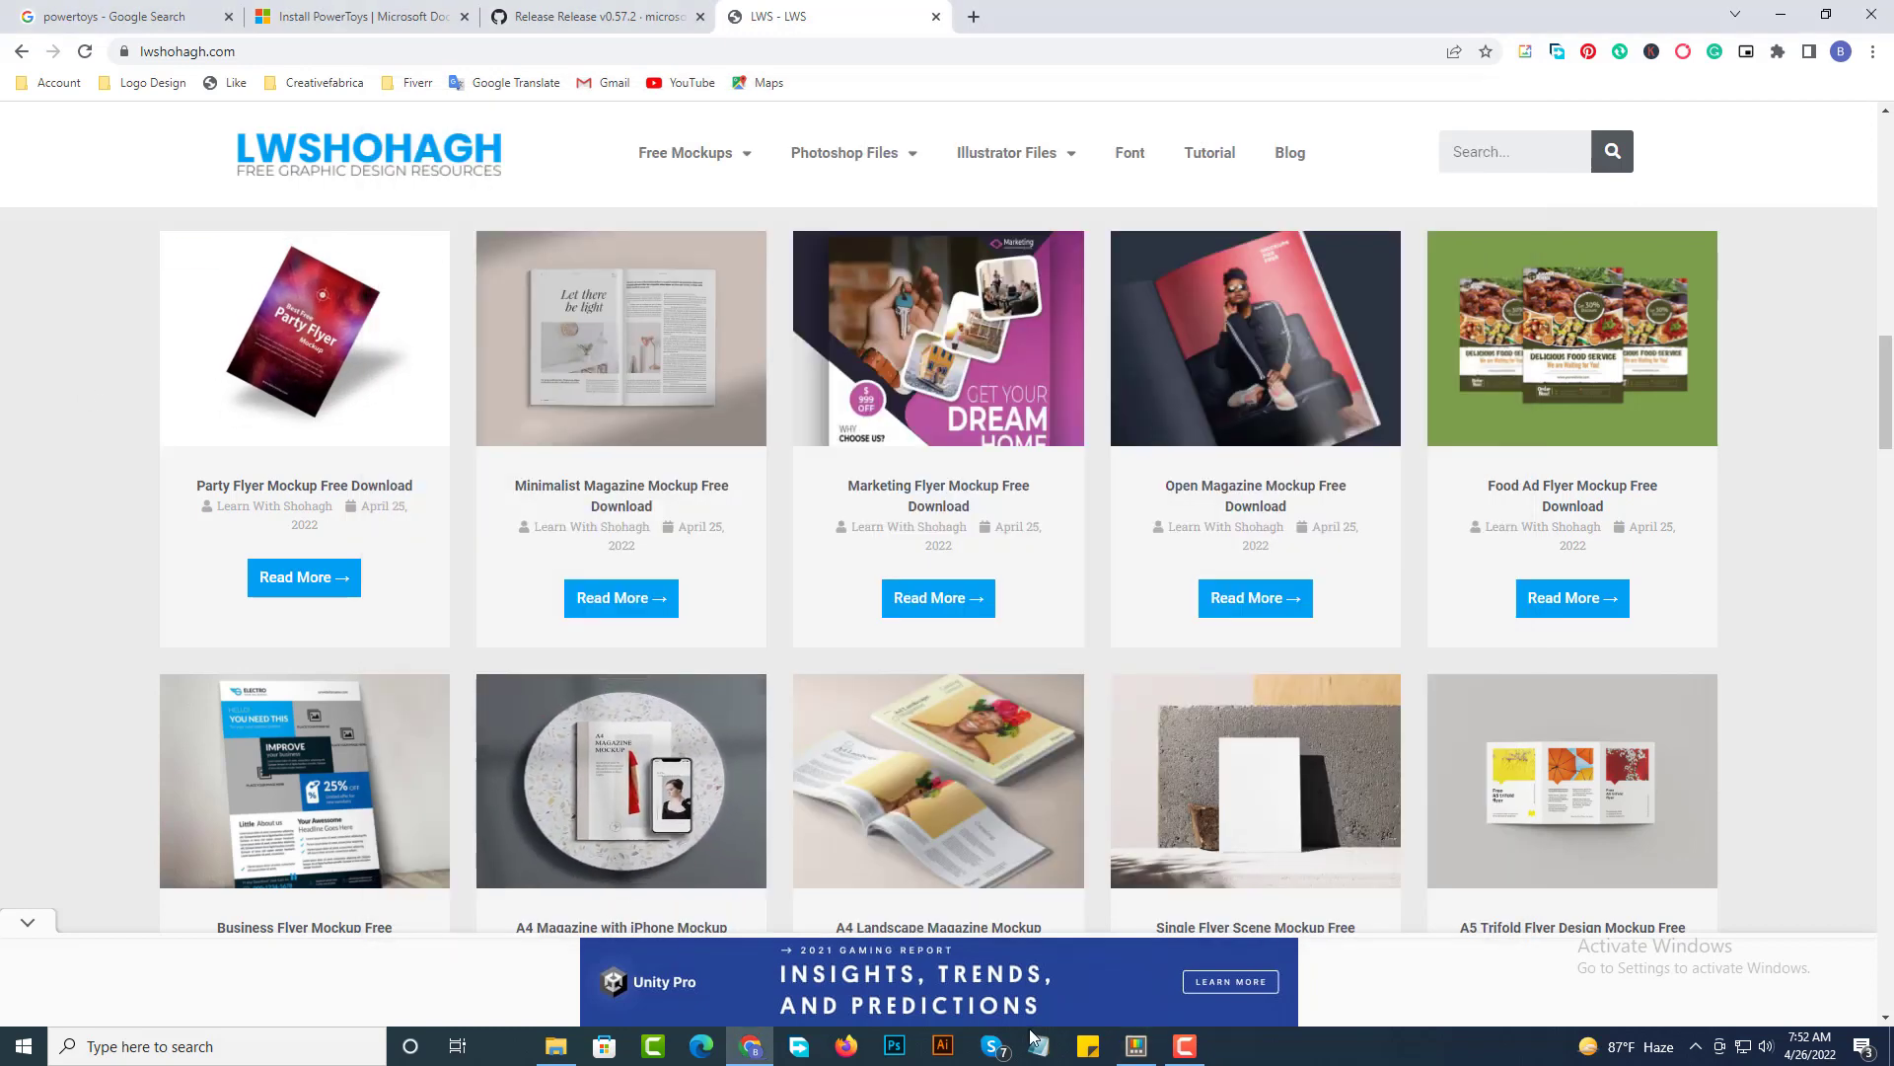
{"action": "left_click", "coordinate": [1137, 1046]}
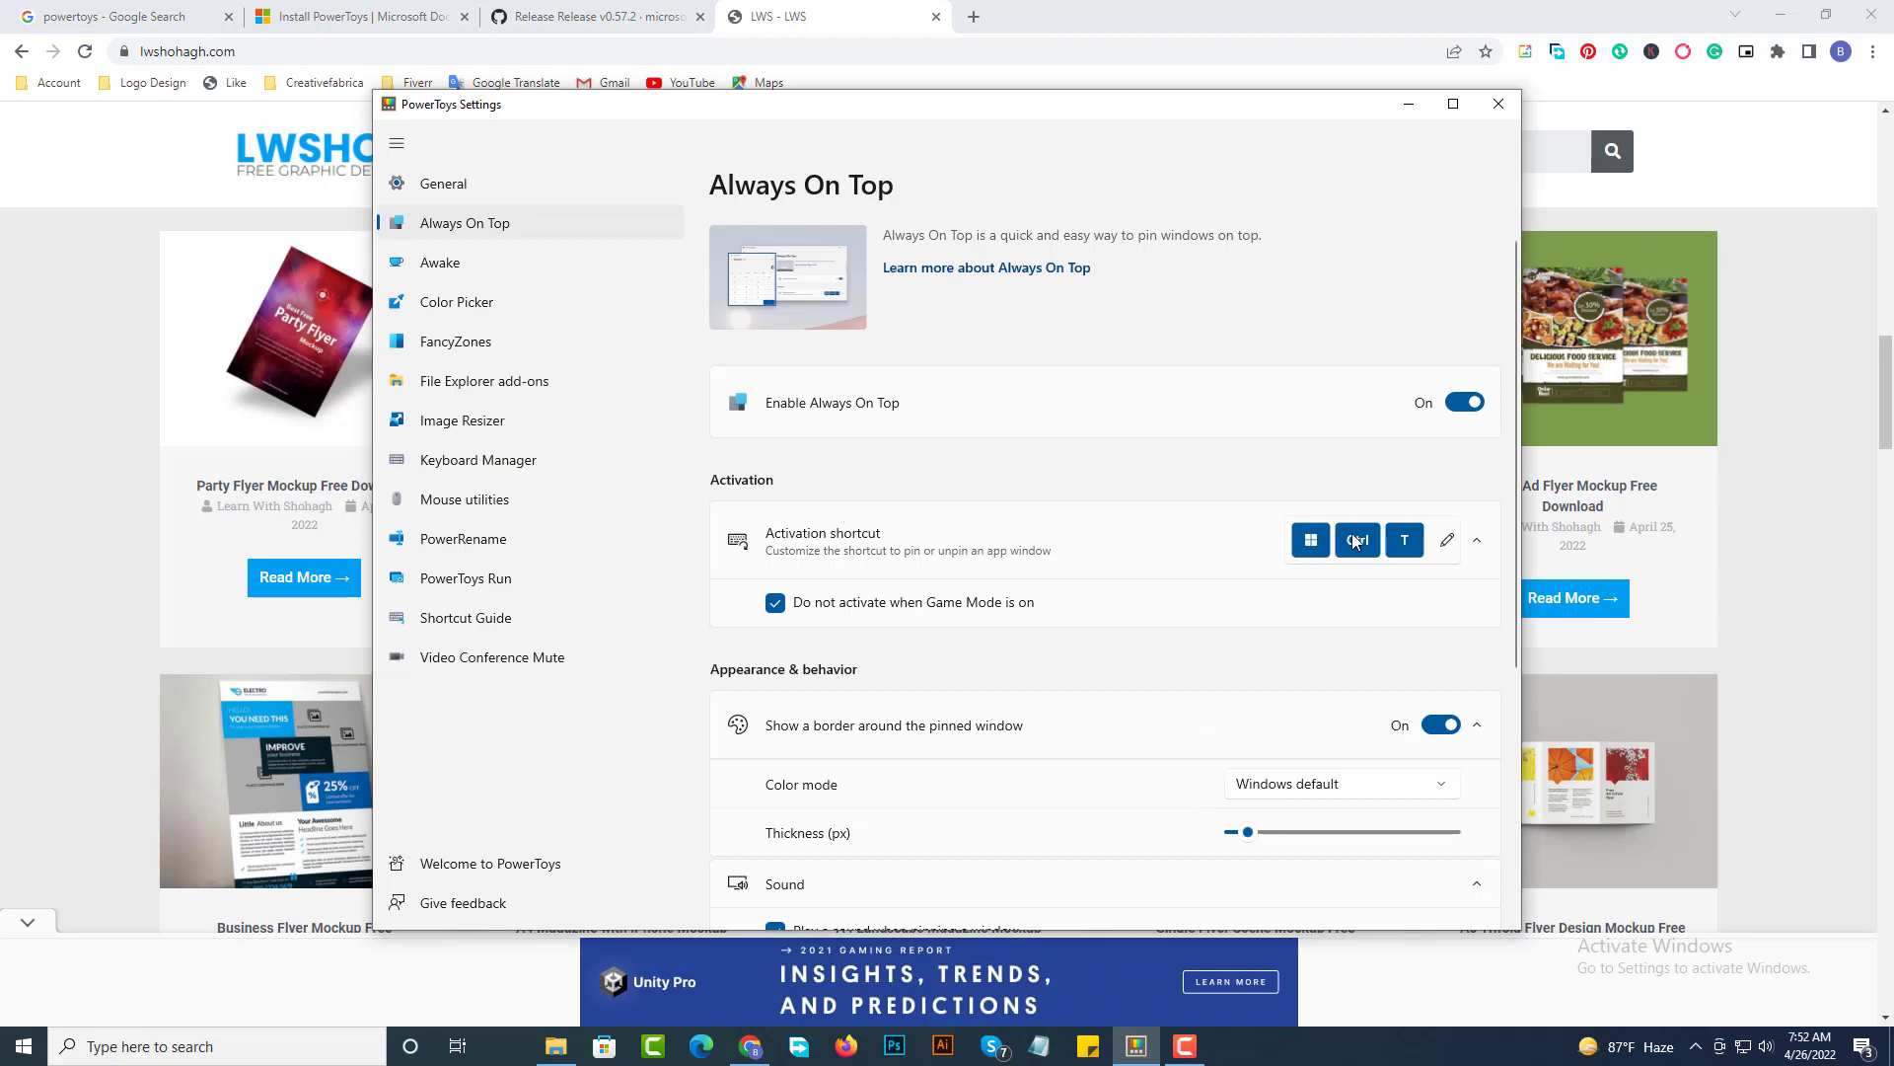
{"action": "left_click", "coordinate": [253, 661]}
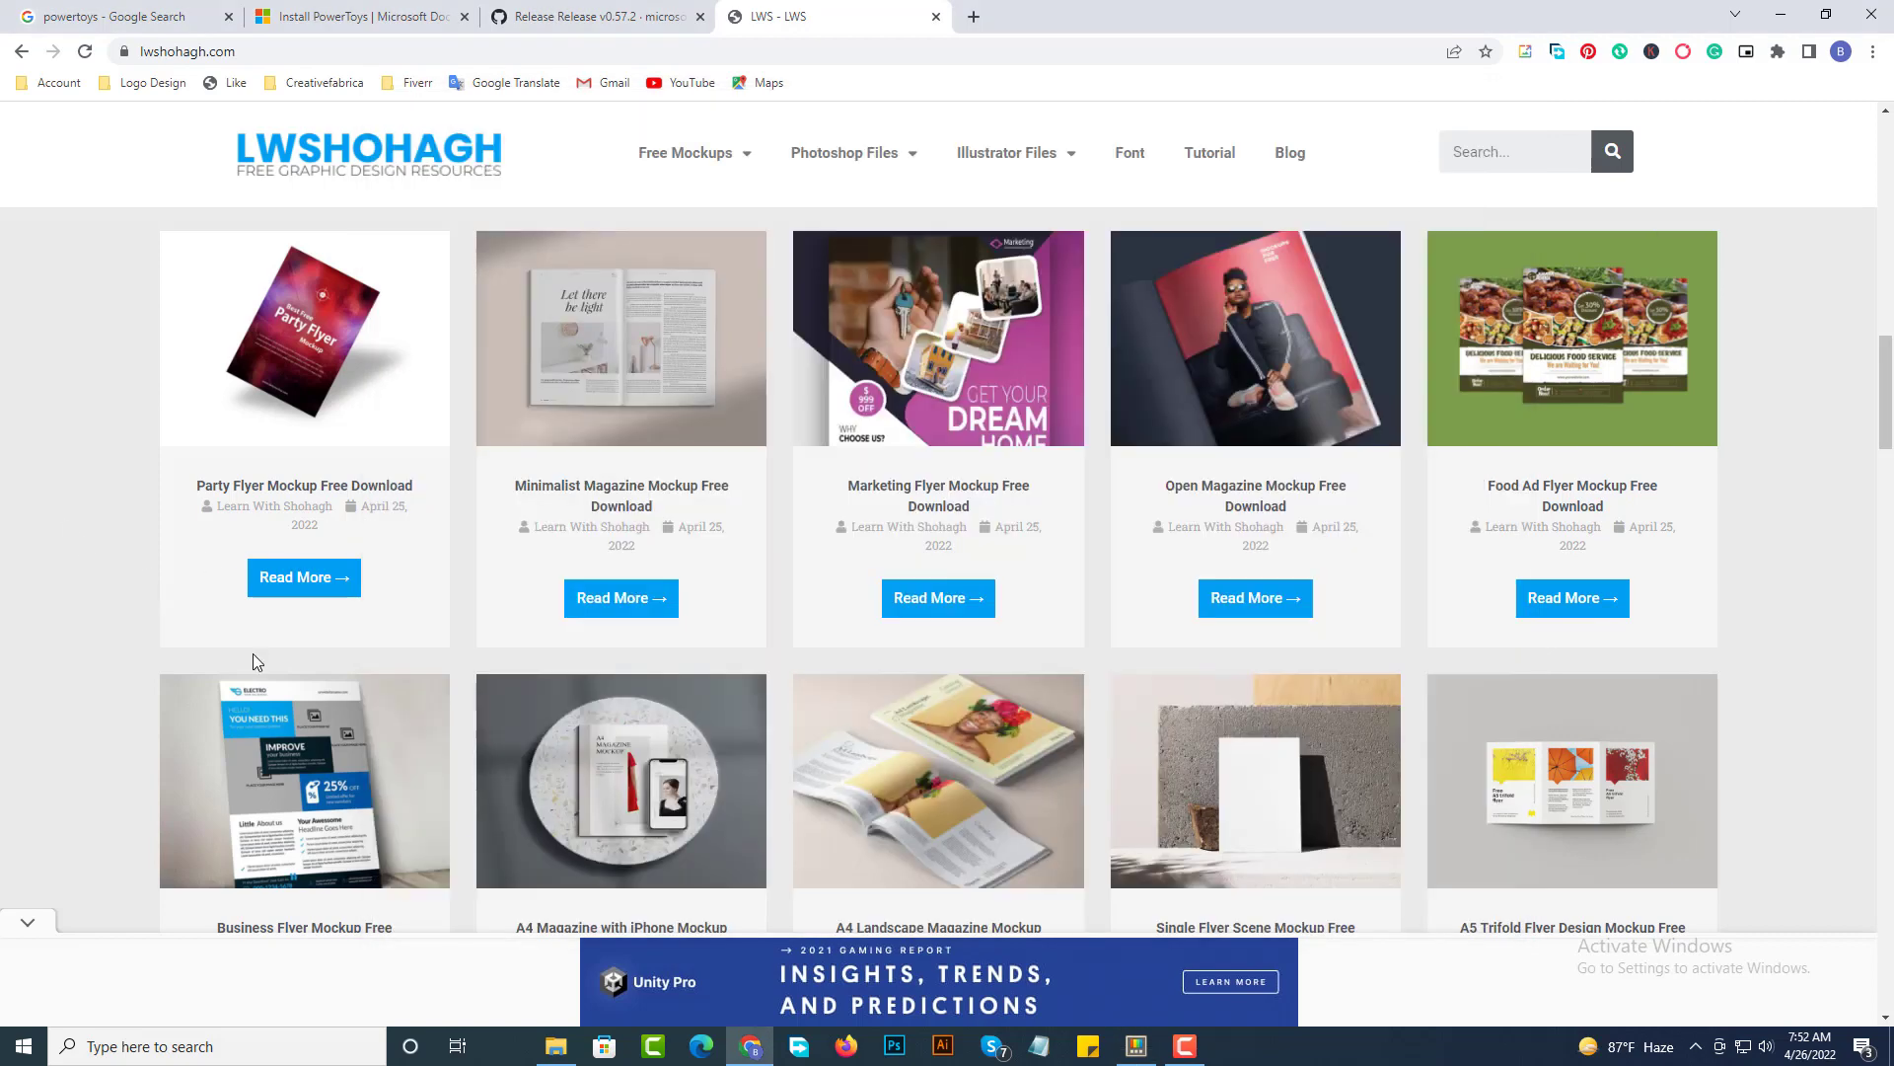
{"action": "left_click", "coordinate": [555, 1044]}
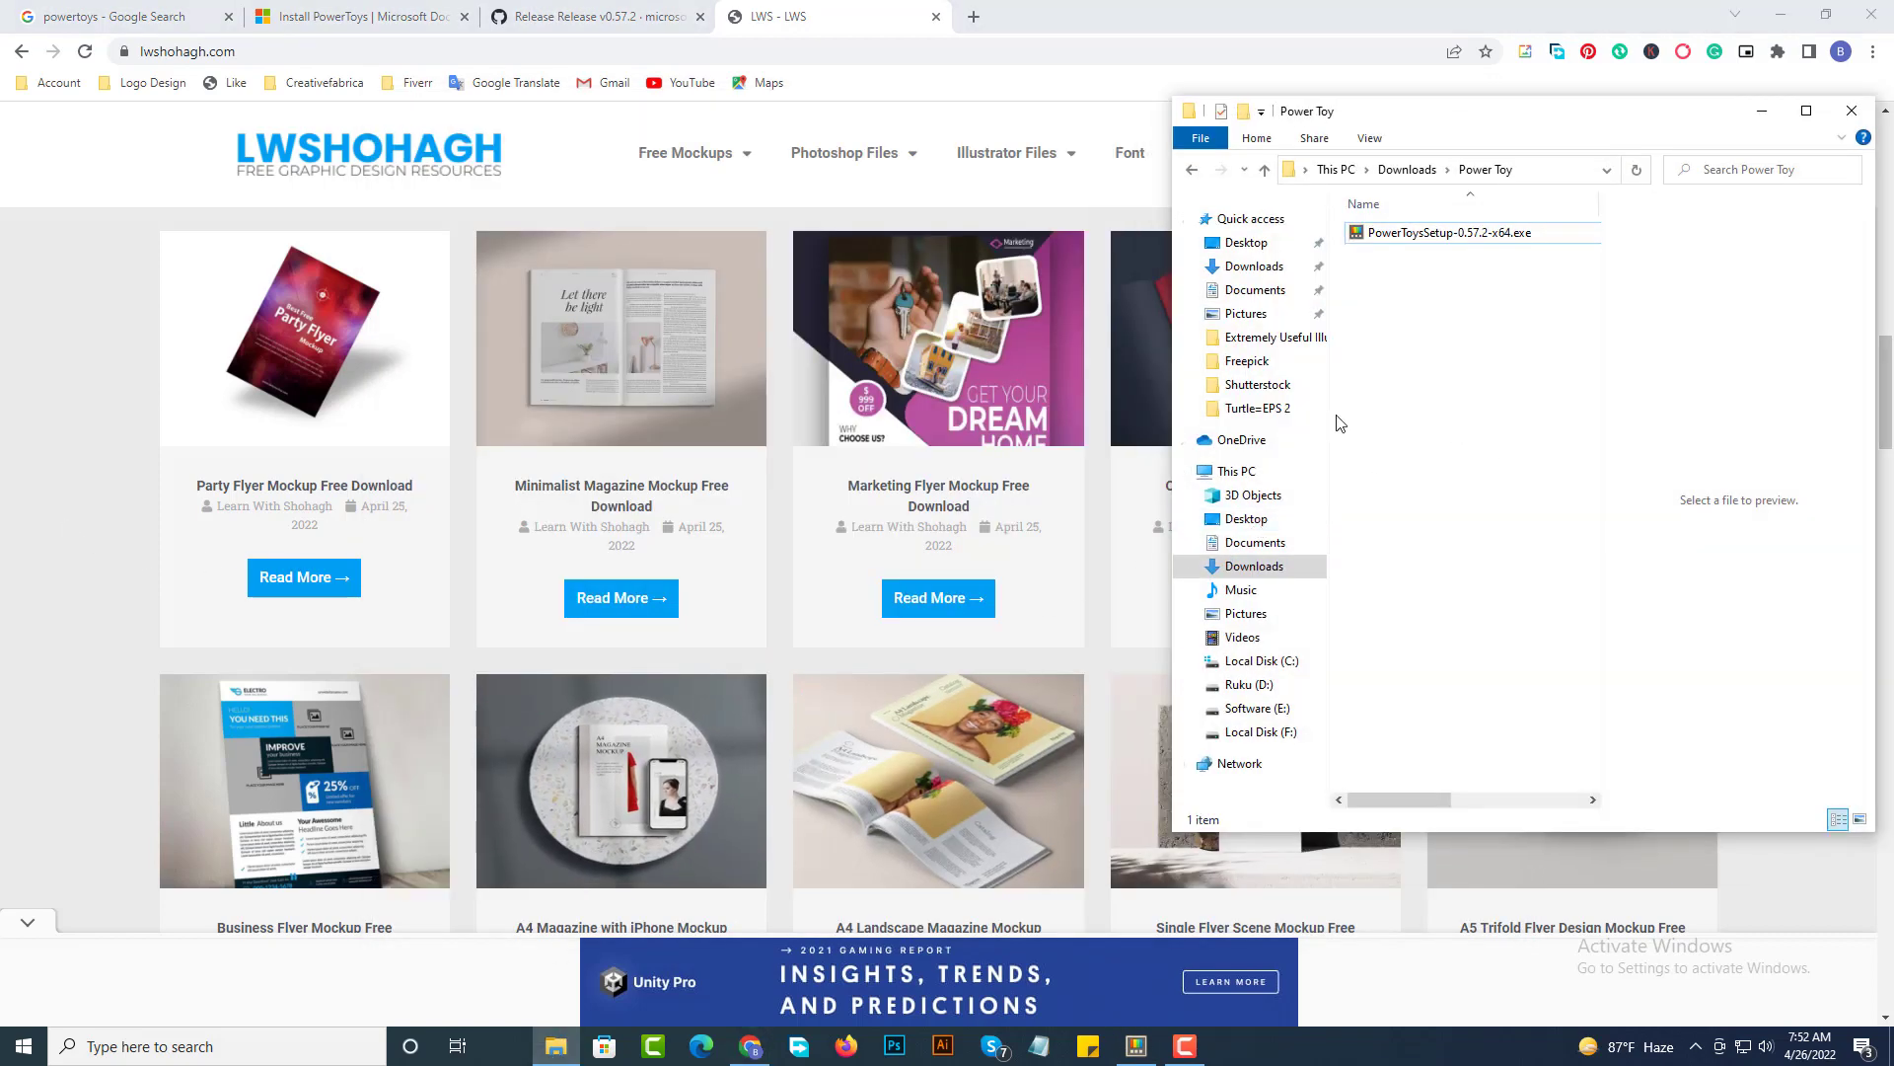
{"action": "left_click", "coordinate": [1422, 326]}
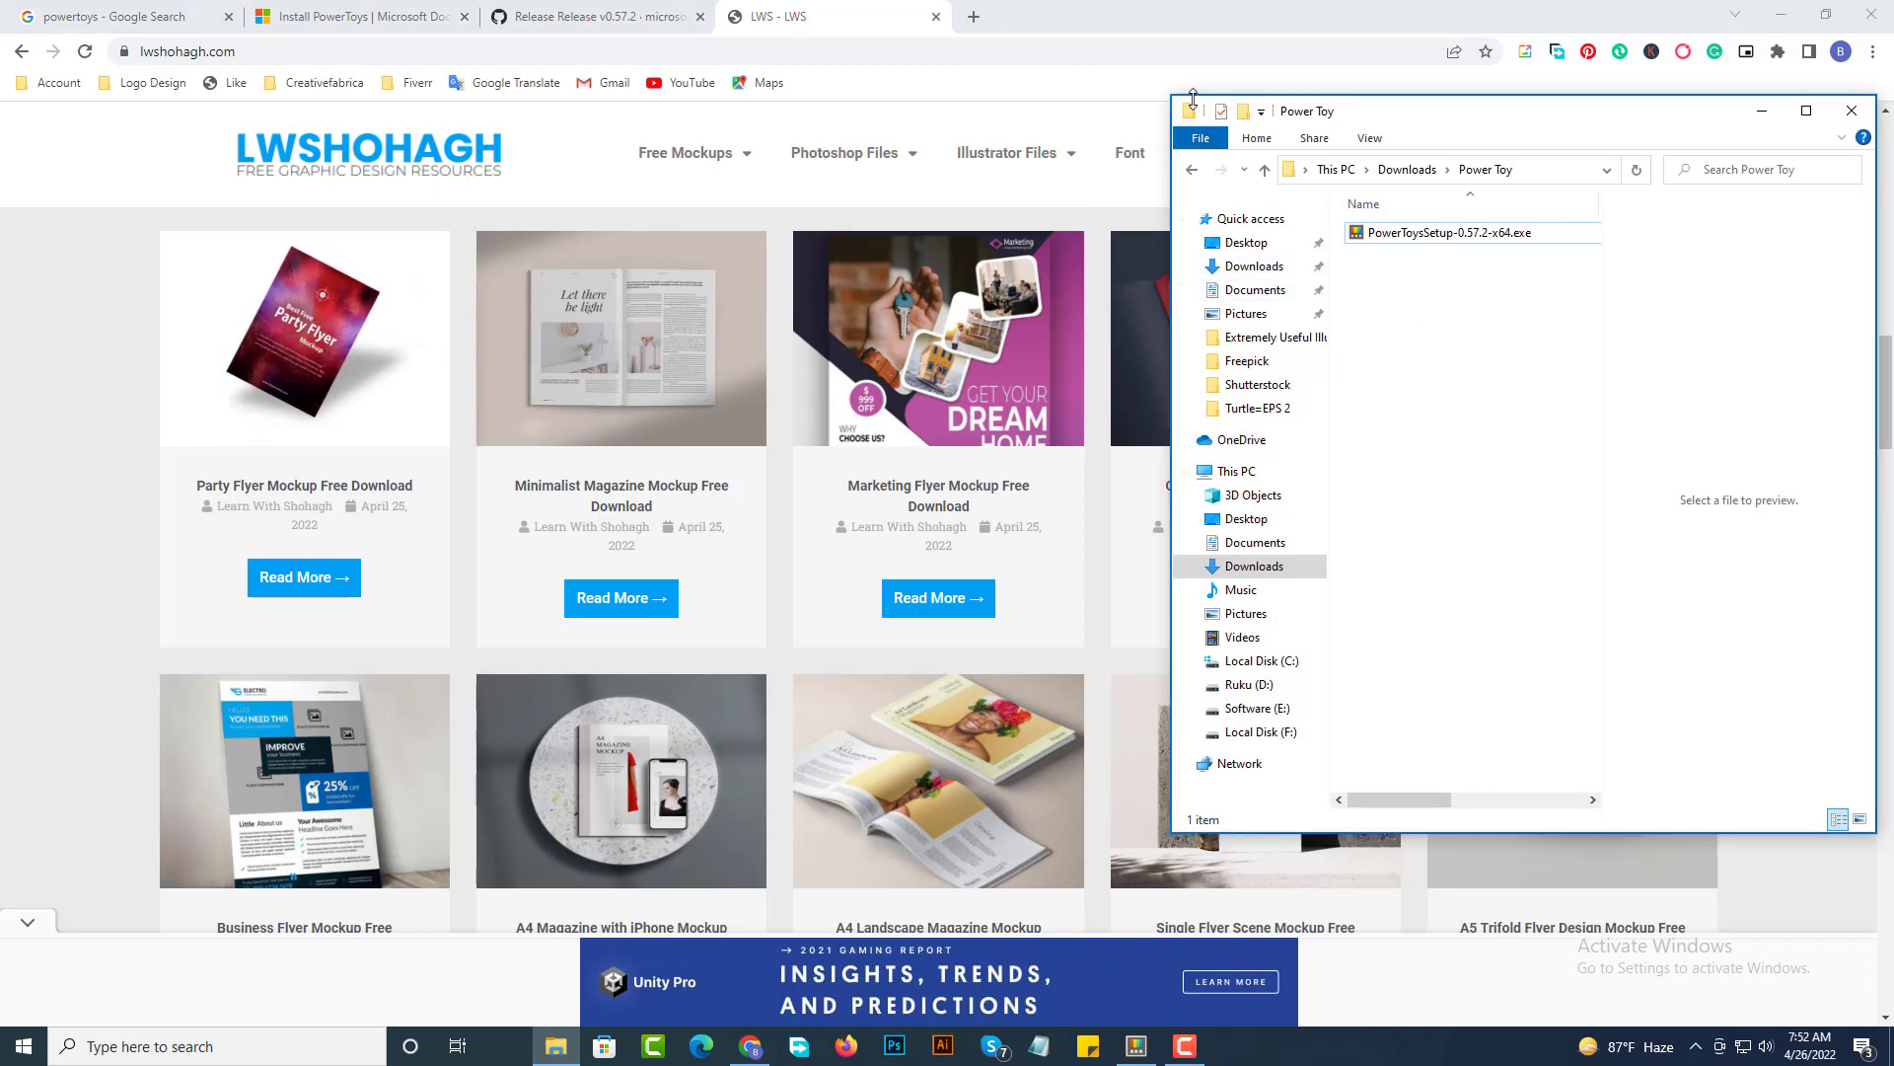
Move and narrow the pinned Power Toy folder window, and show the Install PowerToys page in the browser behind it
{"action": "mouse_move", "coordinate": [1411, 112]}
{"action": "left_mouse_down"}
{"action": "mouse_move", "coordinate": [1031, 170]}
{"action": "mouse_move", "coordinate": [1398, 132]}
{"action": "left_mouse_up"}
{"action": "left_click_drag", "start_coordinate": [1158, 116], "coordinate": [1294, 92]}
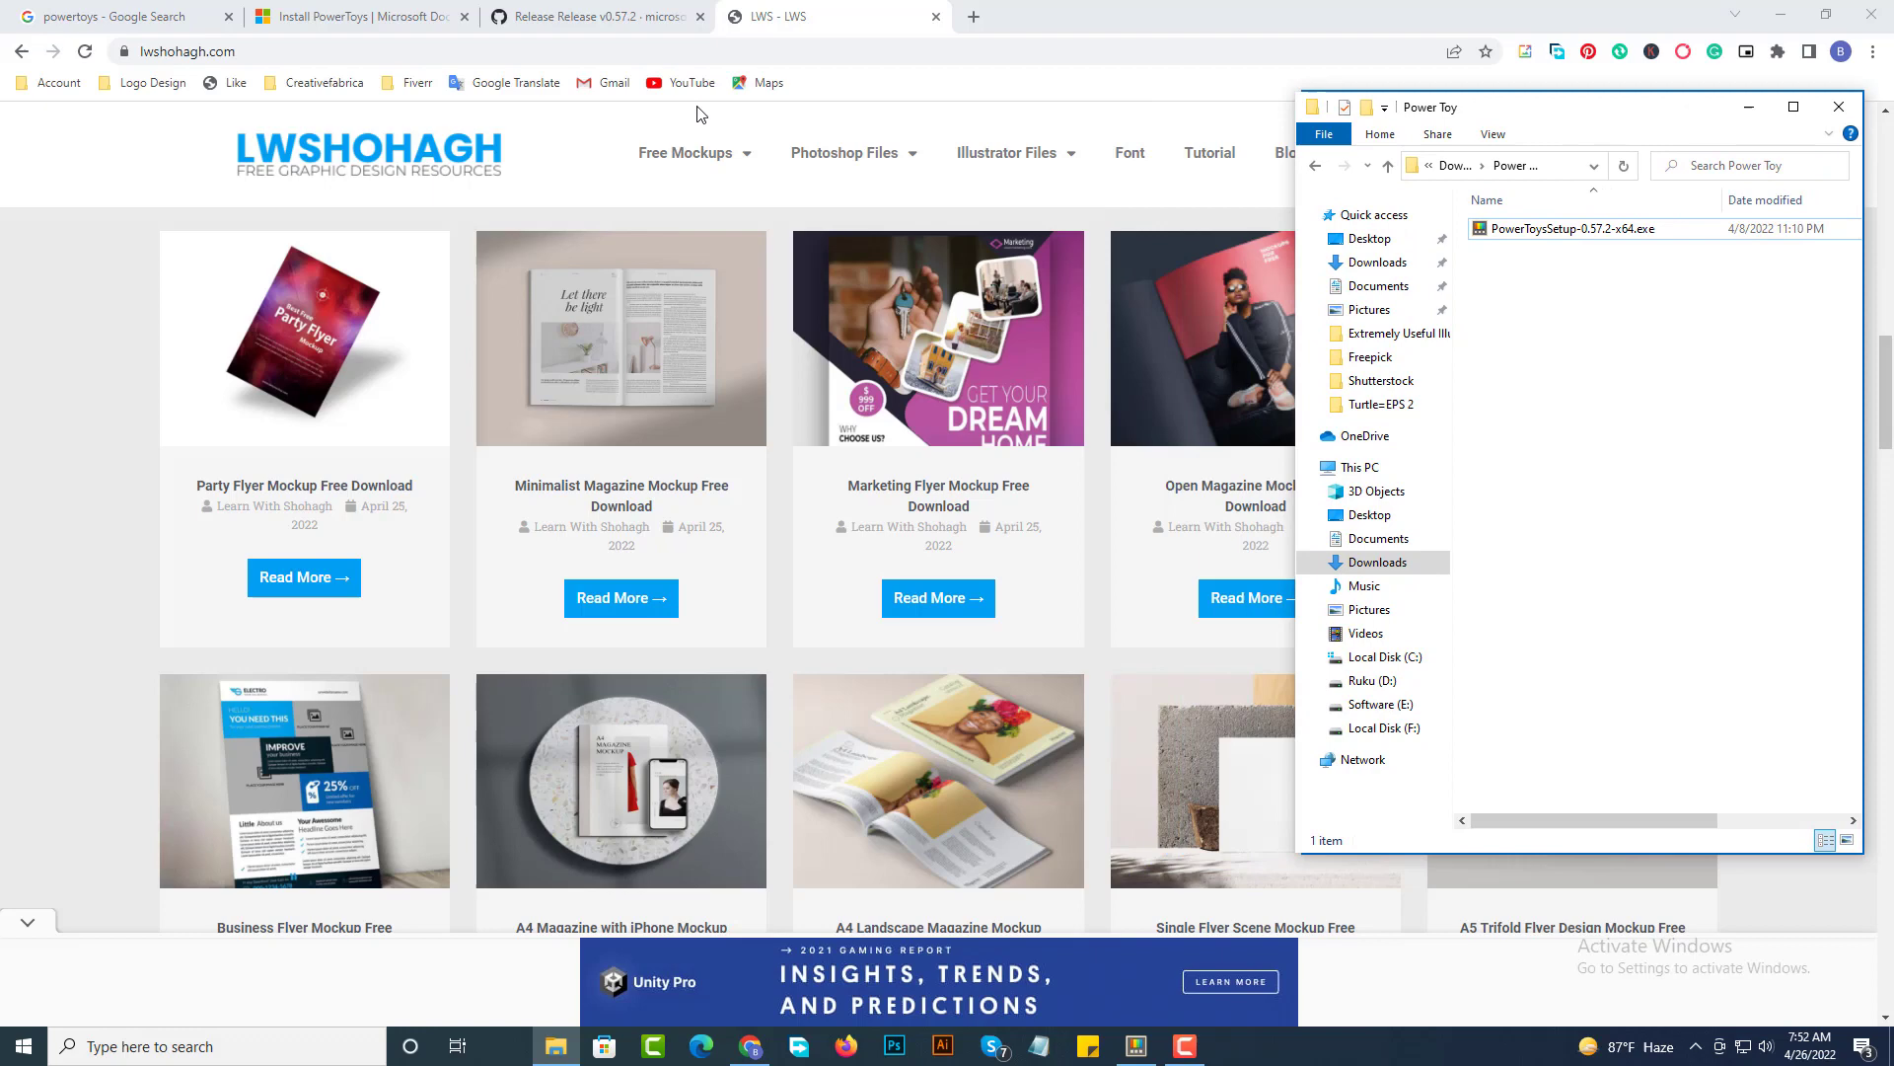
{"action": "left_click", "coordinate": [478, 153]}
{"action": "left_click", "coordinate": [523, 12]}
{"action": "left_click", "coordinate": [375, 16]}
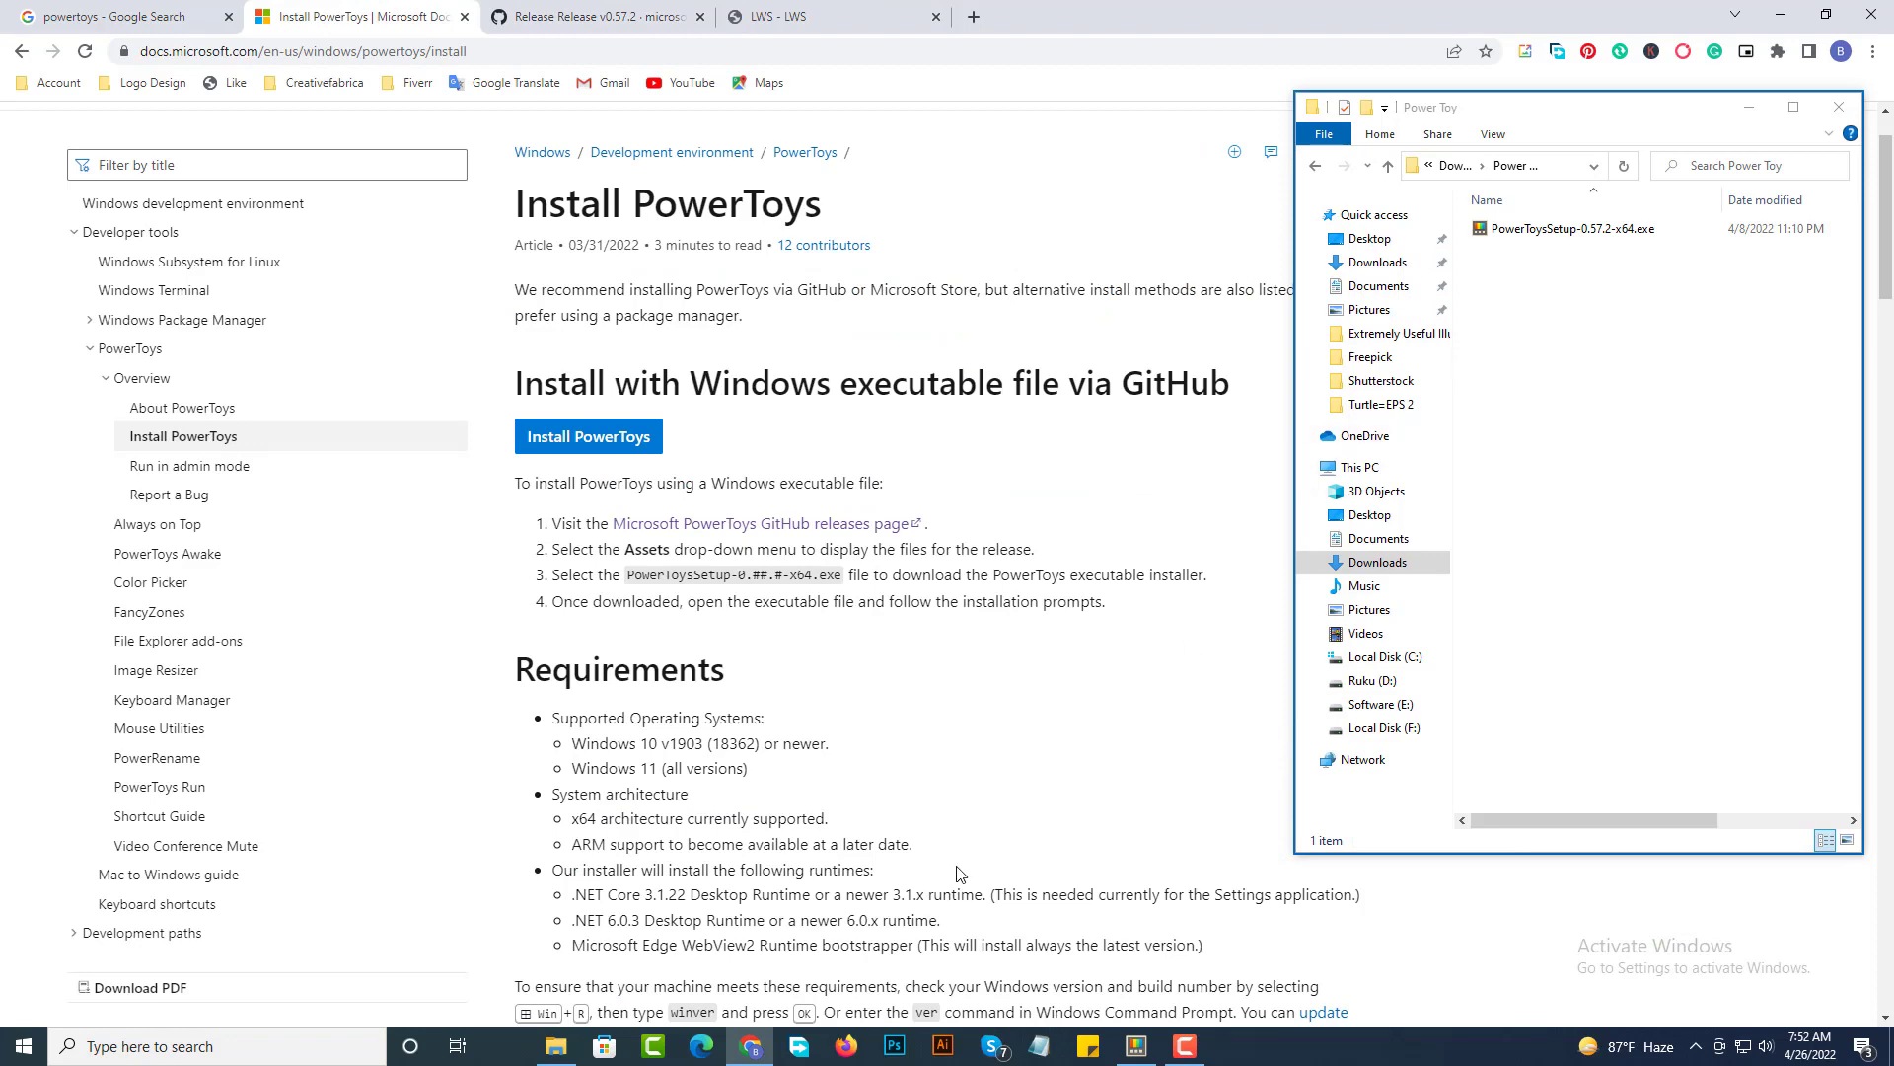
Open Notepad, shrink it over the page's lower-left area and pin it with Always On Top
{"action": "left_click", "coordinate": [1039, 1046]}
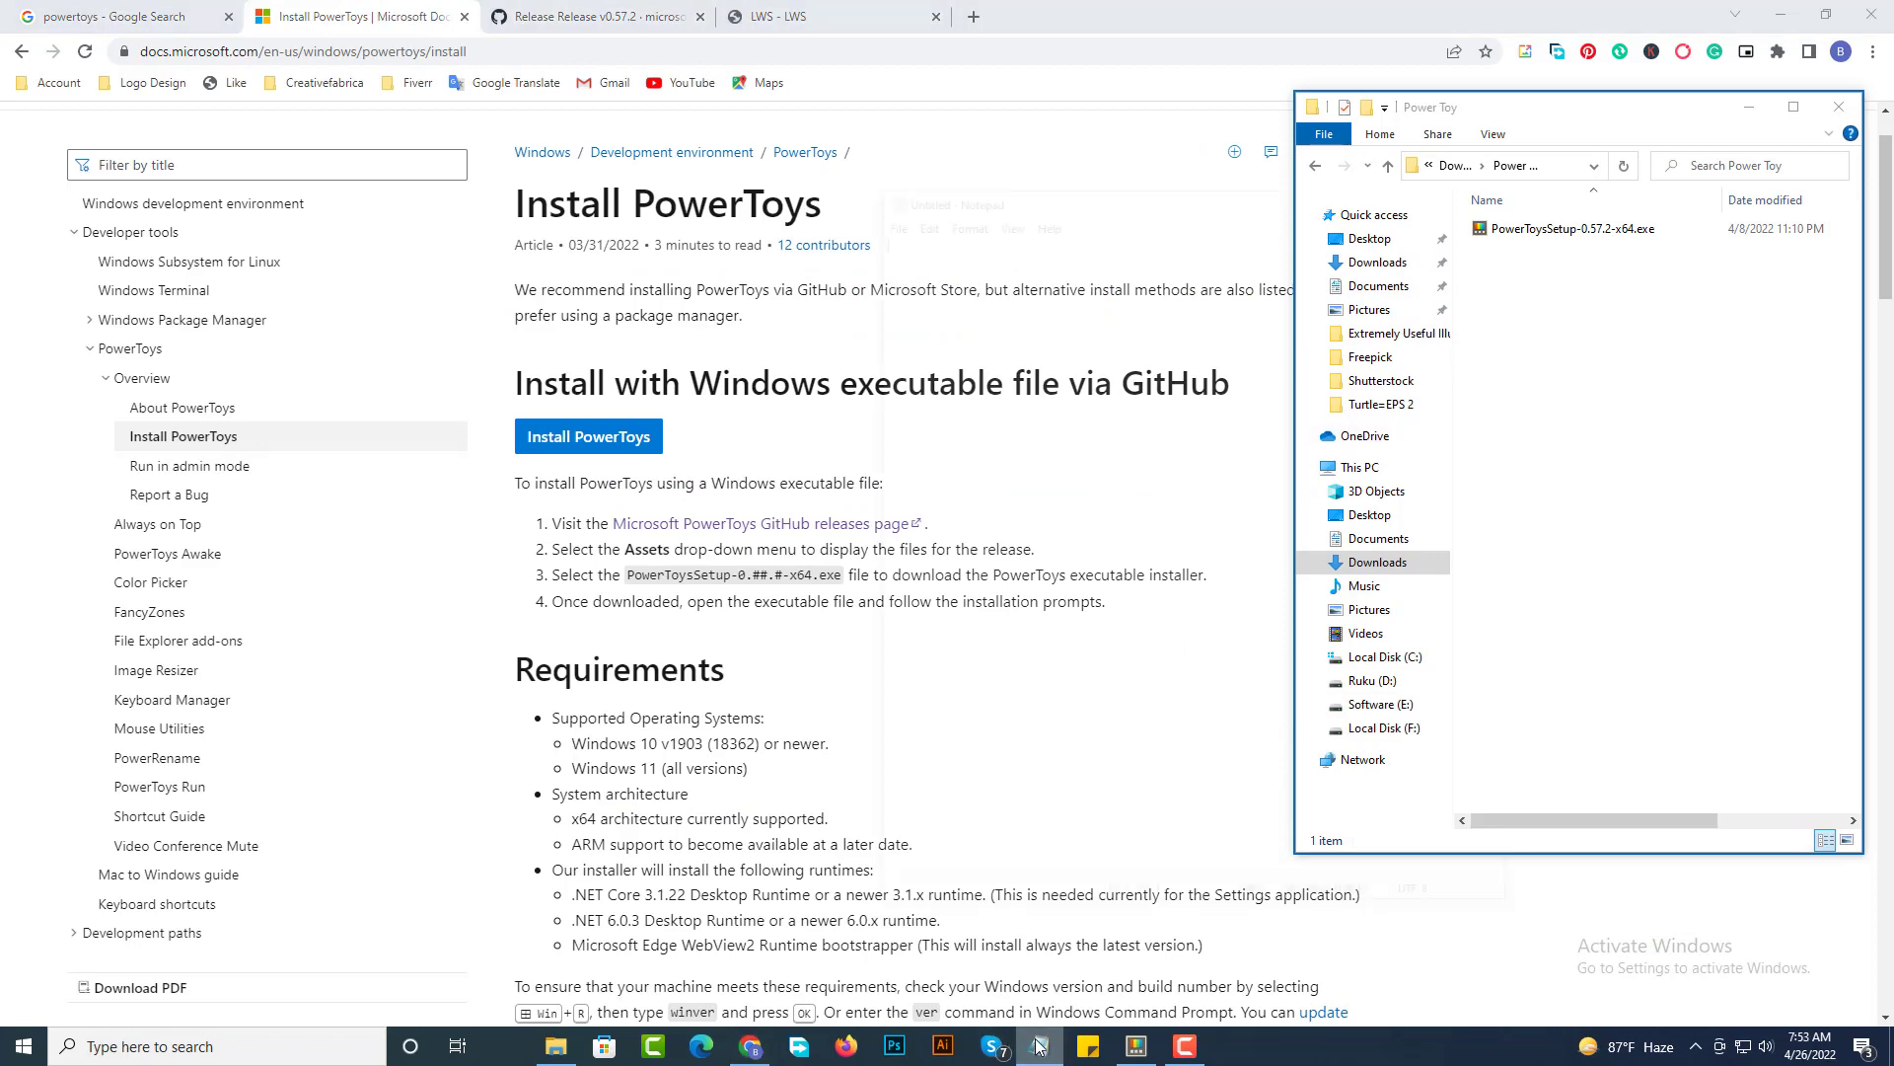
{"action": "left_click_drag", "start_coordinate": [1044, 190], "coordinate": [233, 219]}
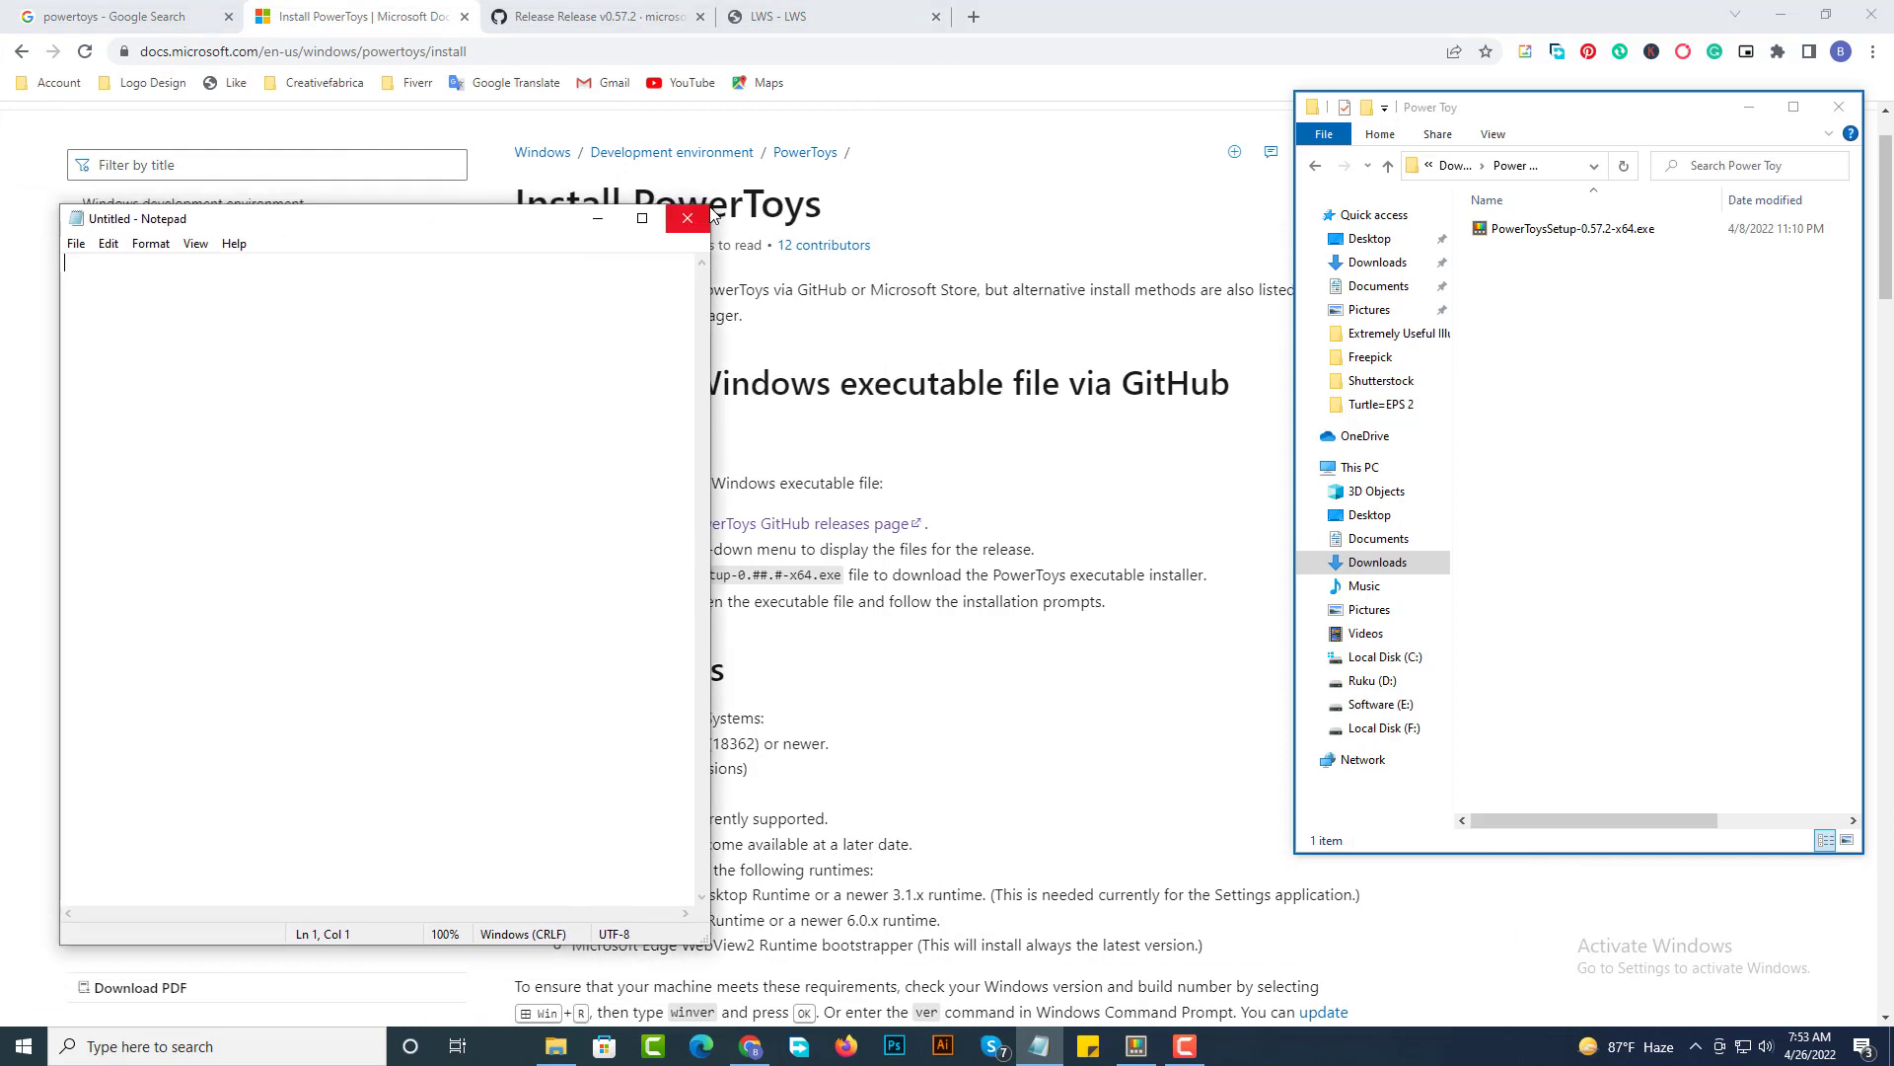
{"action": "left_click_drag", "start_coordinate": [710, 206], "coordinate": [405, 505]}
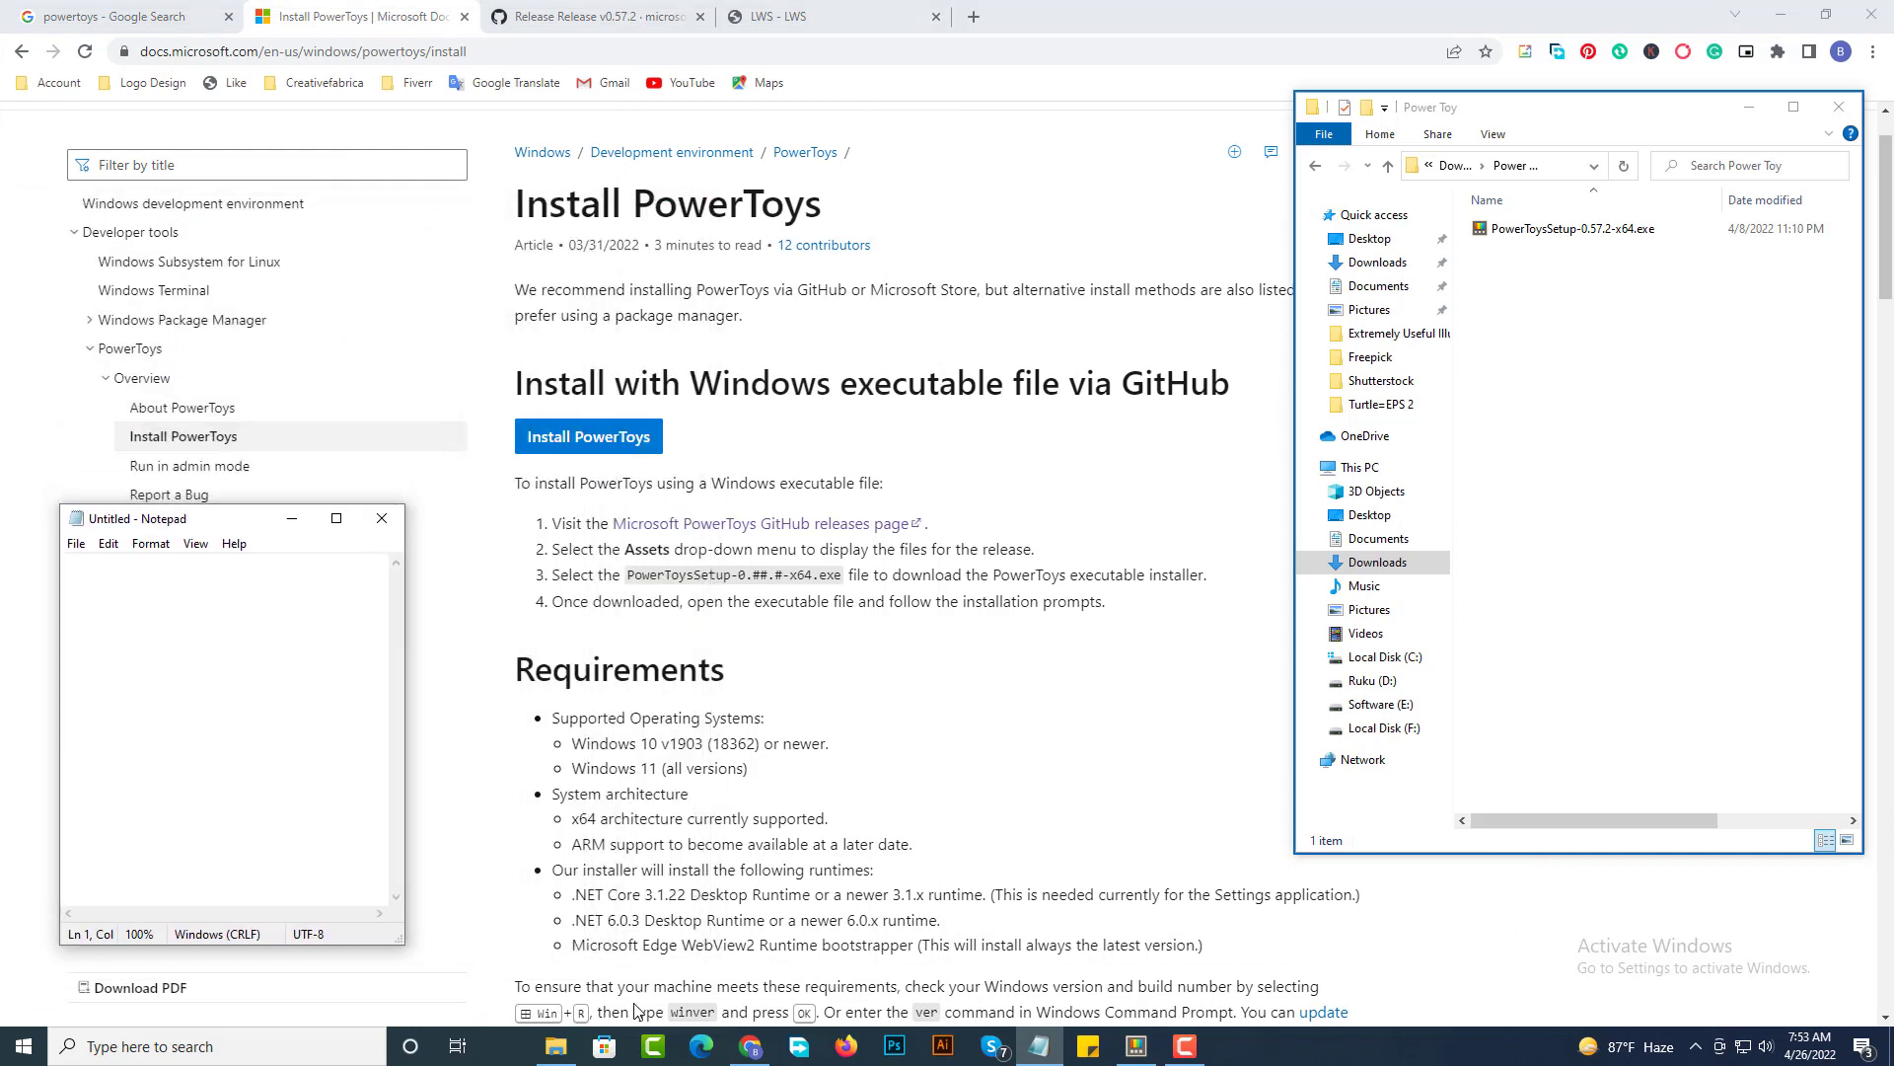
{"action": "left_click", "coordinate": [502, 845]}
{"action": "key", "text": "alt+Tab"}
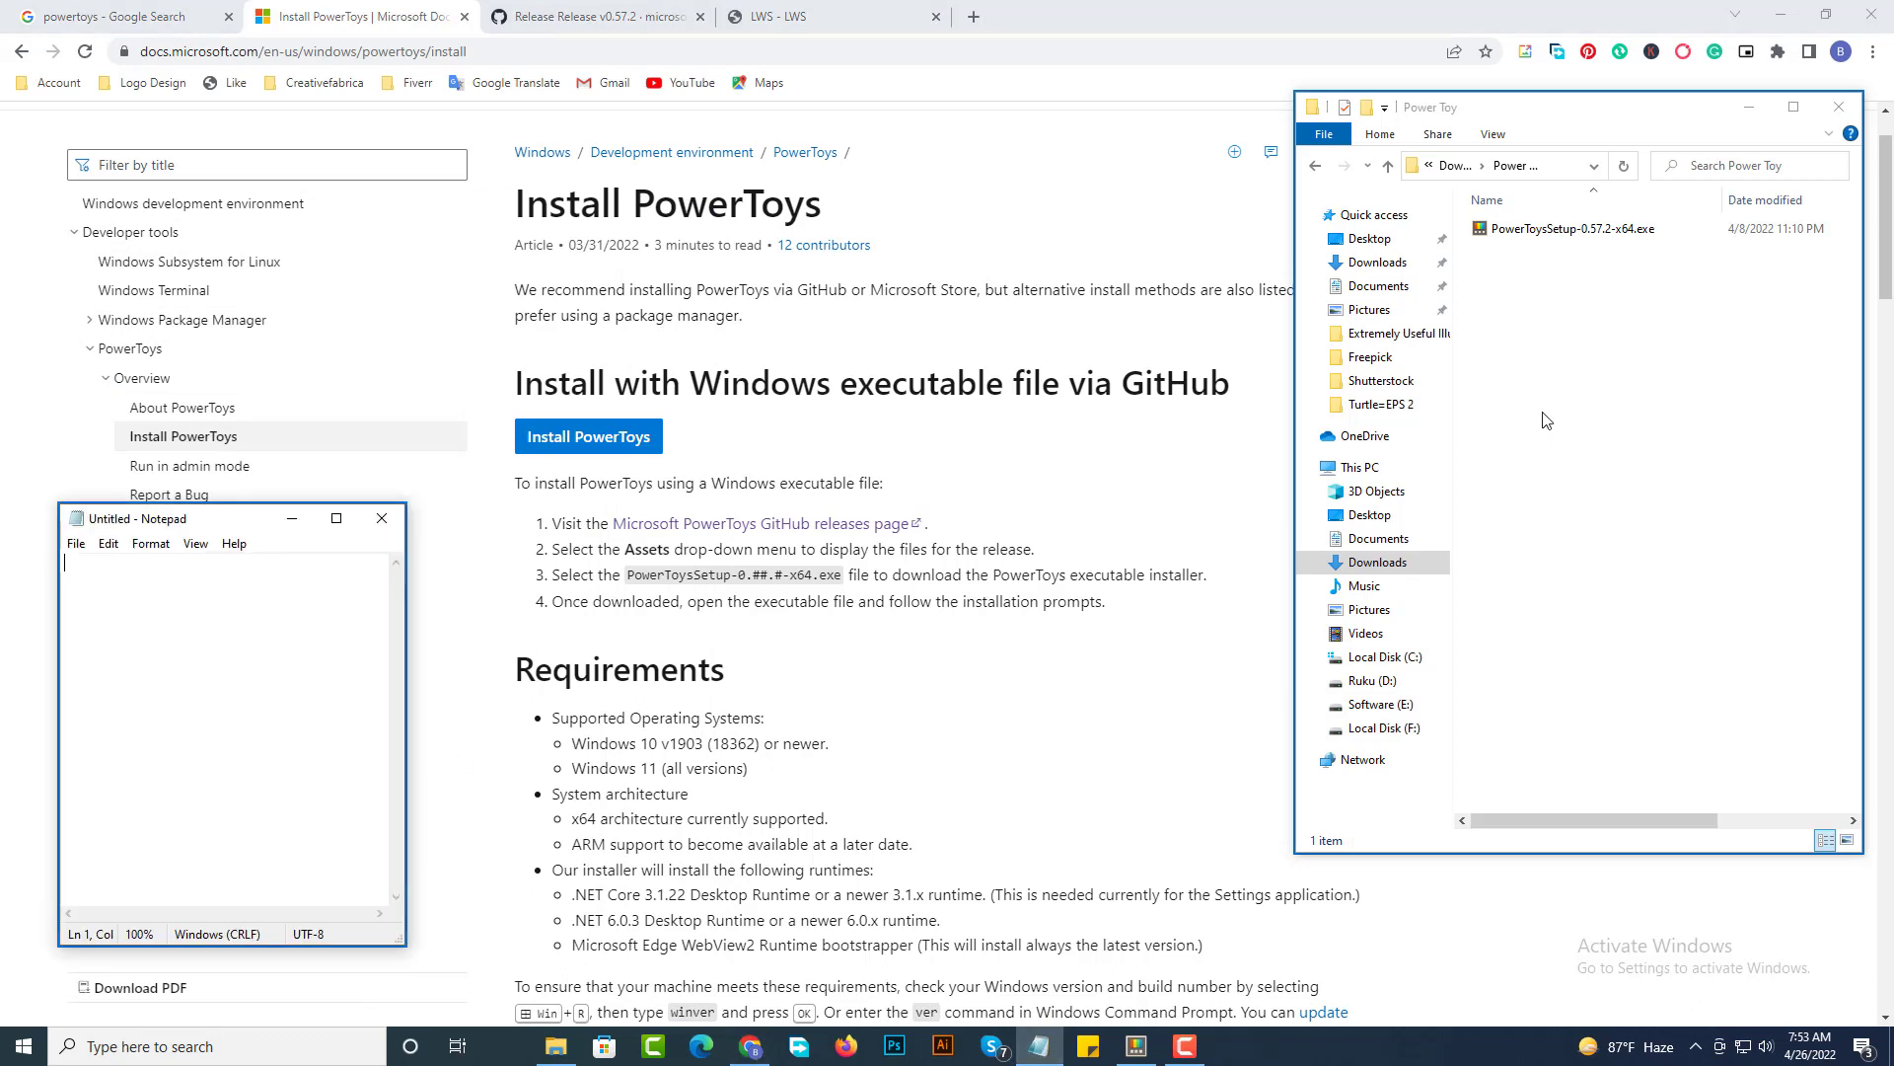
Browse the LWS website's mockup listings behind the pinned Notepad and Power Toy windows
{"action": "left_click", "coordinate": [819, 17]}
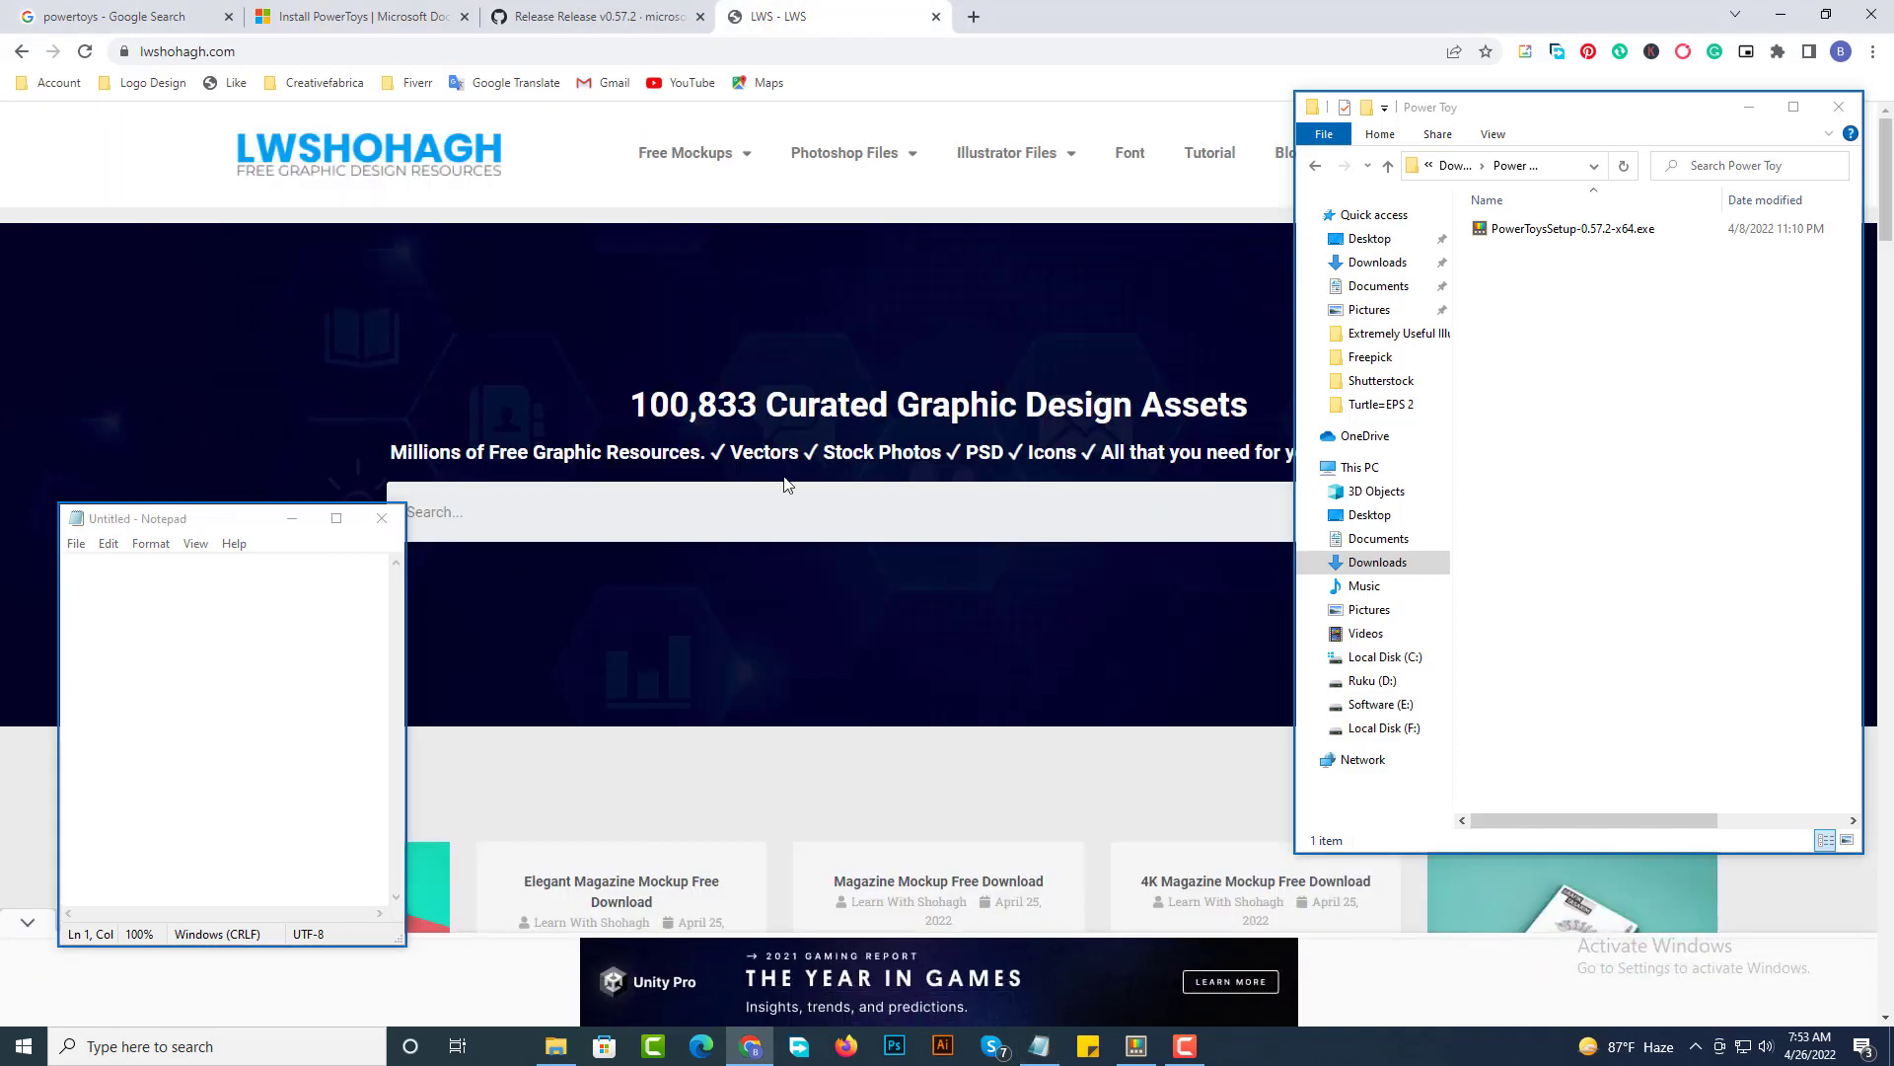
{"action": "scroll", "coordinate": [790, 485], "scroll_direction": "down", "scroll_amount": 5}
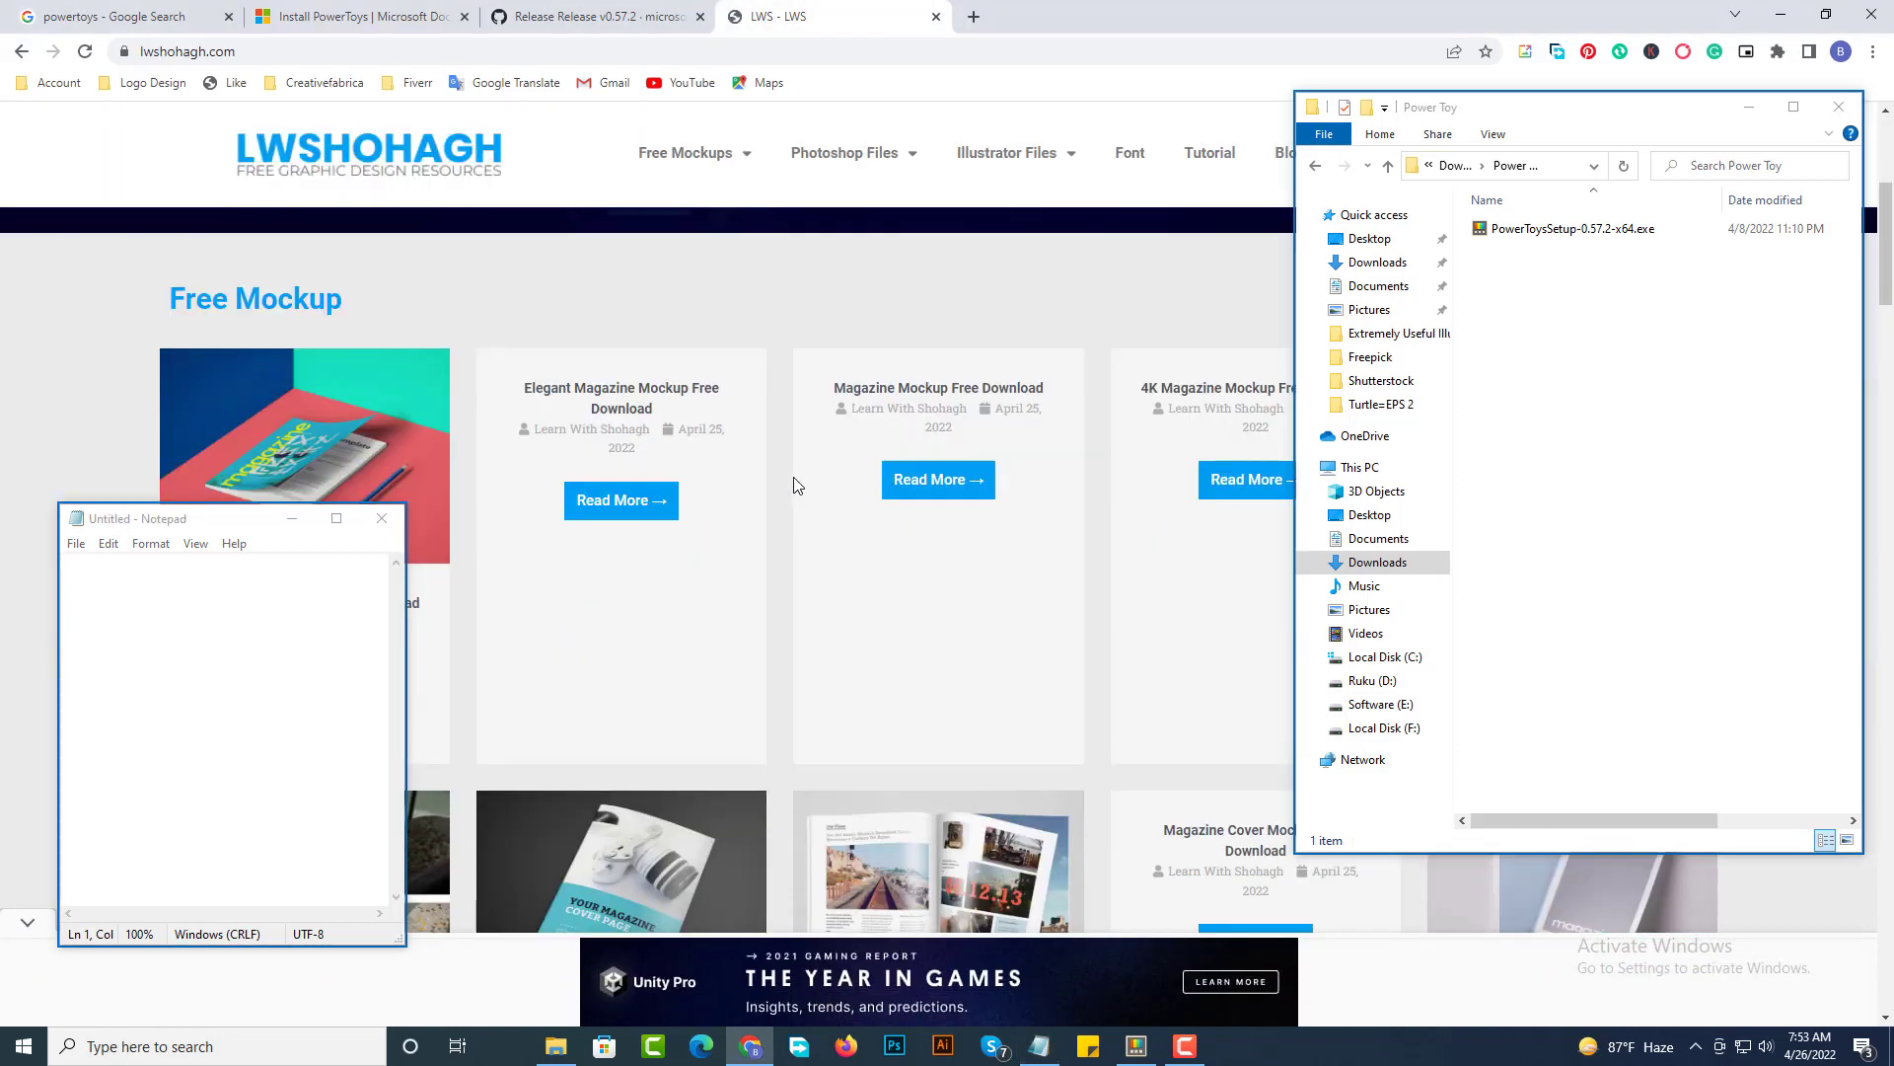
{"action": "scroll", "coordinate": [799, 493], "scroll_direction": "down", "scroll_amount": 5}
{"action": "scroll", "coordinate": [806, 510], "scroll_direction": "down", "scroll_amount": 4}
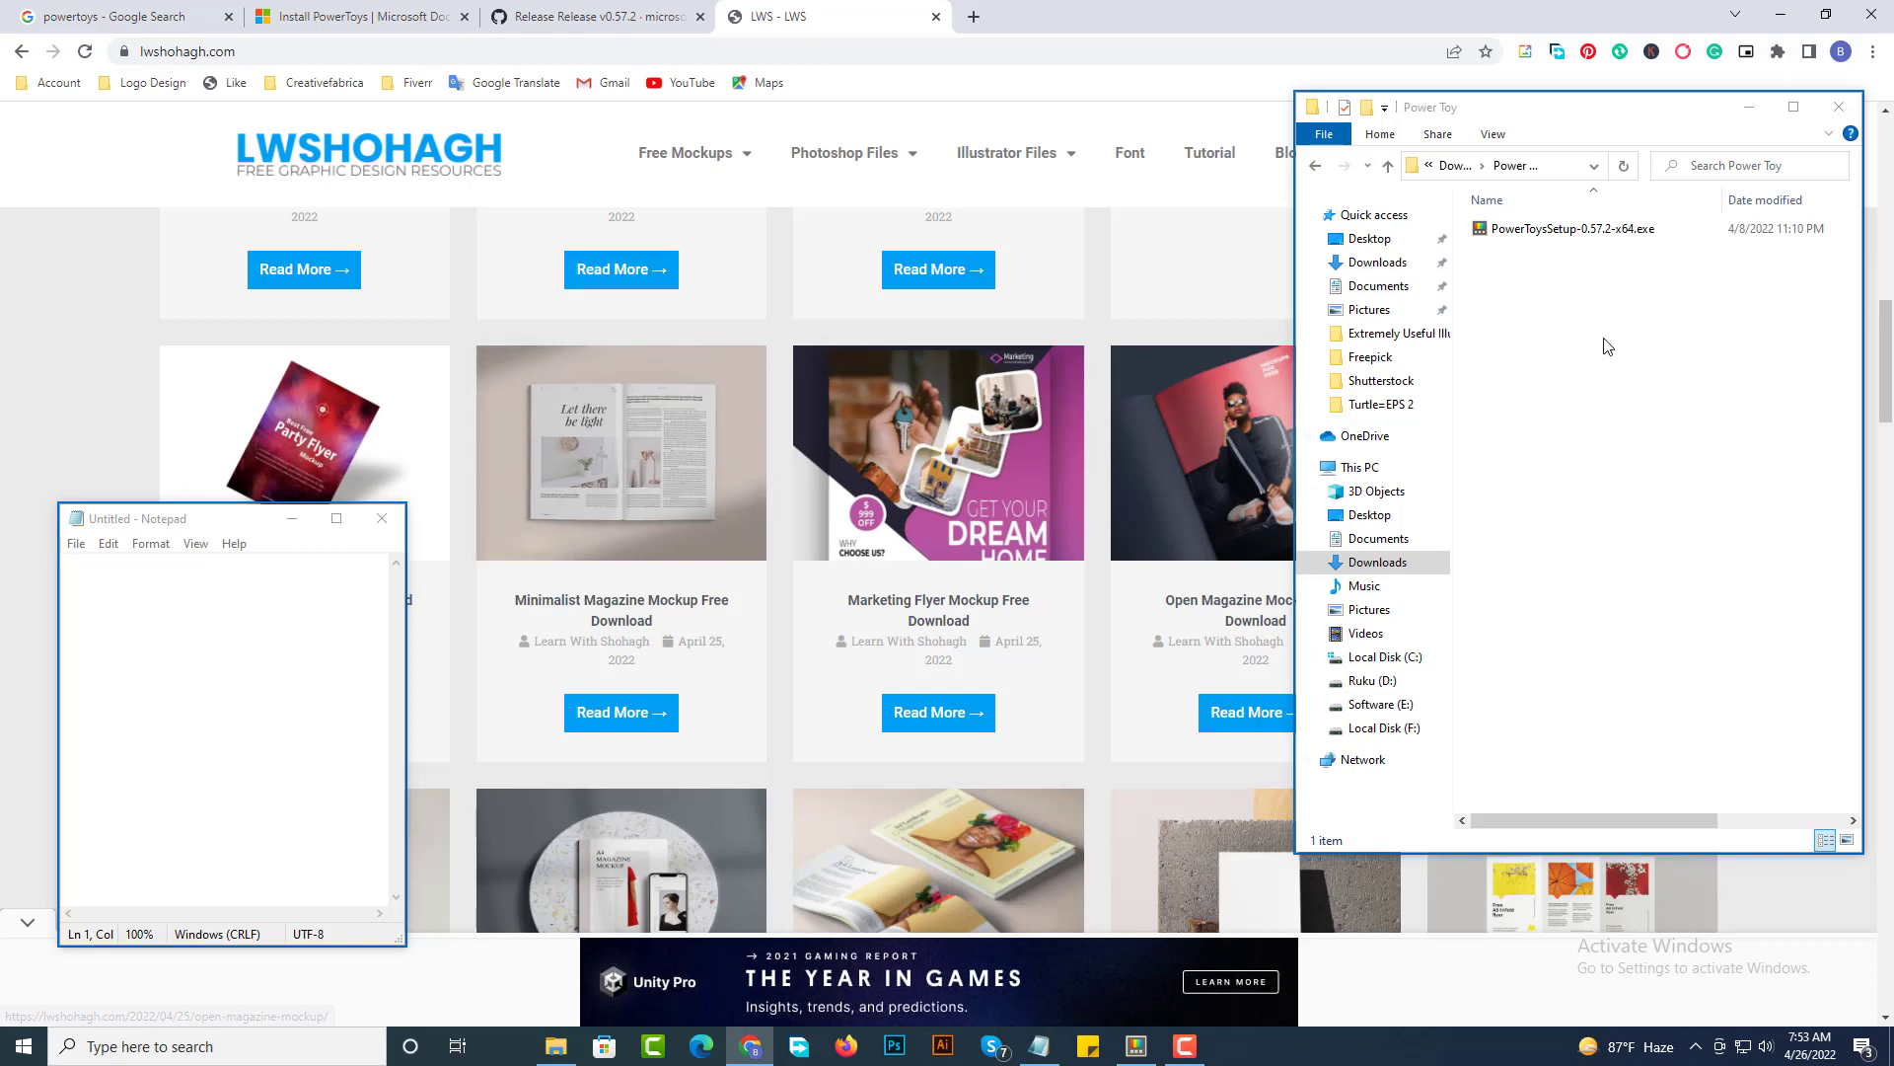
{"action": "left_click", "coordinate": [1610, 285]}
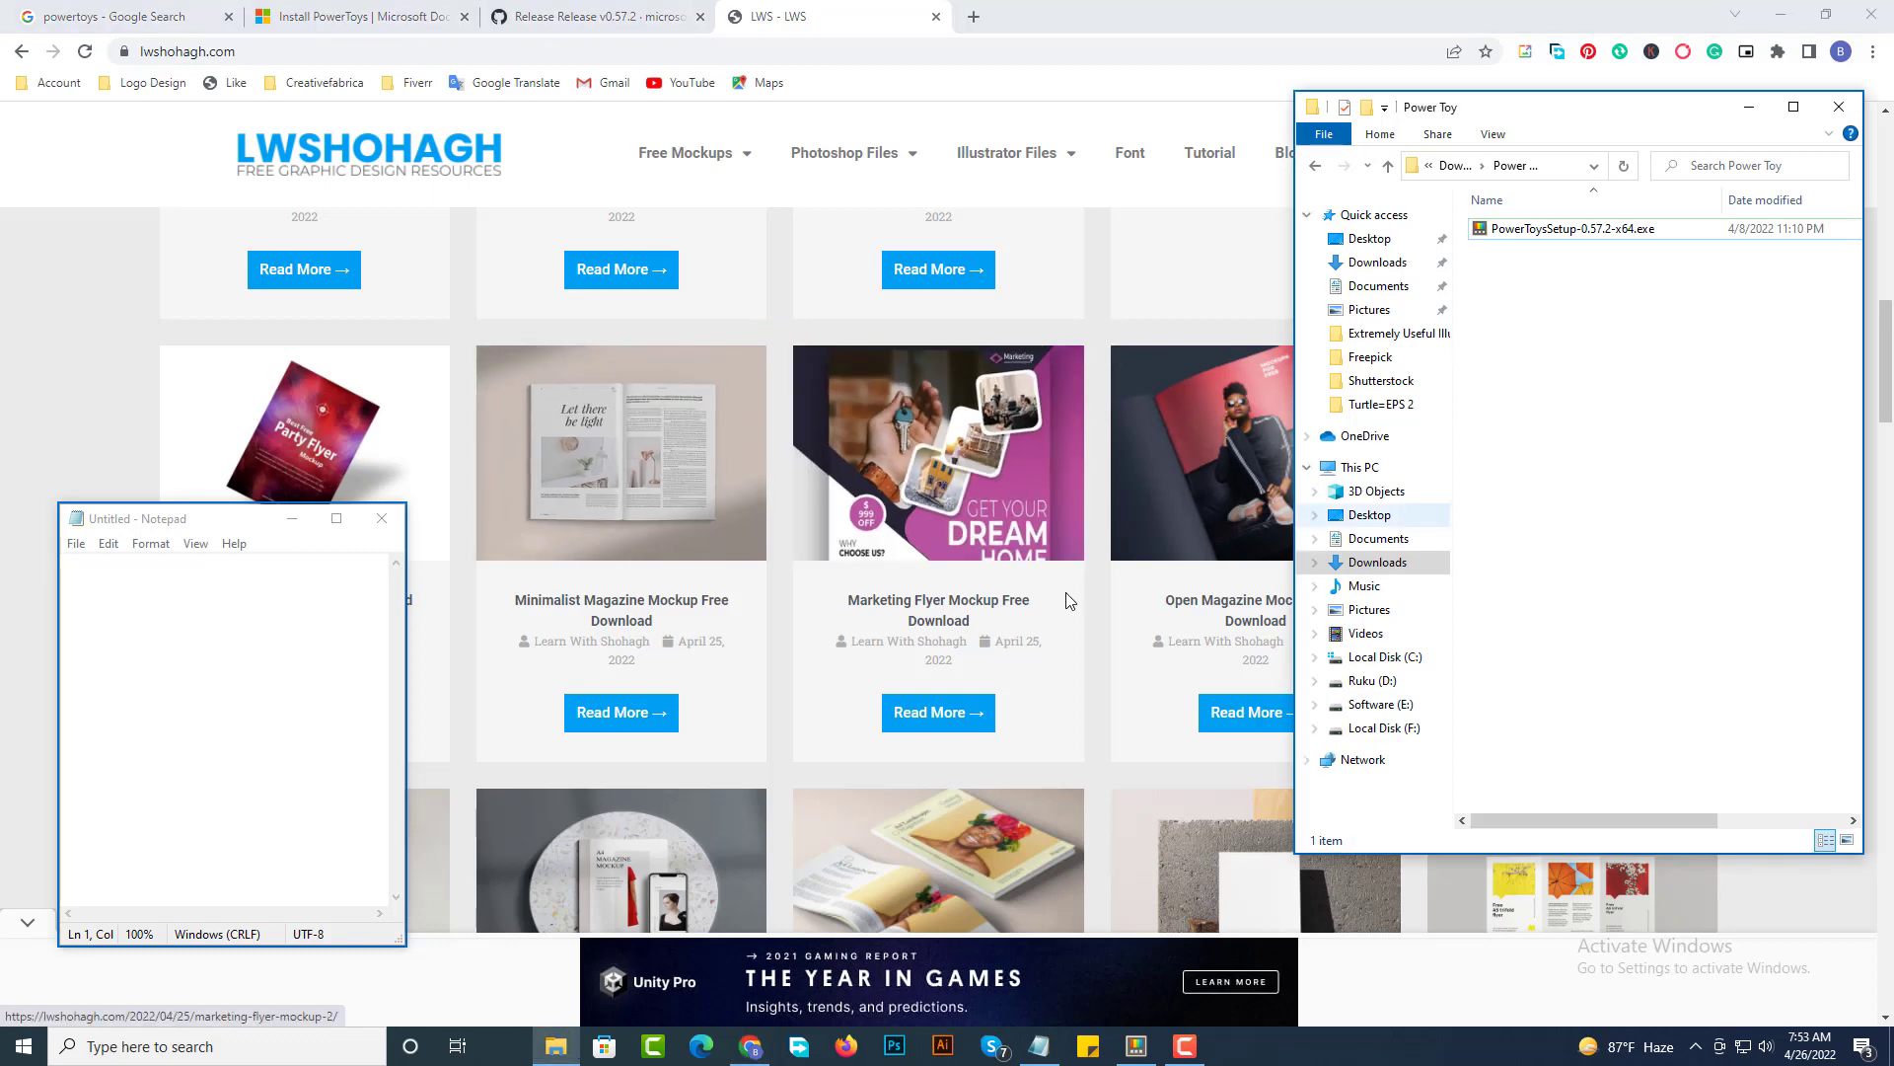
{"action": "scroll", "coordinate": [944, 638], "scroll_direction": "down", "scroll_amount": 5}
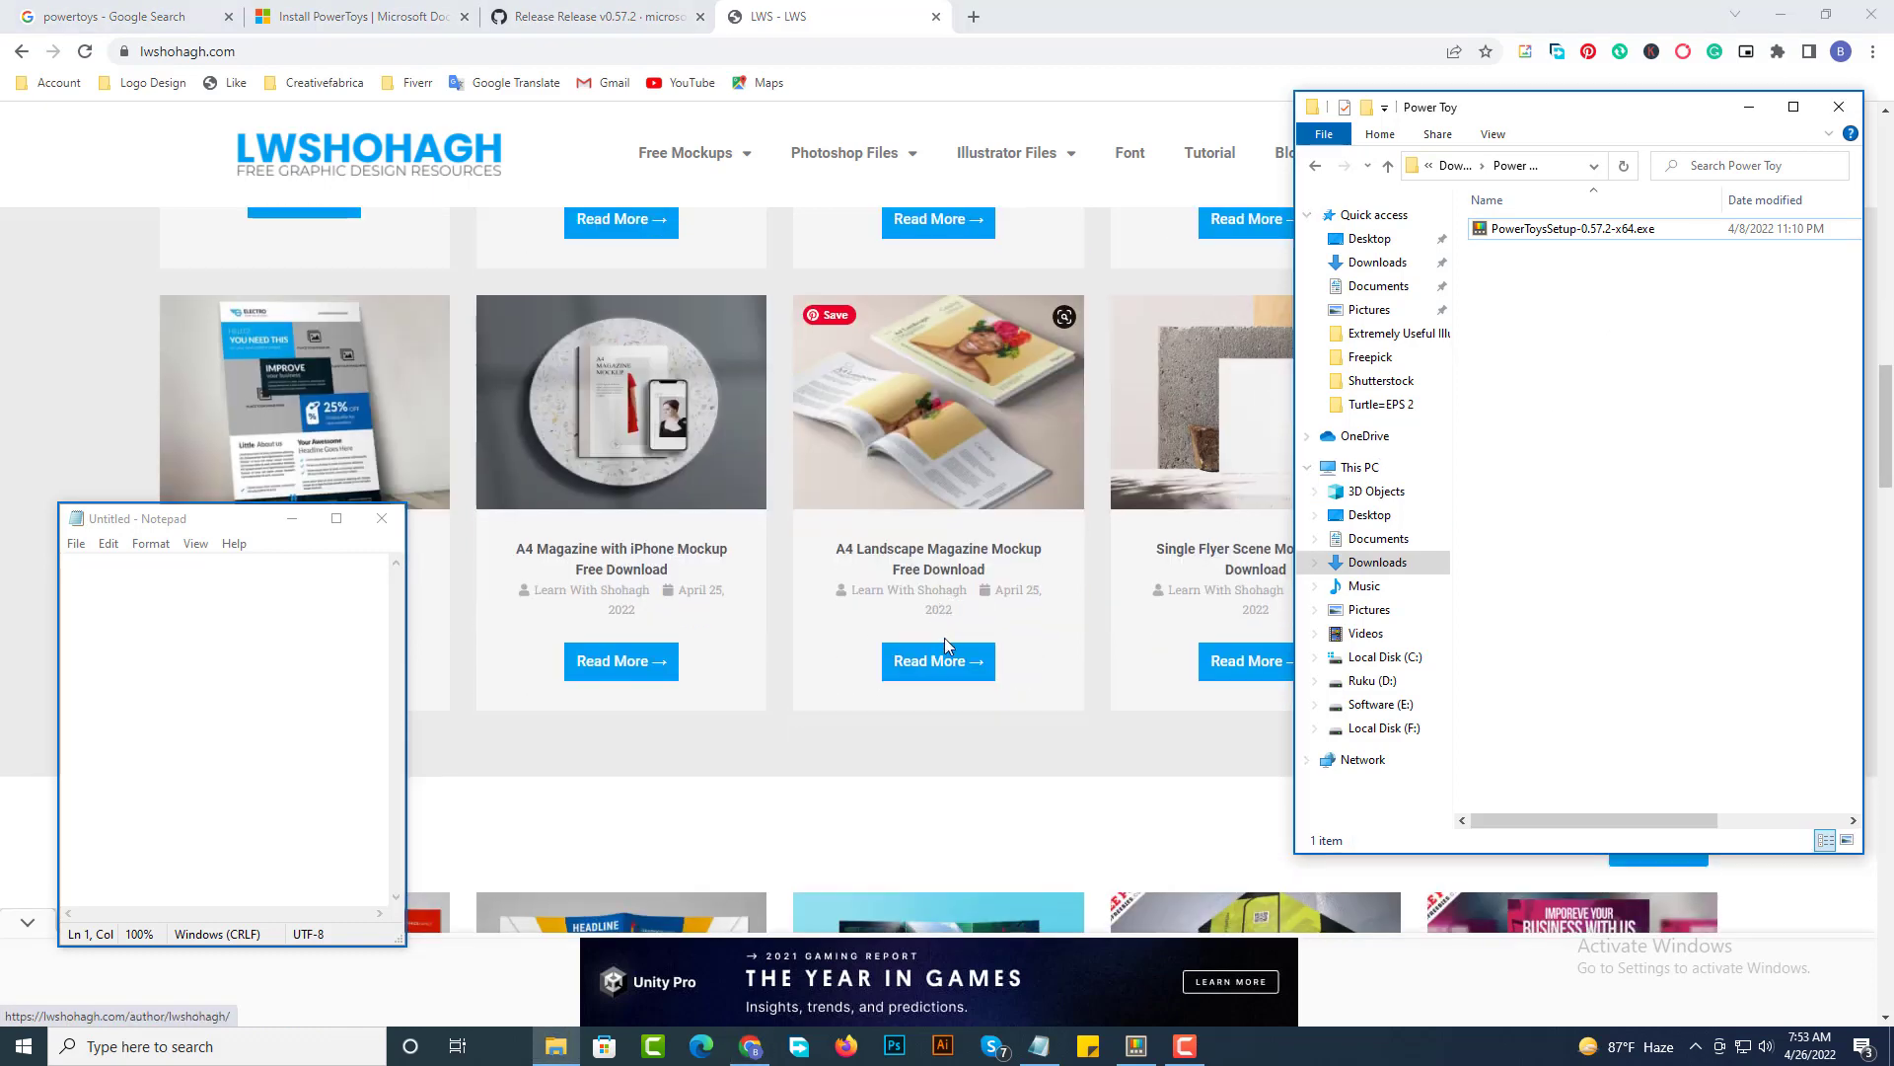
Open Microsoft Store, pin it on top, and shrink it to fit between the Notepad and Power Toy windows
{"action": "left_click", "coordinate": [597, 1049]}
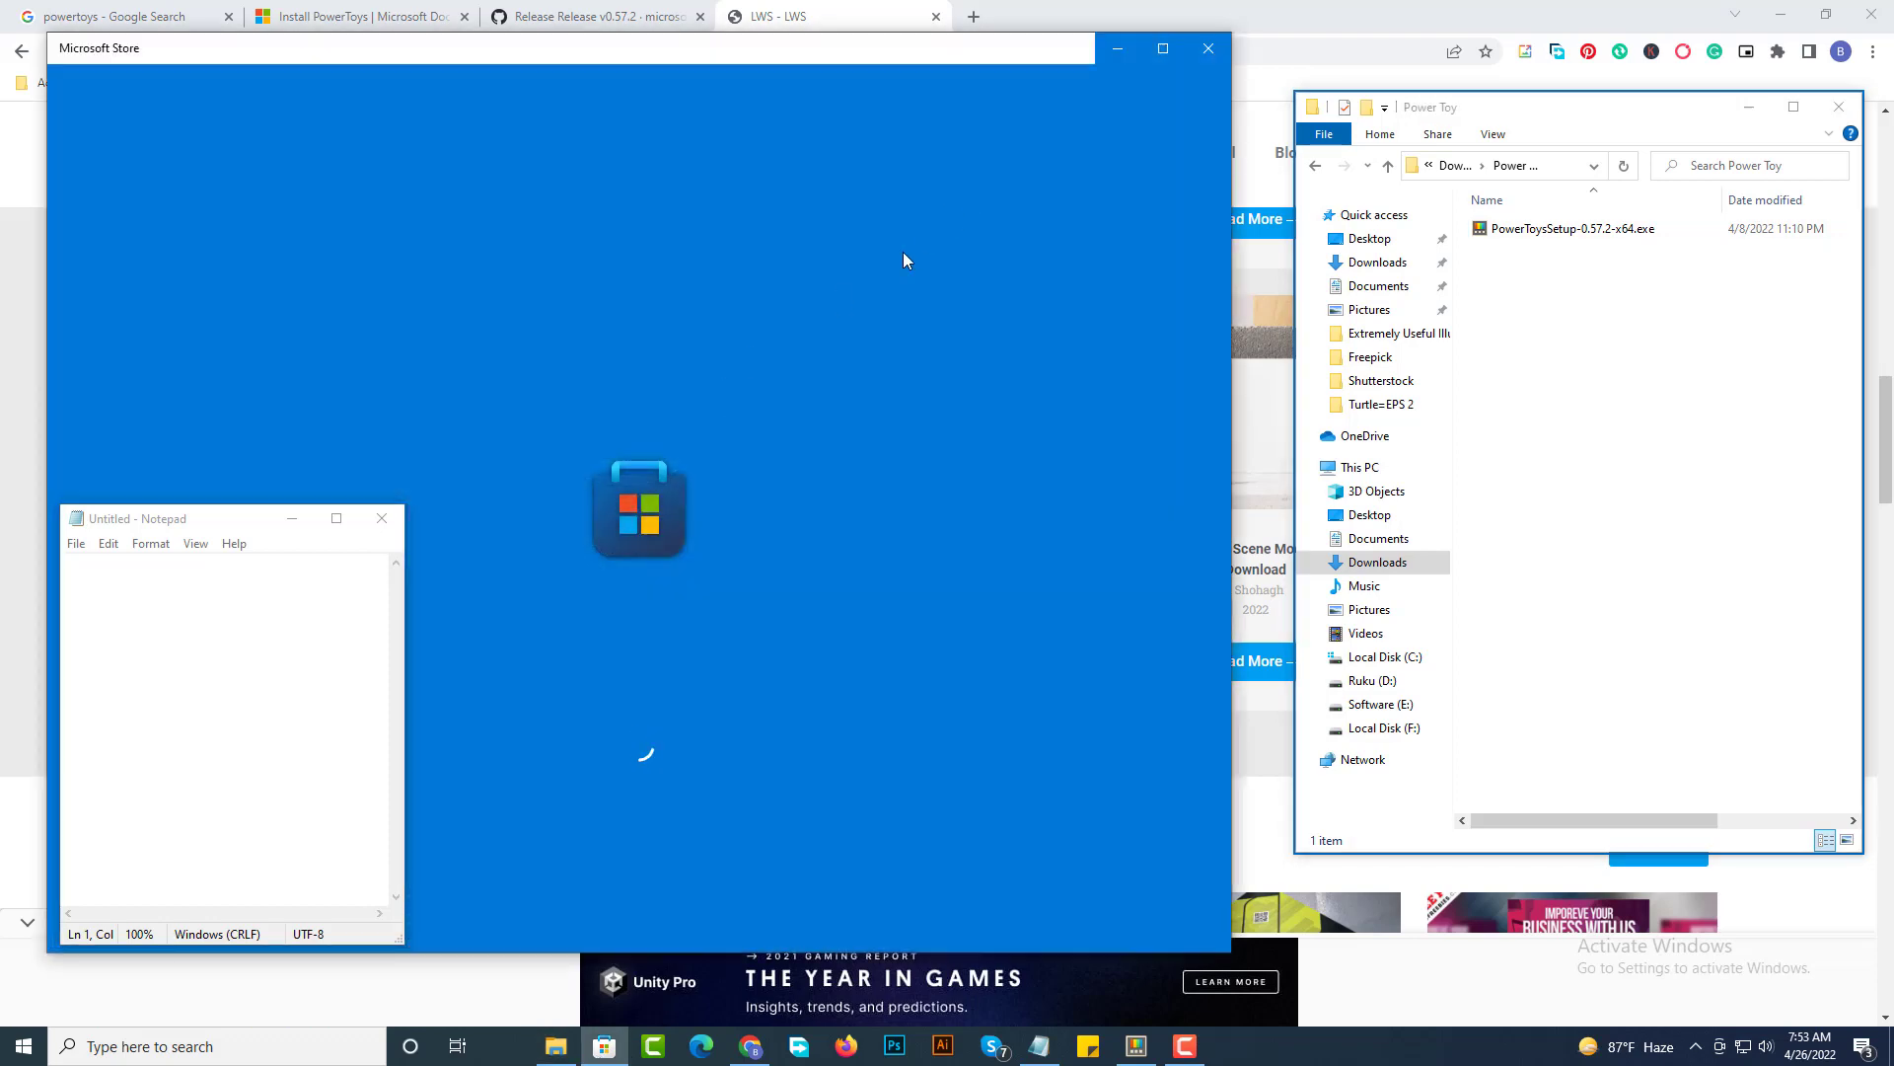
{"action": "left_click", "coordinate": [902, 260]}
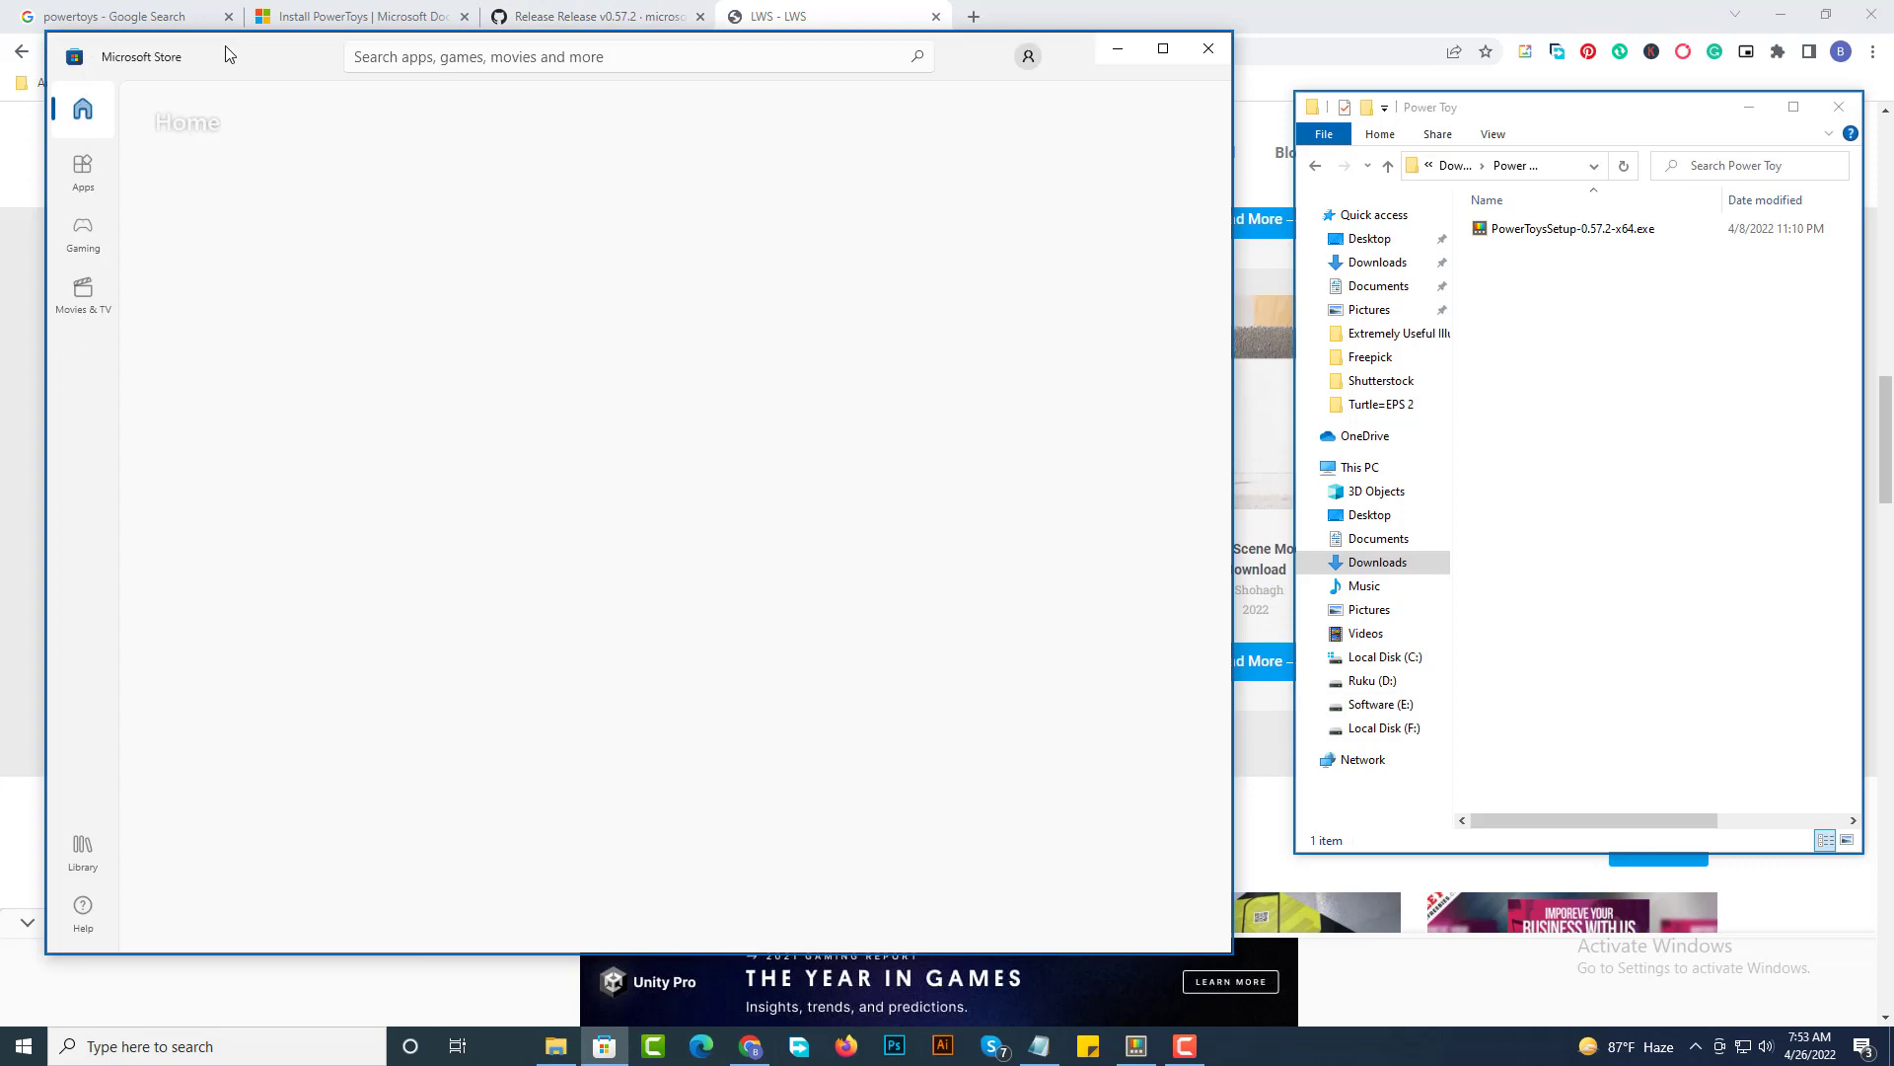
{"action": "left_click_drag", "start_coordinate": [274, 51], "coordinate": [927, 244]}
{"action": "left_click_drag", "start_coordinate": [1388, 269], "coordinate": [1011, 166]}
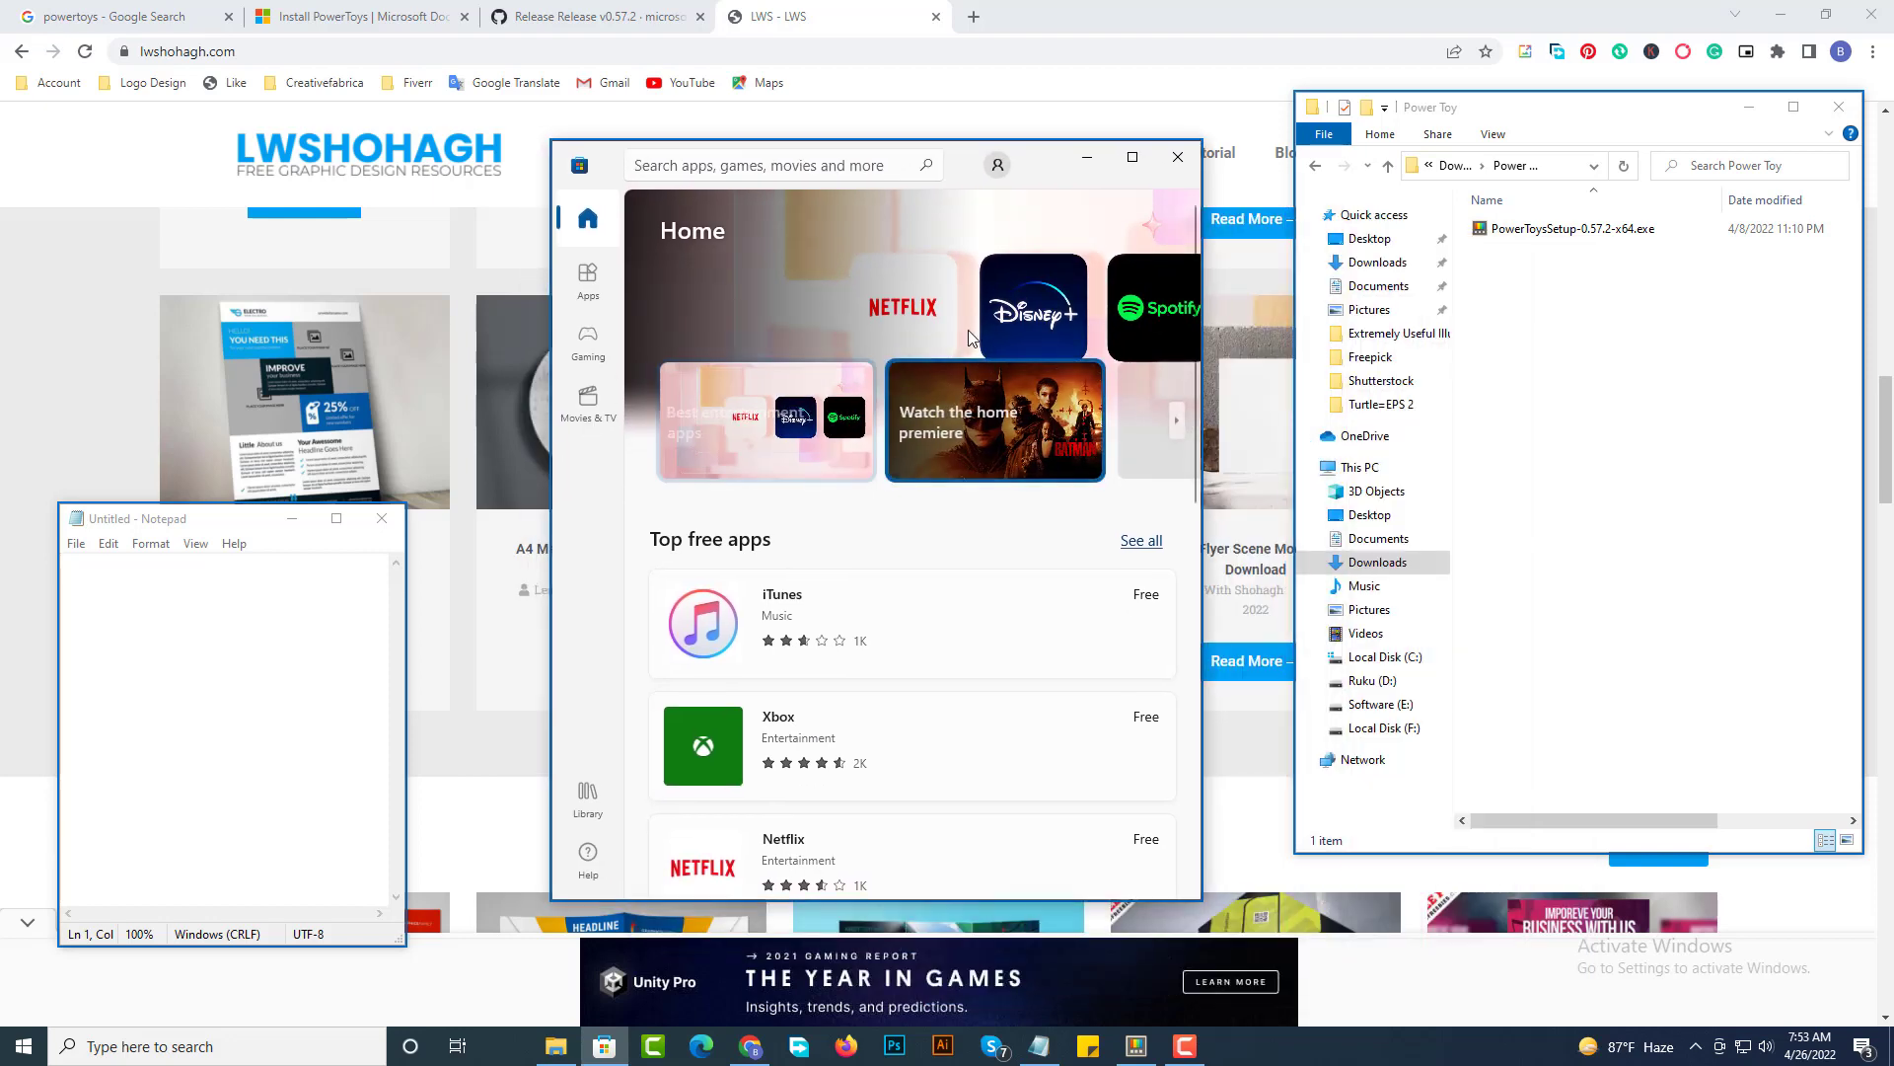
{"action": "right_click", "coordinate": [605, 1045]}
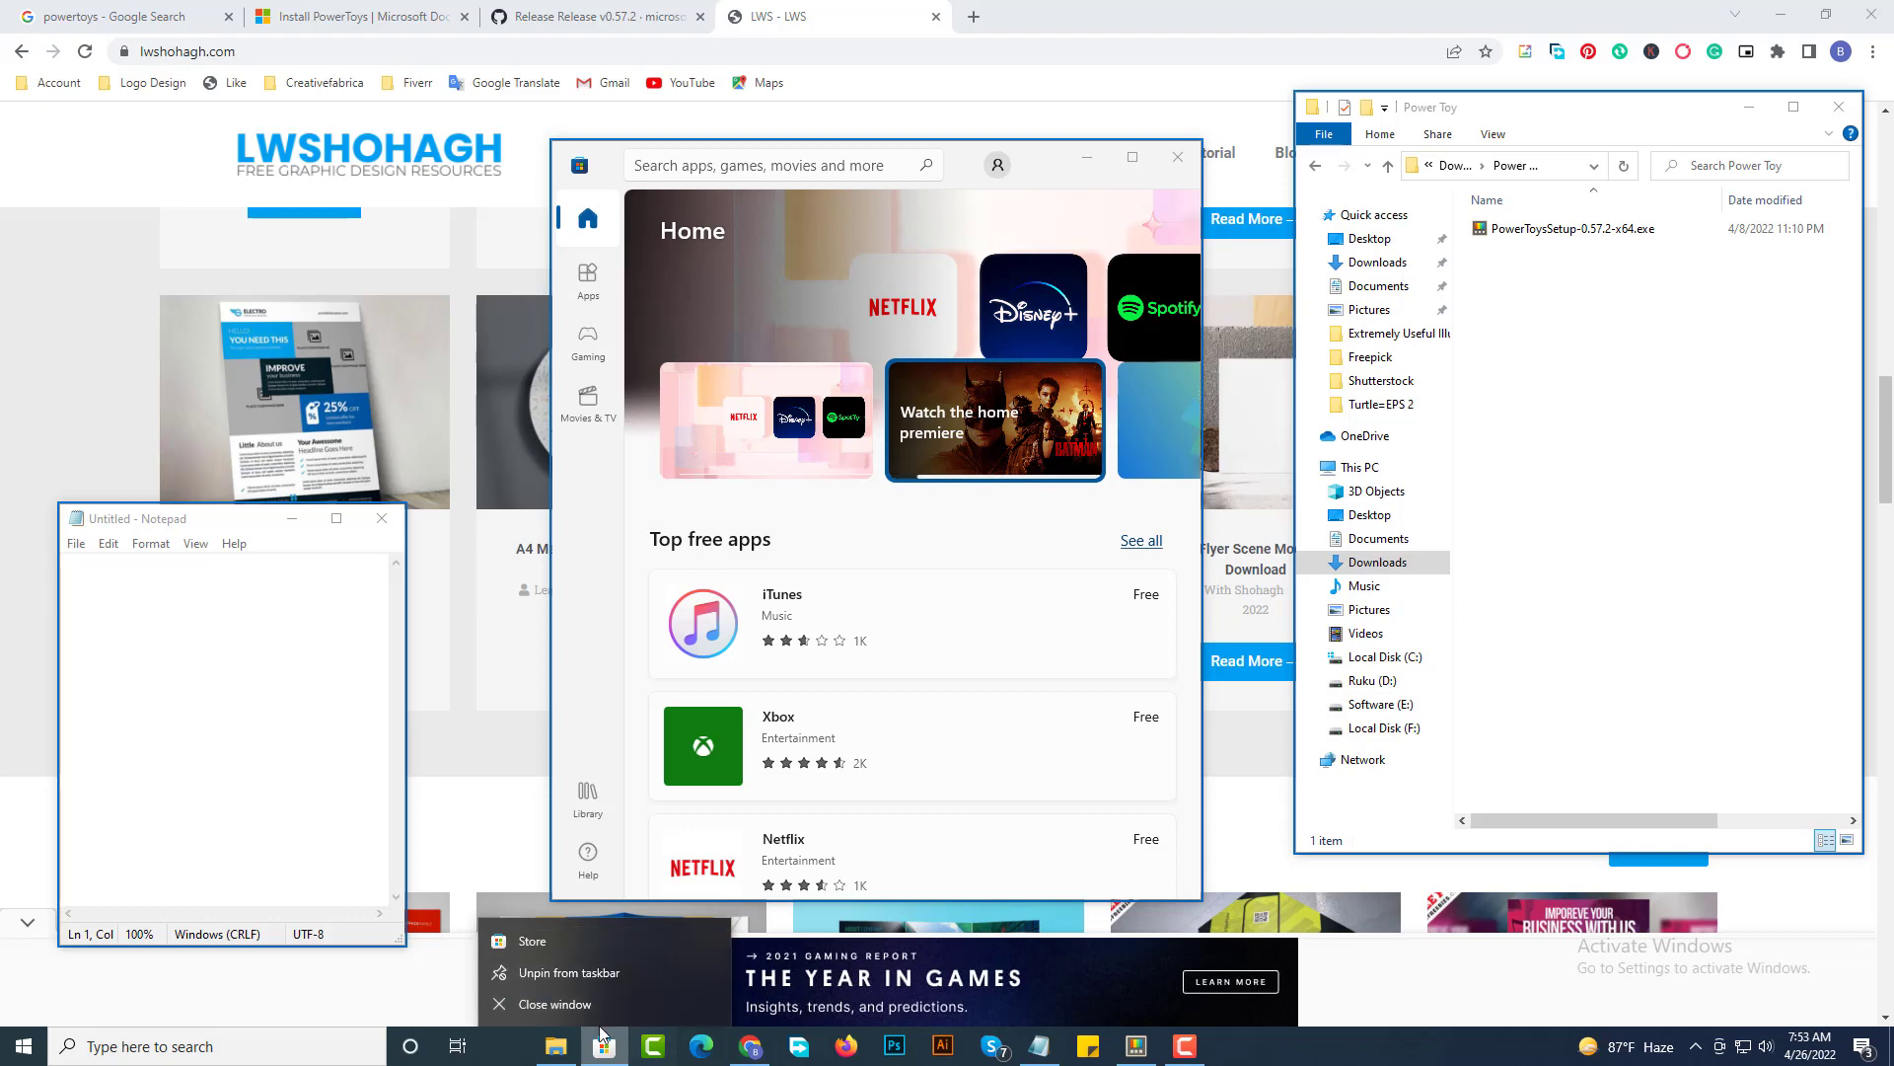
{"action": "right_click", "coordinate": [556, 1046]}
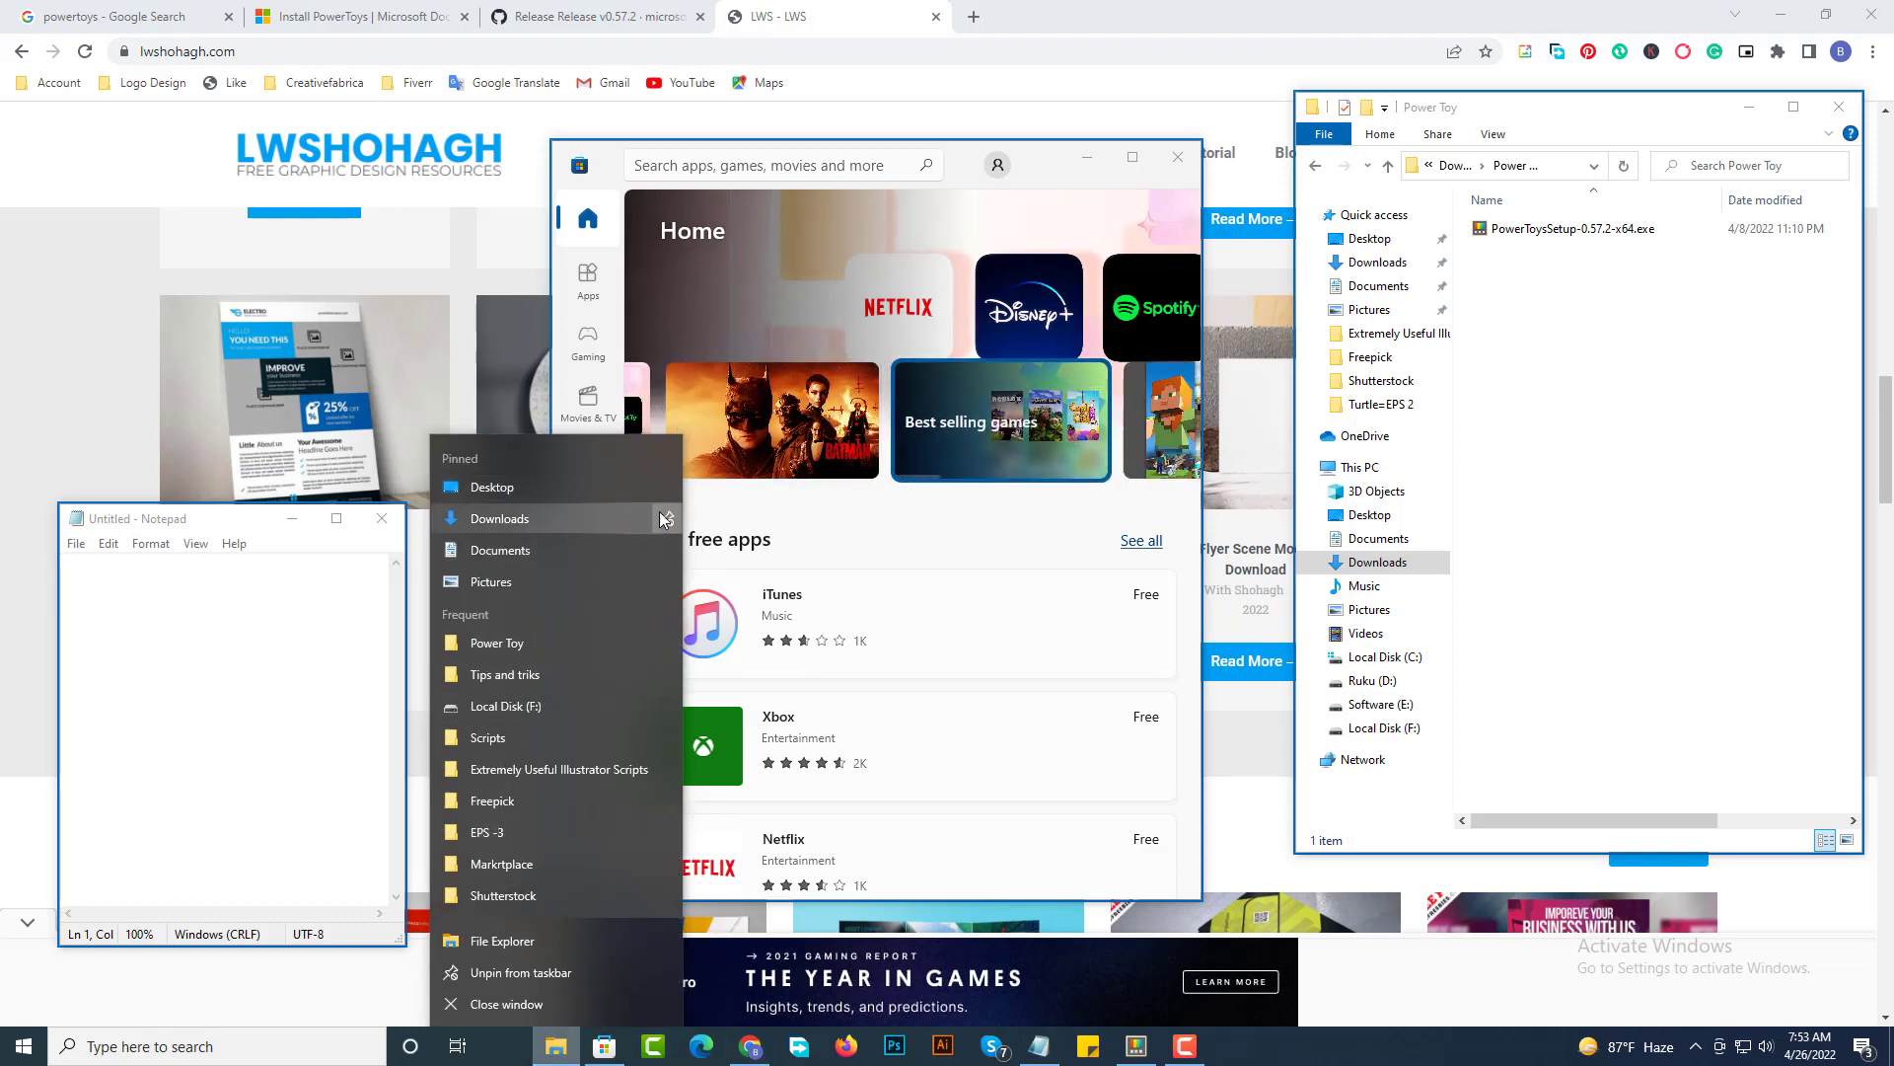
{"action": "left_click", "coordinate": [254, 613]}
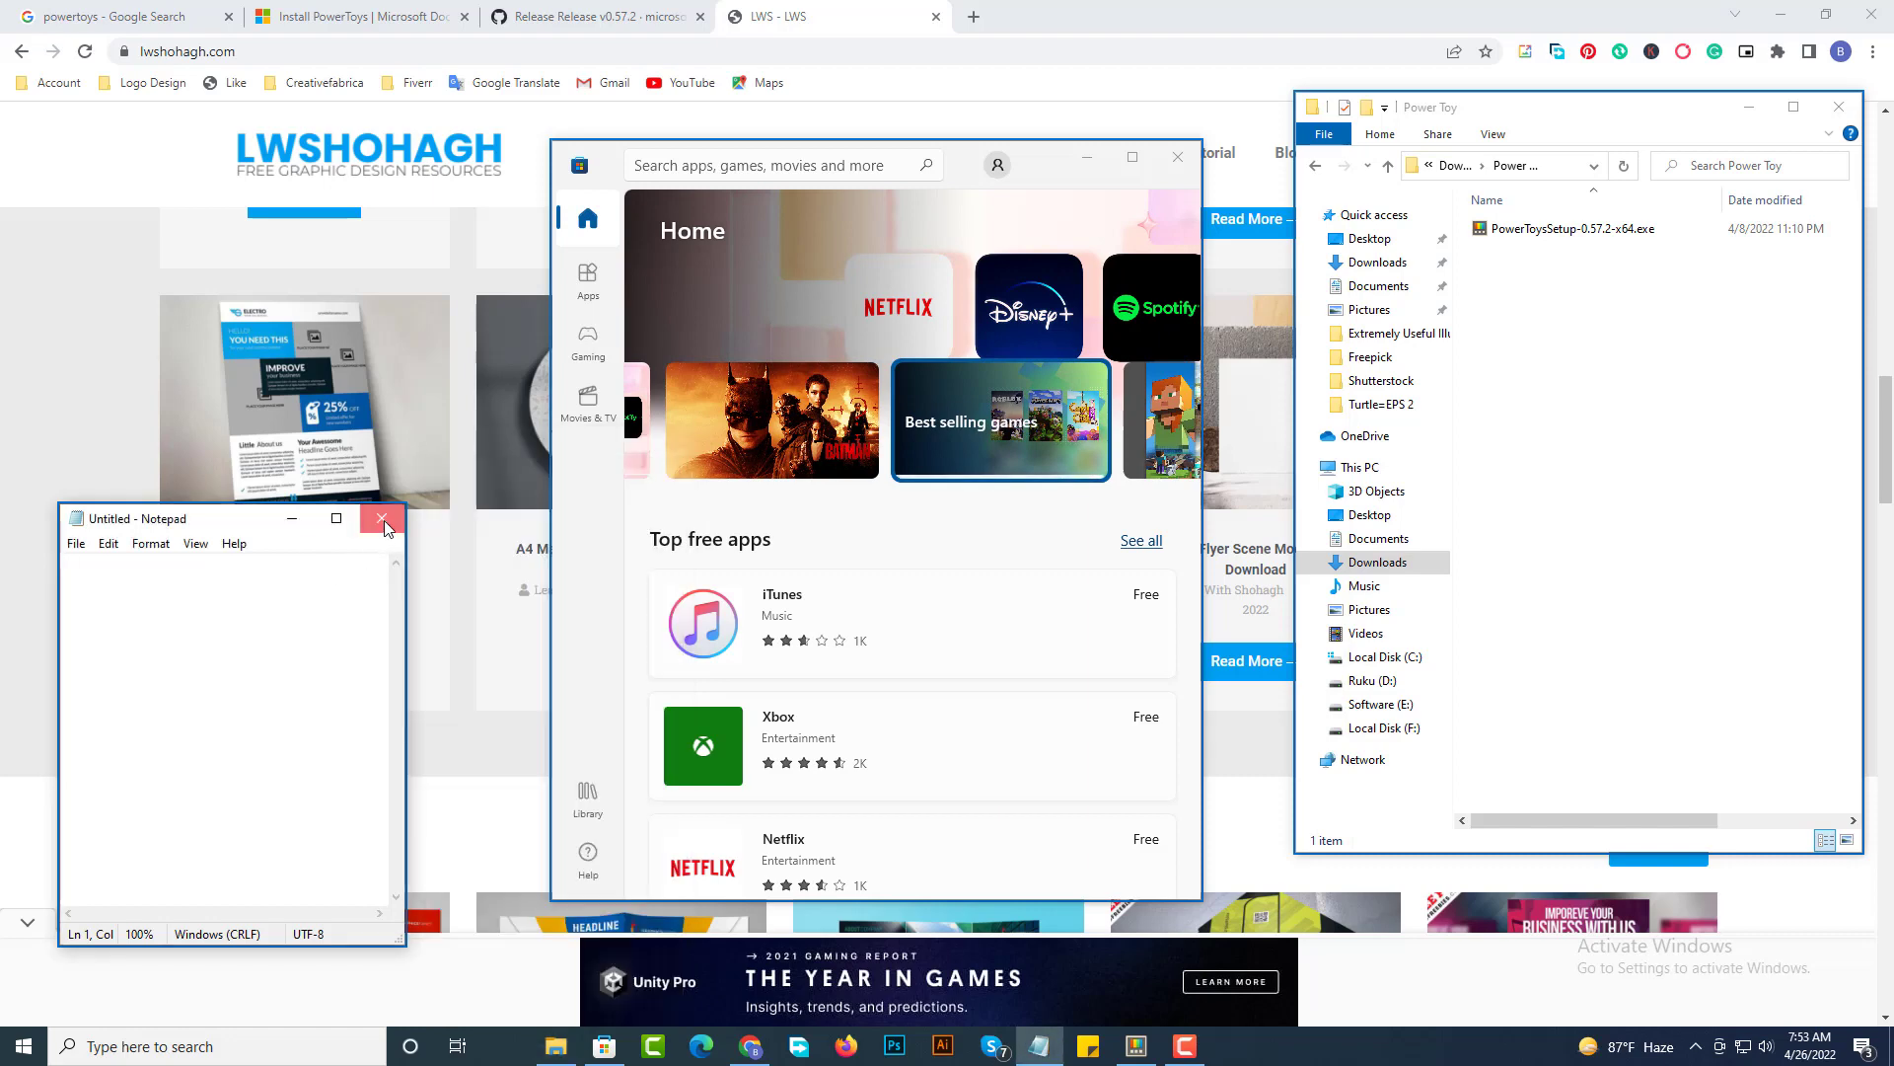
Close the pinned Notepad, Microsoft Store and Power Toy windows, and briefly open a new File Explorer window before closing it
{"action": "left_click", "coordinate": [382, 518]}
{"action": "left_click", "coordinate": [1177, 156]}
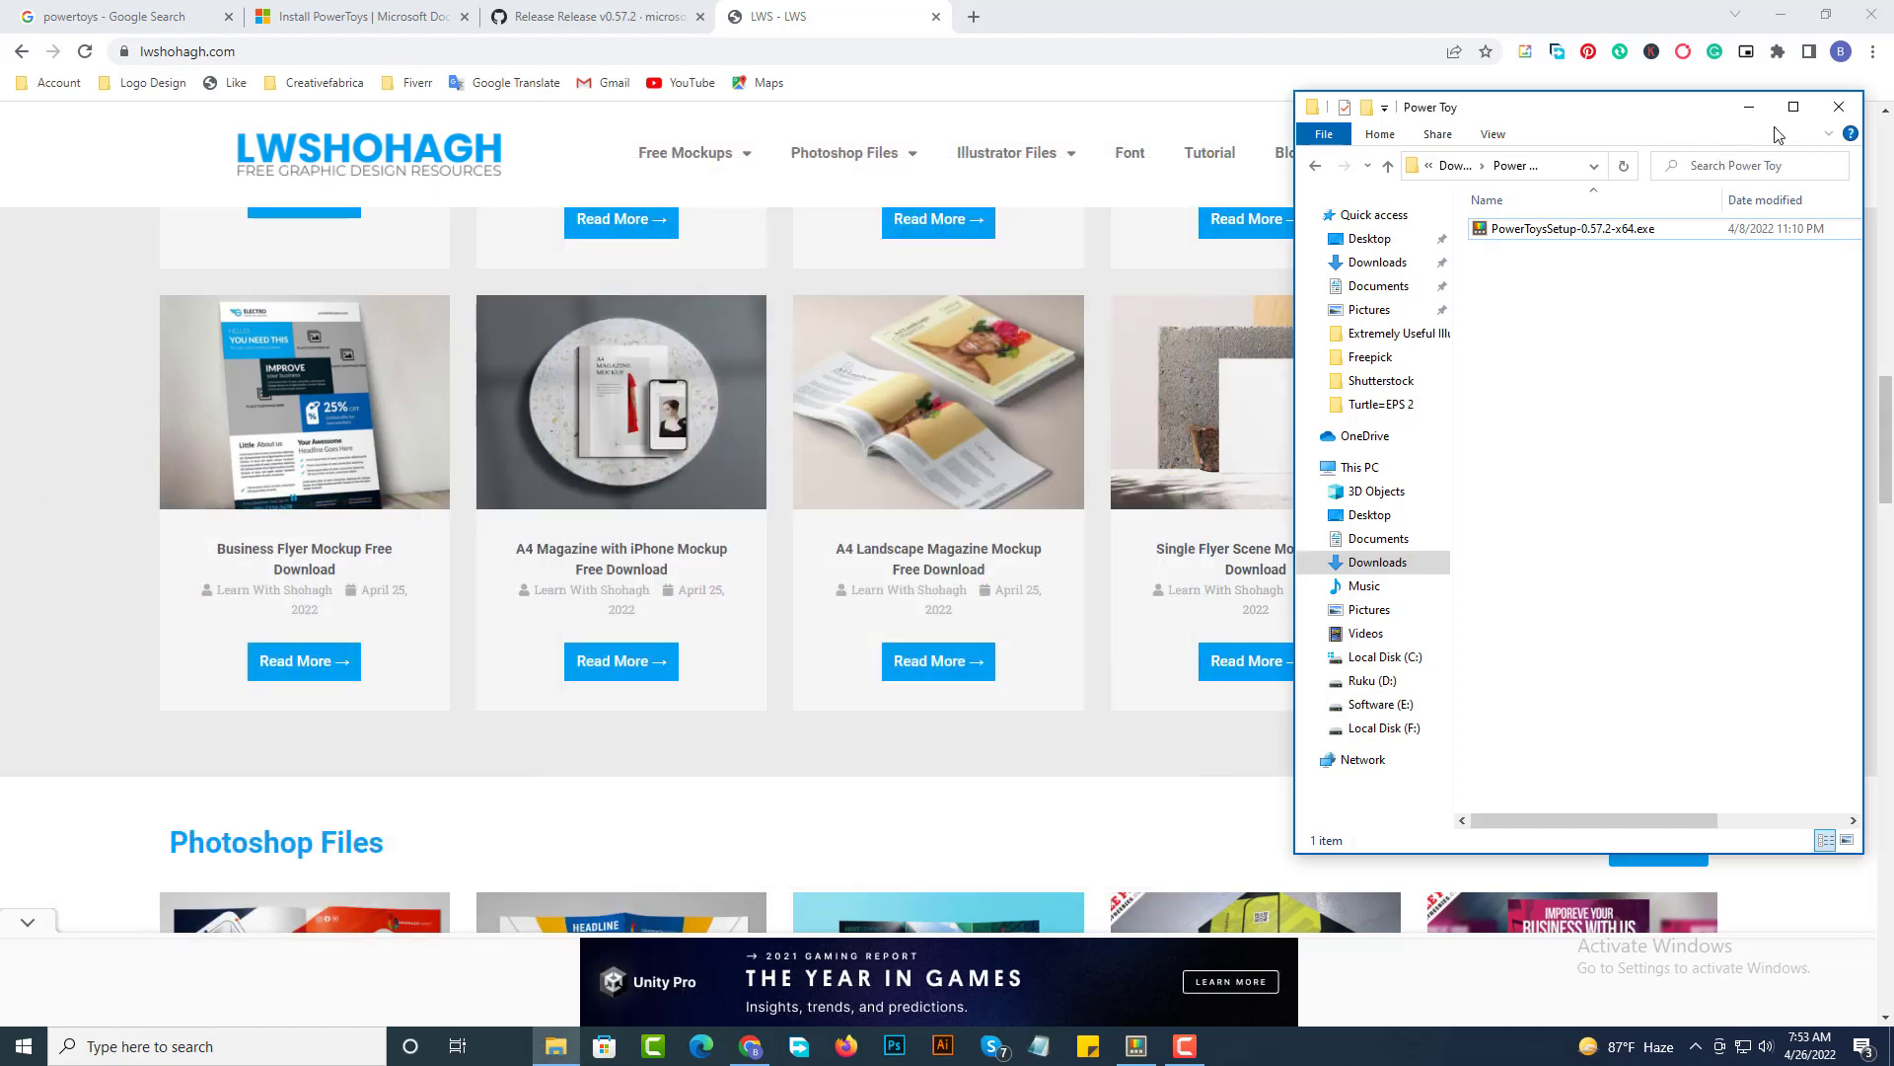
{"action": "left_click", "coordinate": [1839, 108]}
{"action": "key", "text": "super+e"}
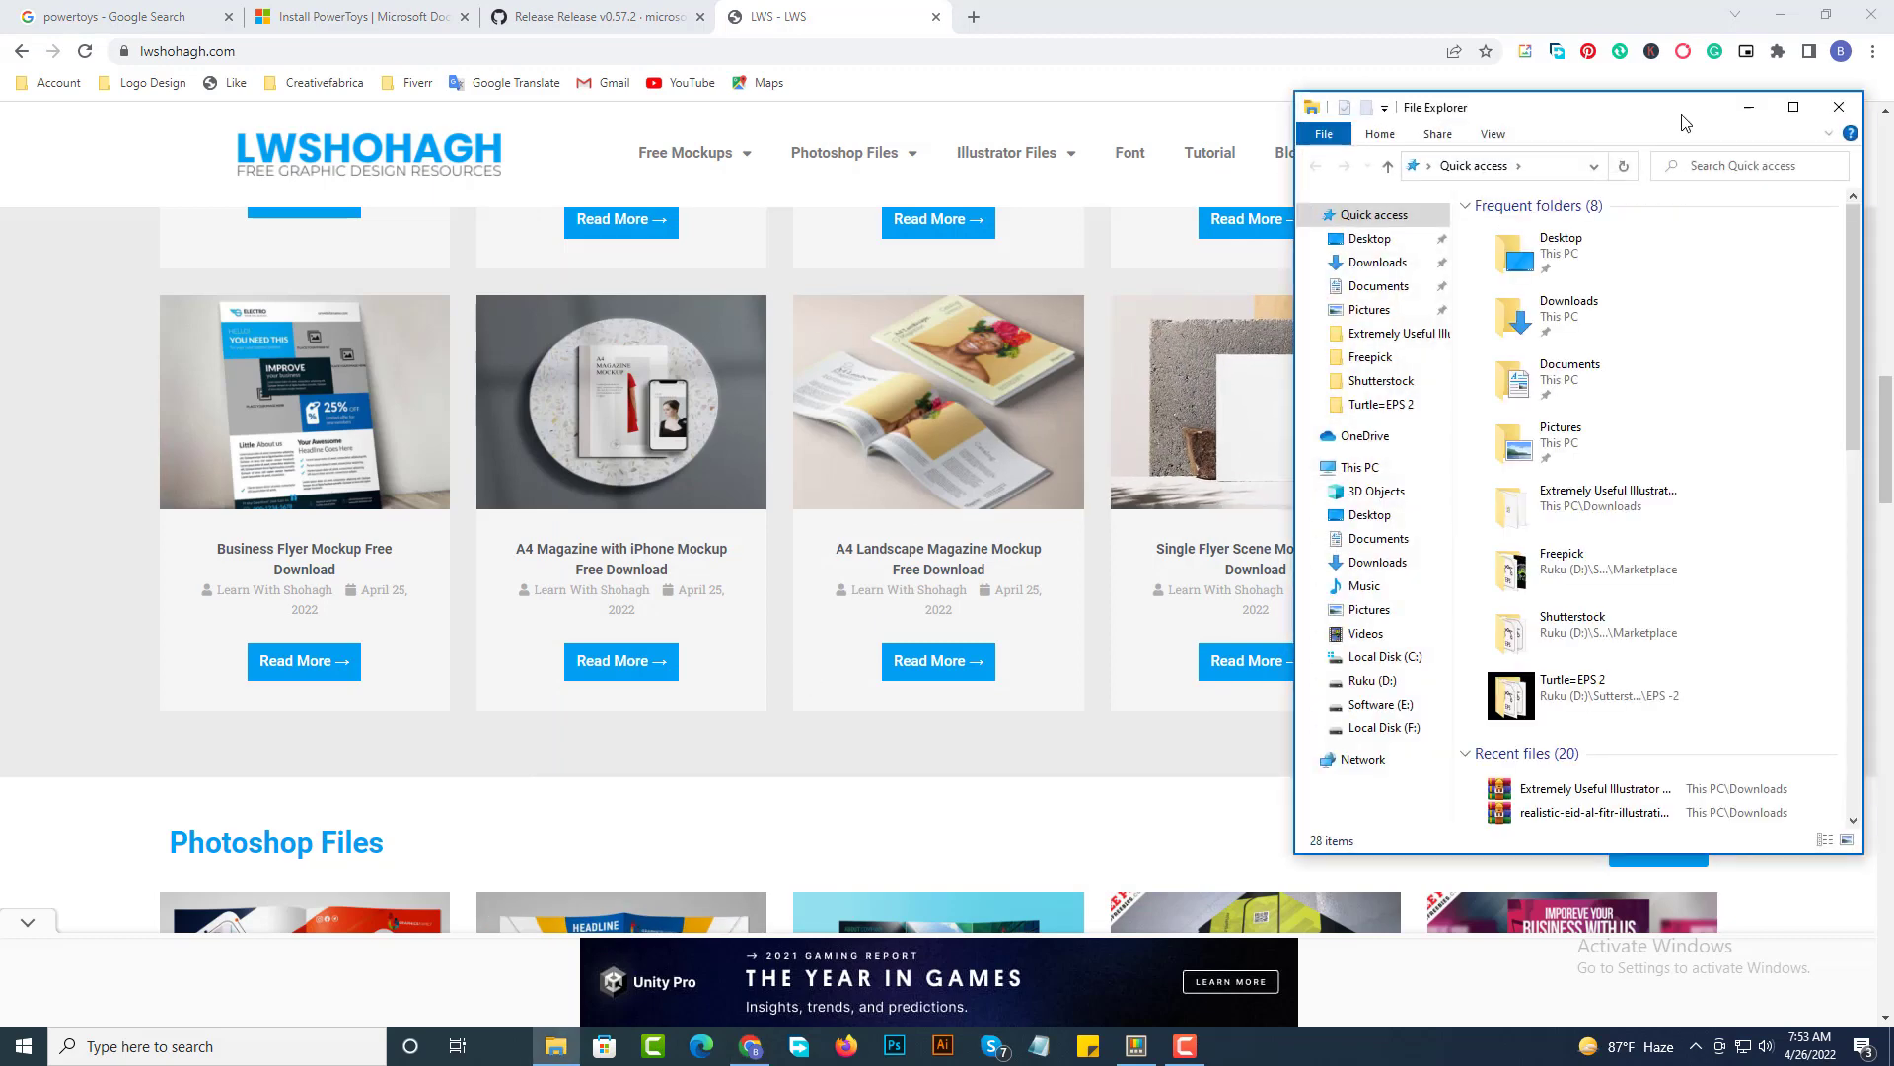
{"action": "left_click", "coordinate": [1839, 107]}
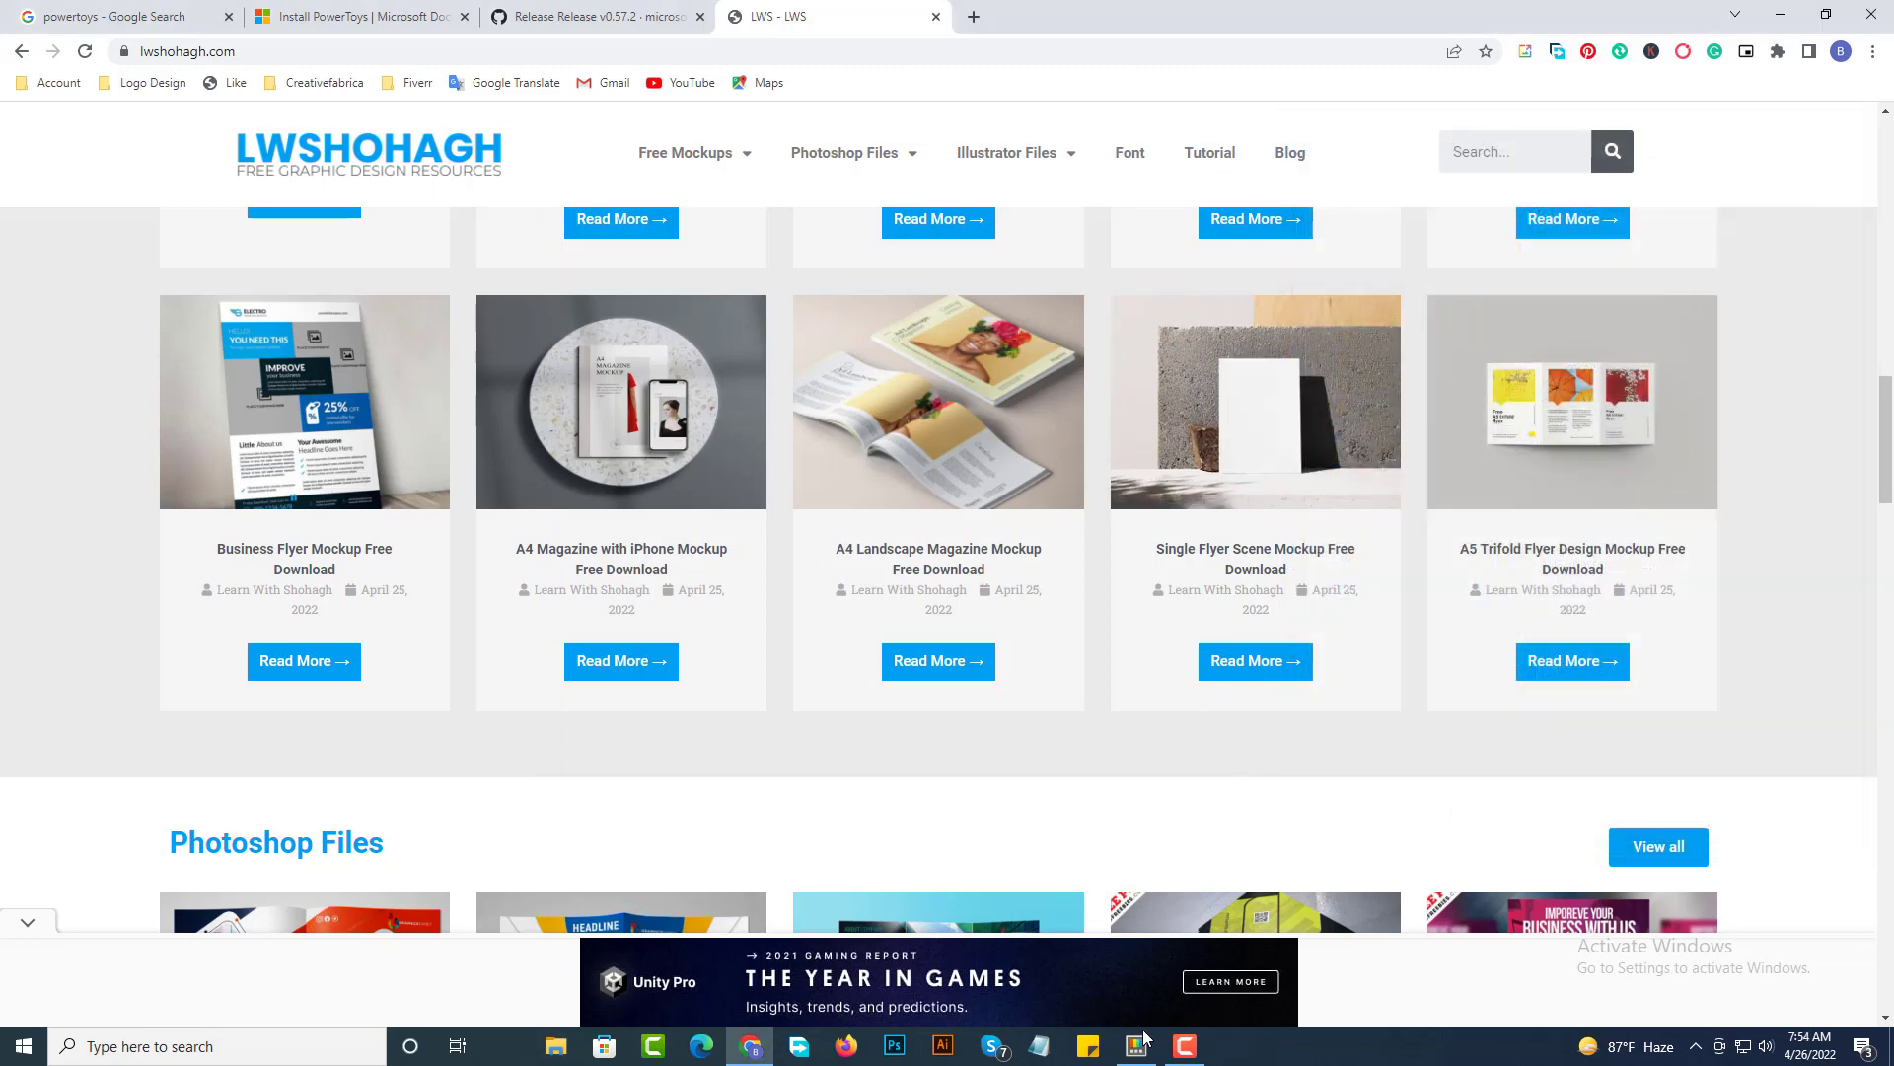
Return to PowerToys Settings and review the Awake options and the Color Picker options
{"action": "scroll", "coordinate": [1155, 540], "scroll_direction": "down", "scroll_amount": 2}
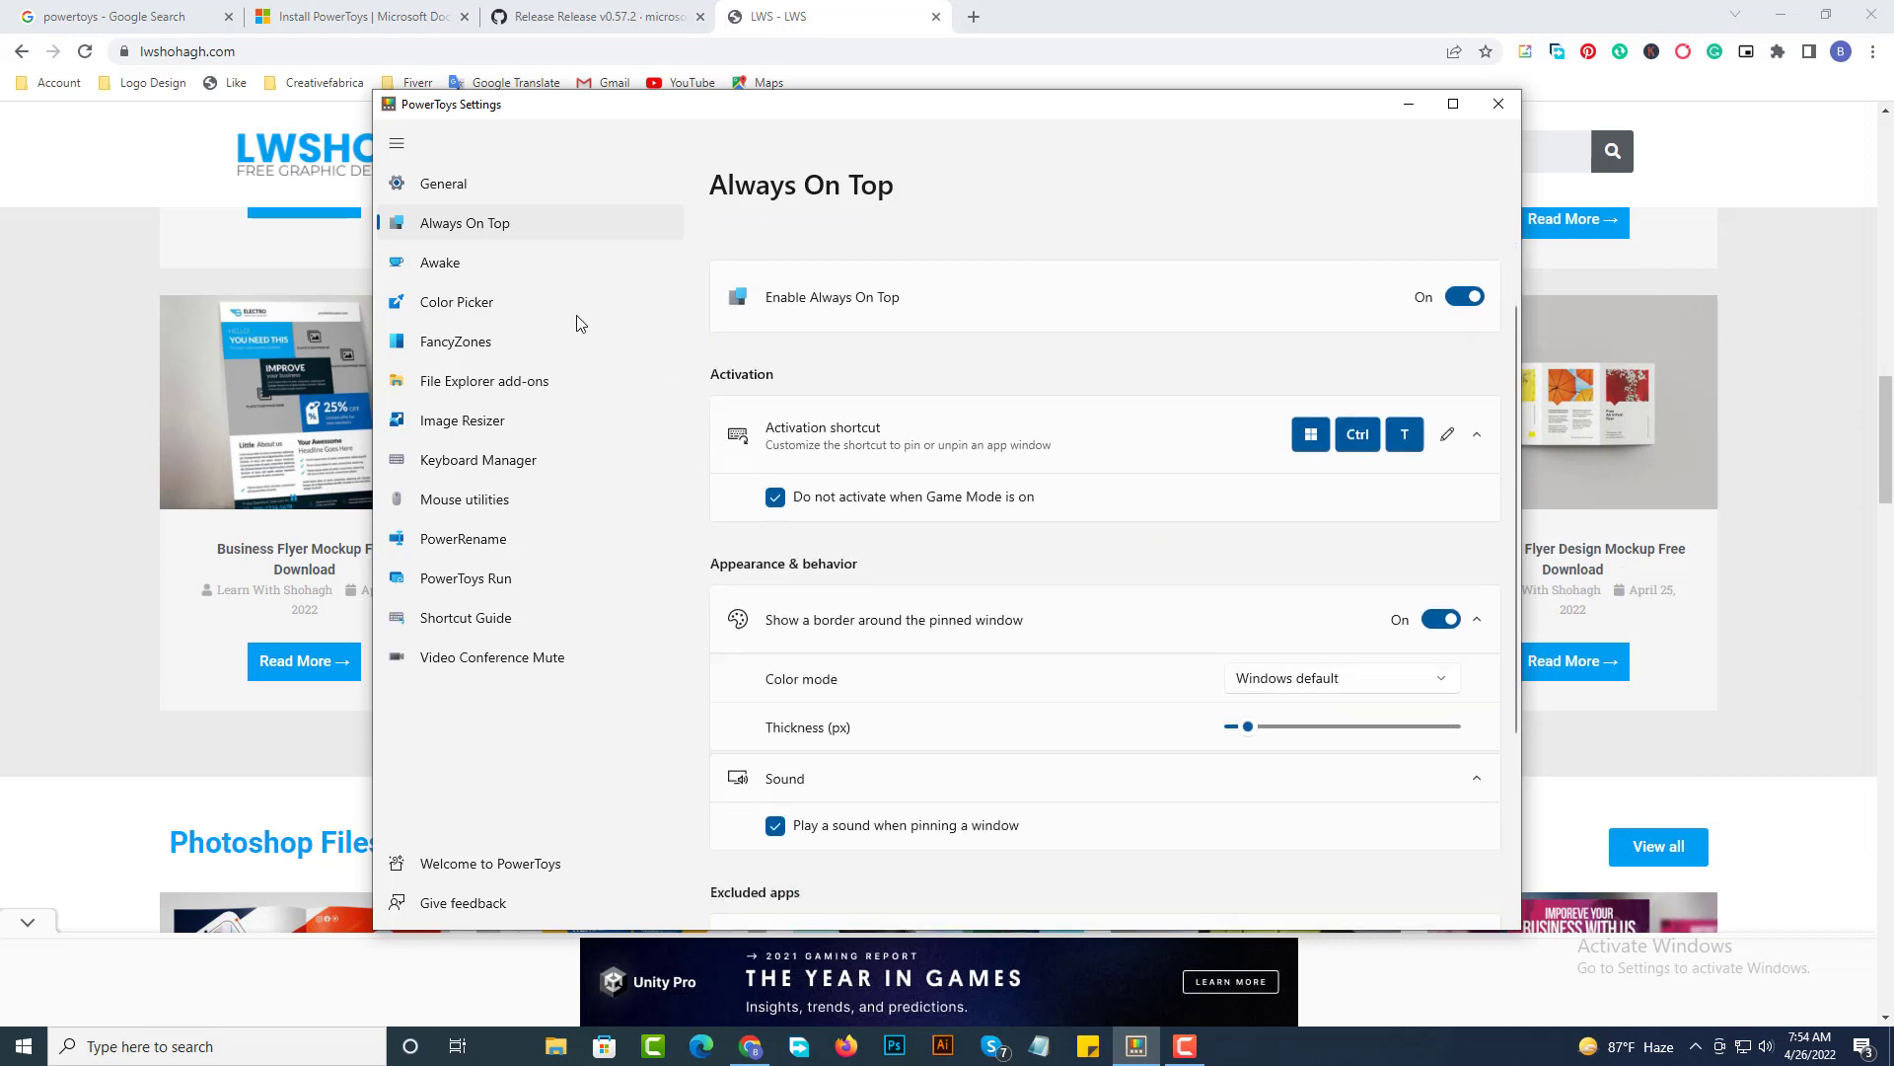
{"action": "left_click", "coordinate": [478, 262]}
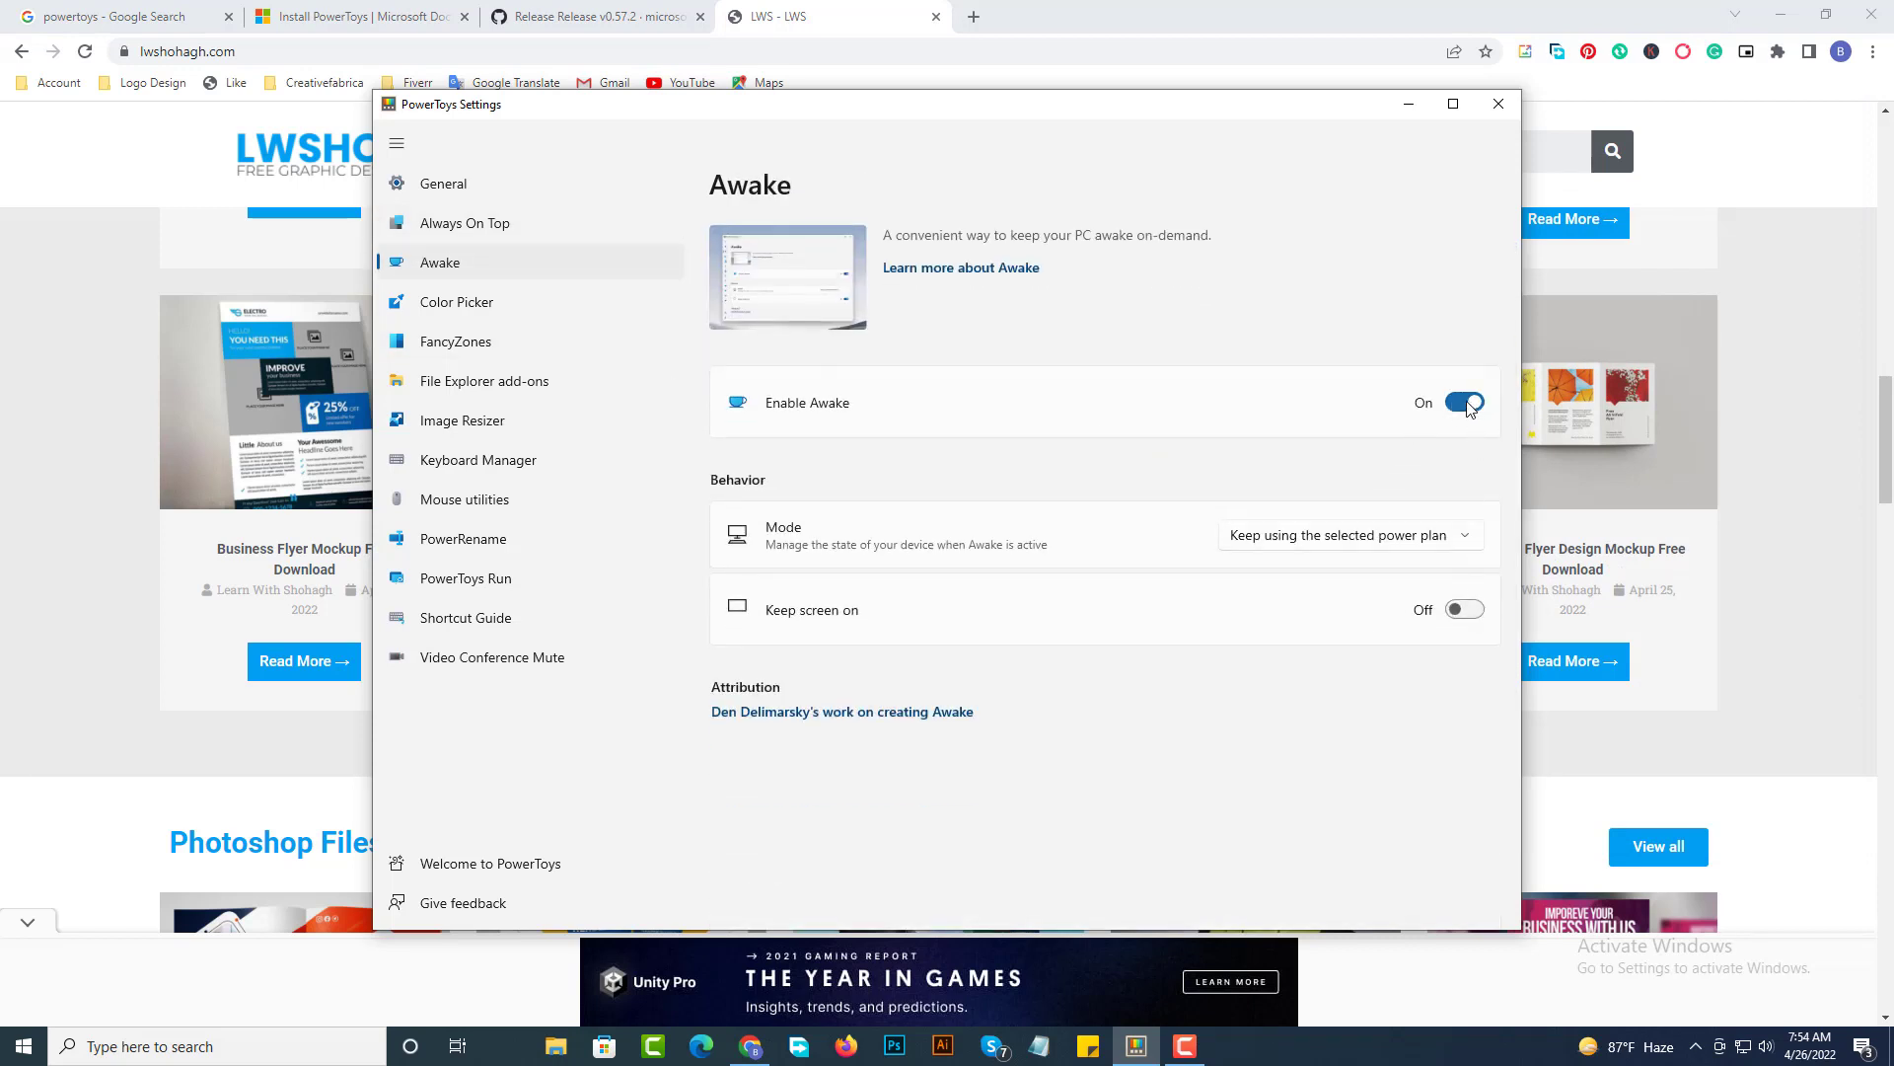
{"action": "left_click", "coordinate": [526, 320]}
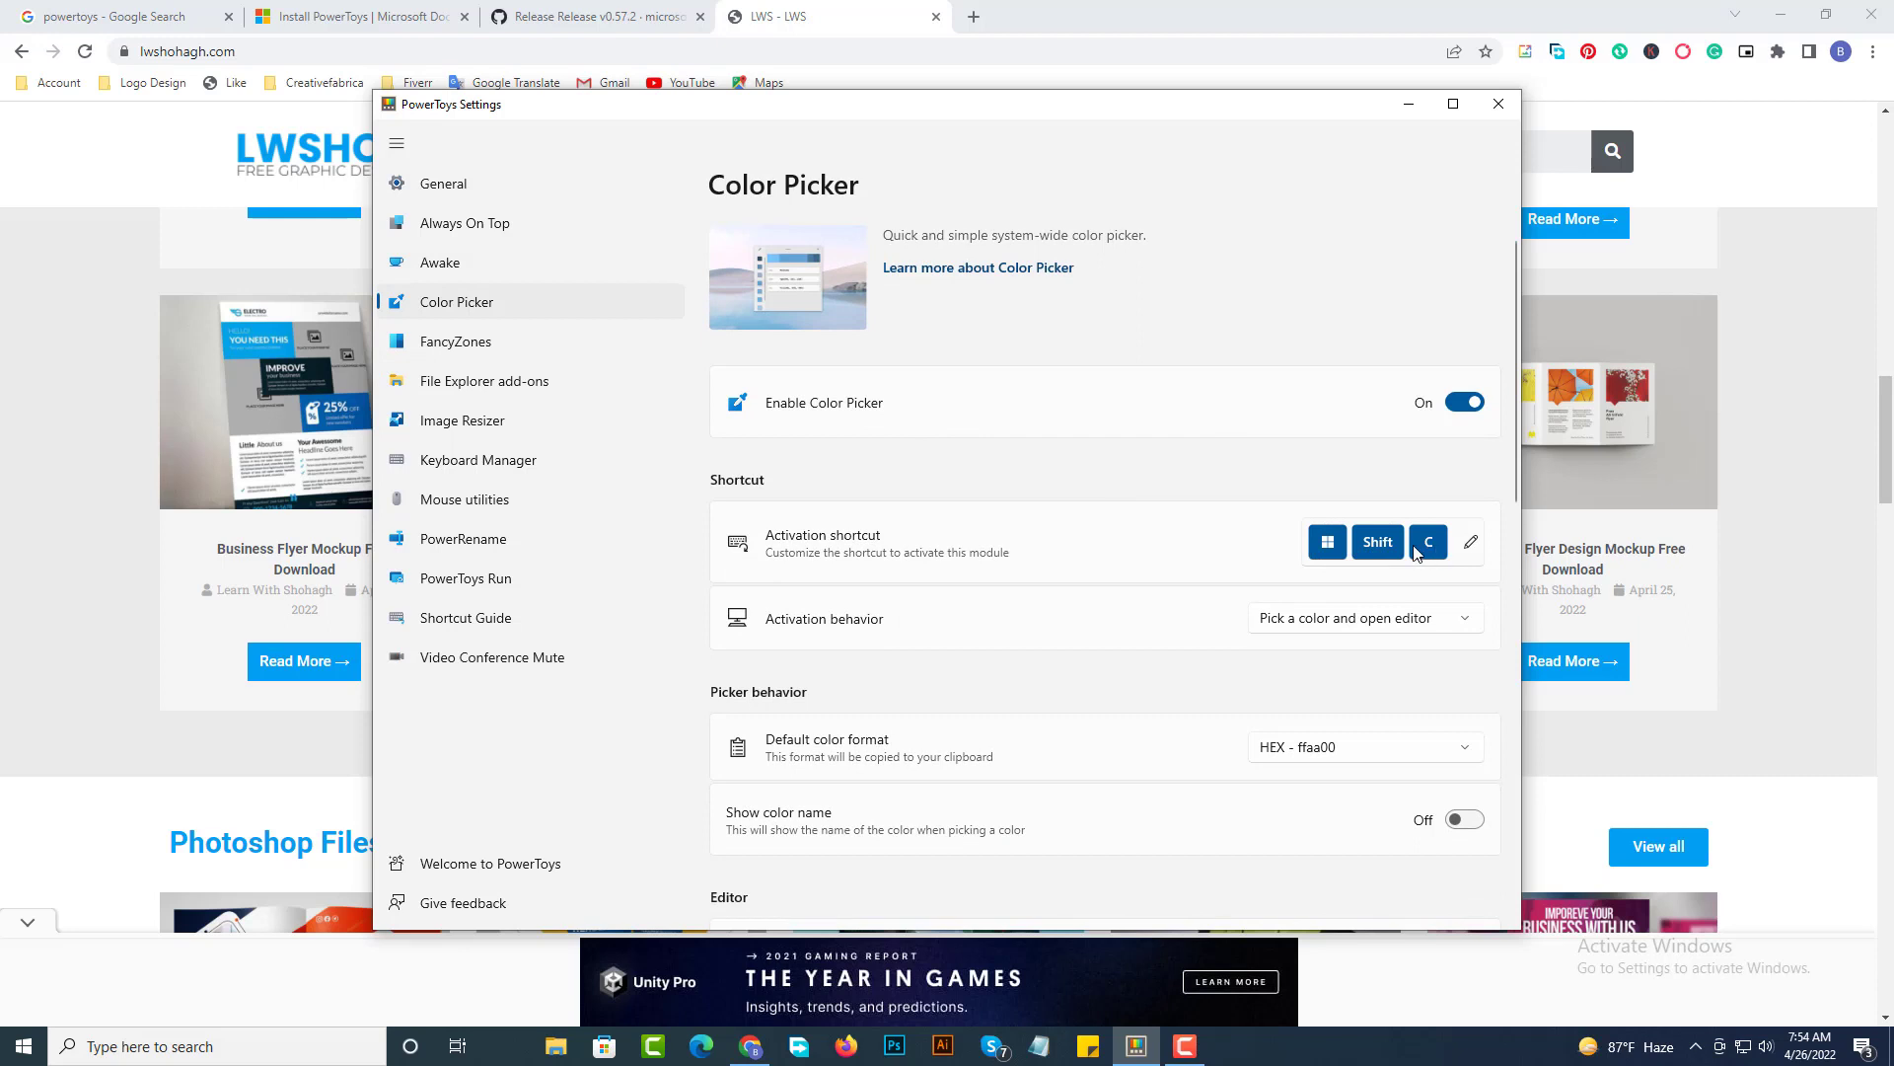
Check the Color Picker activation shortcut, bring the LWS page forward and sample colors on it with the Color Picker
{"action": "left_click", "coordinate": [1803, 587]}
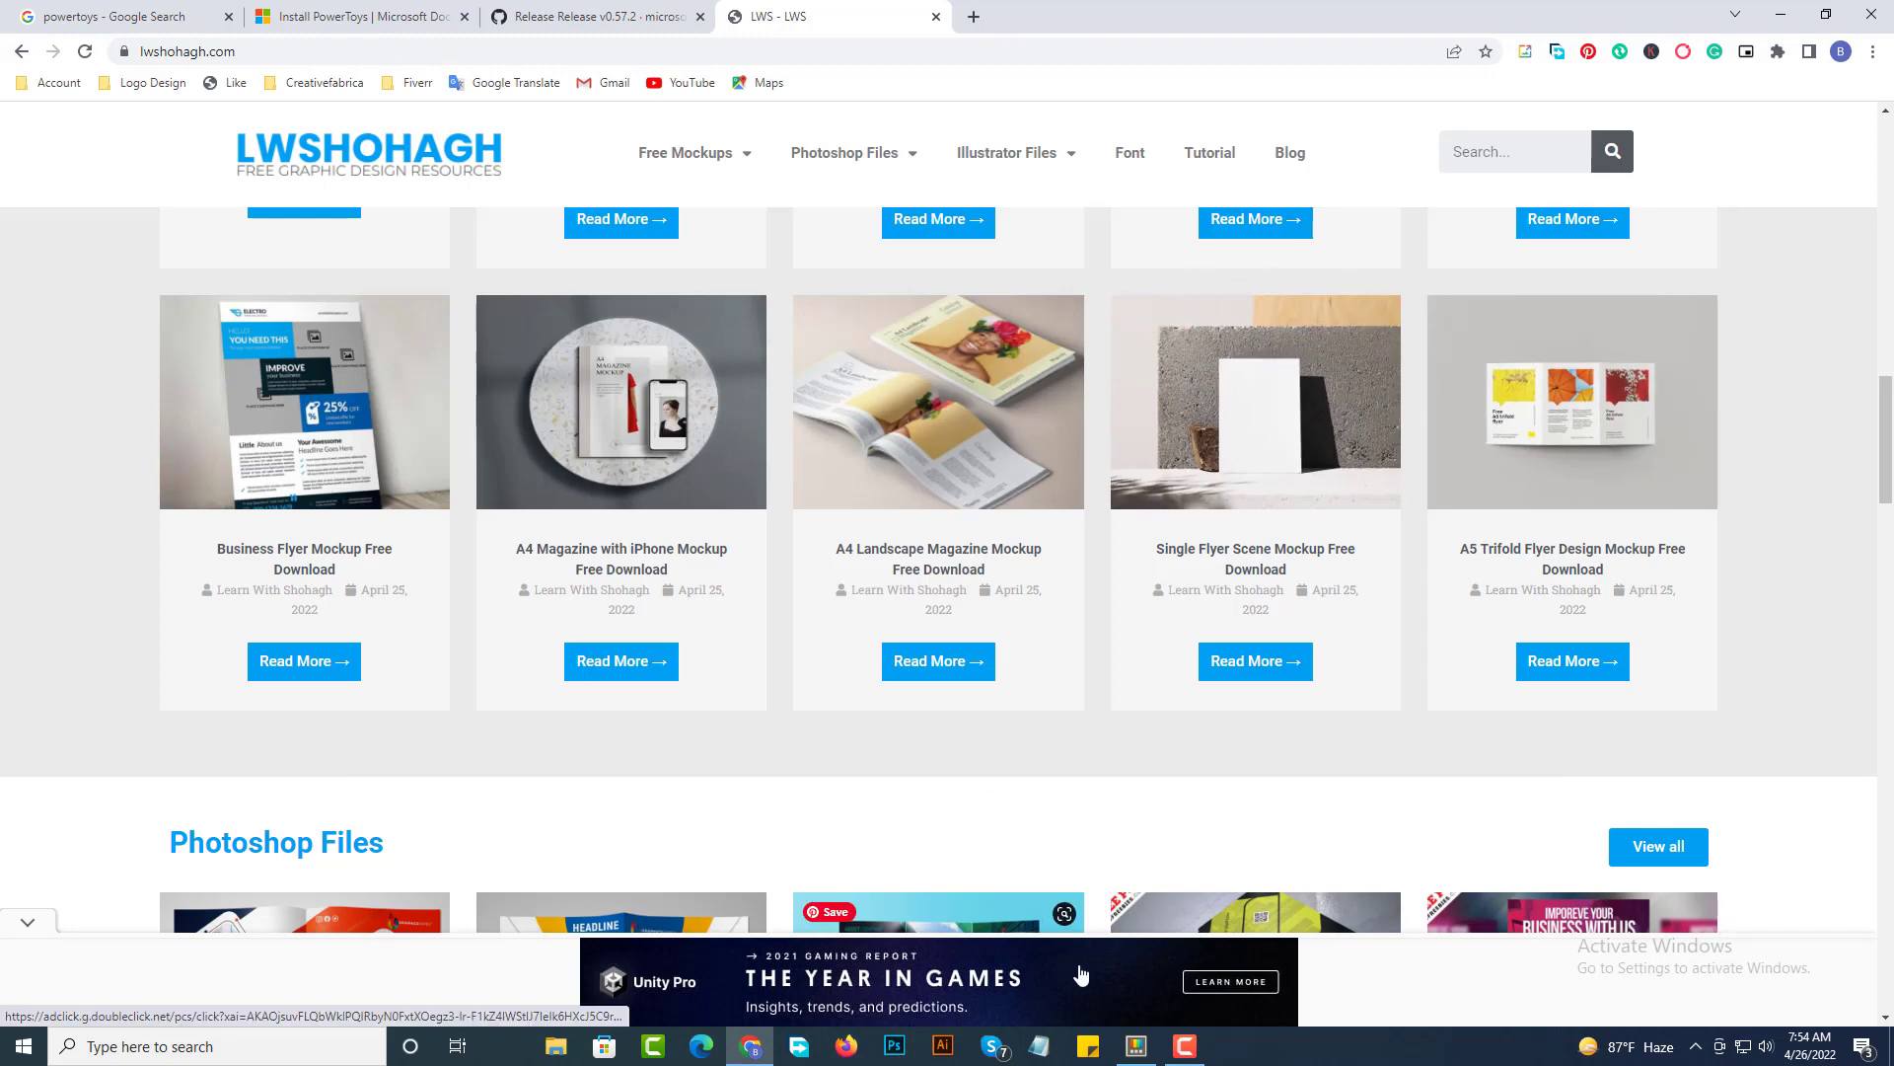
{"action": "left_click", "coordinate": [1132, 1048]}
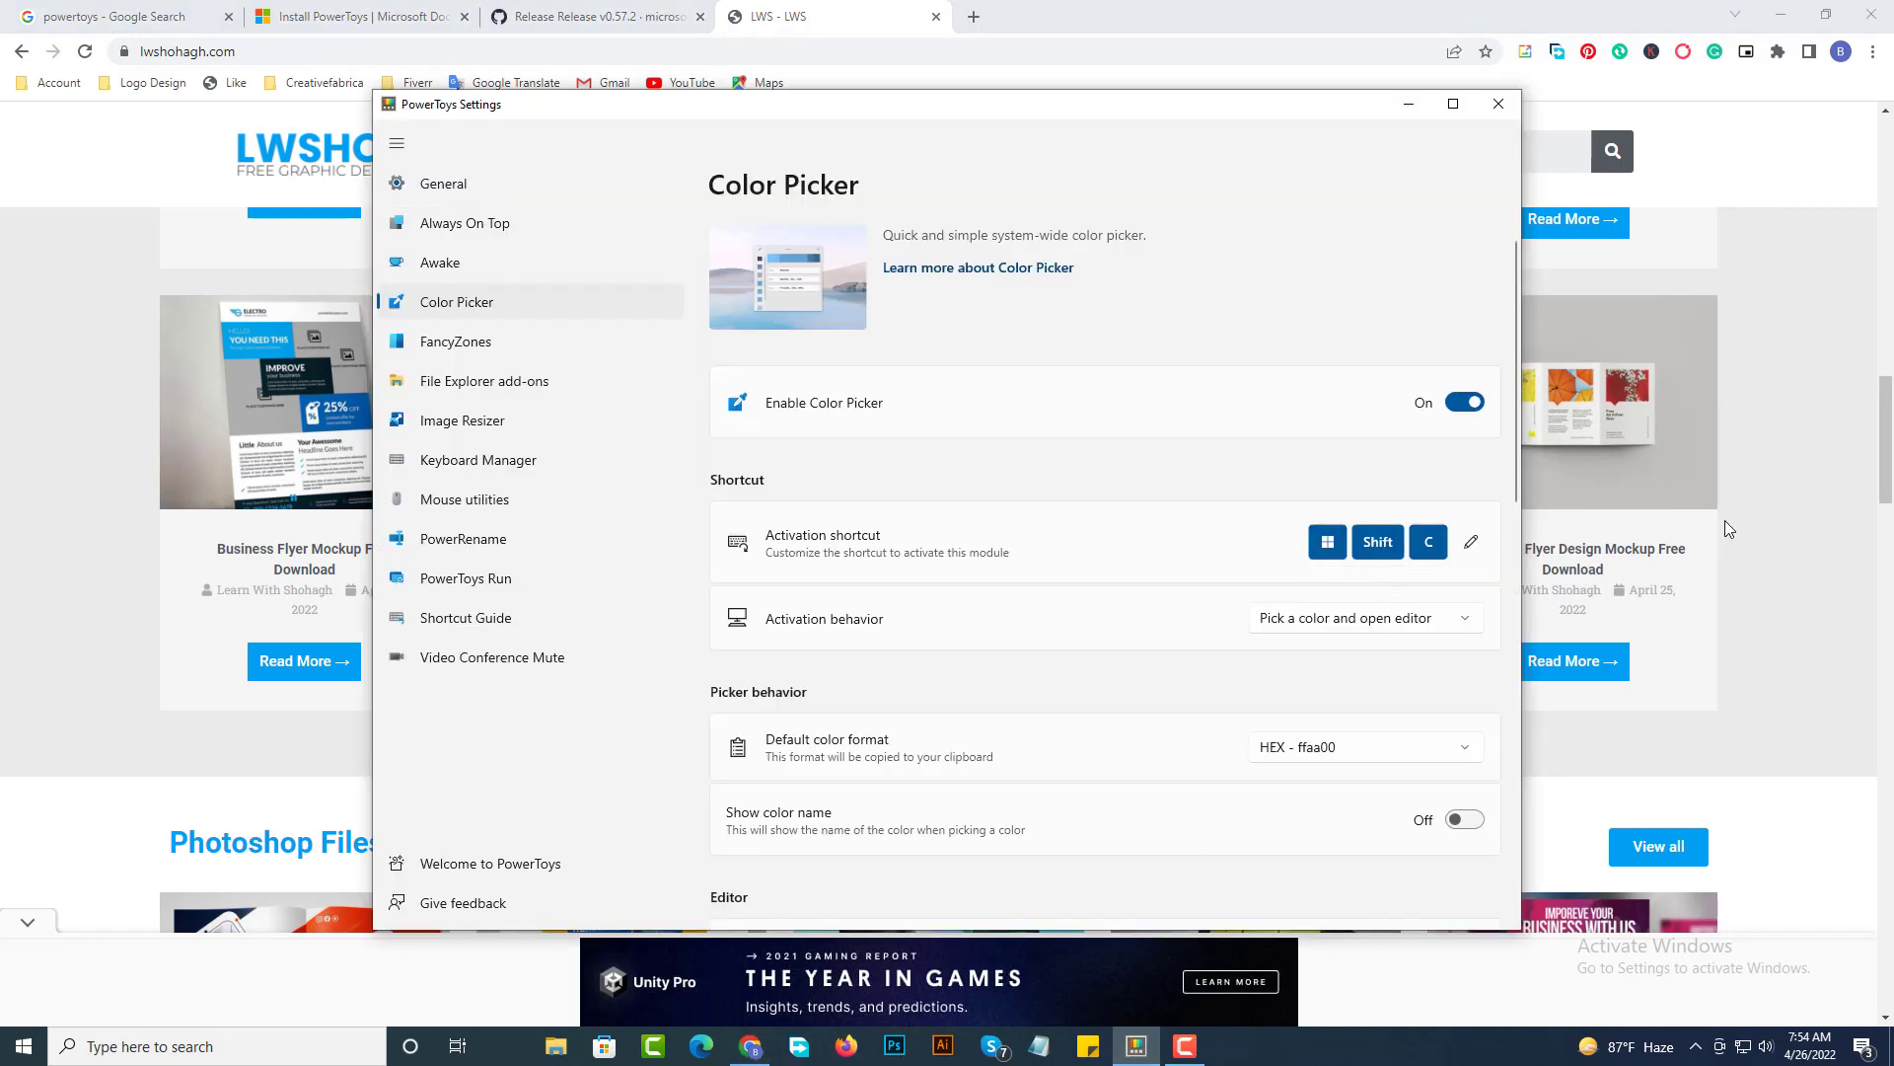
{"action": "left_click", "coordinate": [1729, 530]}
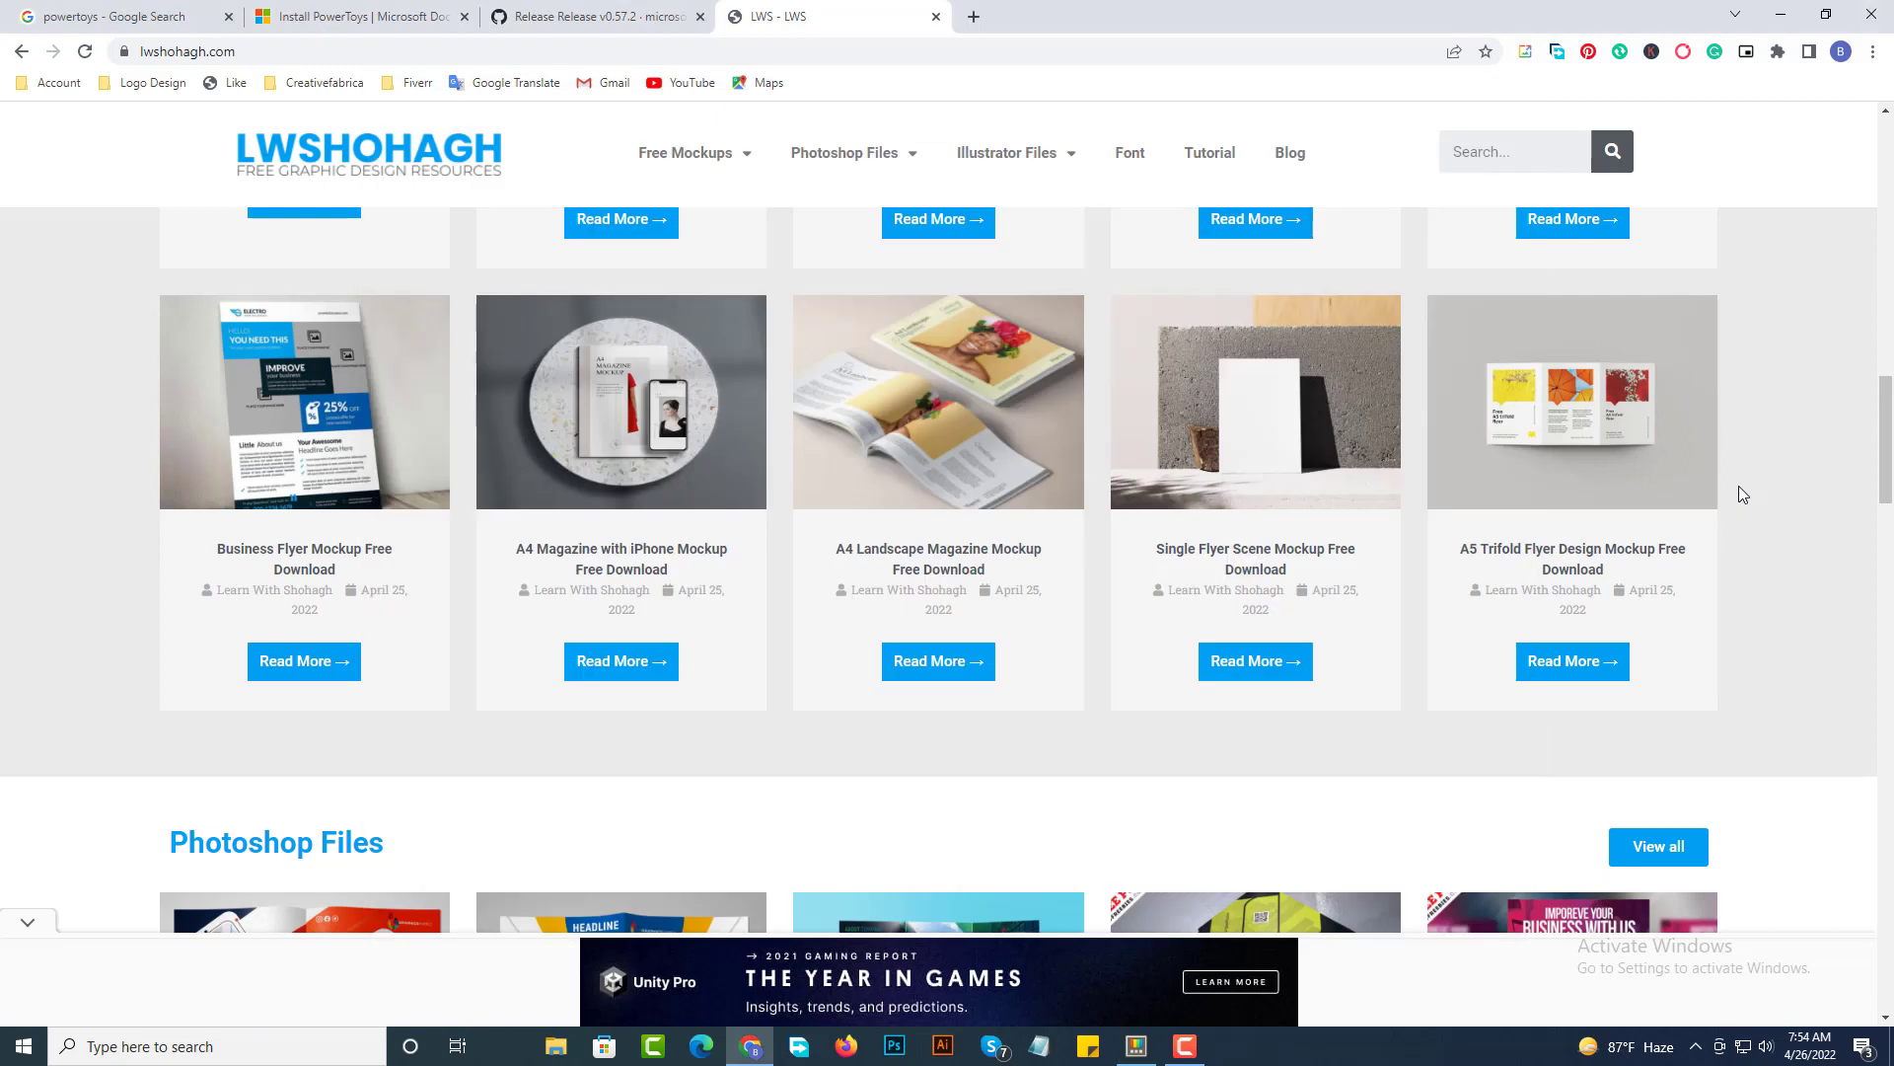
{"action": "key", "text": "super+shift+c"}
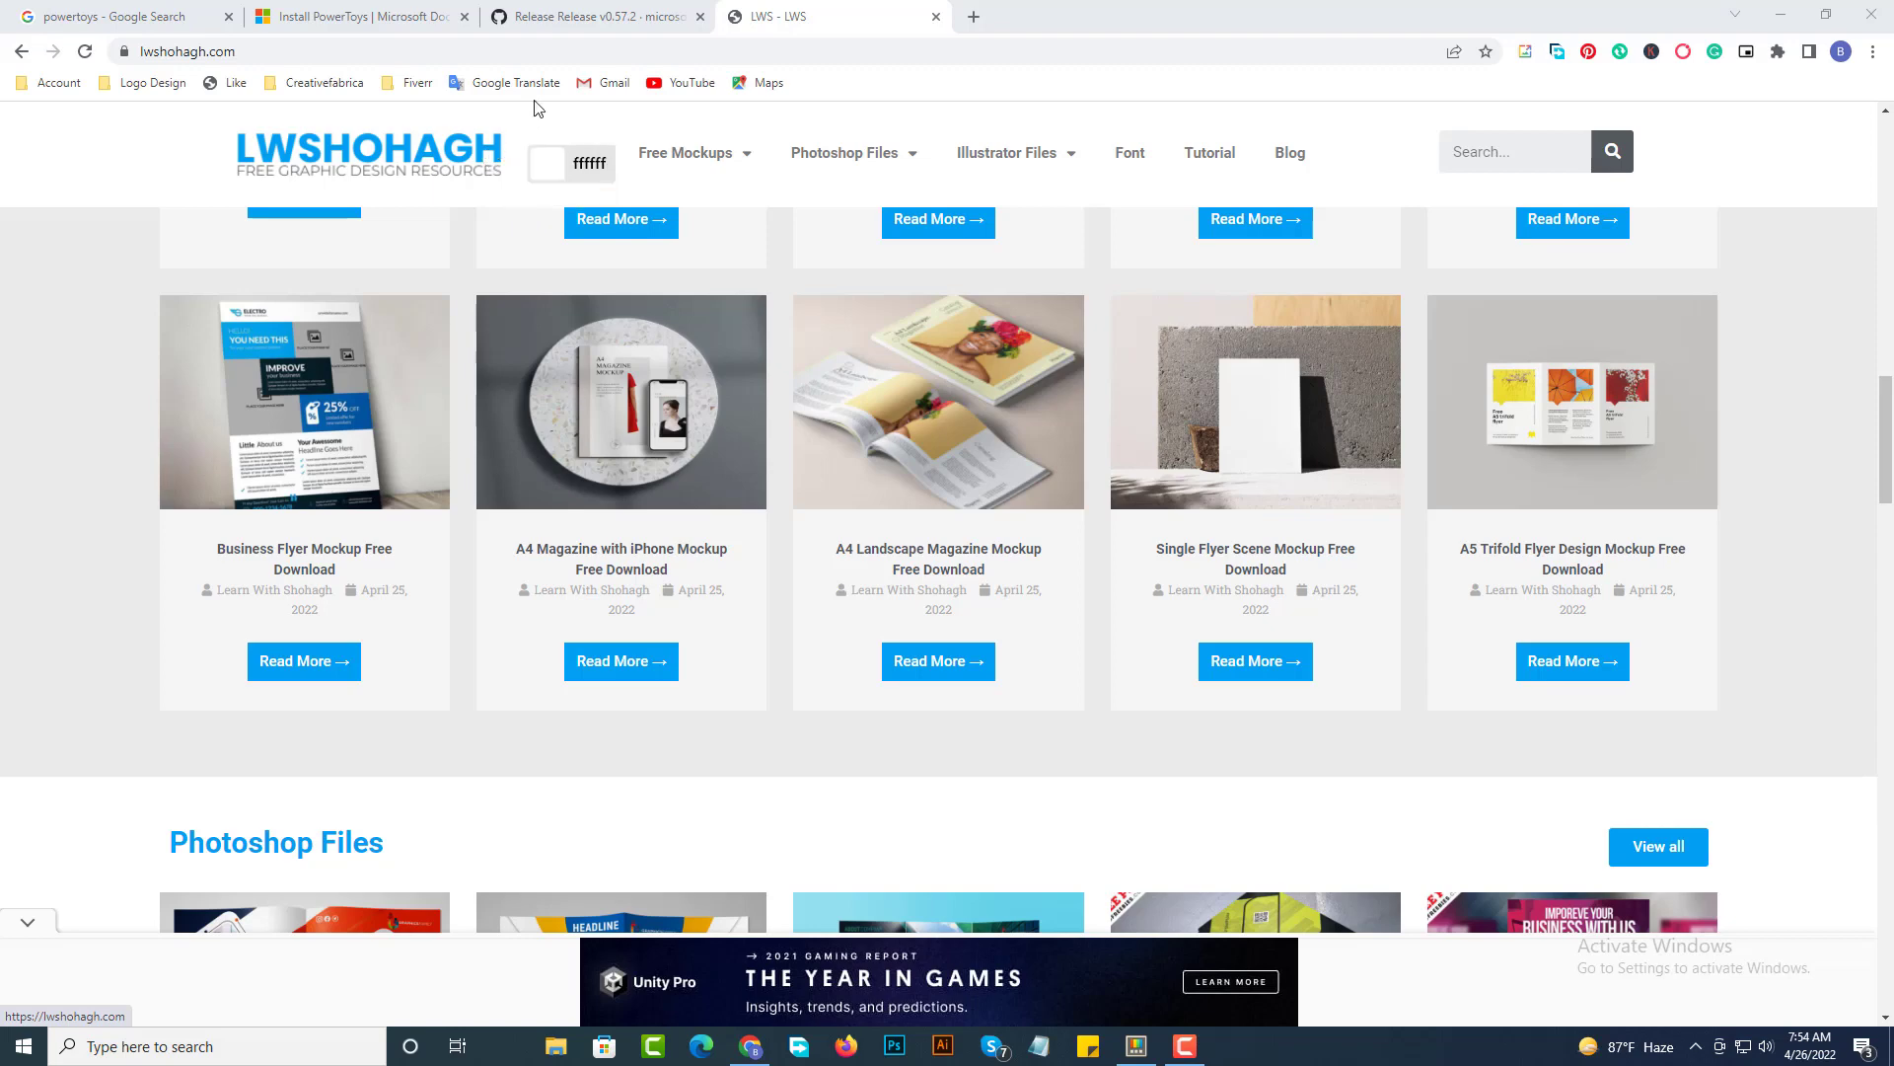
{"action": "left_click", "coordinate": [272, 20]}
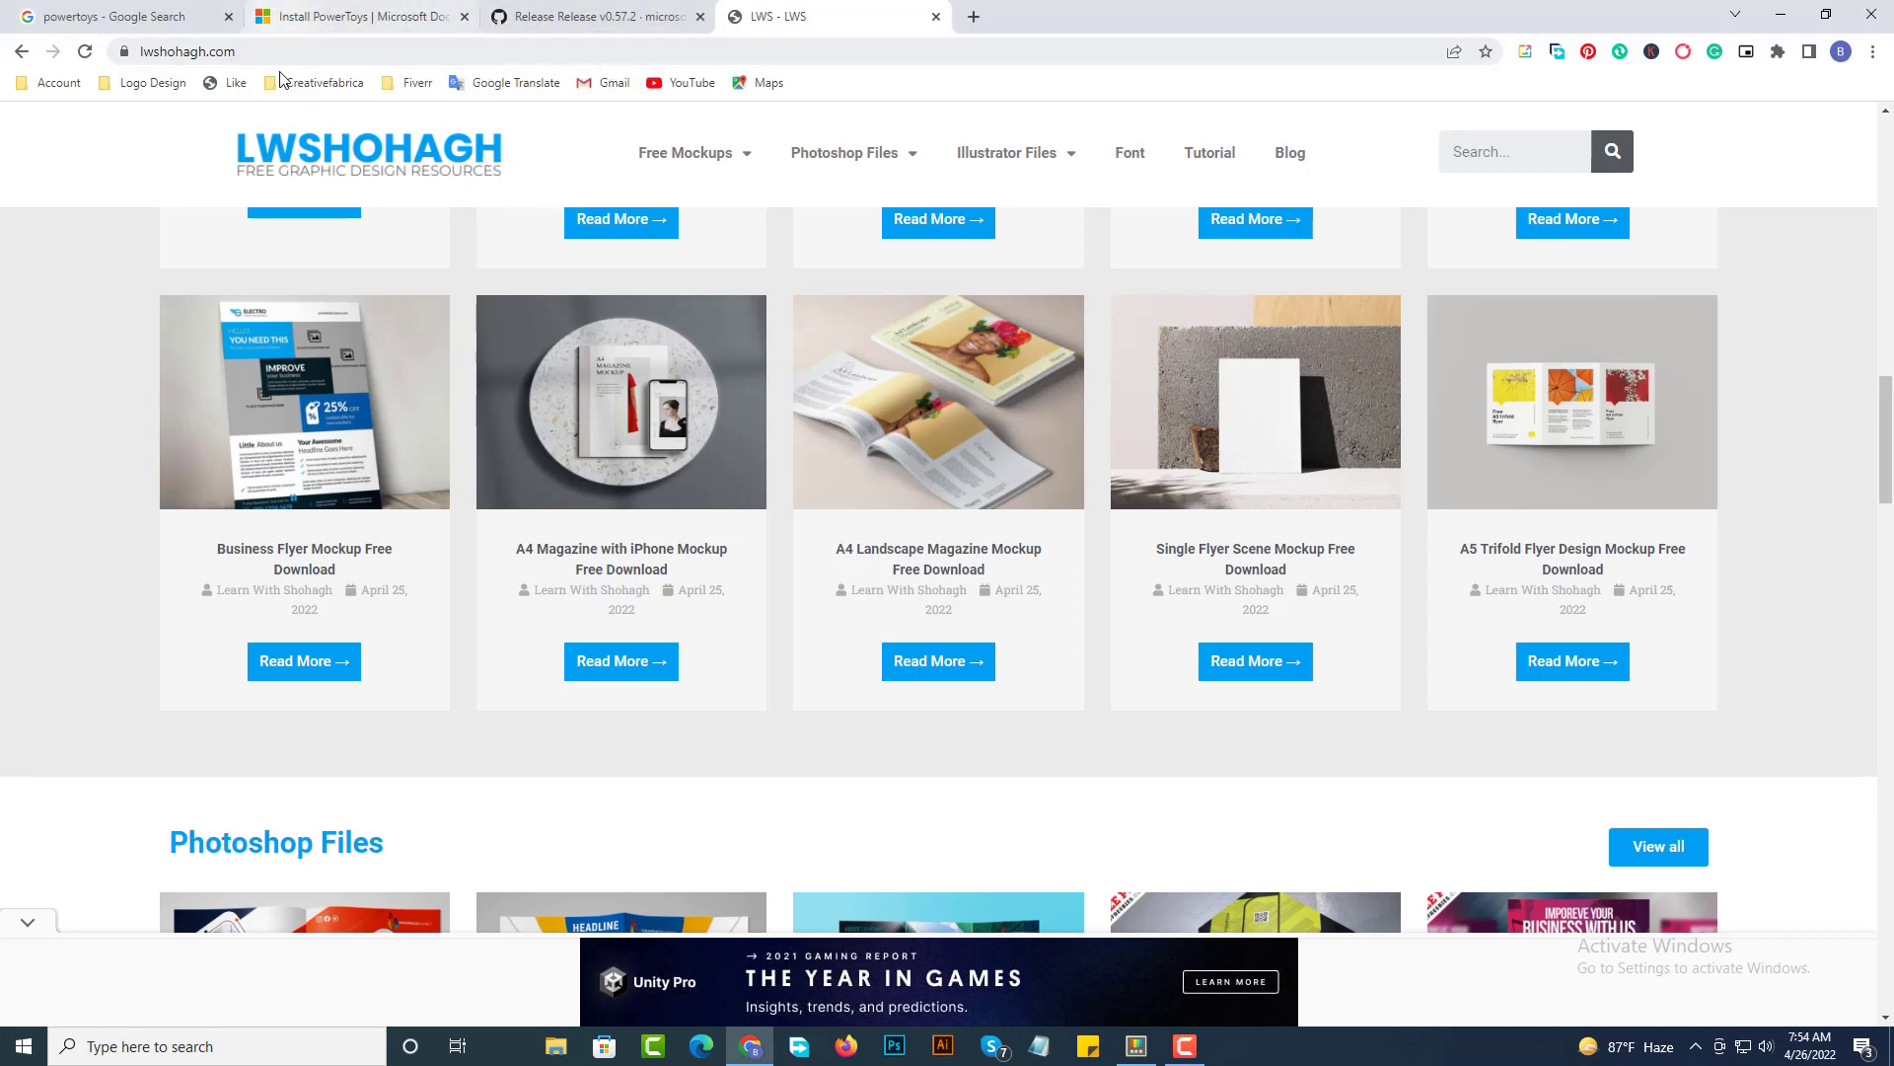
{"action": "mouse_move", "coordinate": [658, 160]}
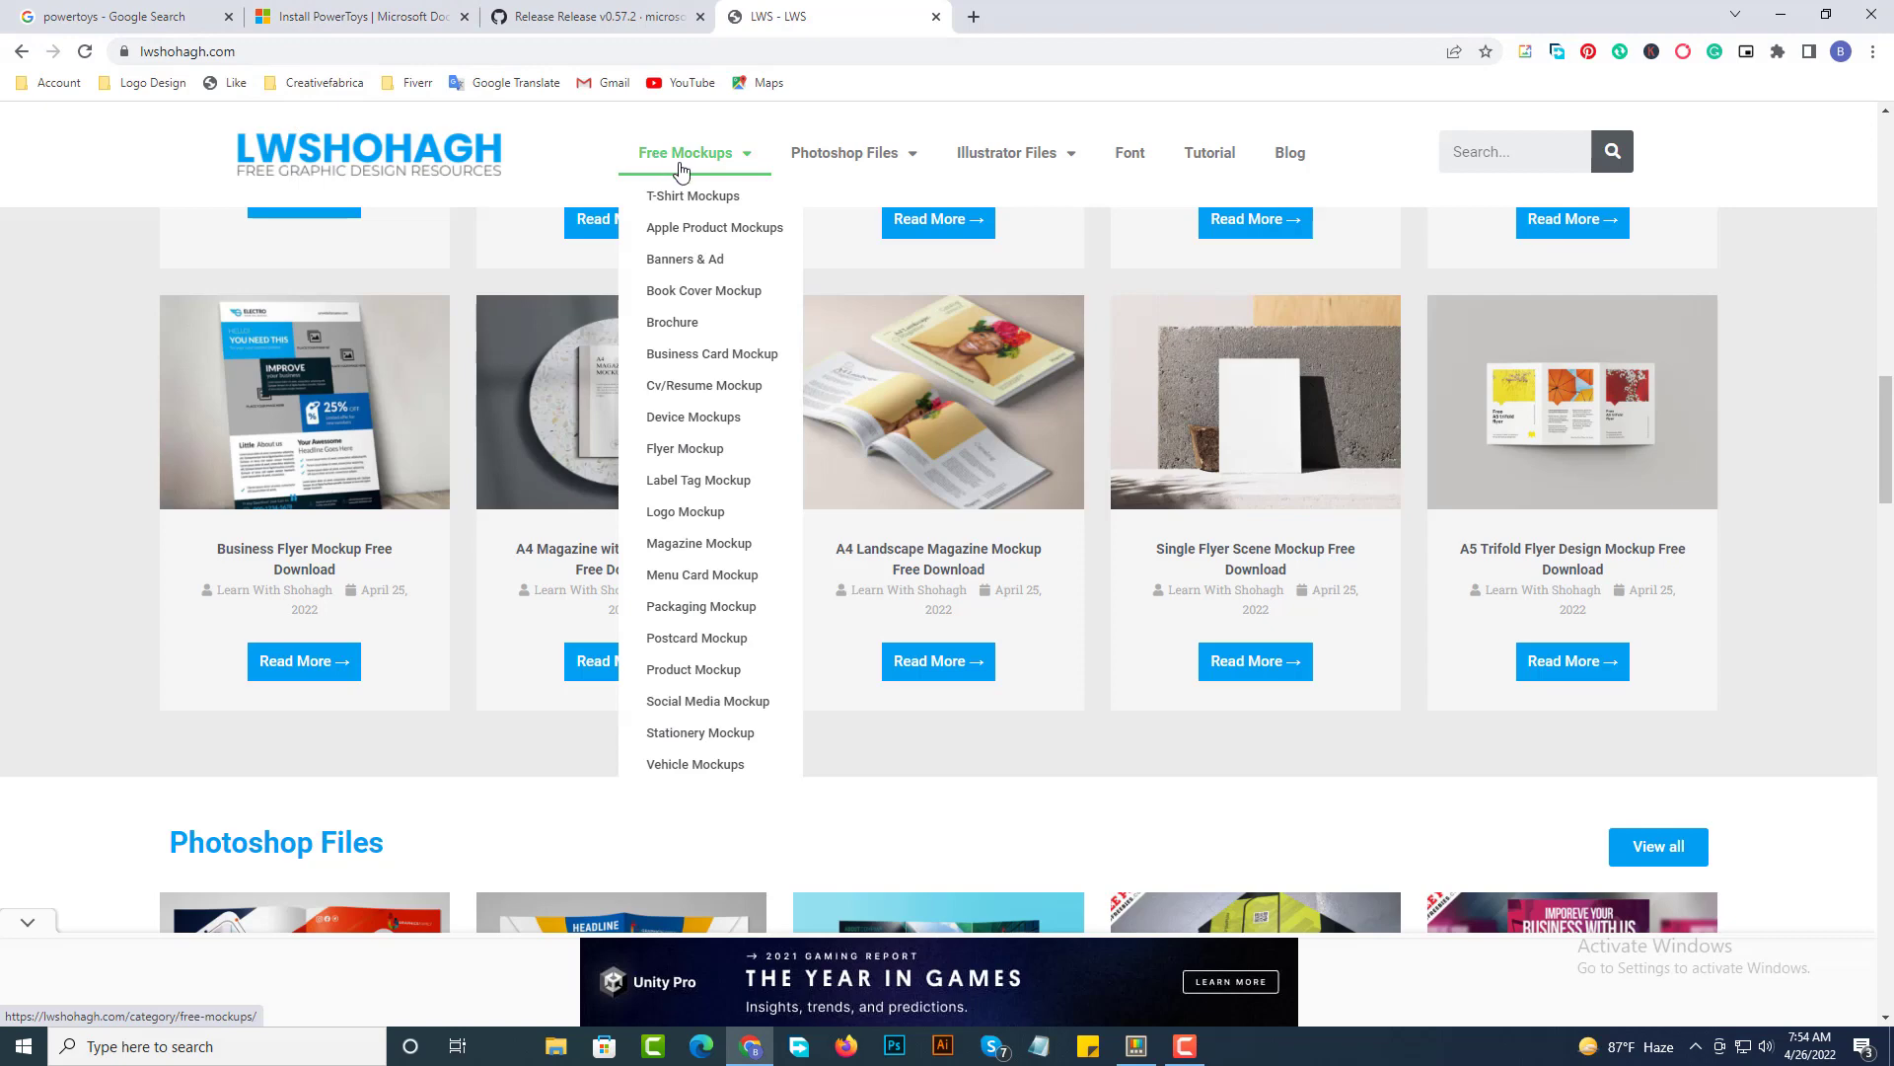
Review the default color formats in the Color Picker settings and select HEX
{"action": "left_click", "coordinate": [1137, 1046]}
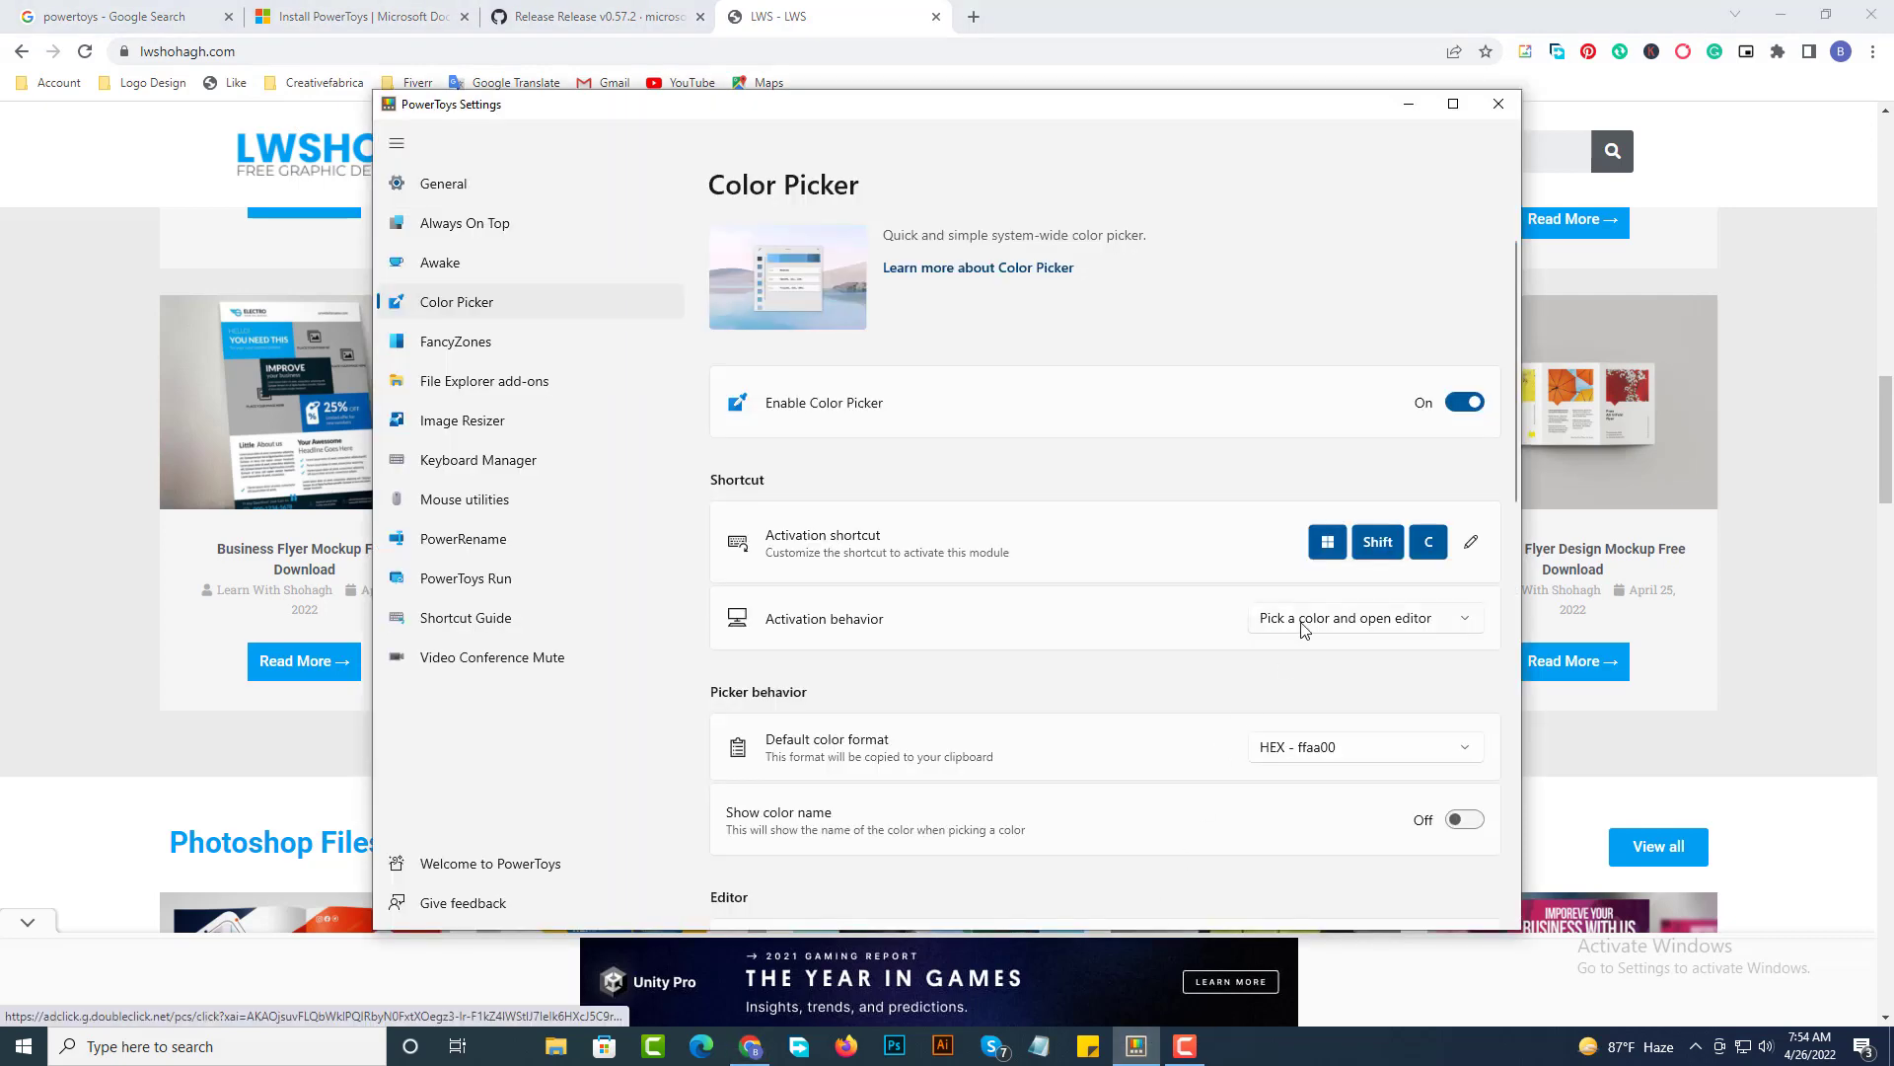
{"action": "scroll", "coordinate": [1283, 641], "scroll_direction": "down", "scroll_amount": 2}
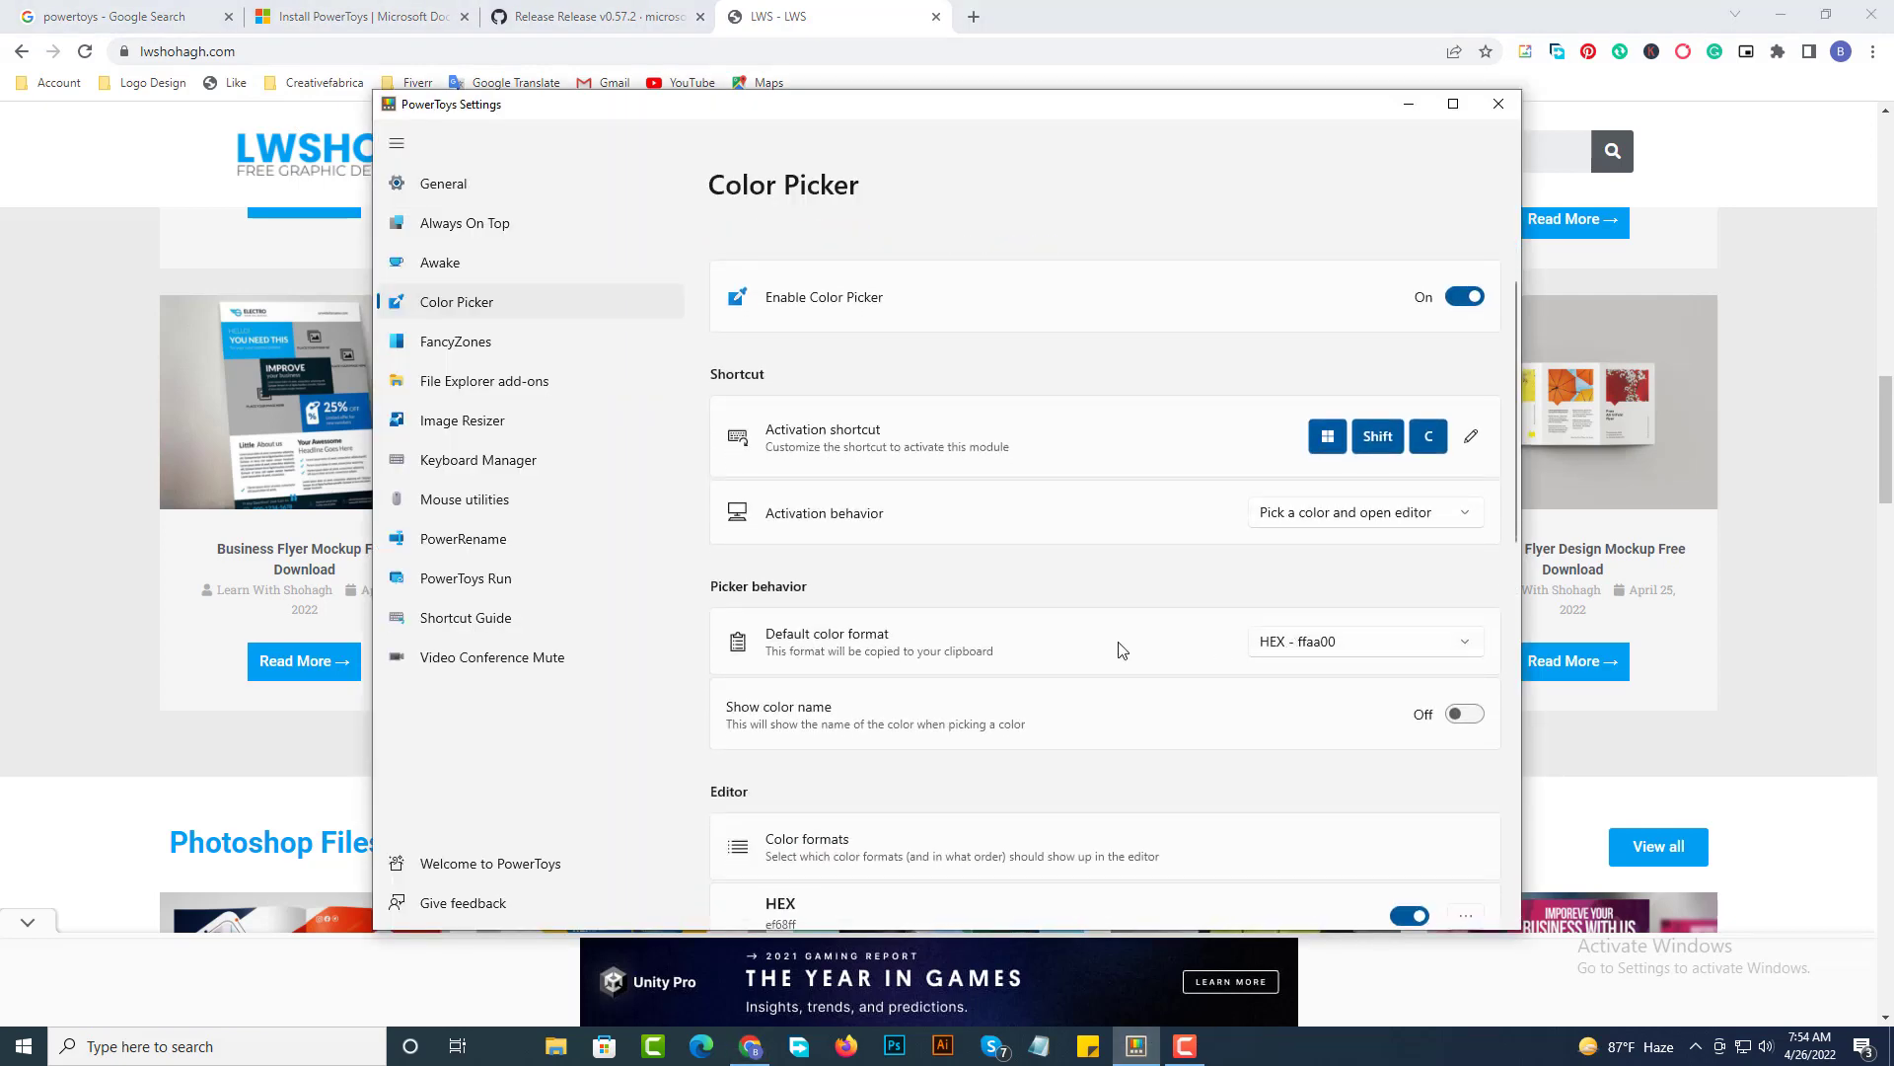
{"action": "left_click", "coordinate": [1299, 655]}
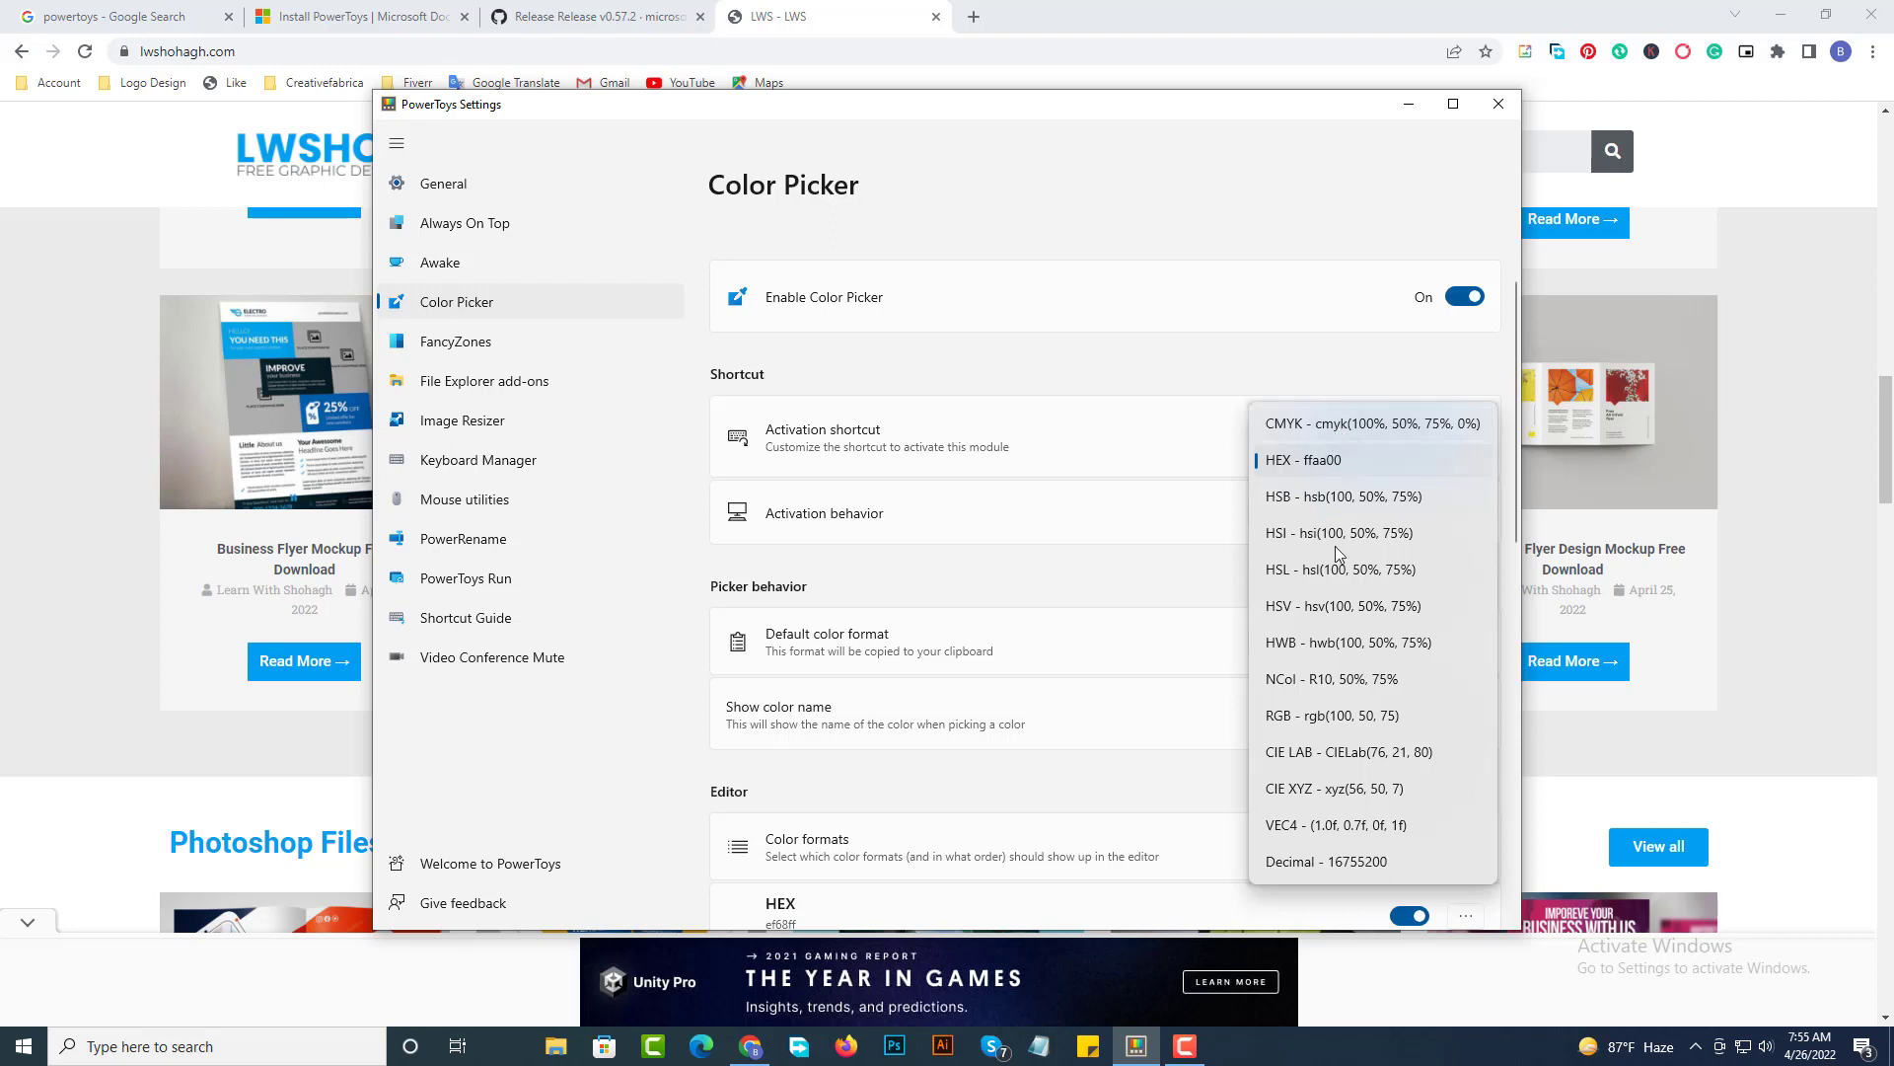
{"action": "left_click", "coordinate": [1297, 462]}
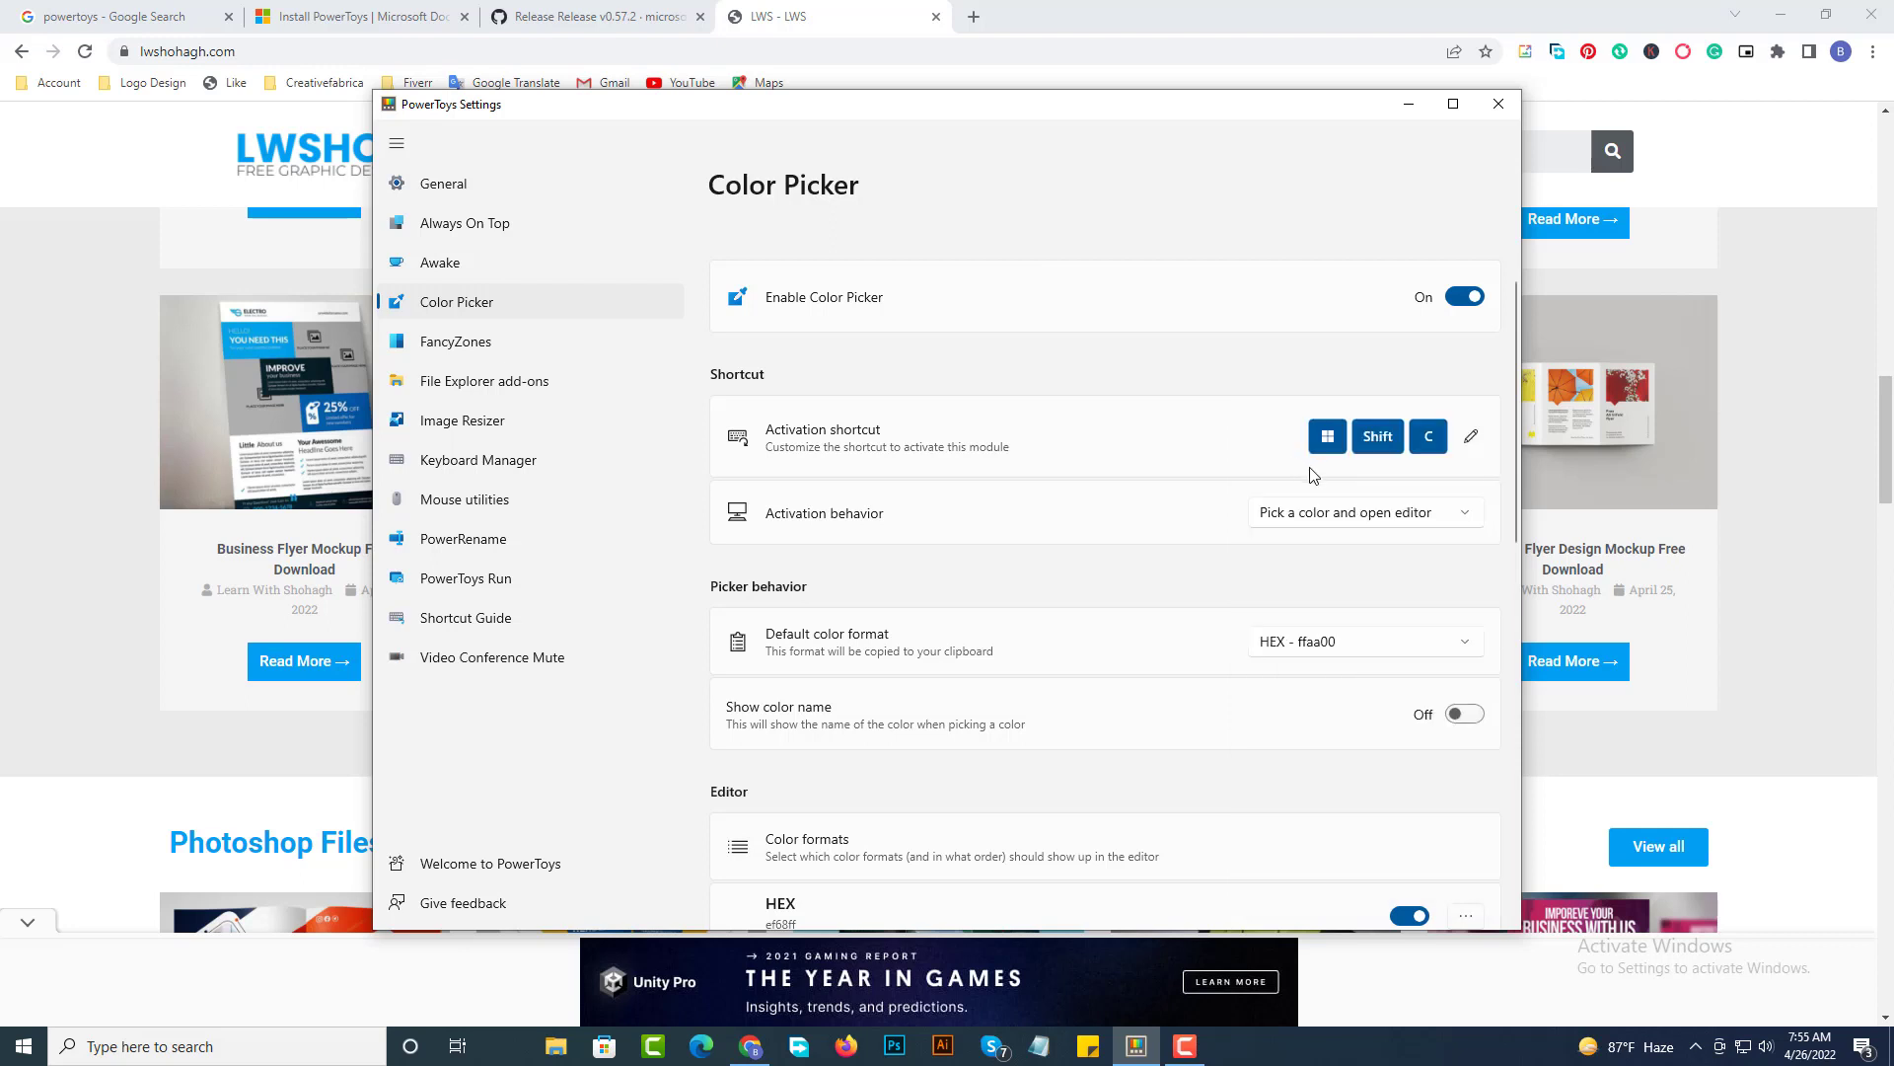
Bring the LWS page forward, sample a blue Read More button with the Color Picker, and return to PowerToys Settings
{"action": "left_click", "coordinate": [1768, 326]}
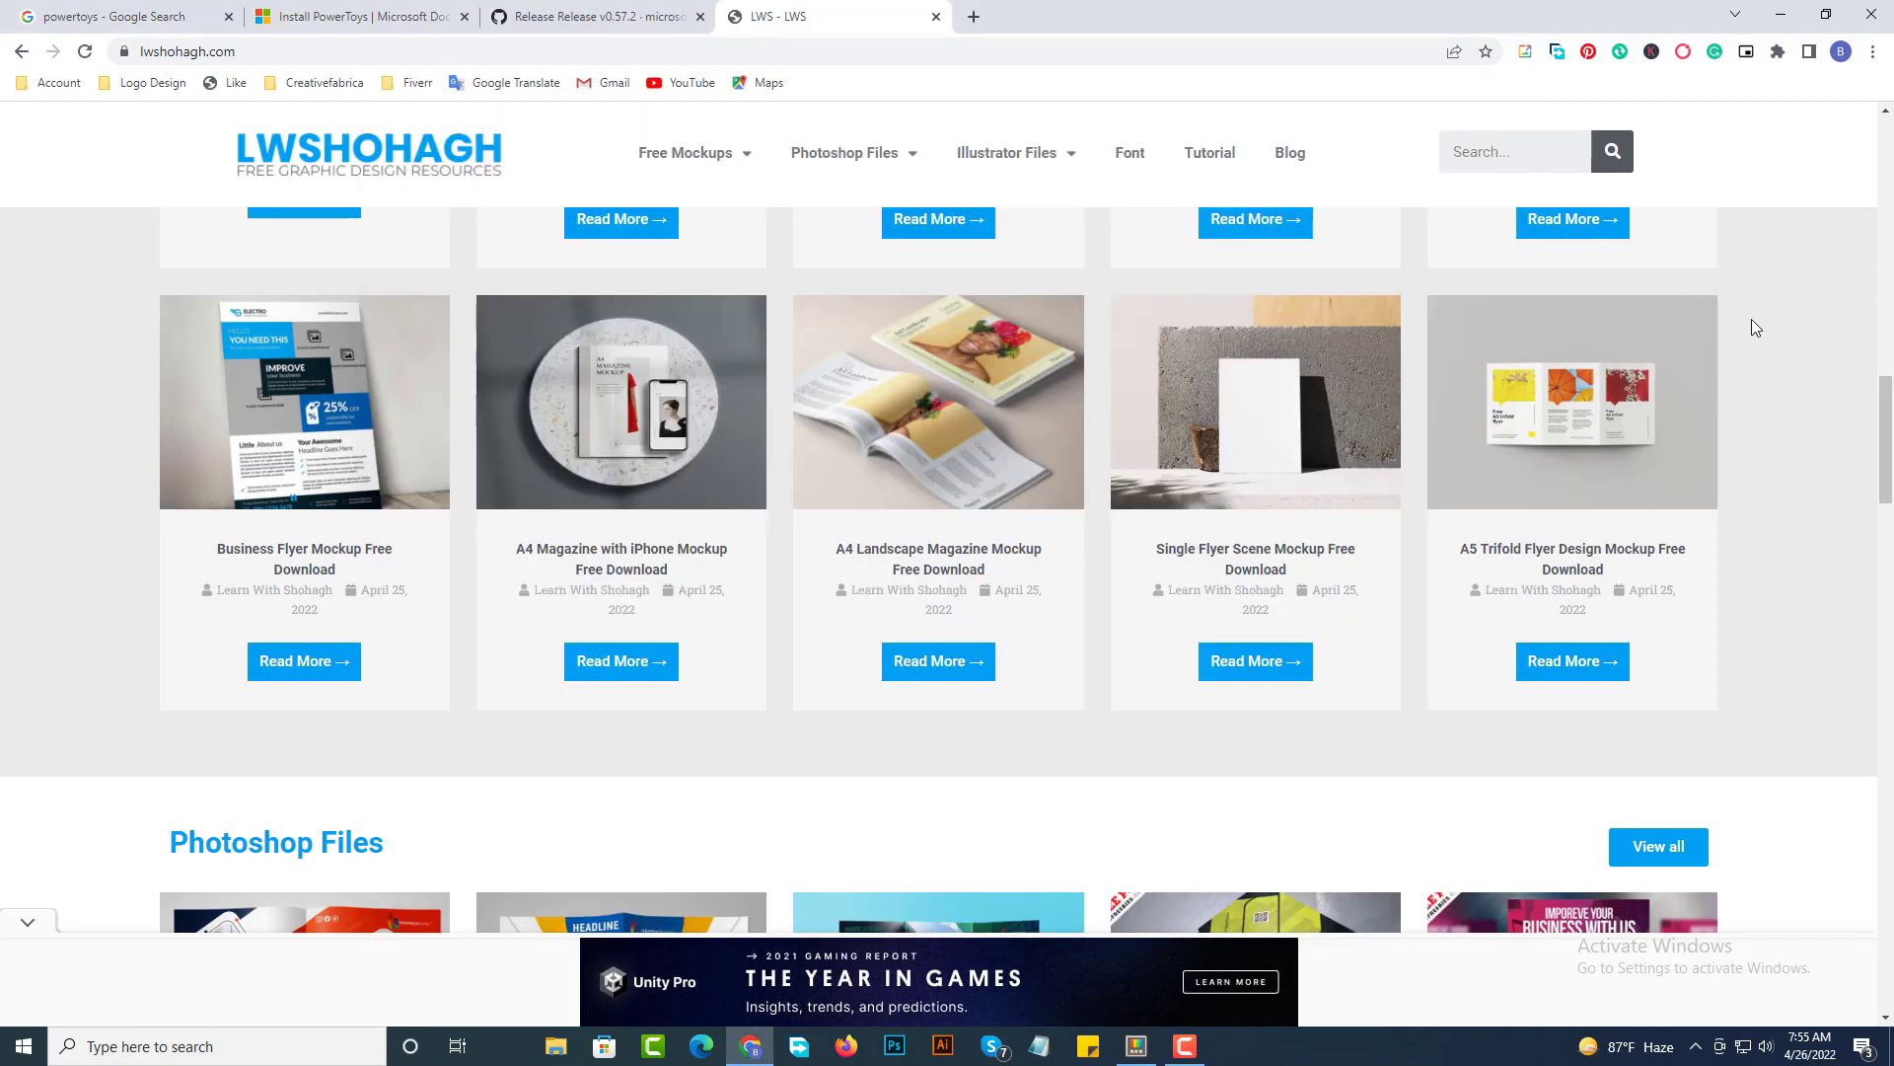
{"action": "key", "text": "super+shift+c"}
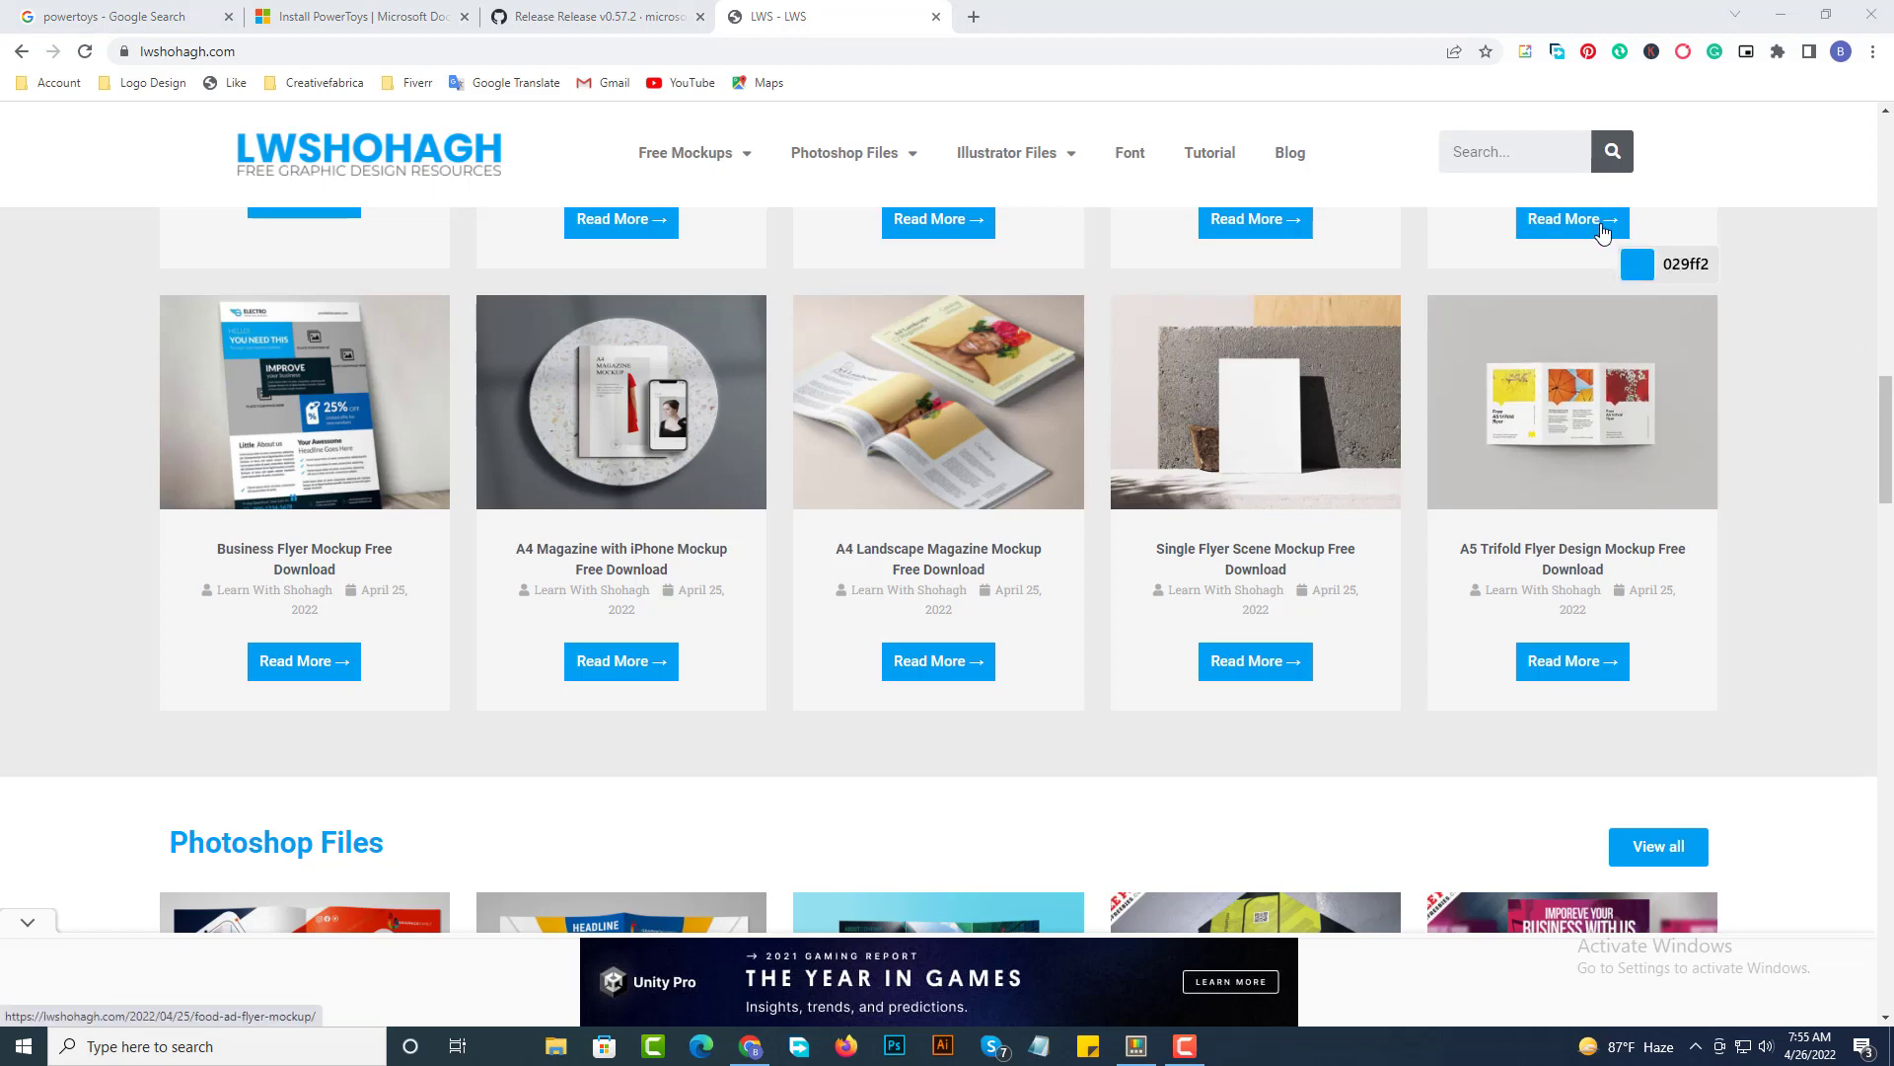
{"action": "key", "text": "Escape"}
{"action": "left_click", "coordinate": [1137, 1045]}
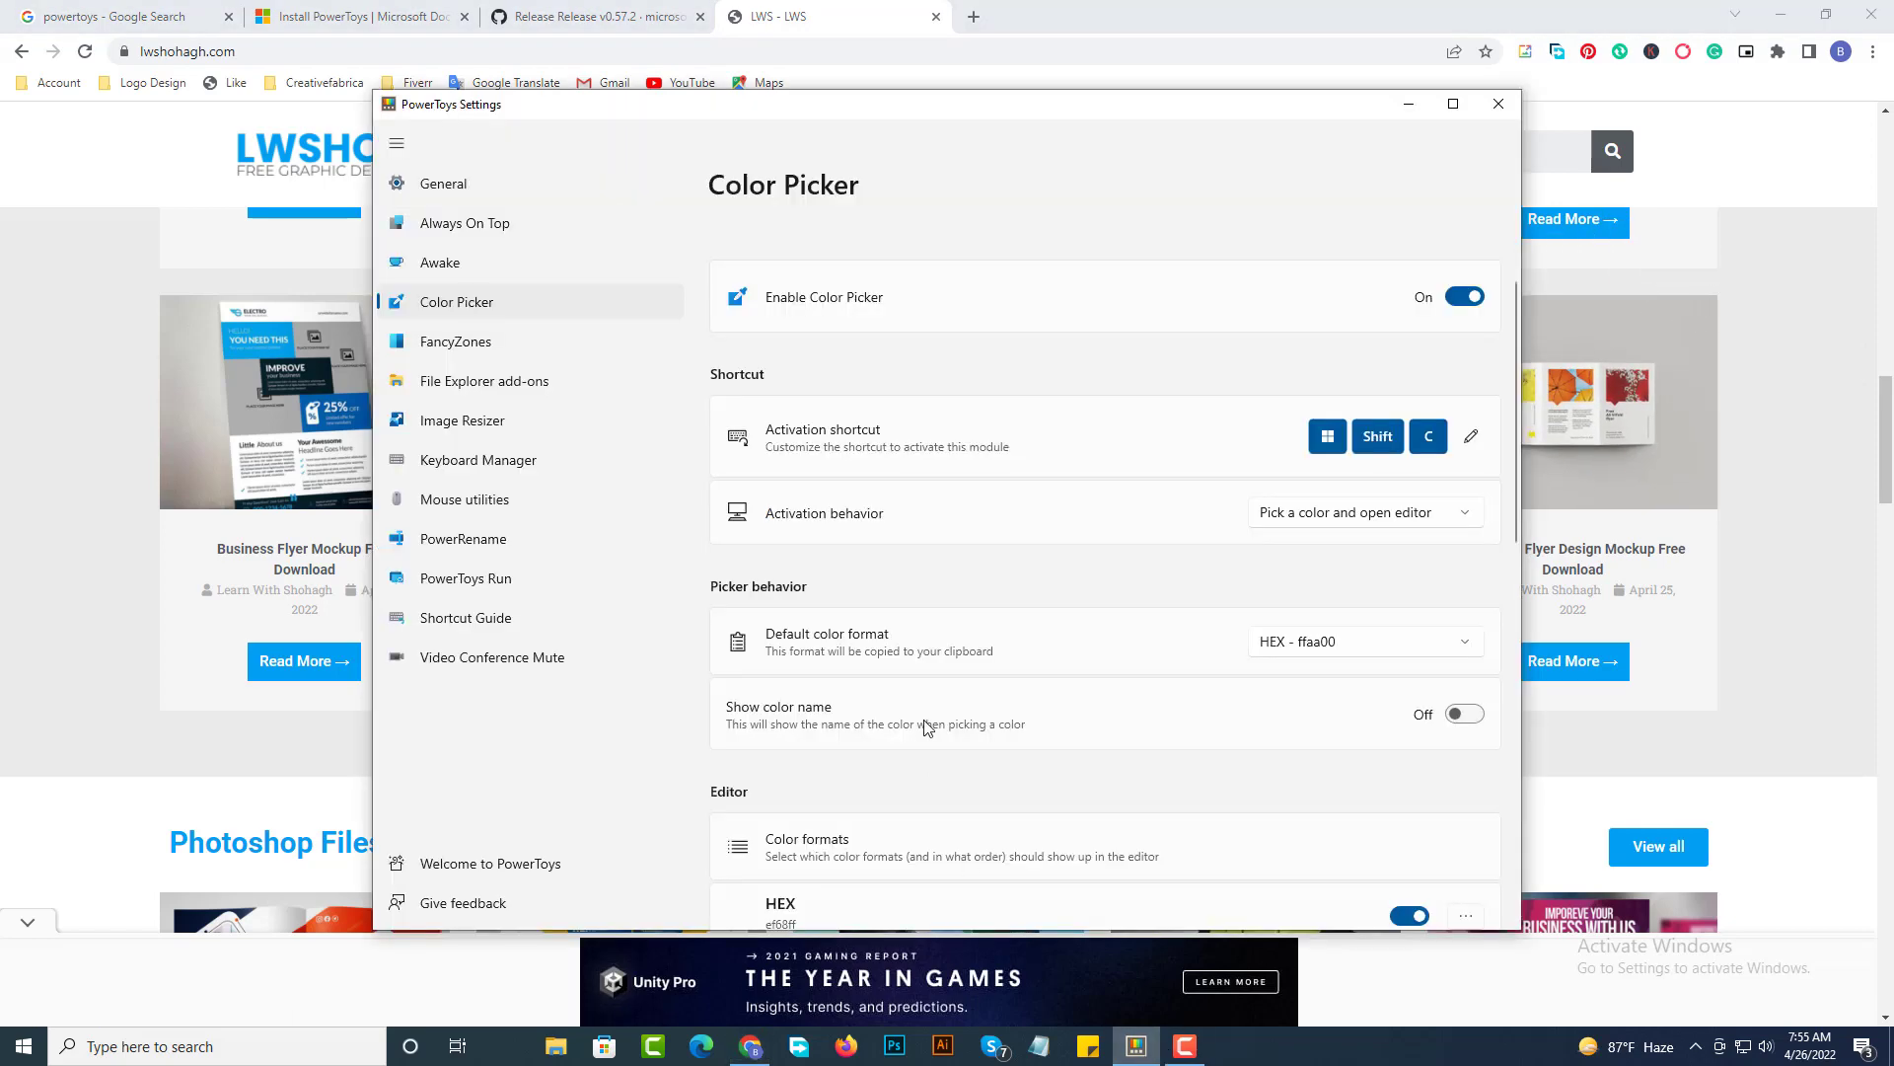
Review the FancyZones settings and its activation shortcut, then view the templates in the layout editor and close it
{"action": "left_click", "coordinate": [495, 346]}
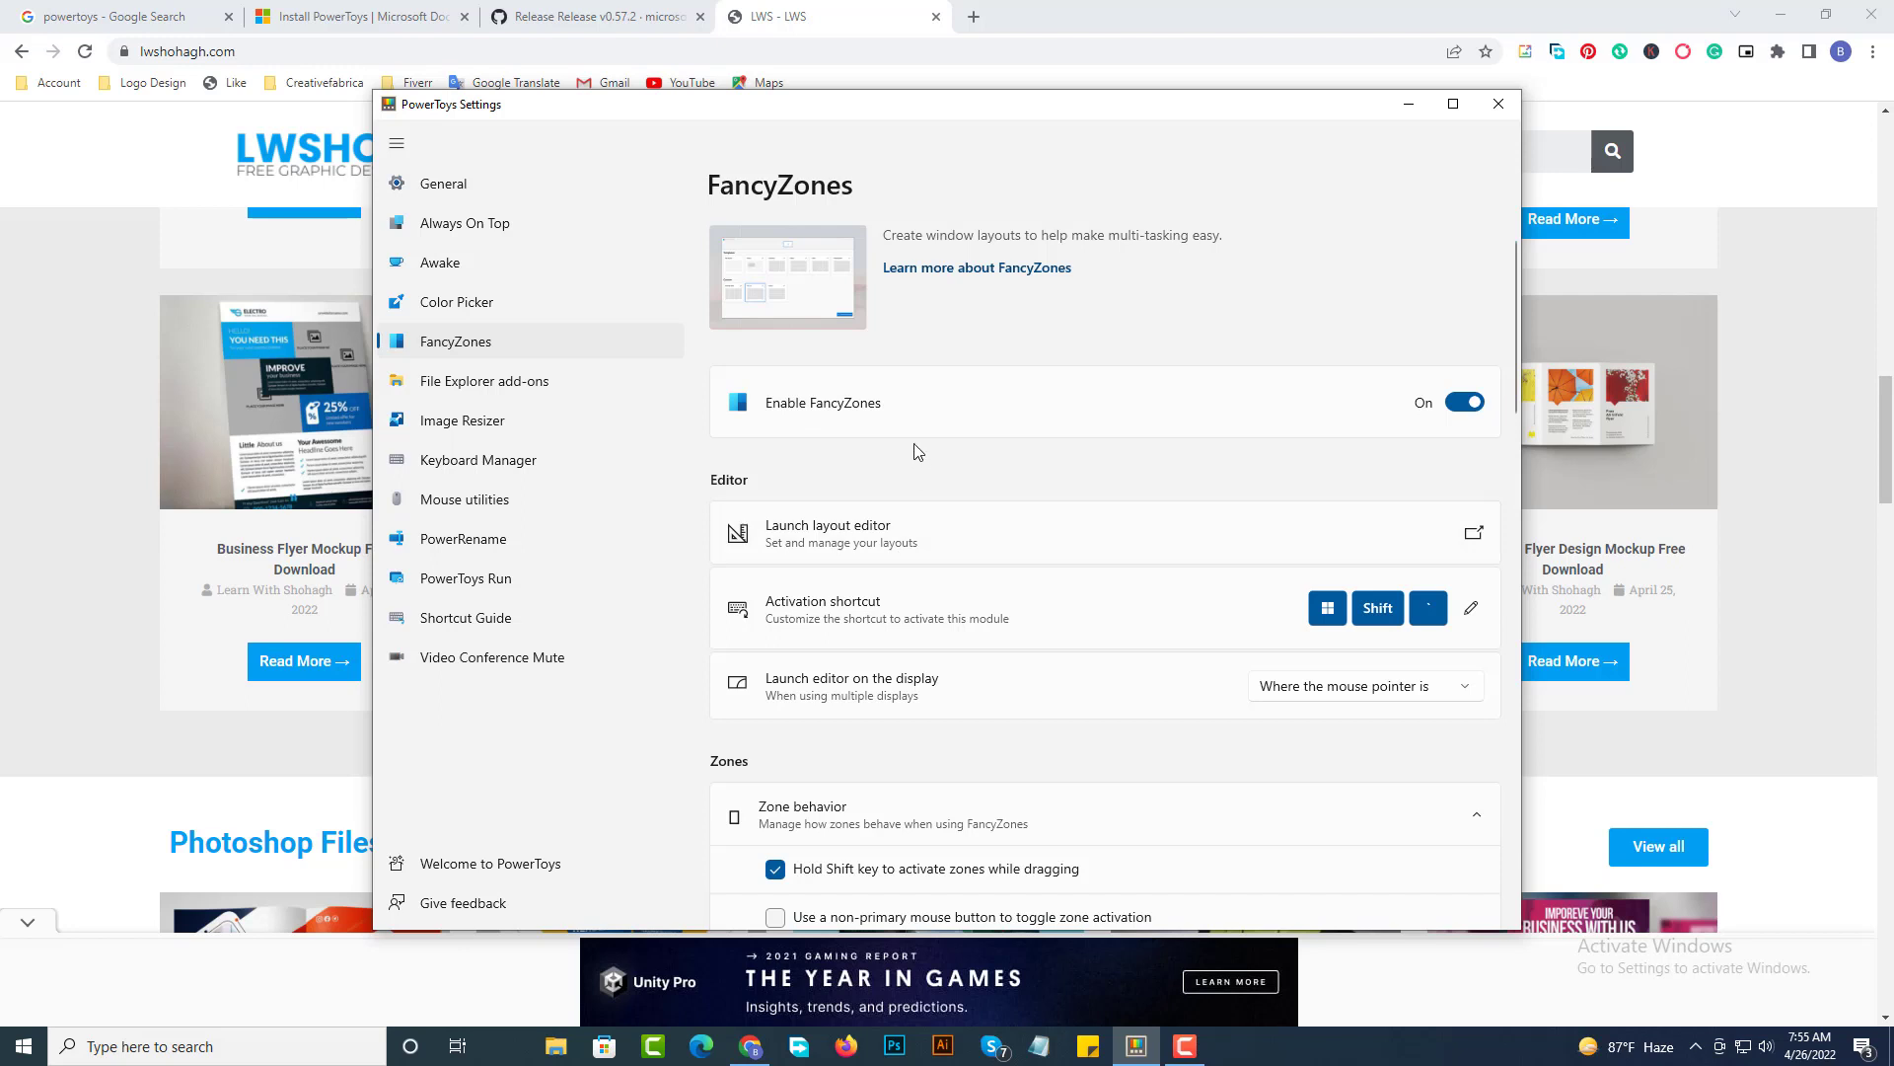
{"action": "scroll", "coordinate": [964, 567], "scroll_direction": "down", "scroll_amount": 2}
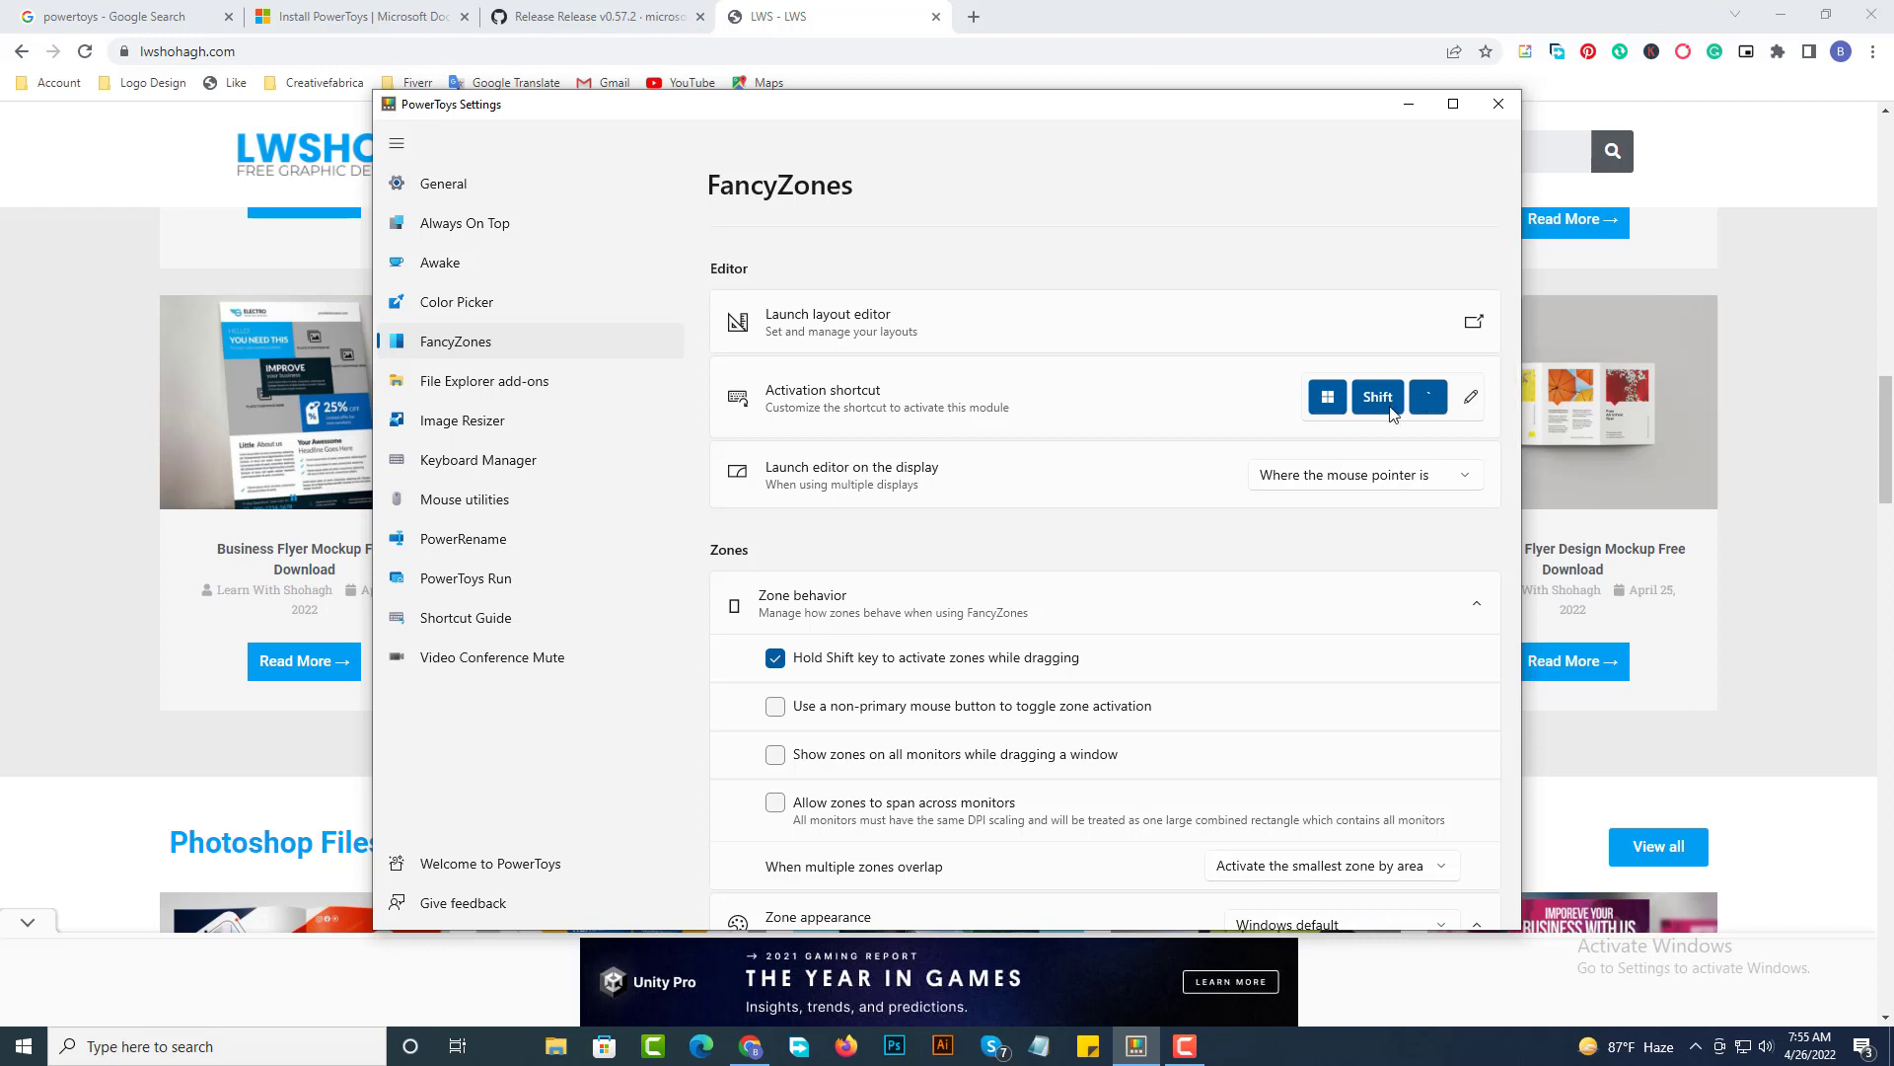
{"action": "scroll", "coordinate": [1087, 428], "scroll_direction": "up", "scroll_amount": 3}
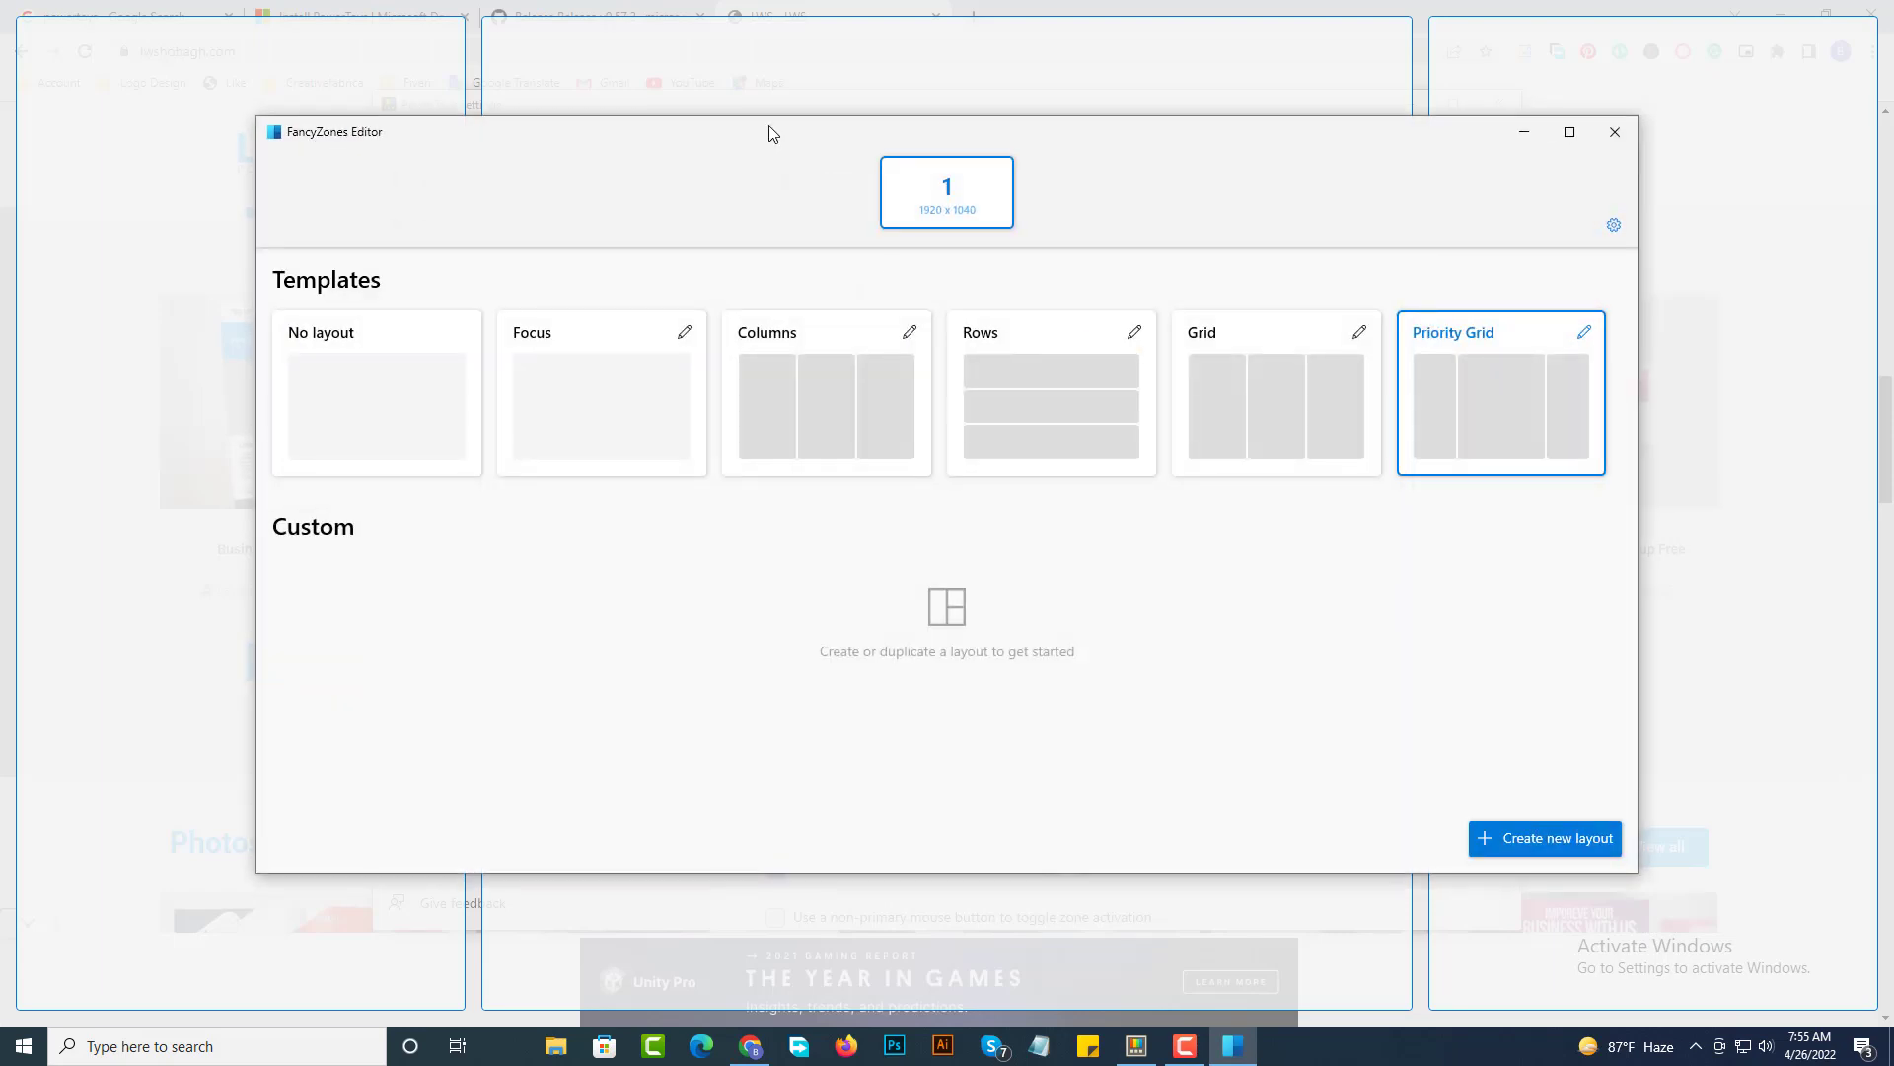
{"action": "left_click_drag", "start_coordinate": [767, 126], "coordinate": [925, 112]}
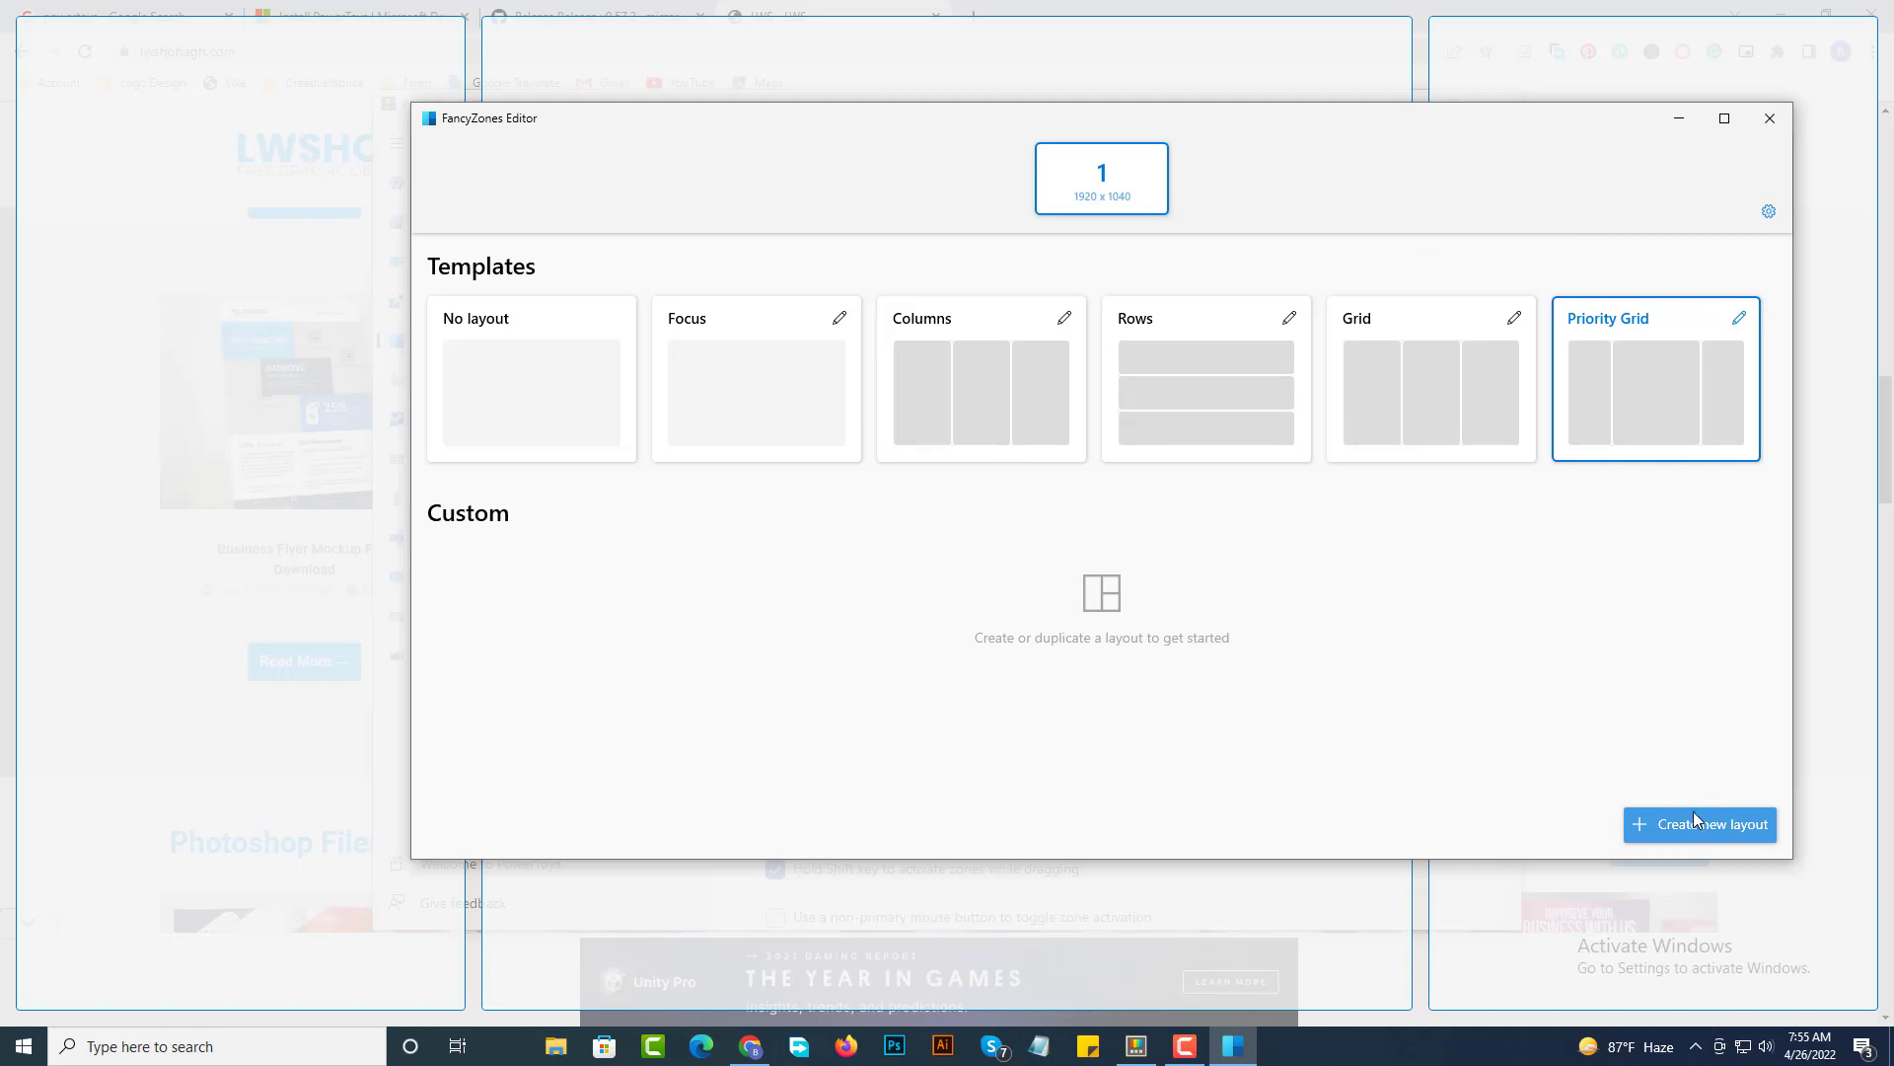
{"action": "left_click", "coordinate": [1769, 120]}
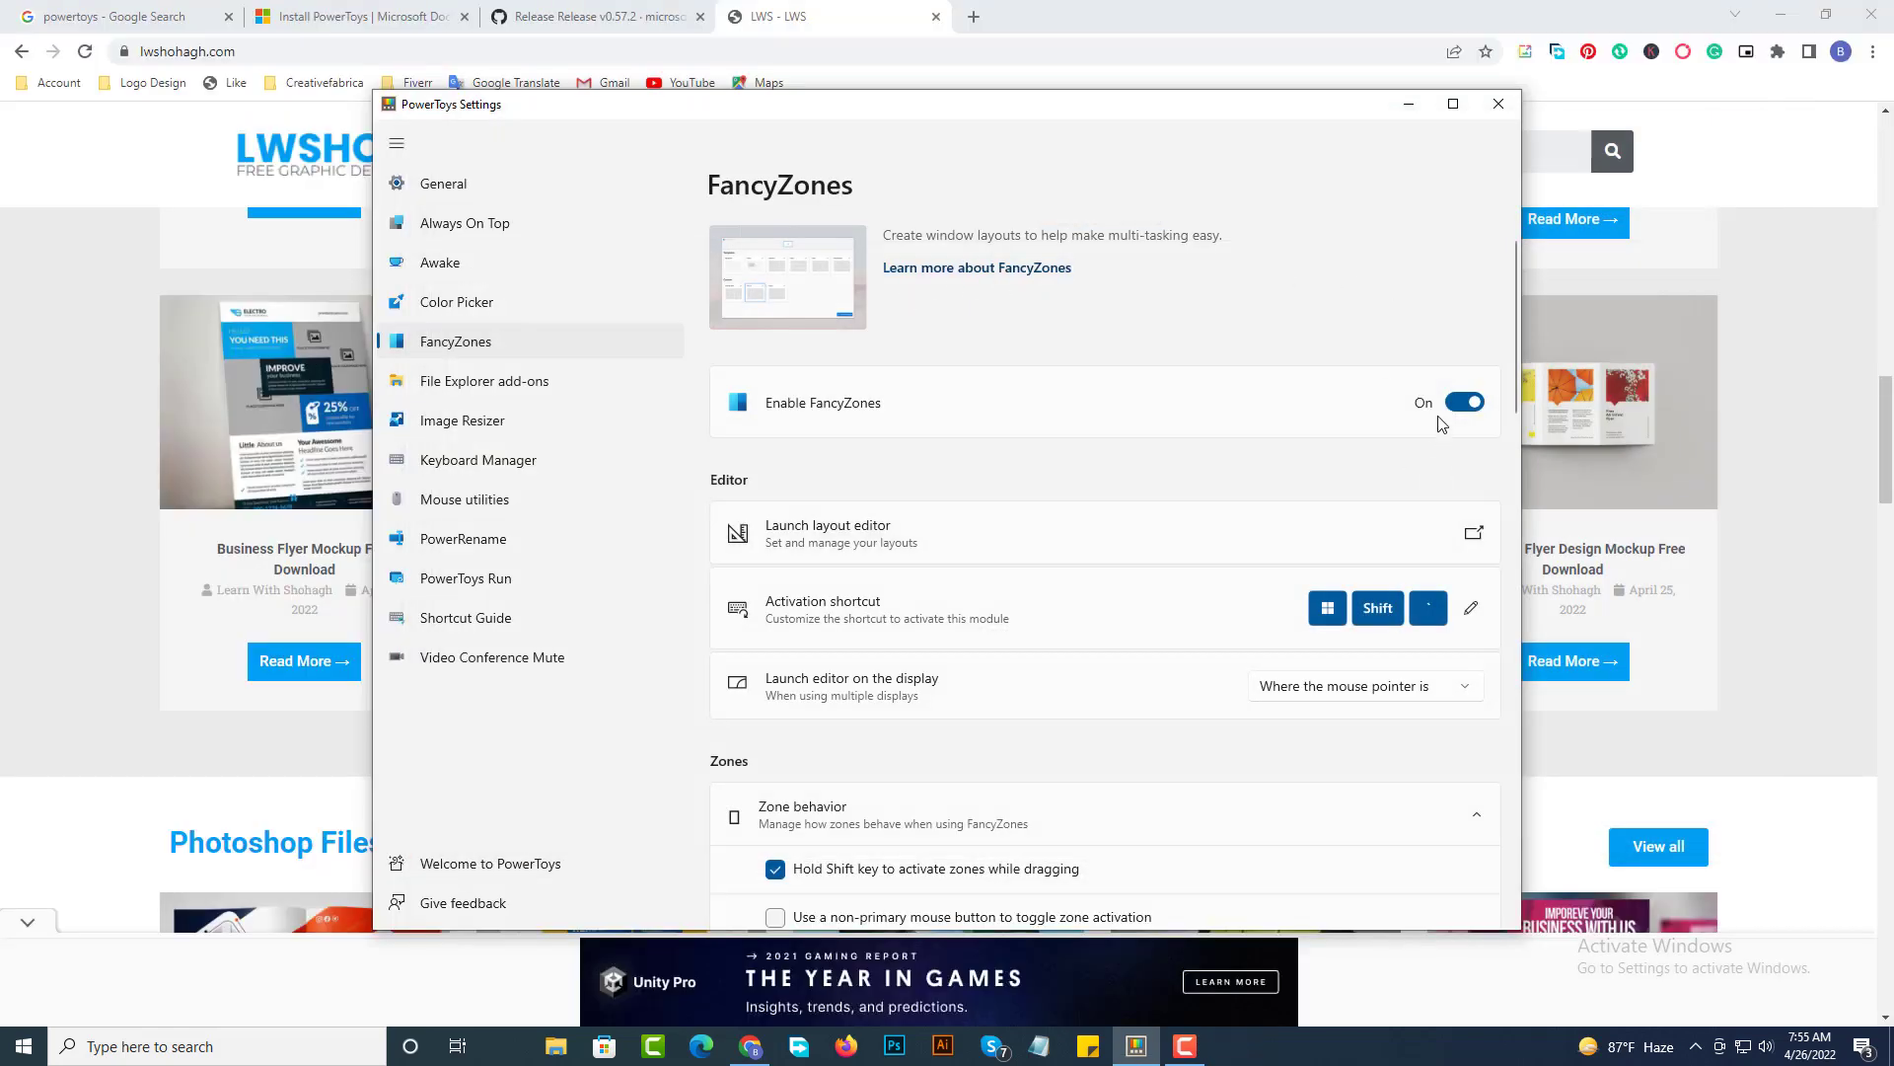
Apply the Columns template in the FancyZones layout editor and close the editor
{"action": "left_click", "coordinate": [925, 546]}
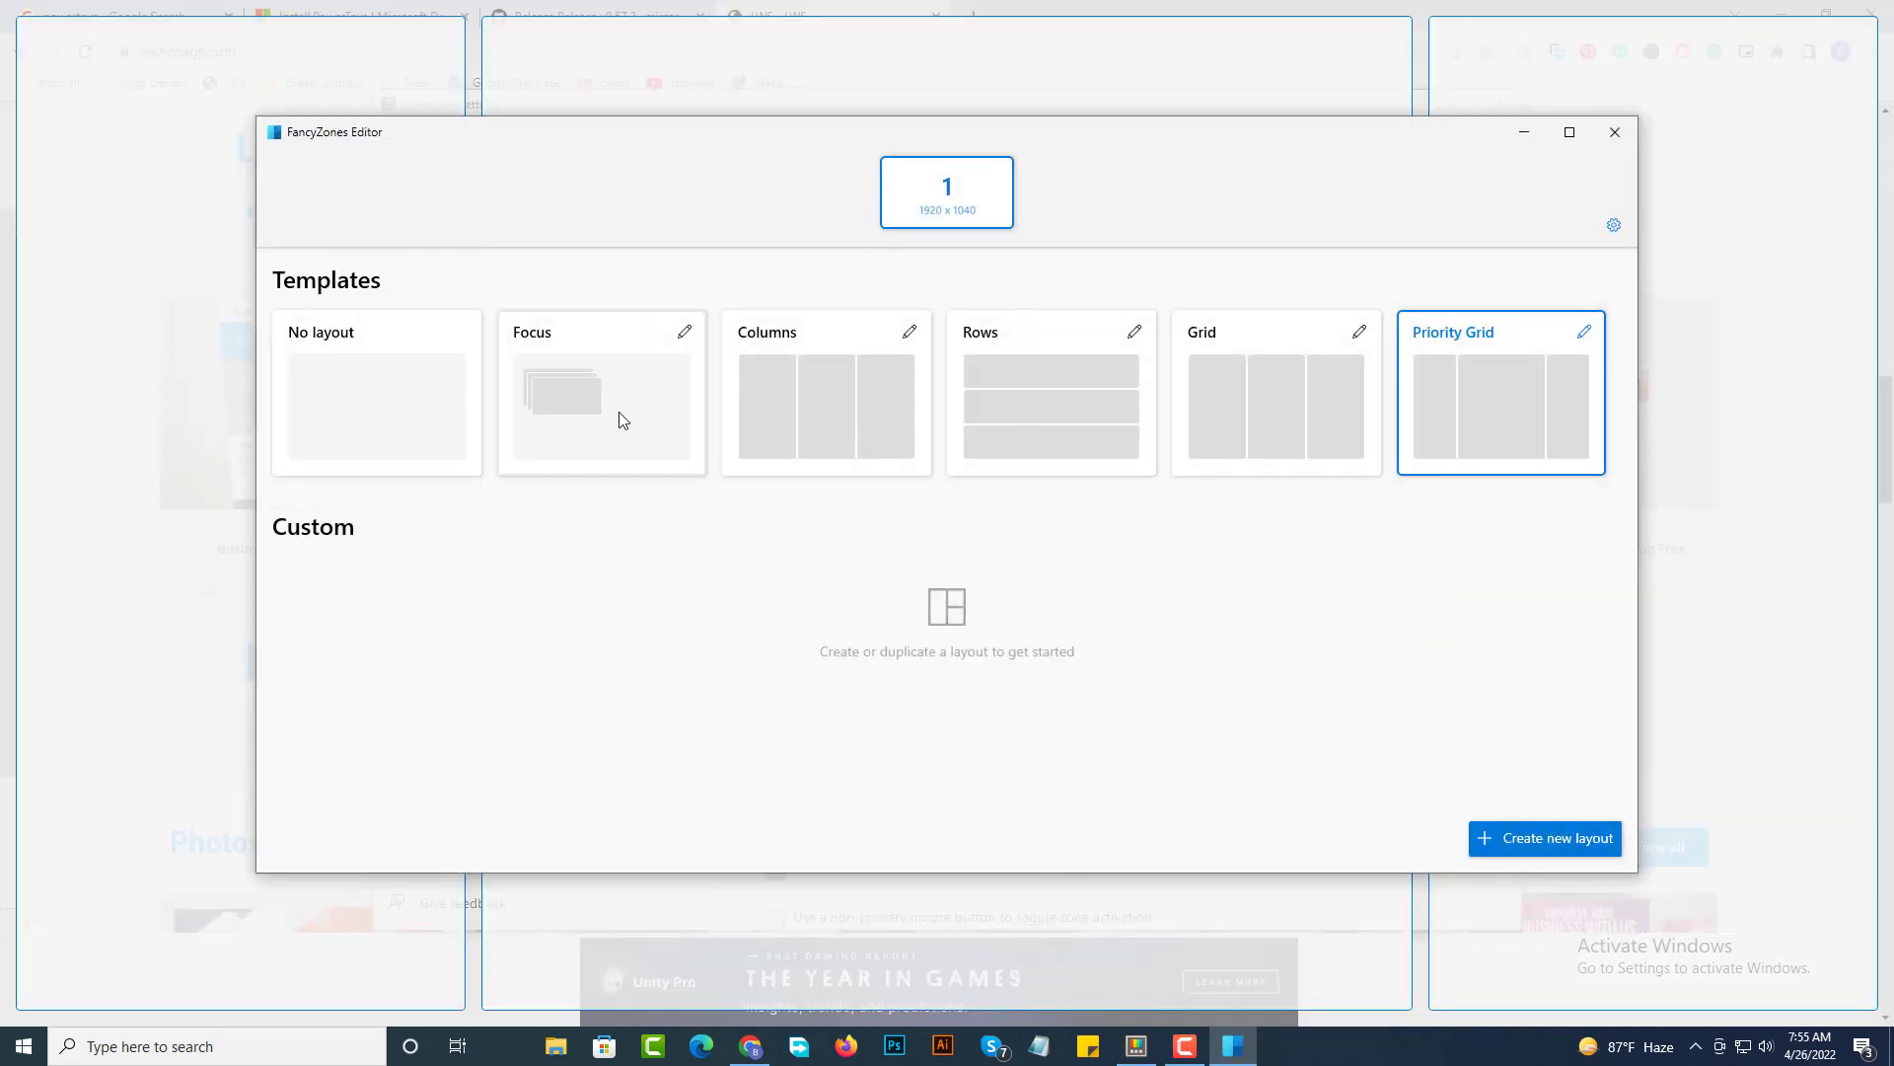
{"action": "left_click", "coordinate": [809, 399]}
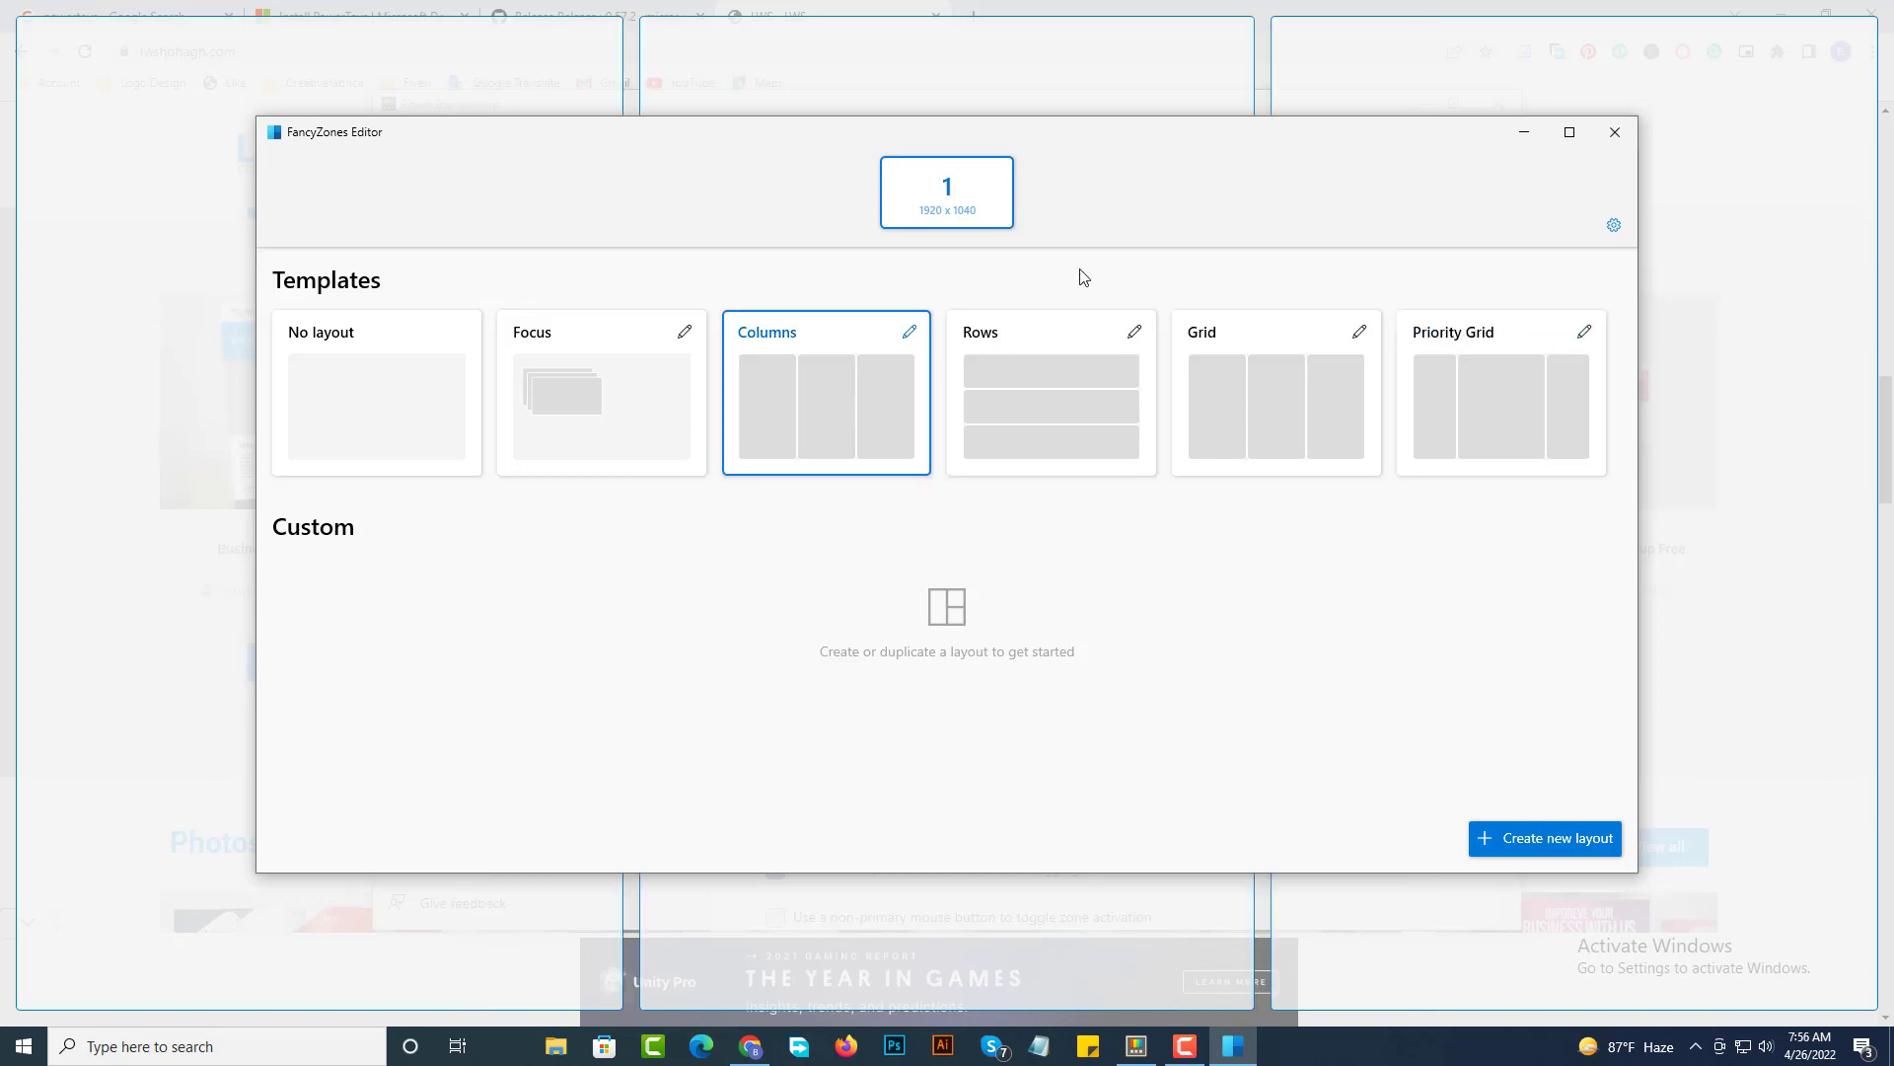
{"action": "left_click", "coordinate": [1617, 130]}
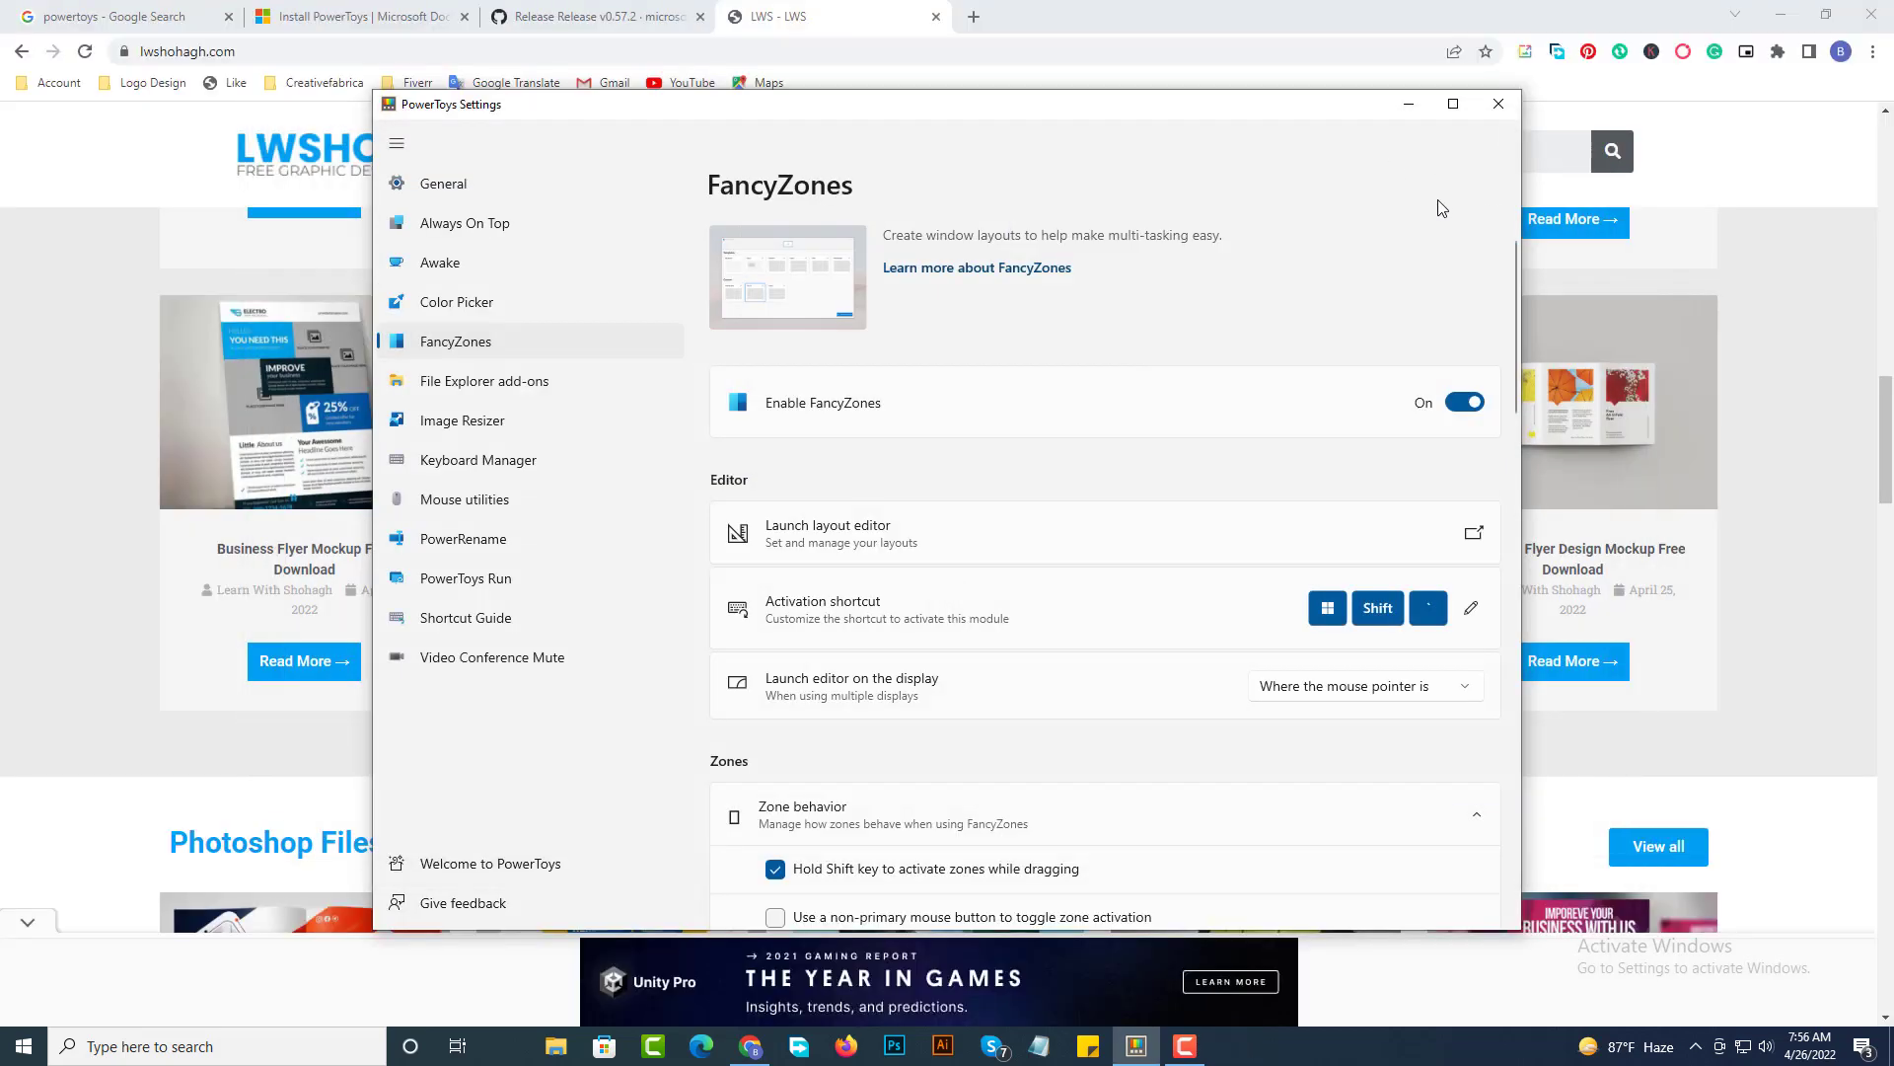
Display the FancyZones layout over the desktop, open File Explorer, and move its window over the middle zone
{"action": "left_click", "coordinate": [1011, 529]}
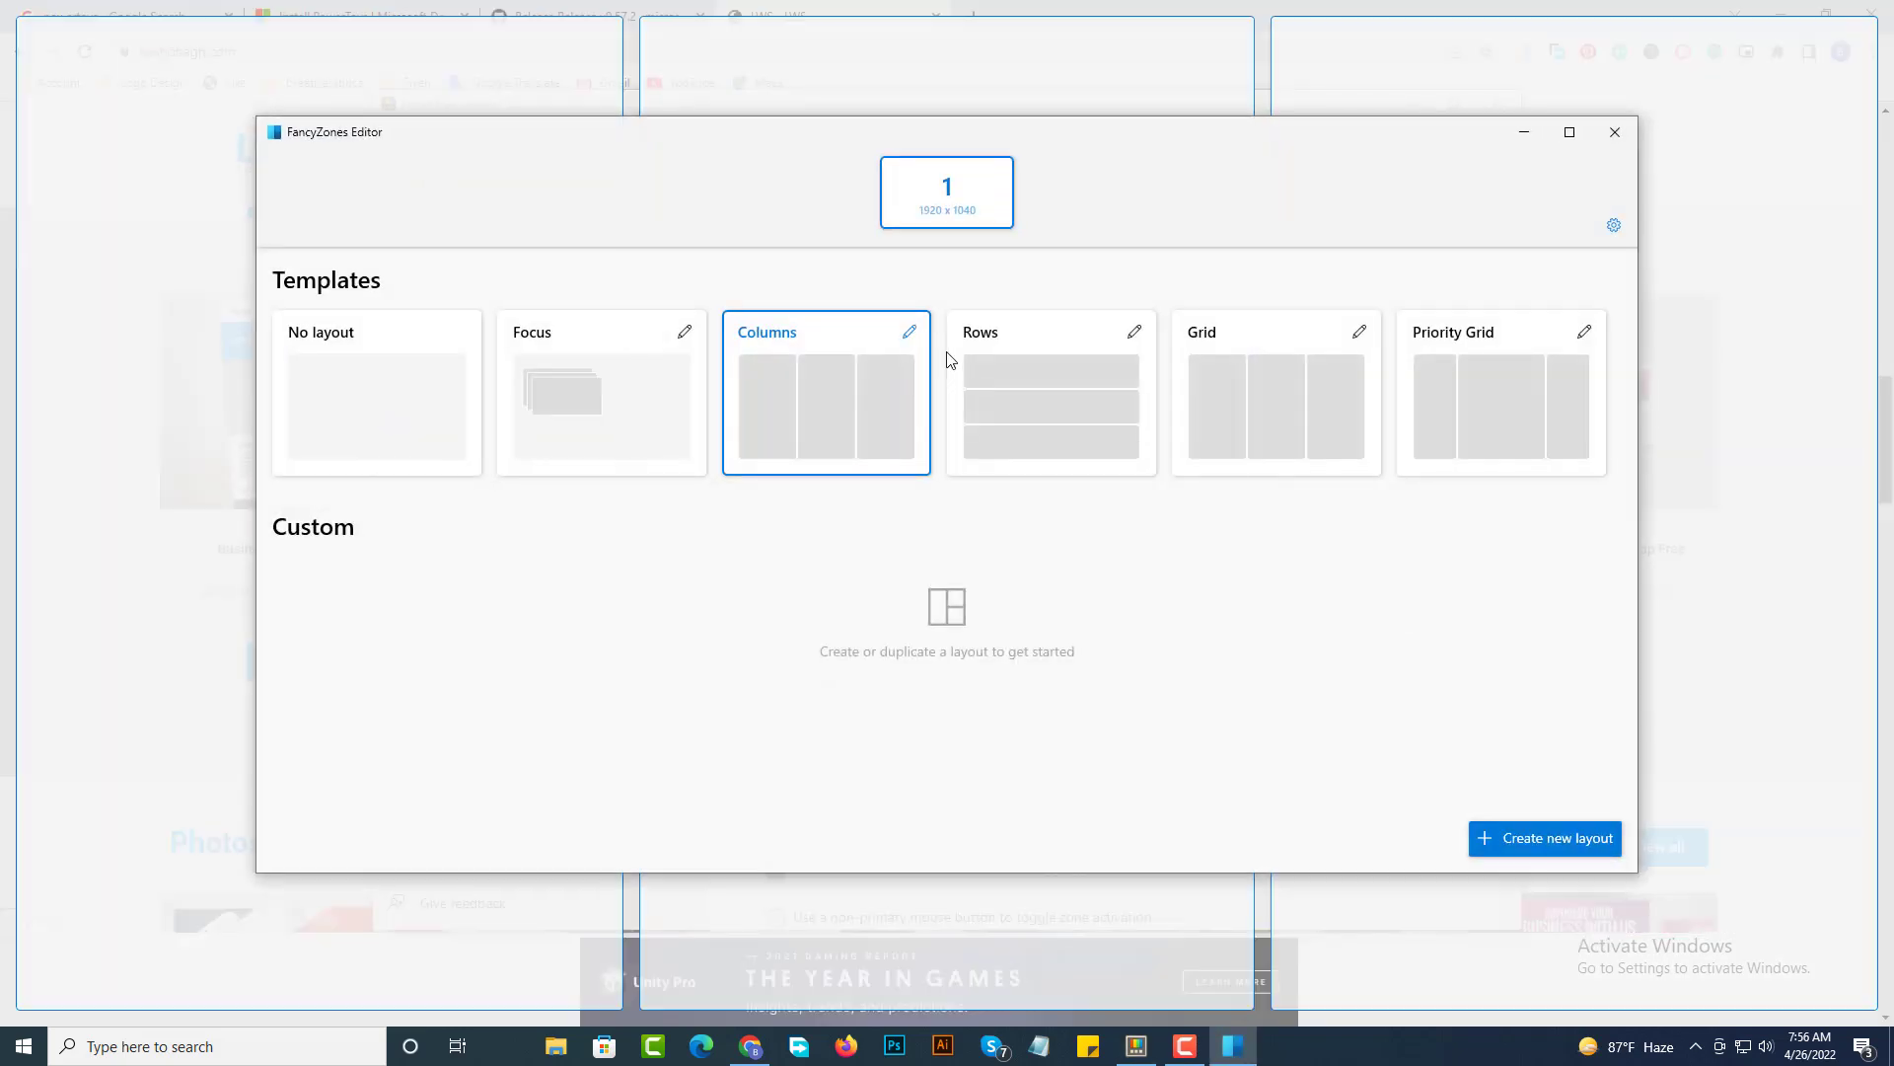
{"action": "left_click", "coordinate": [1527, 136]}
{"action": "key", "text": "super+shift+grave"}
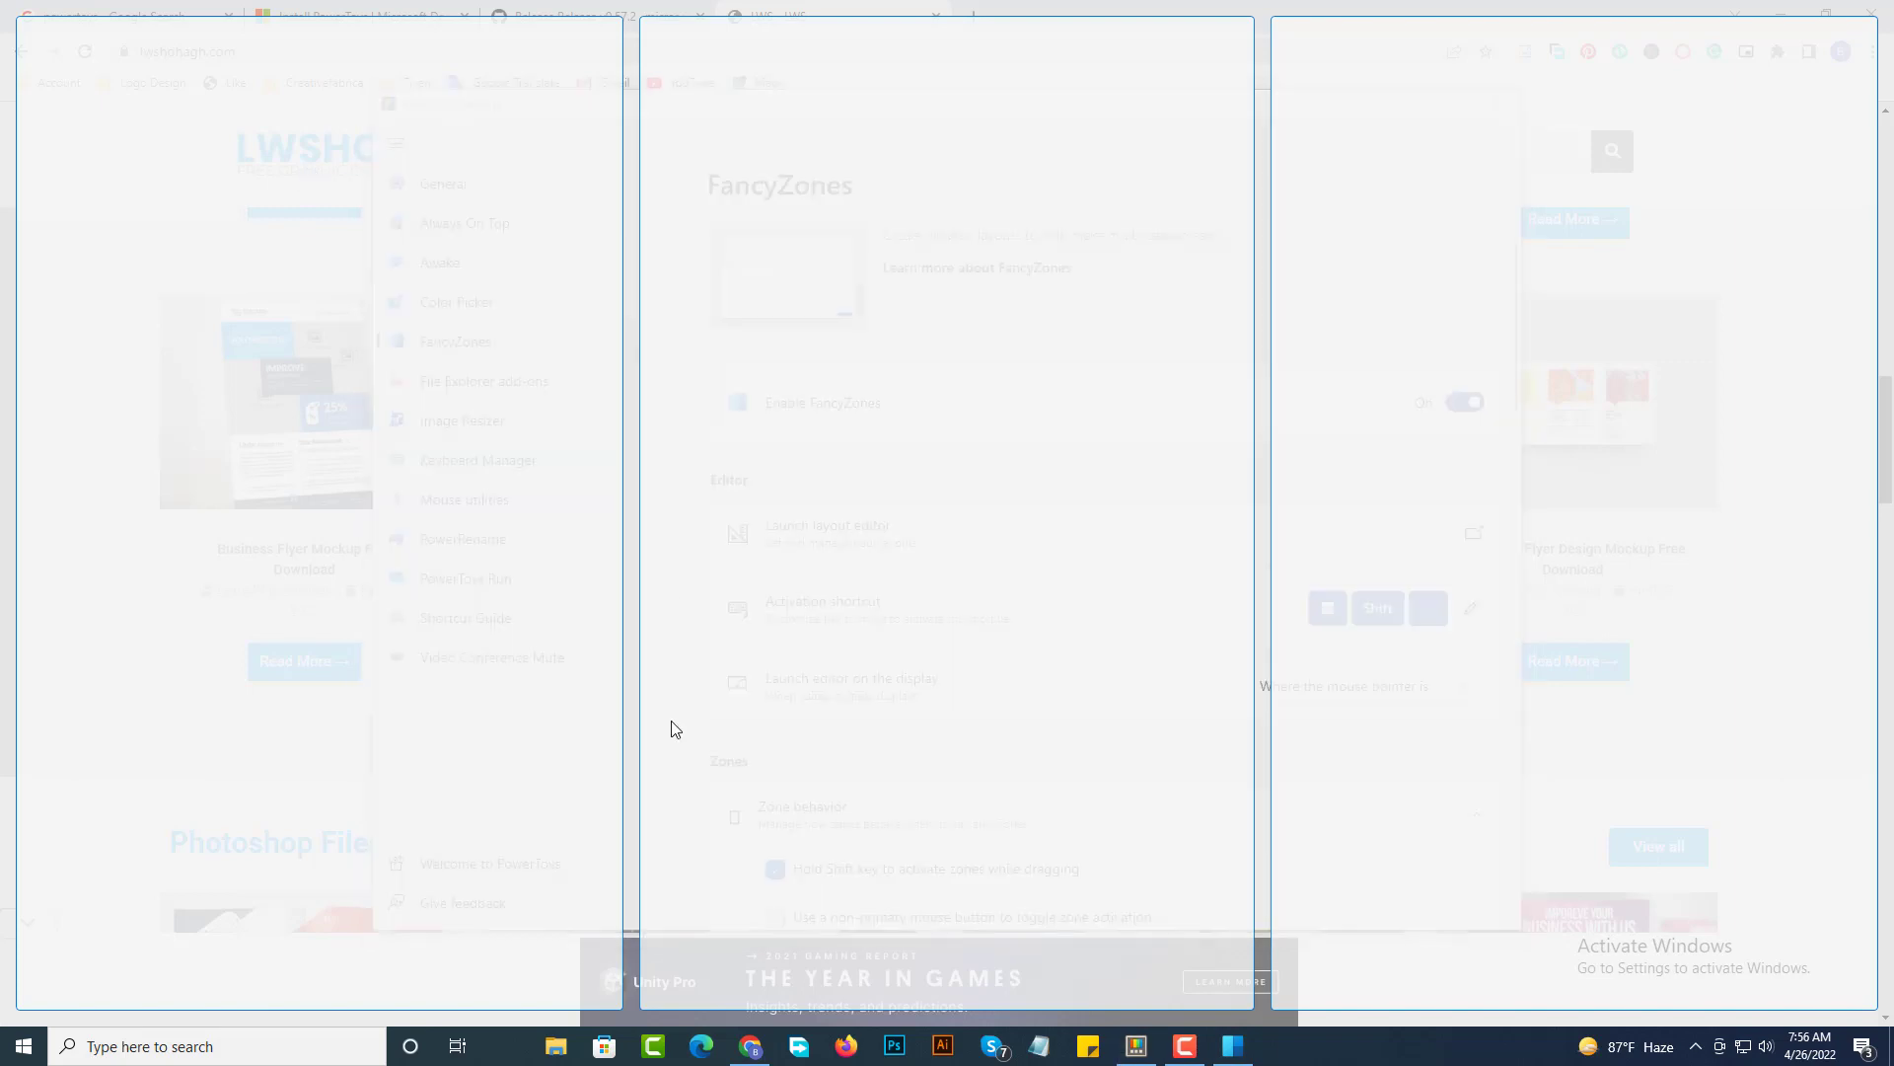
{"action": "left_click", "coordinate": [561, 1044]}
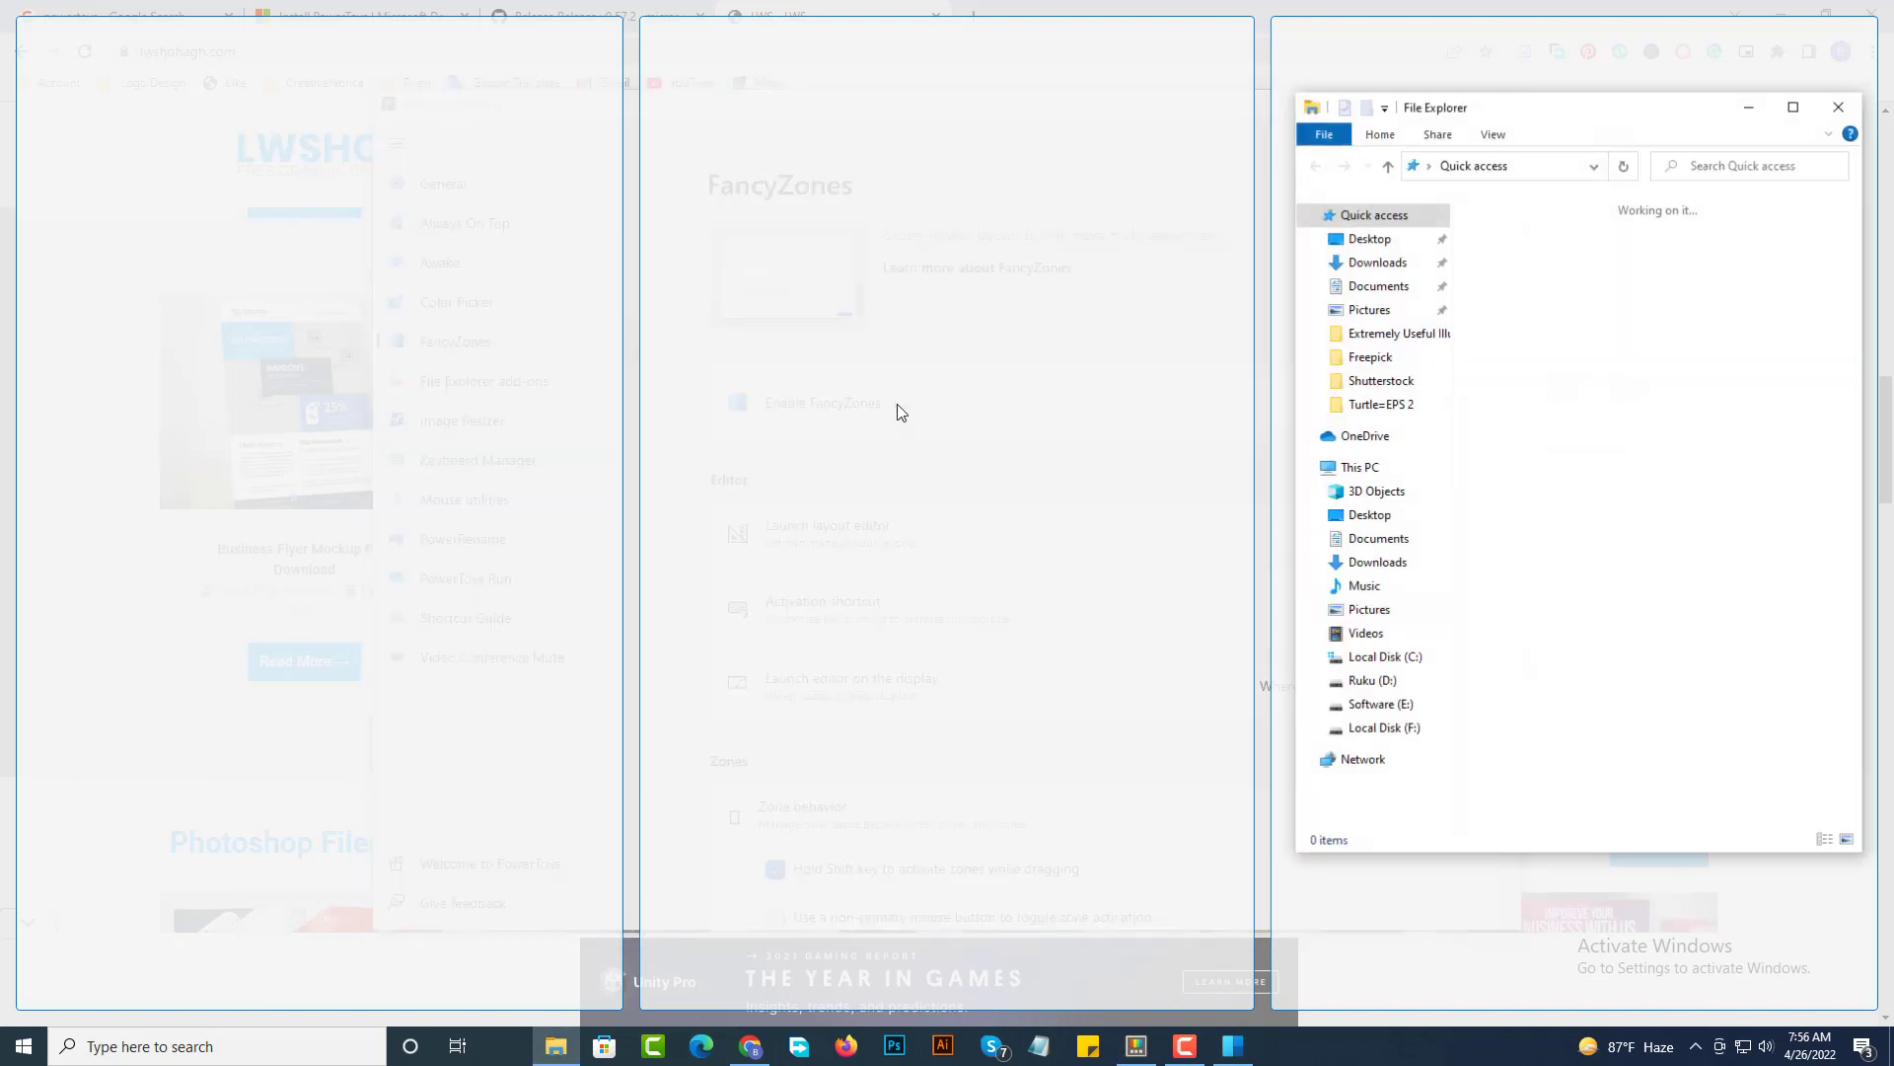
{"action": "left_click_drag", "start_coordinate": [1509, 114], "coordinate": [1044, 165]}
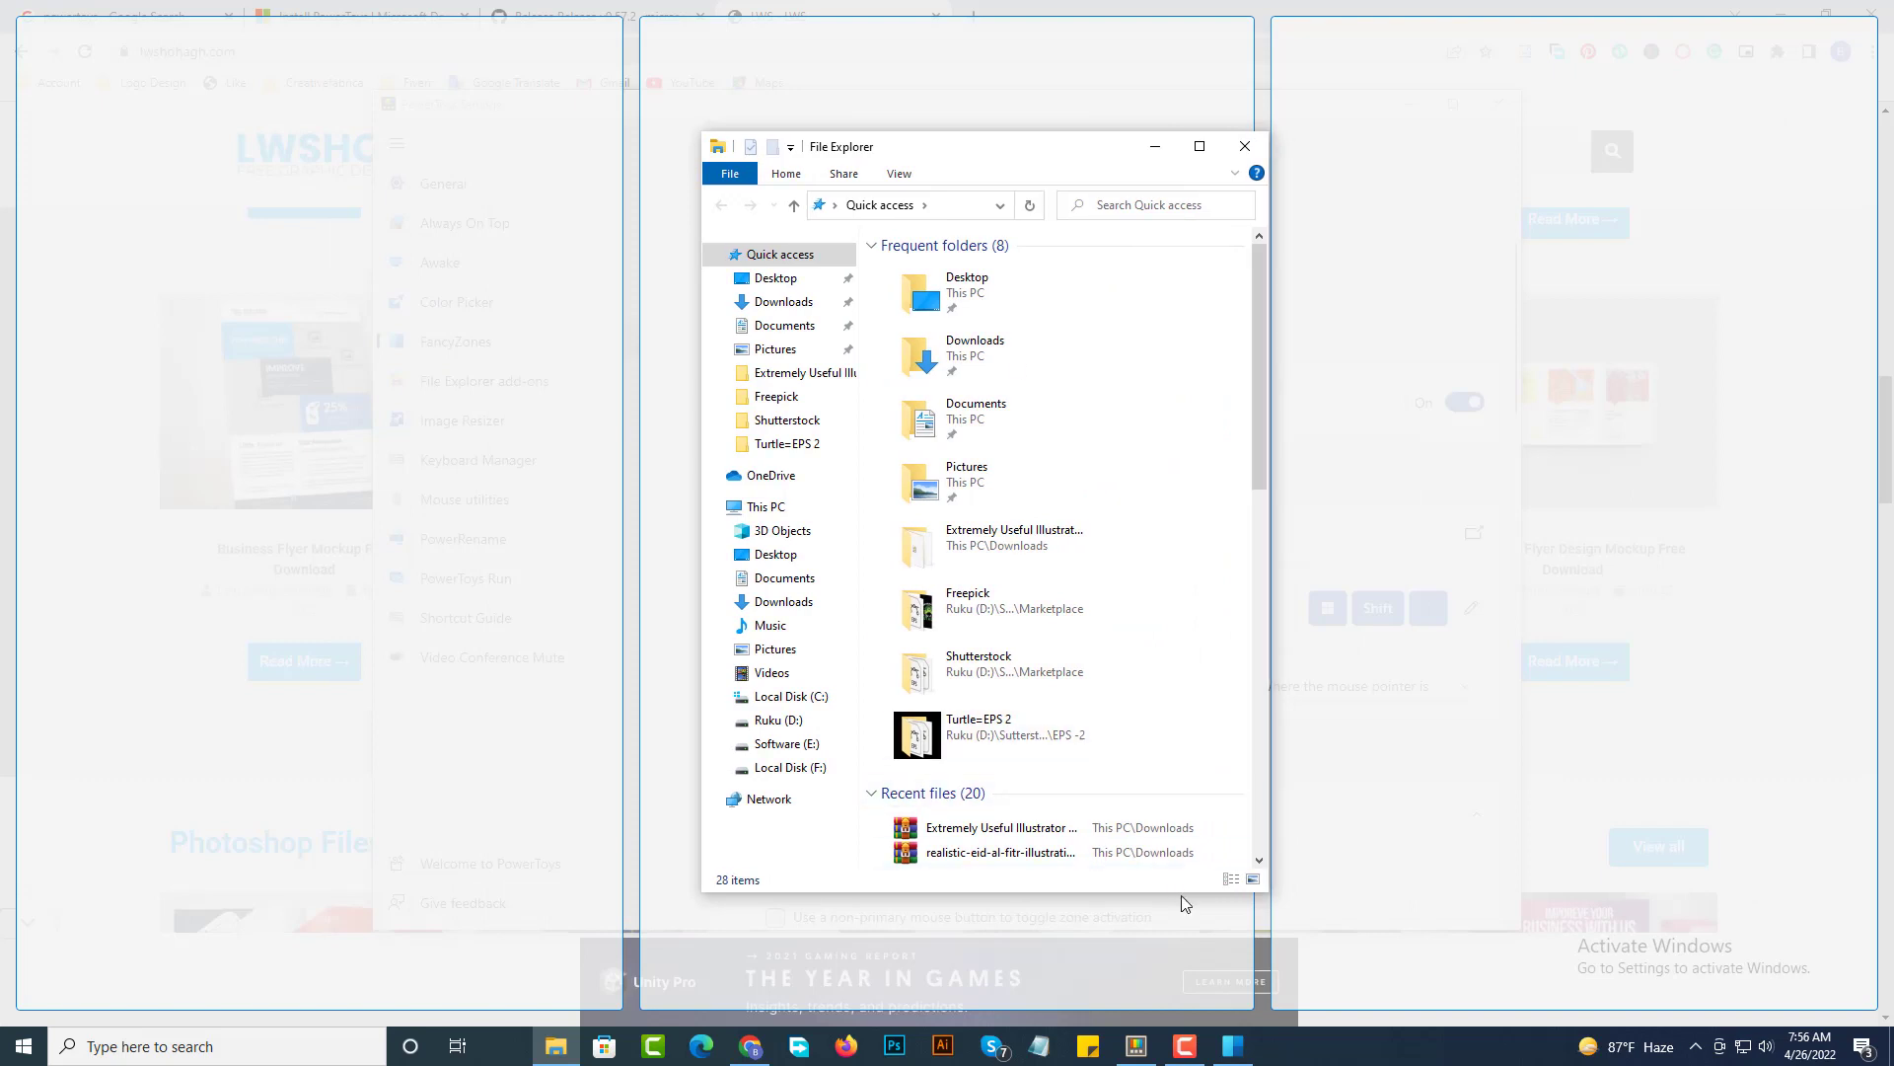
Bring PowerToys Settings forward, reopen the layout editor, and try the Rows template before selecting the Grid template
{"action": "left_click", "coordinate": [1157, 1044]}
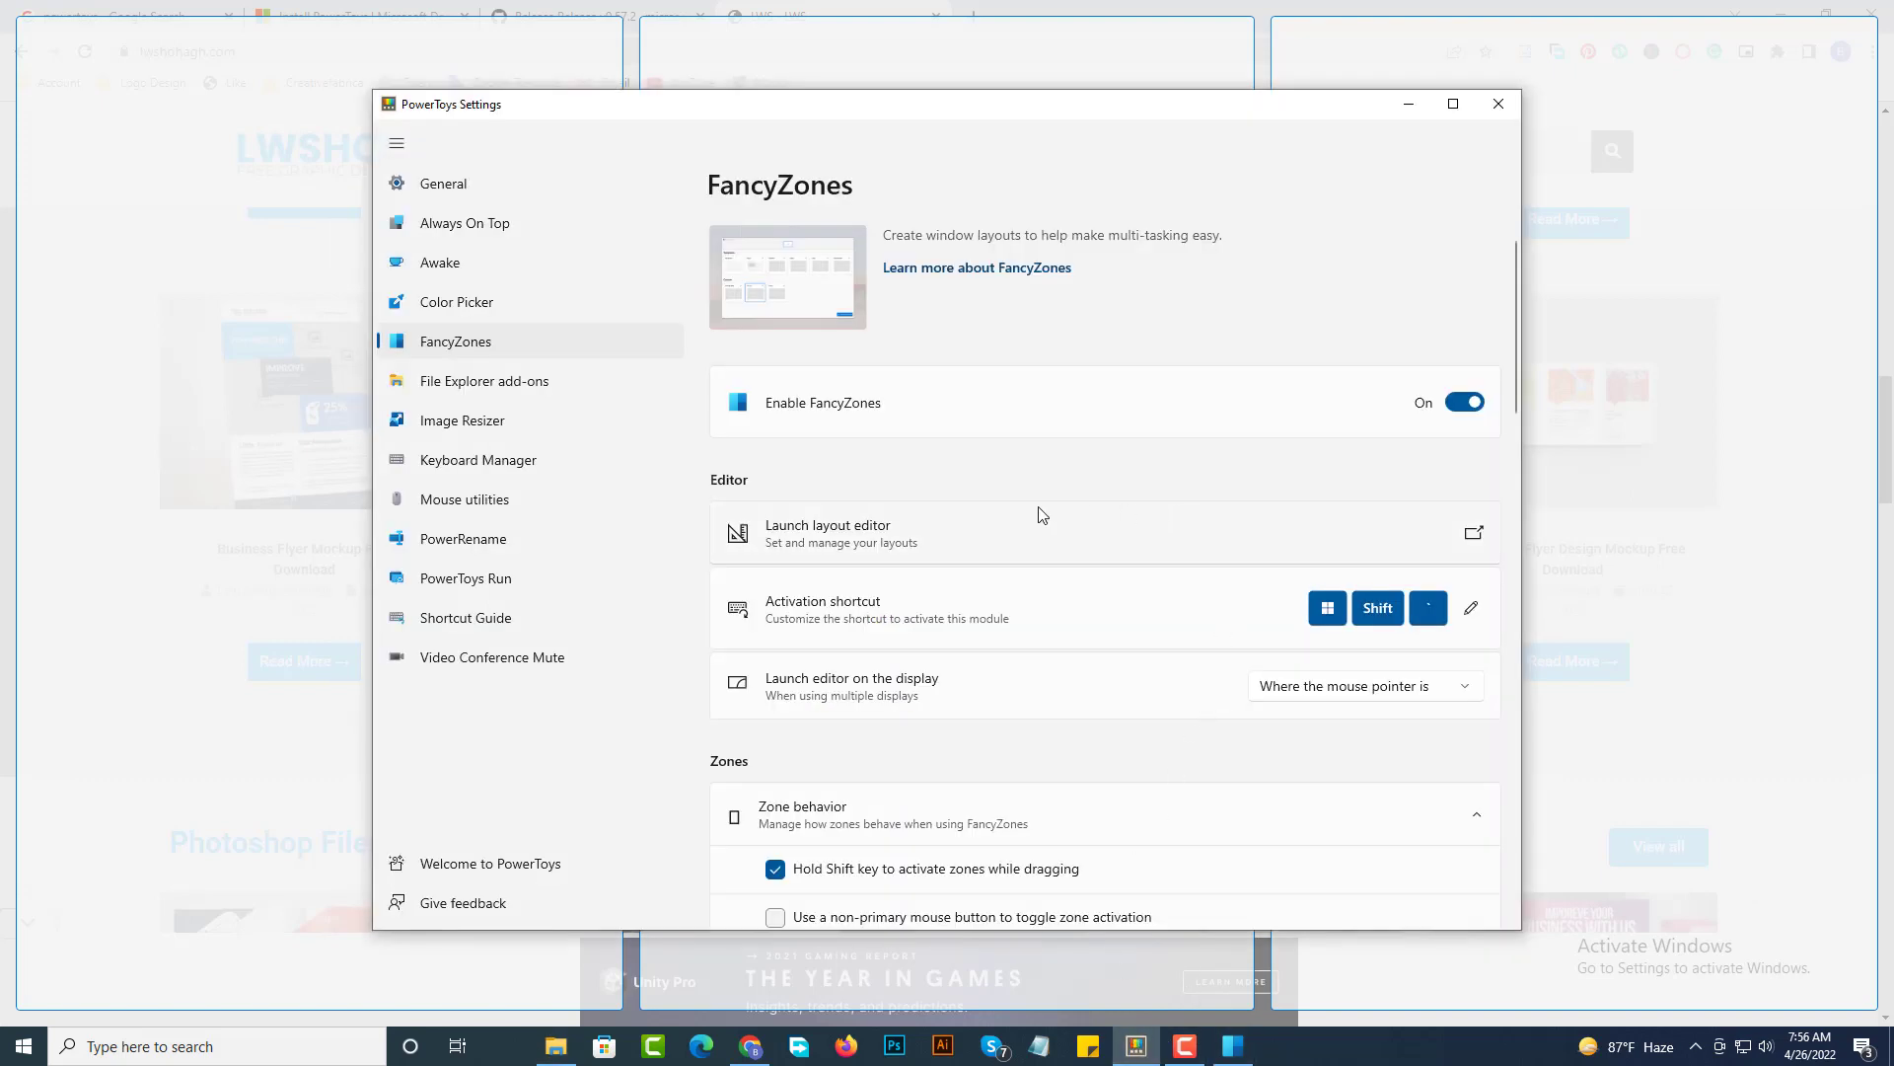
{"action": "scroll", "coordinate": [1036, 542], "scroll_direction": "down", "scroll_amount": 2}
{"action": "key", "text": "super+shift+grave"}
{"action": "left_click", "coordinate": [1028, 358]}
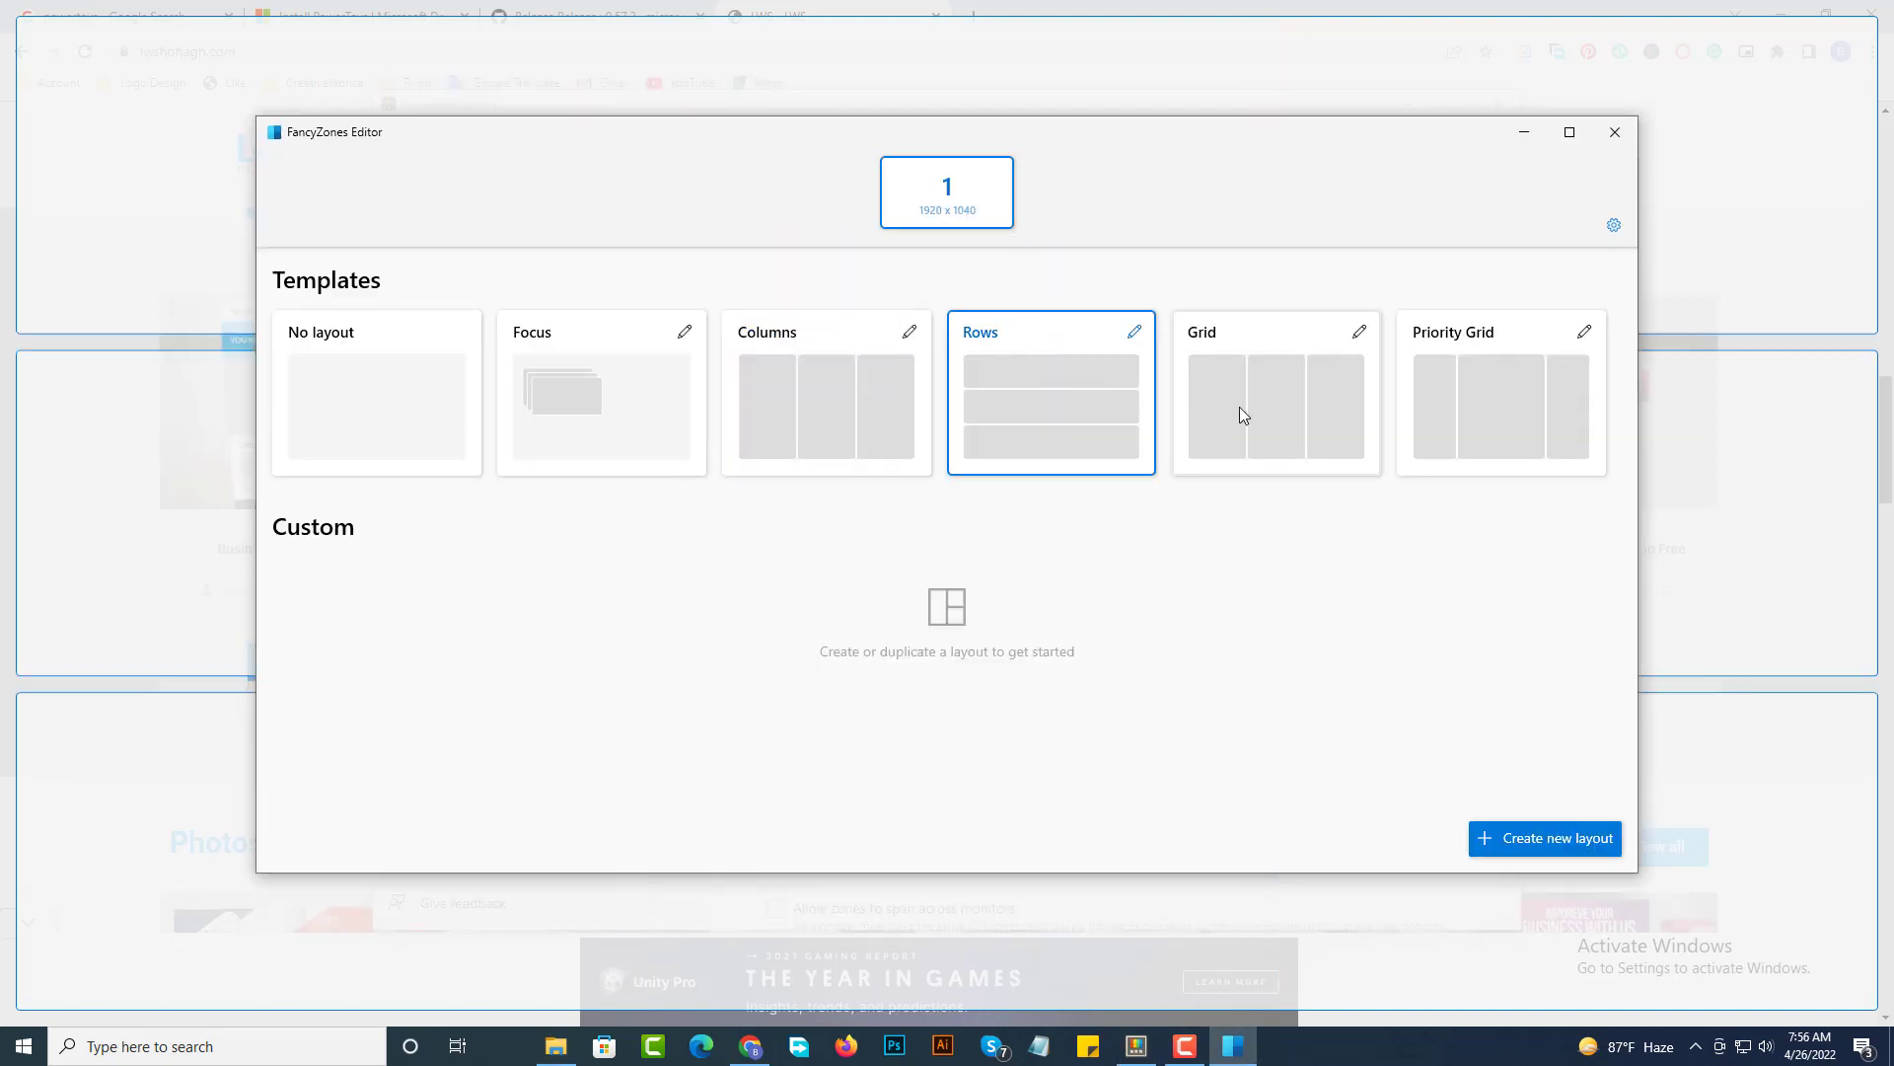
{"action": "left_click", "coordinate": [1267, 409]}
Create and save a new custom layout of the Grid type with three side-by-side zones
{"action": "left_click", "coordinate": [1522, 840]}
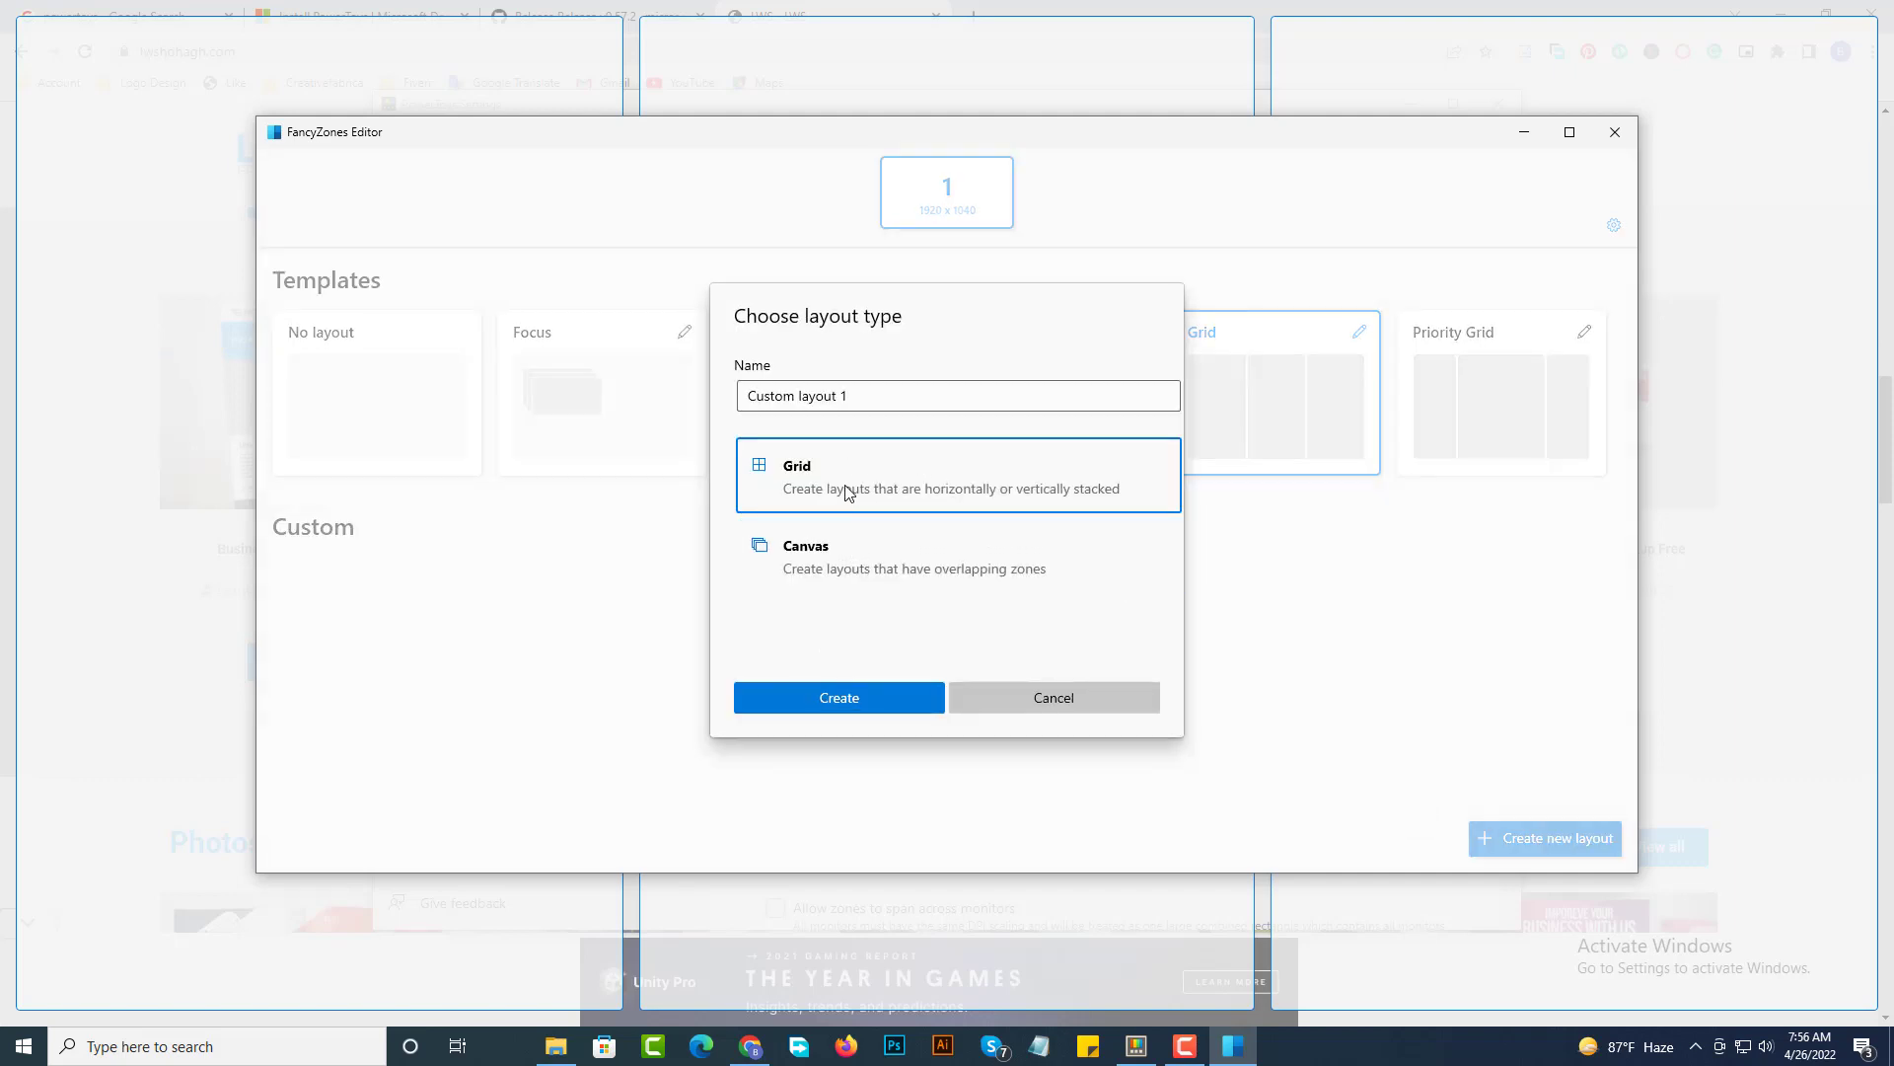
{"action": "left_click", "coordinate": [856, 696]}
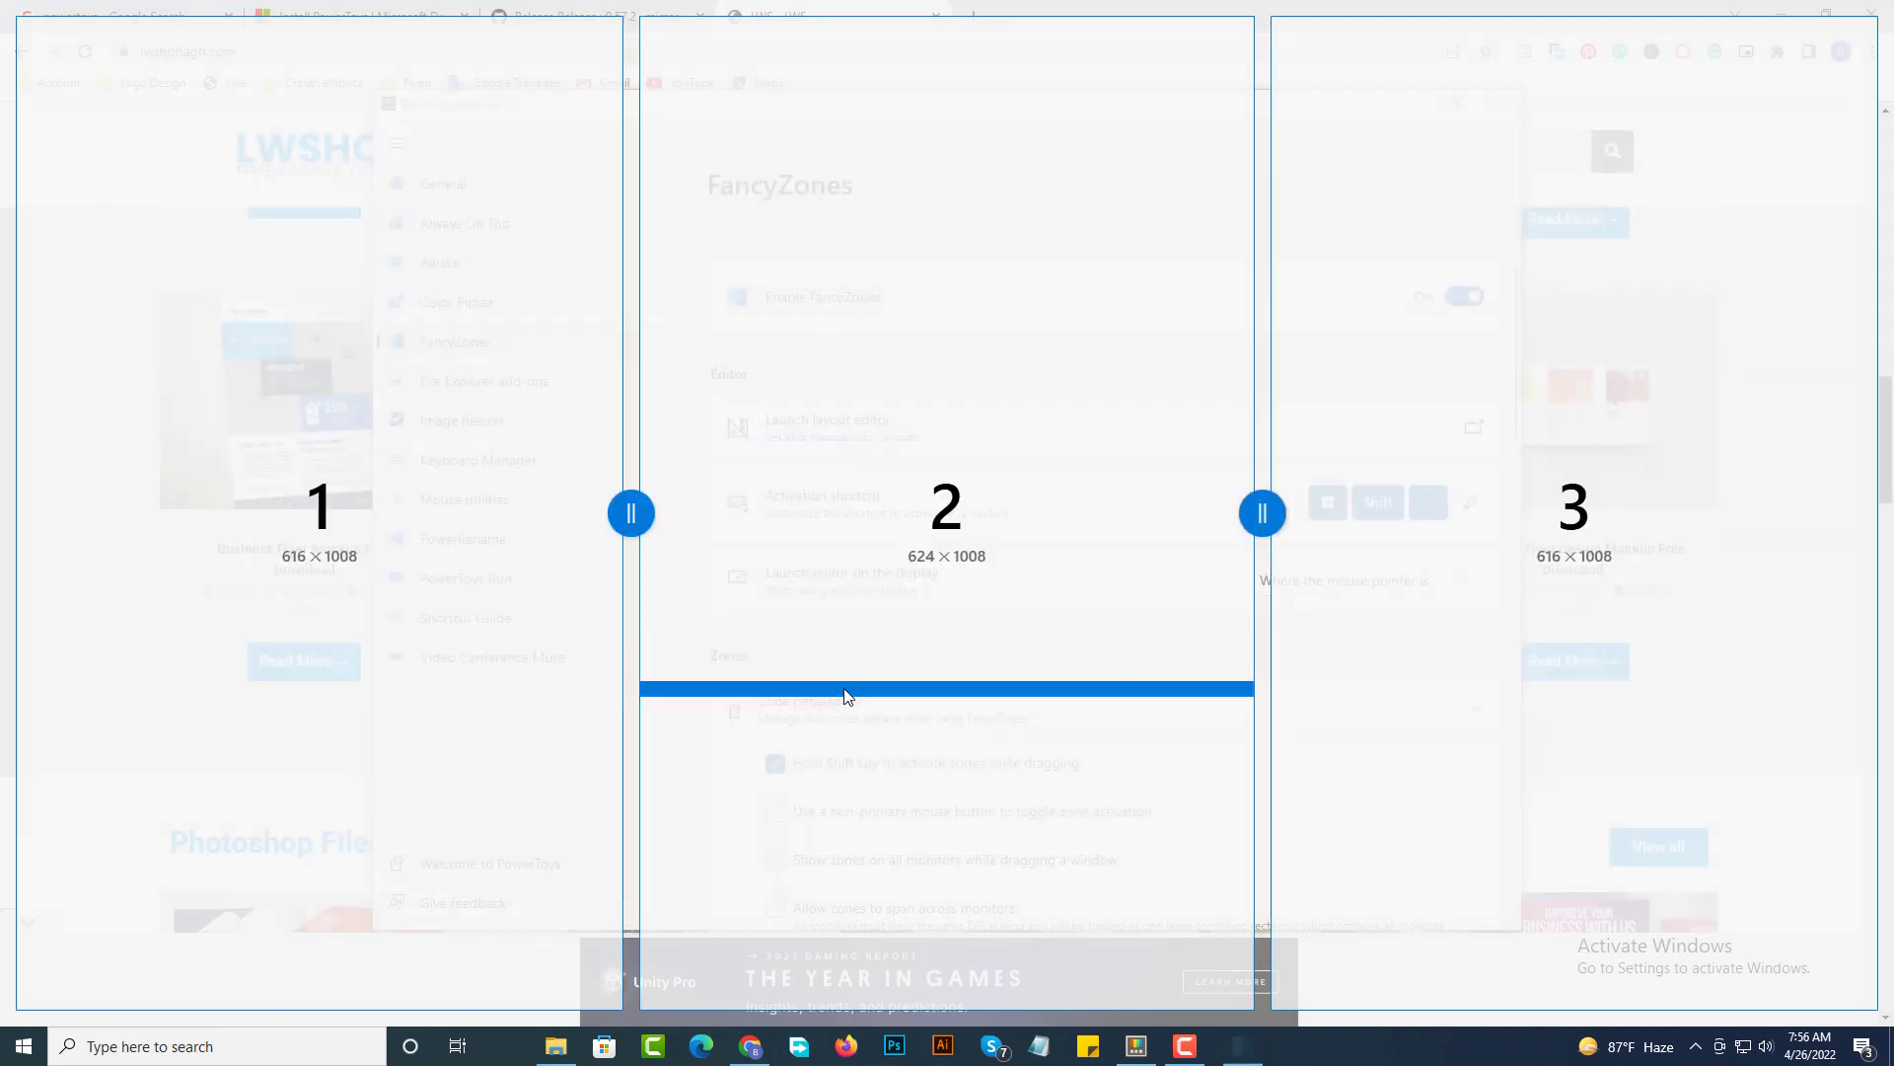
{"action": "left_click", "coordinate": [884, 628]}
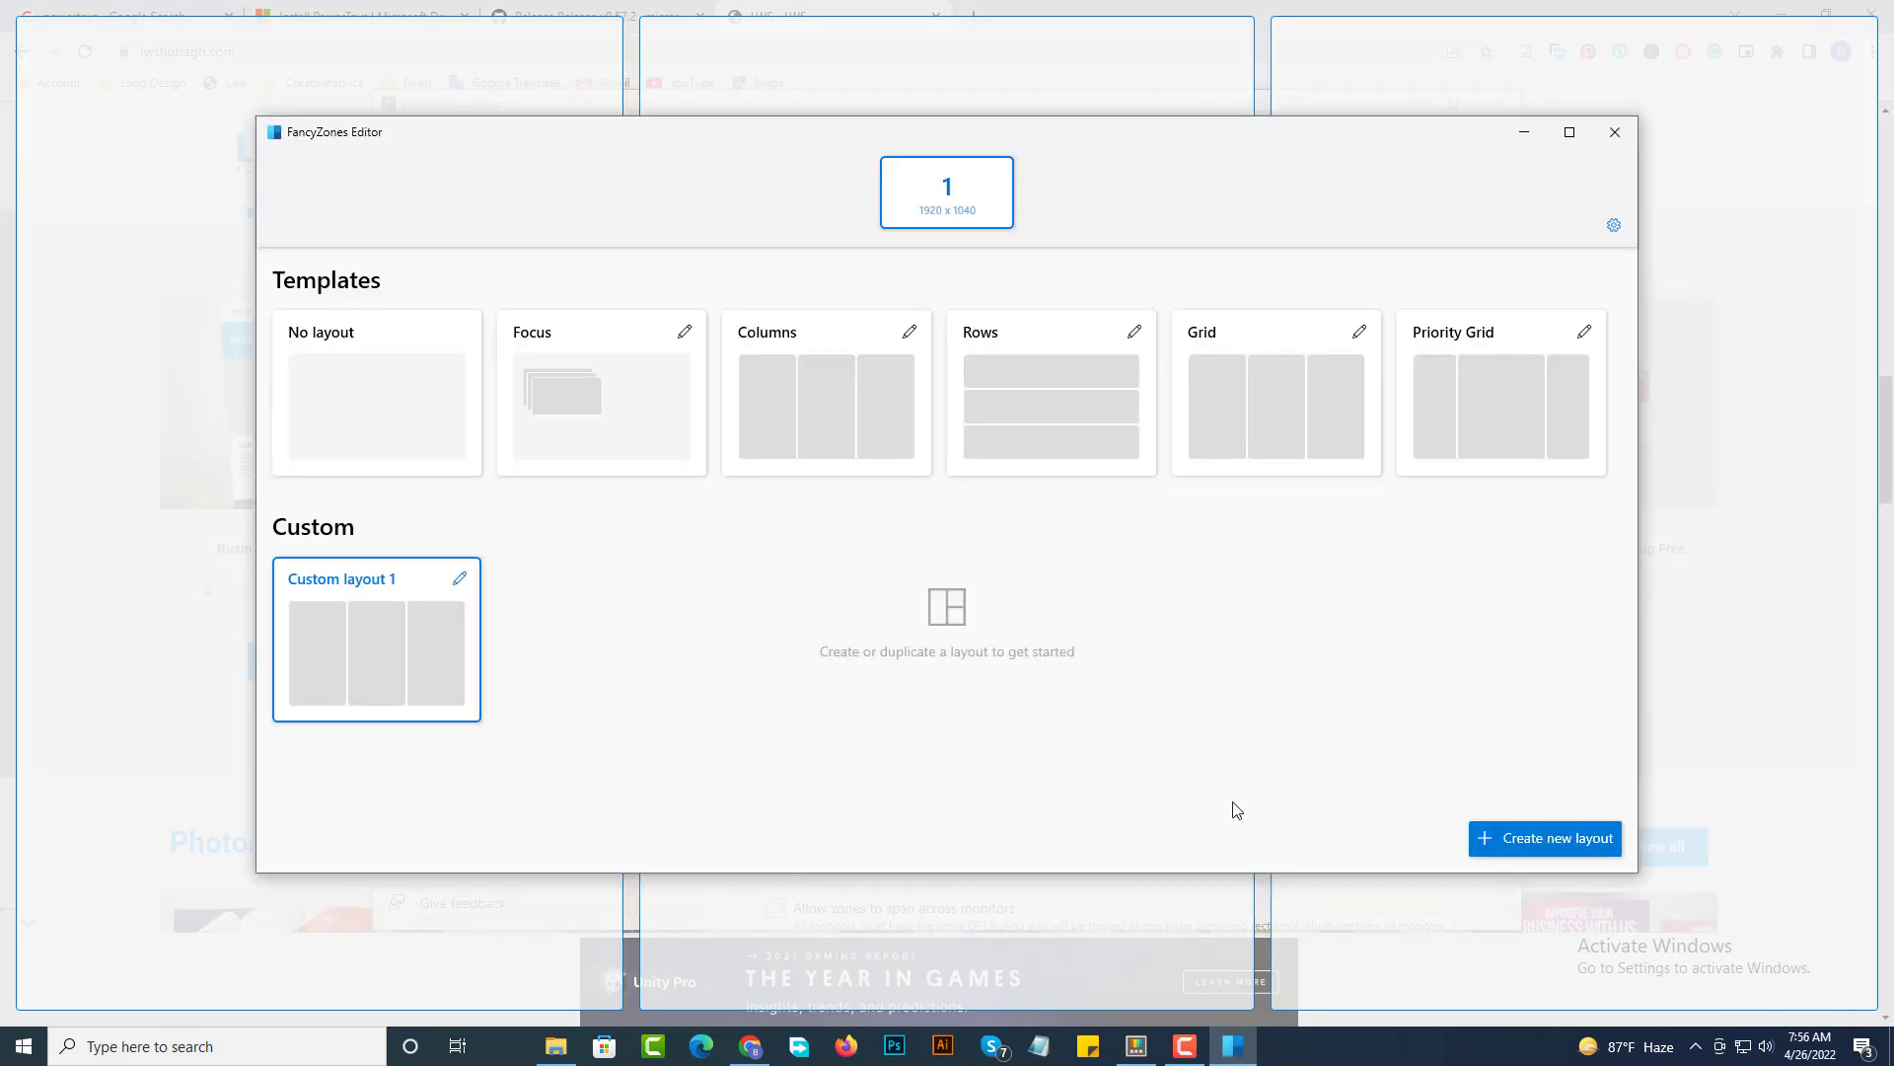
{"action": "left_click", "coordinate": [1616, 132]}
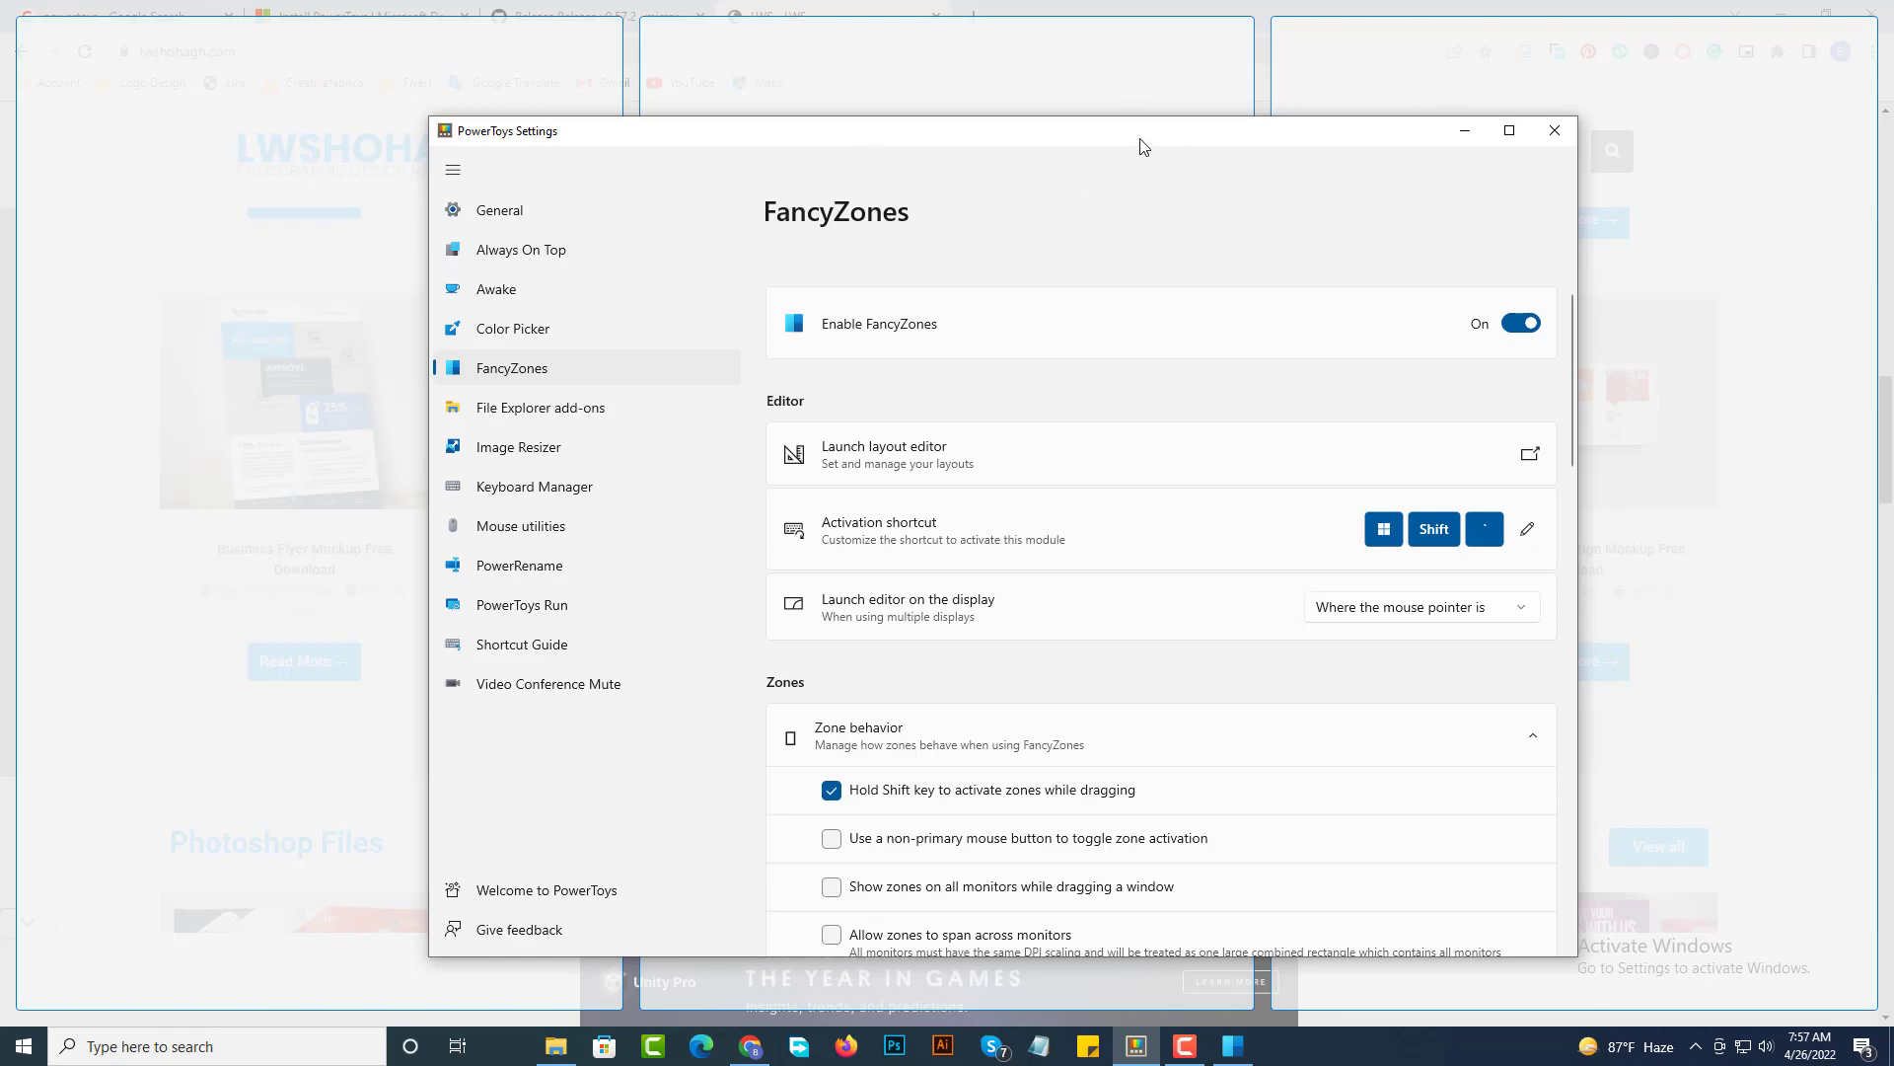
Snap PowerToys Settings into the first zone, the Chrome window into the second, and Microsoft Store into the third
{"action": "left_click_drag", "start_coordinate": [1143, 146], "coordinate": [531, 137]}
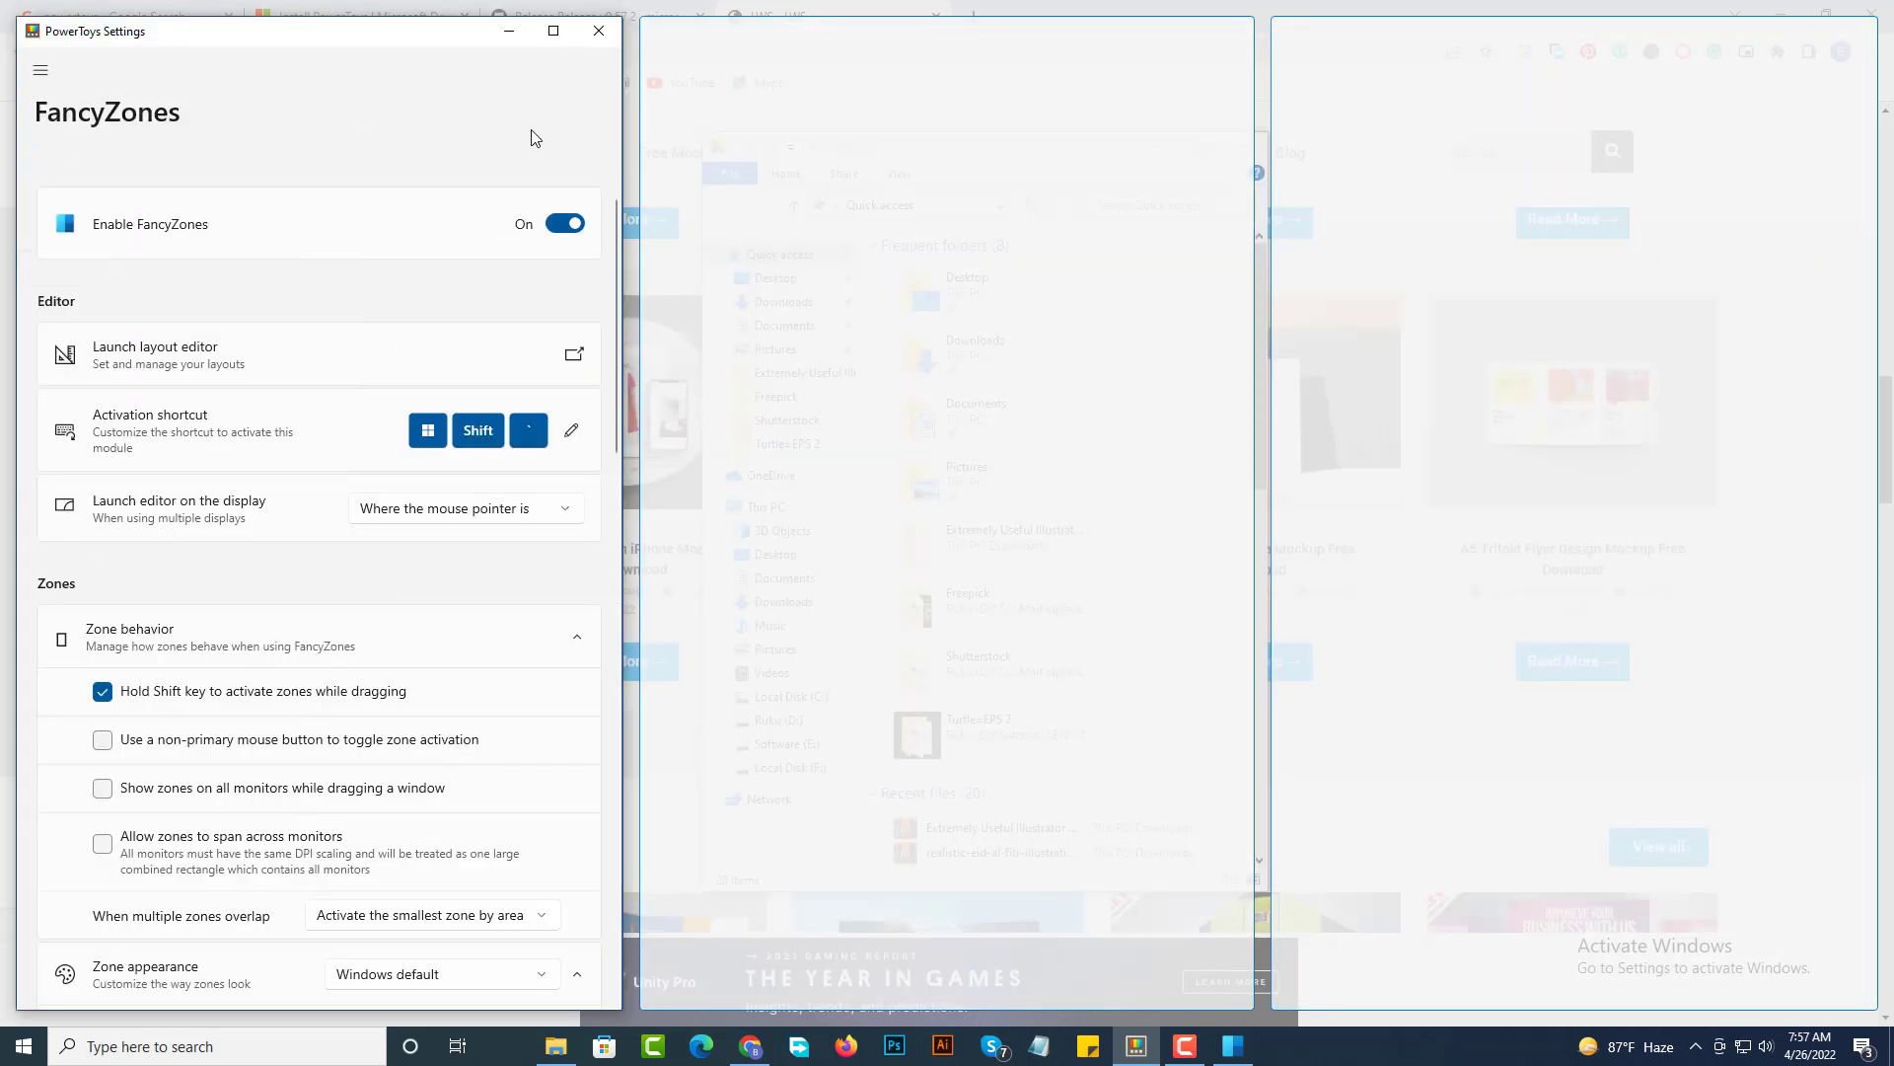
{"action": "left_click", "coordinate": [750, 1046]}
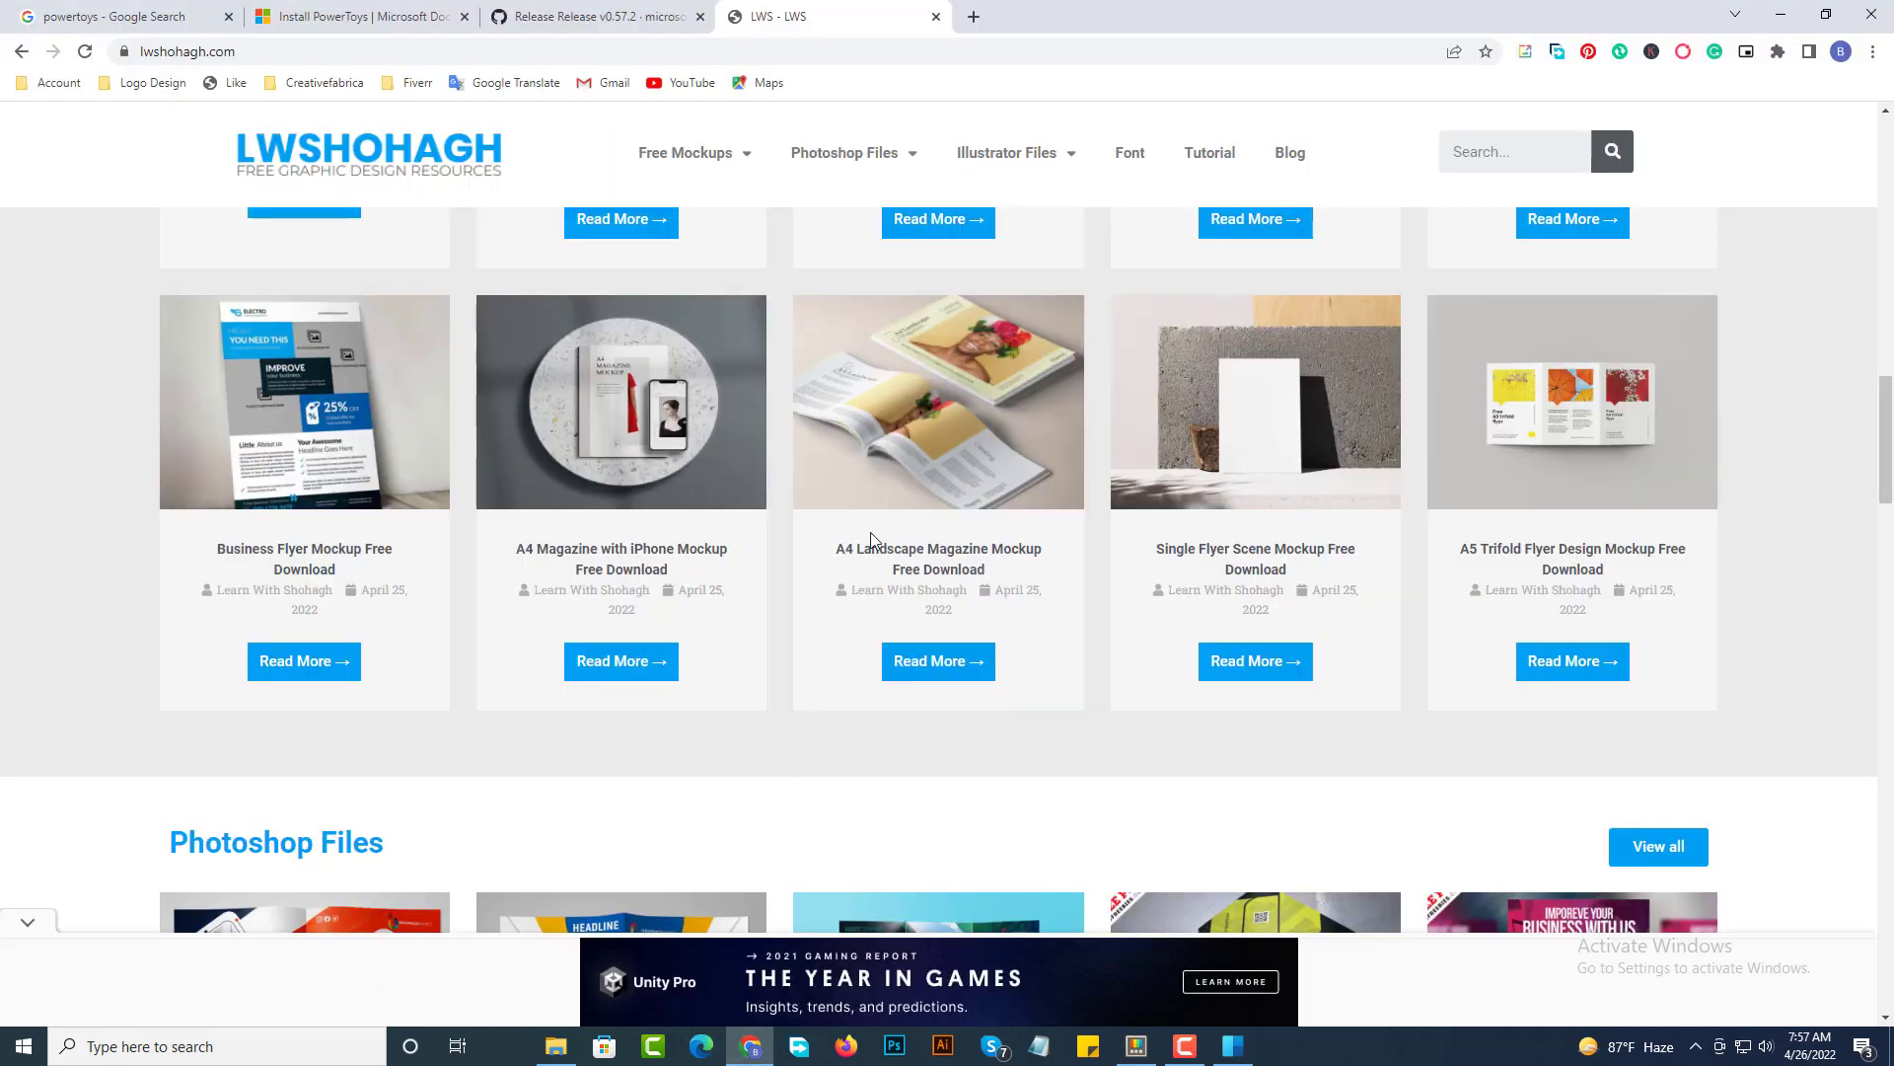
{"action": "left_click_drag", "start_coordinate": [1431, 20], "coordinate": [1071, 164]}
{"action": "scroll", "coordinate": [1107, 345], "scroll_direction": "down", "scroll_amount": 6}
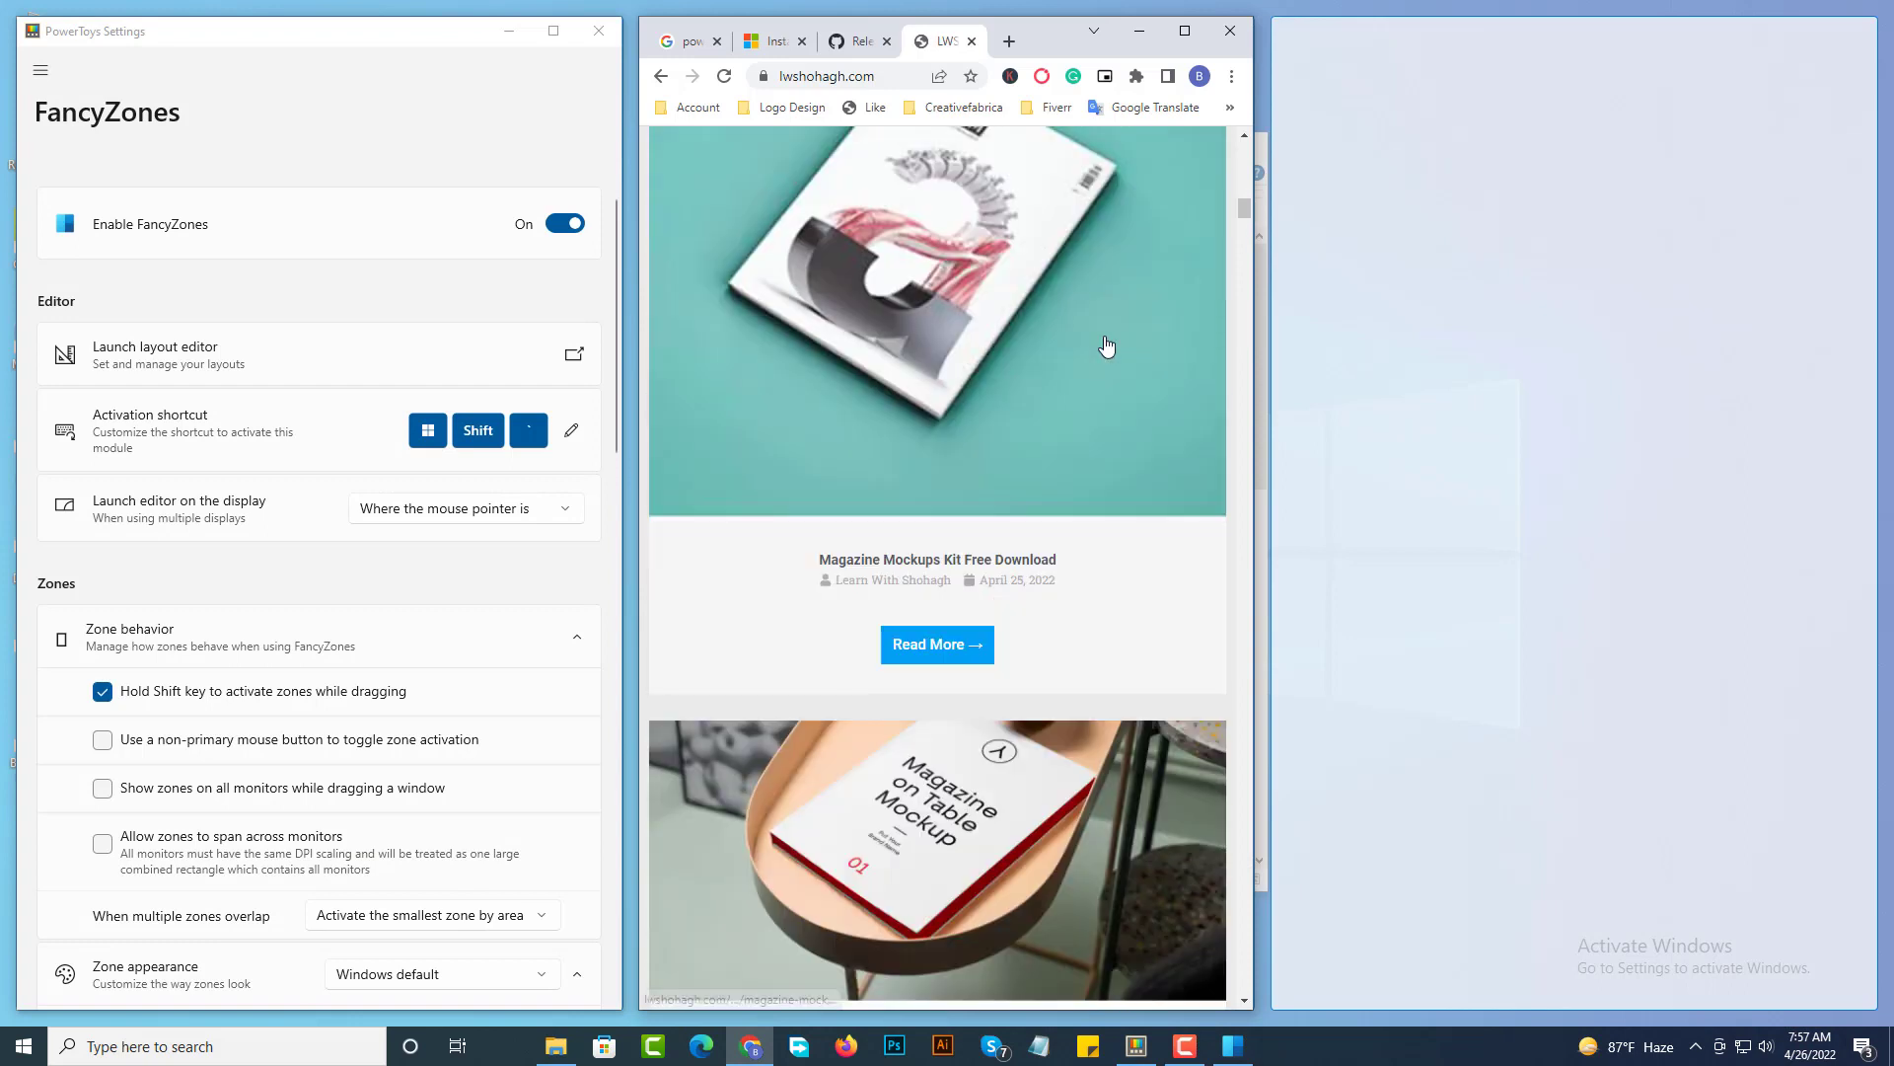
{"action": "left_click", "coordinate": [607, 1049]}
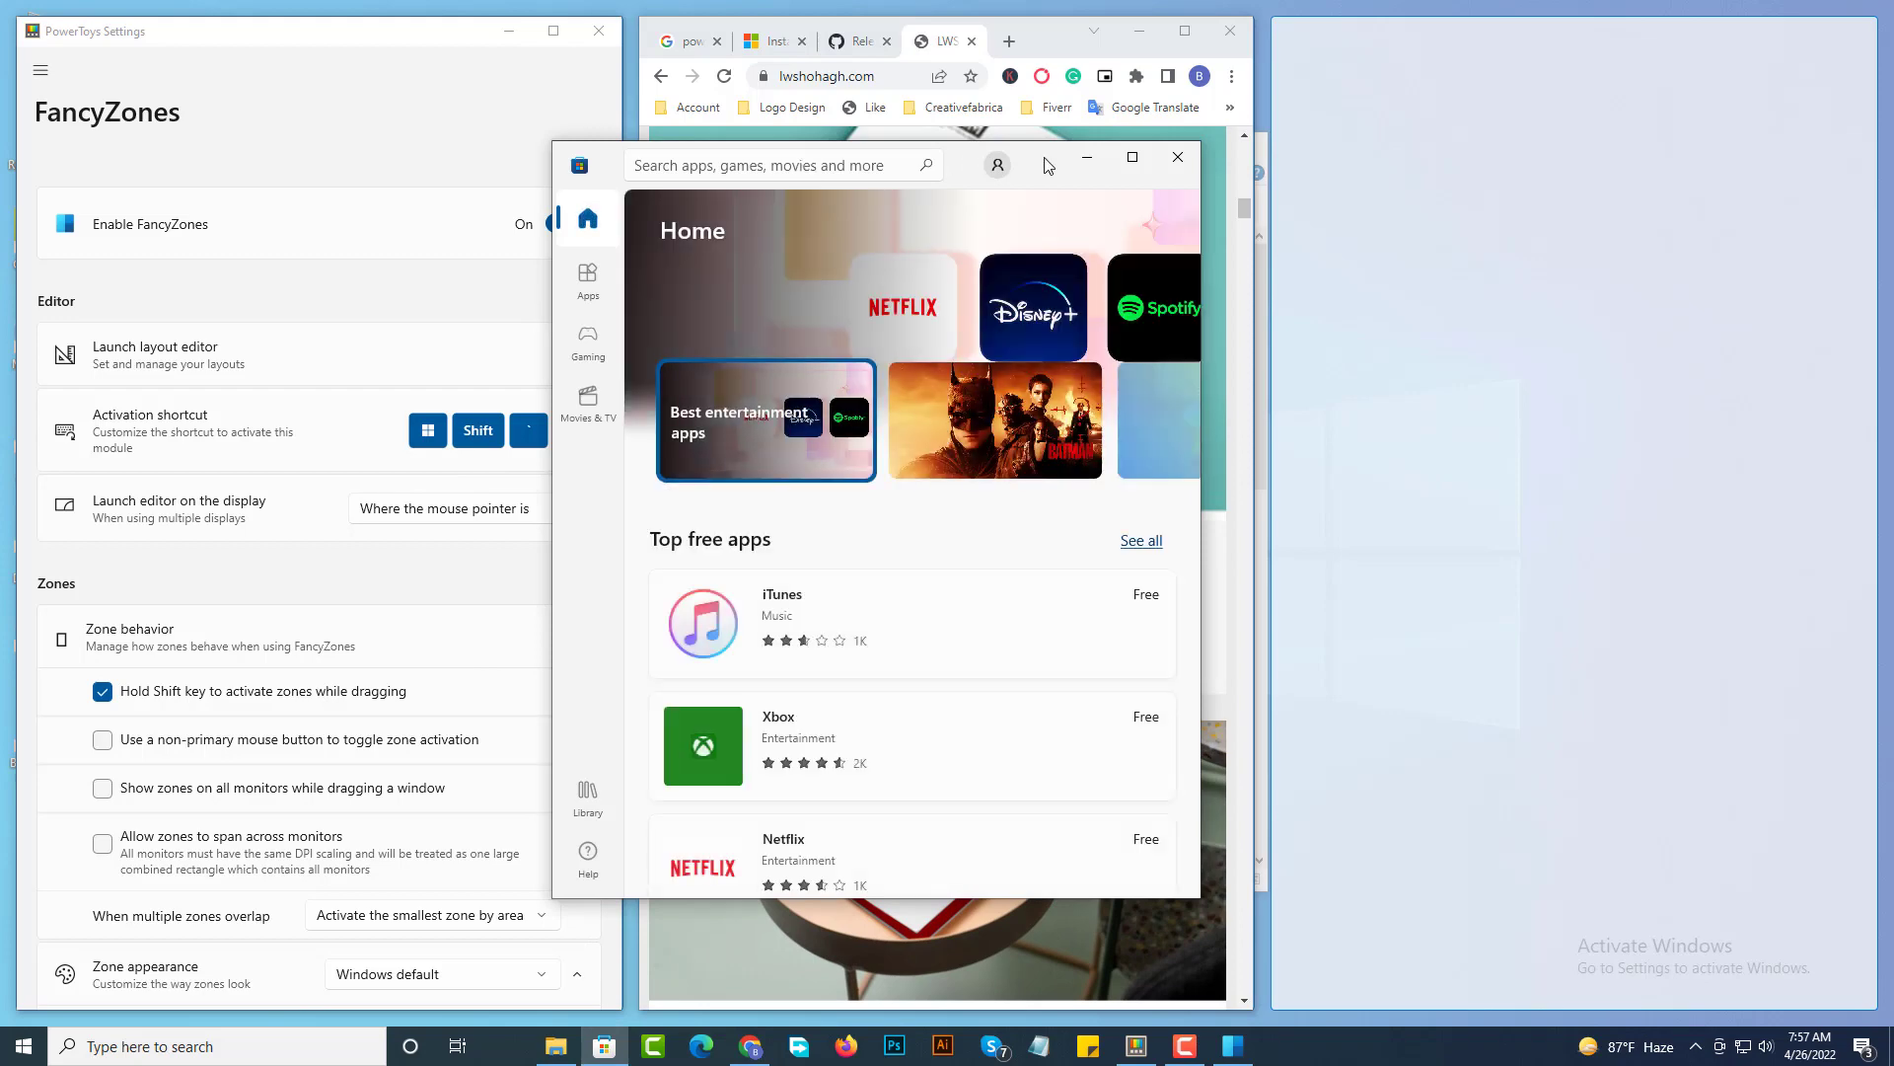
{"action": "left_click_drag", "start_coordinate": [1048, 165], "coordinate": [1666, 171]}
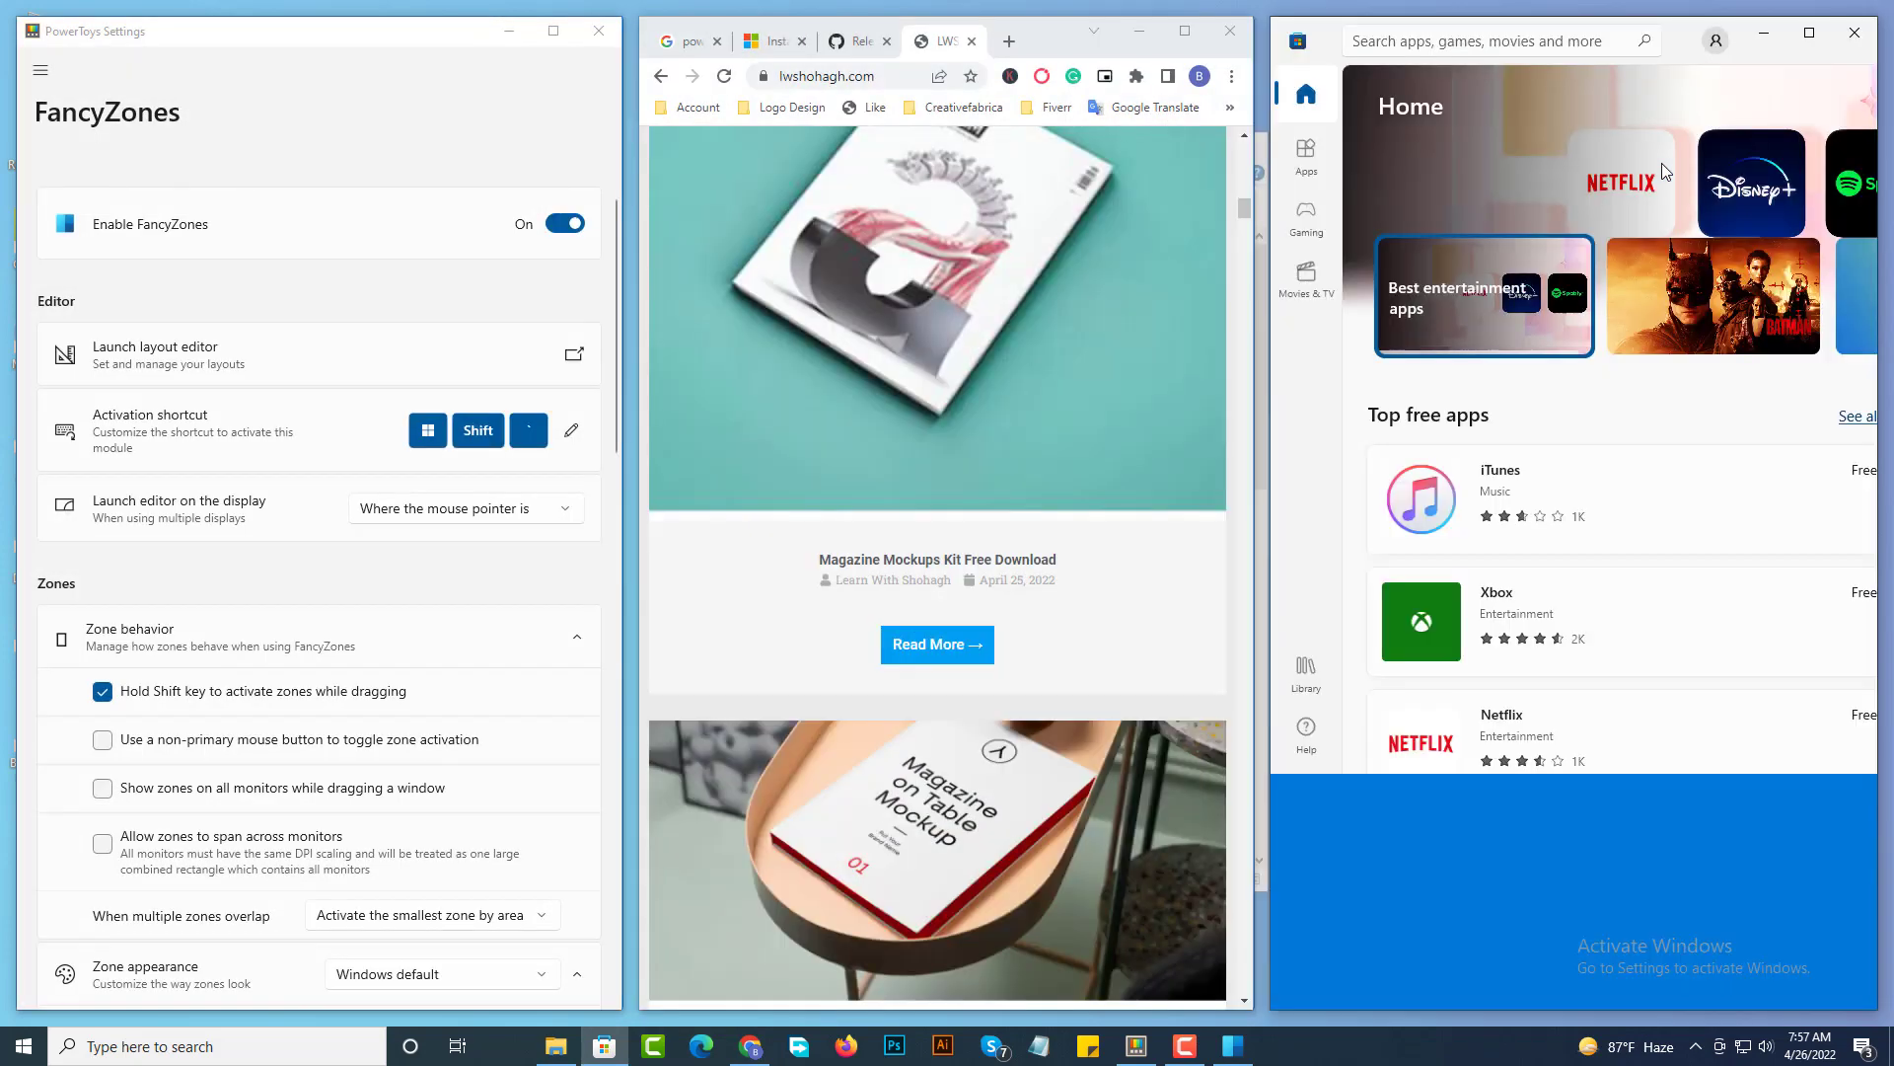
Bring PowerToys Settings forward, reopen the FancyZones layout editor to view the available layouts, and close it
{"action": "left_click", "coordinate": [1147, 1051]}
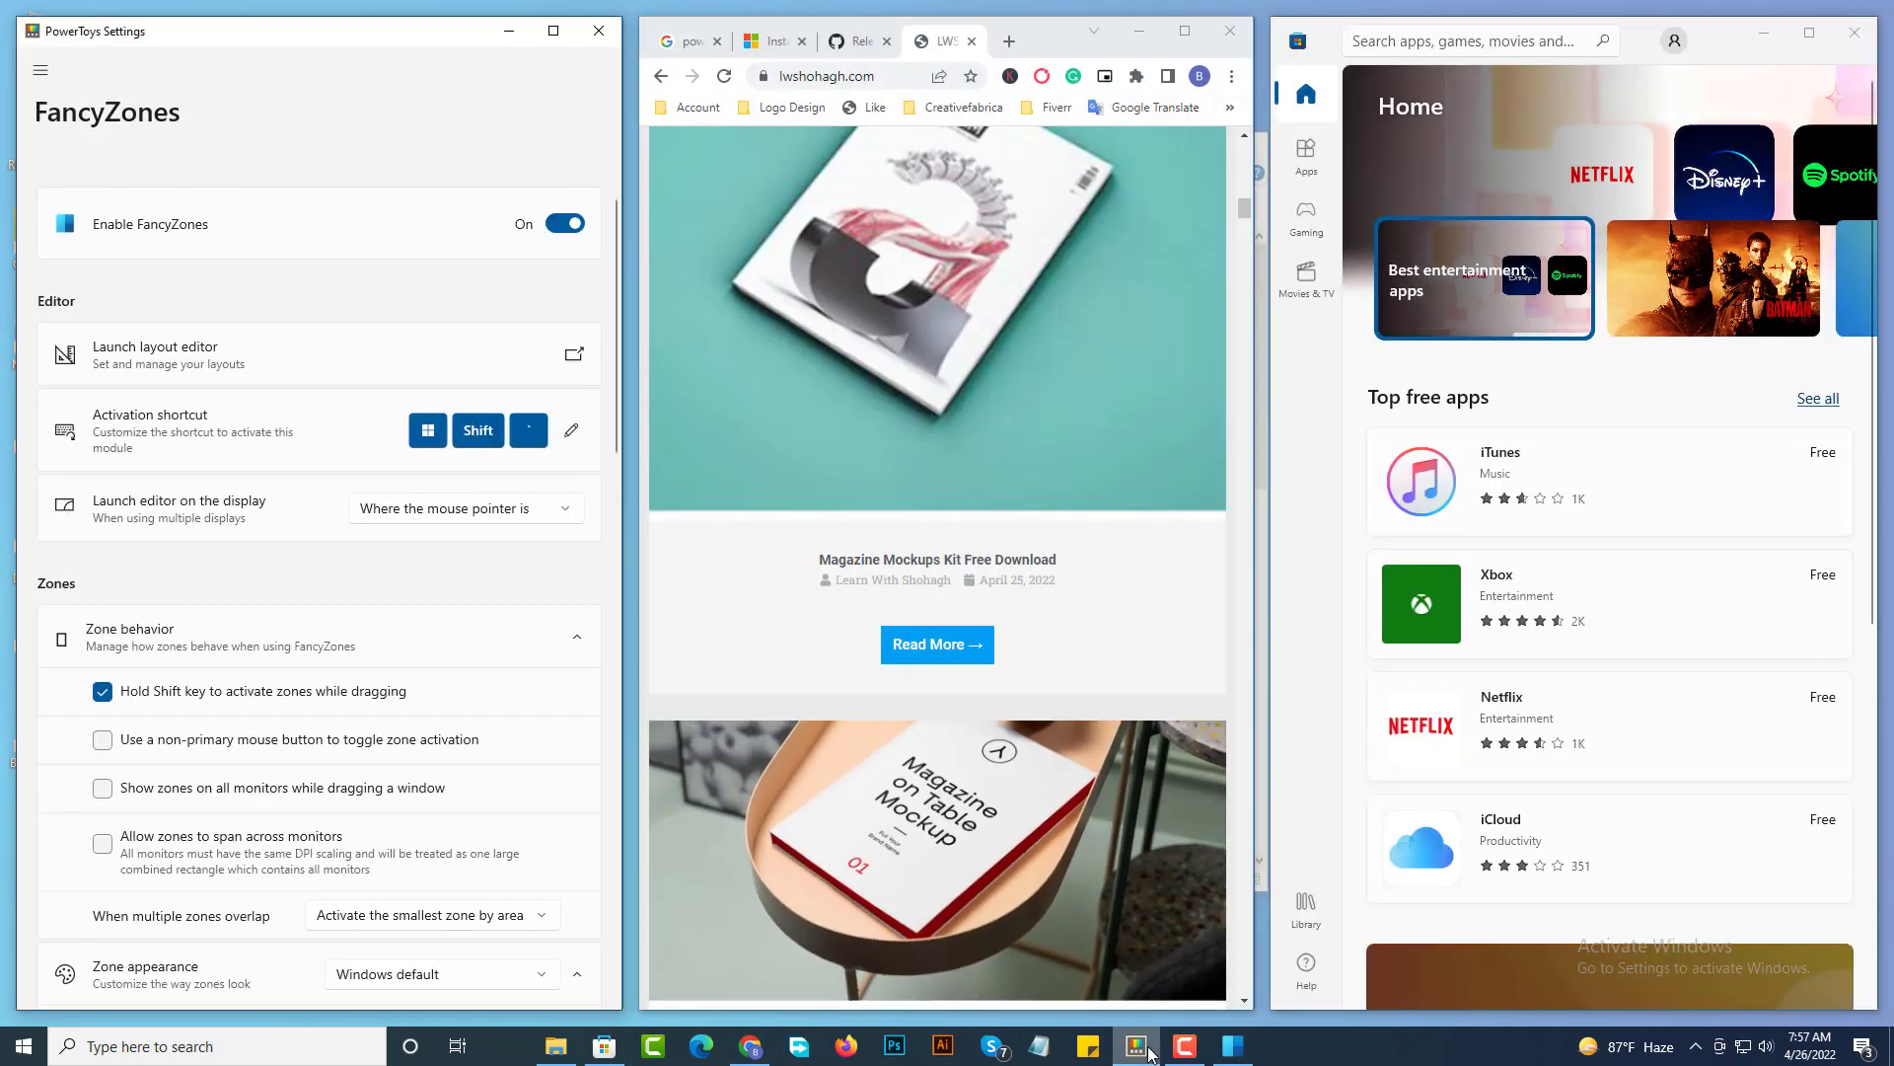
{"action": "key", "text": "super+shift+grave"}
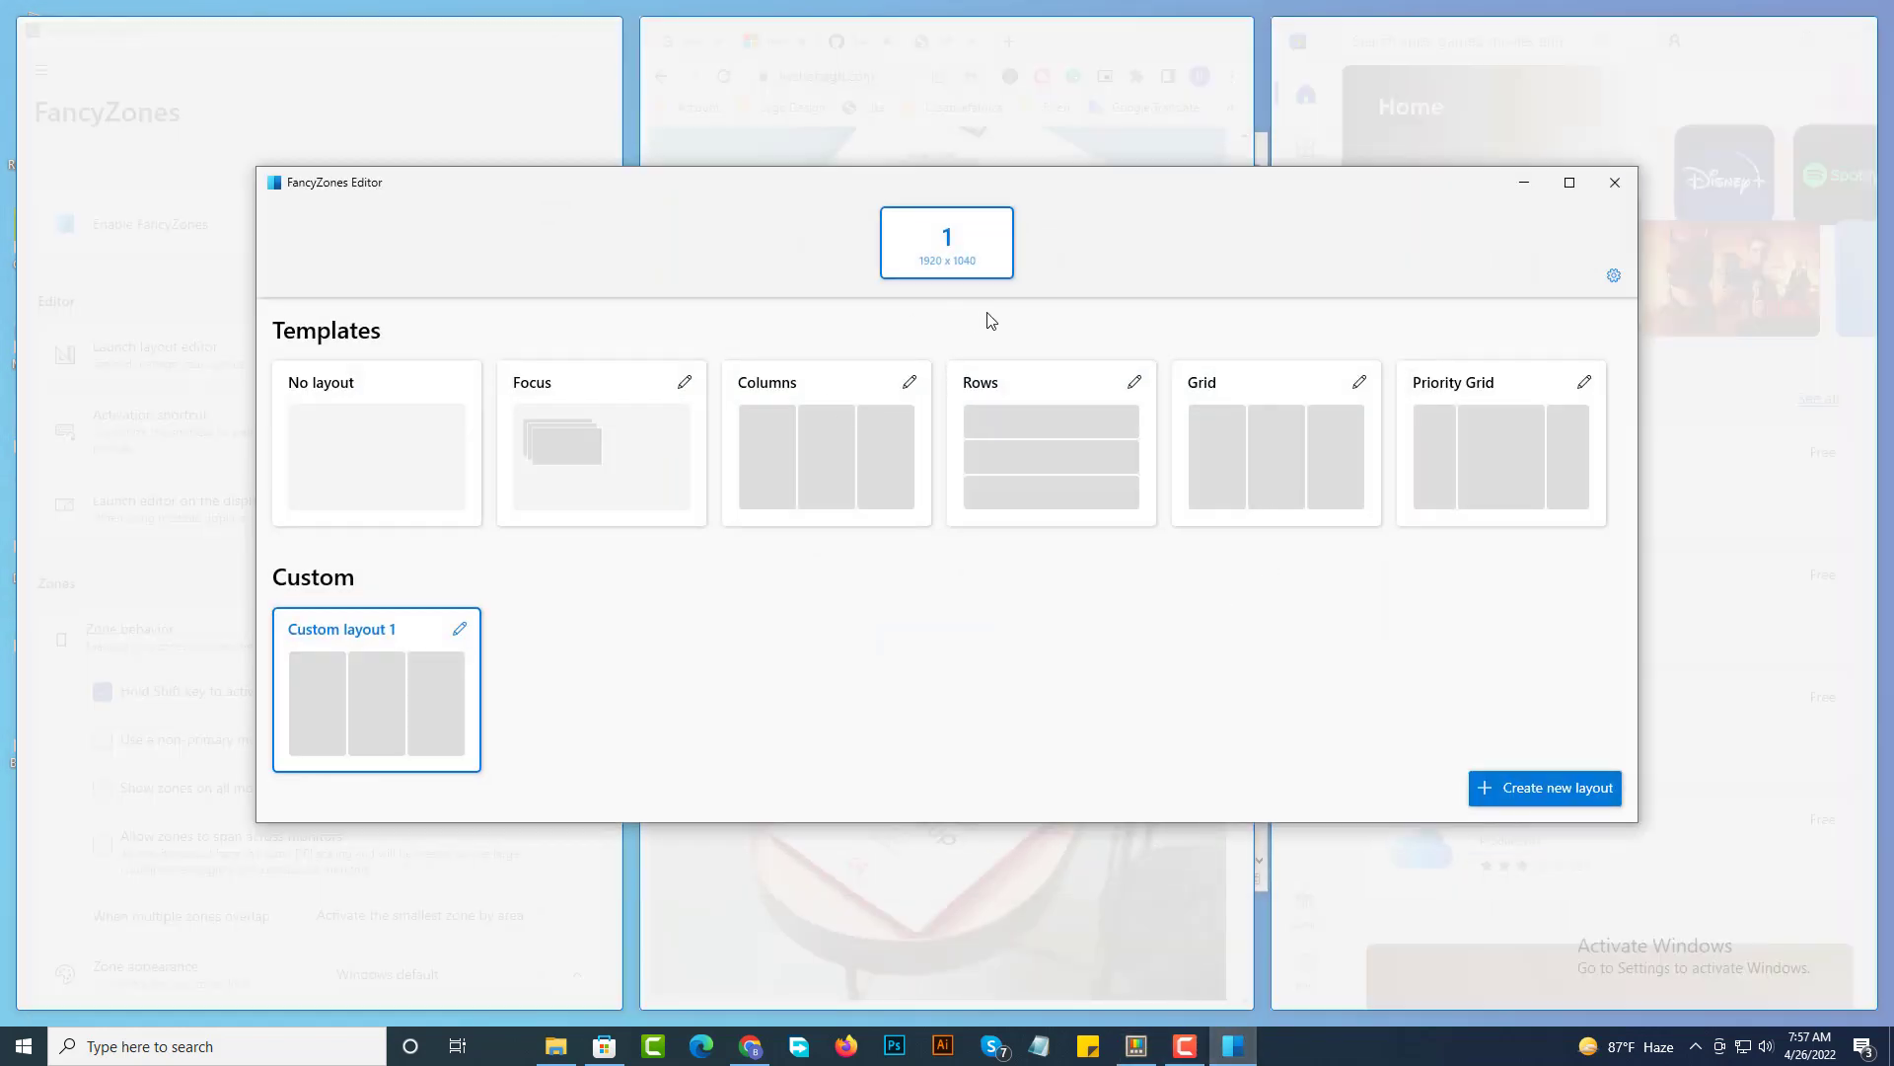
{"action": "left_click", "coordinate": [1557, 797]}
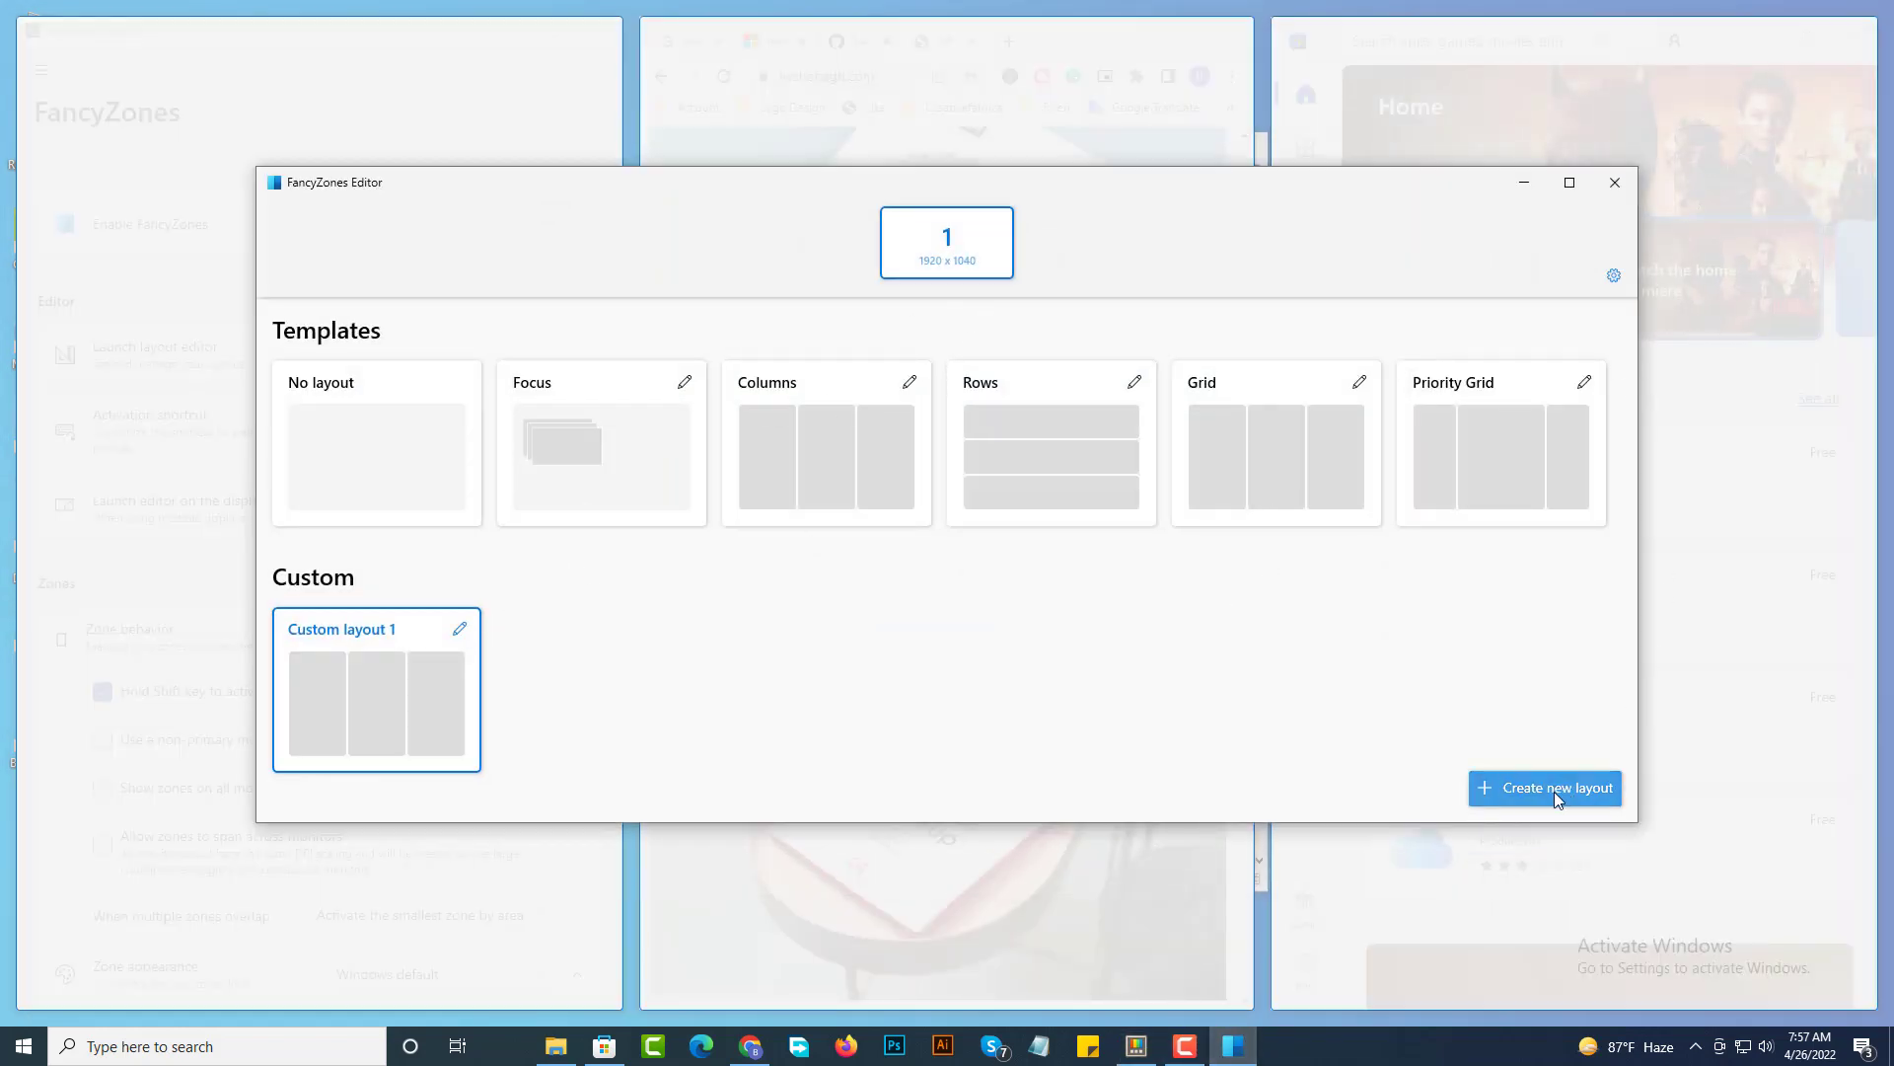
{"action": "left_click", "coordinate": [1616, 183]}
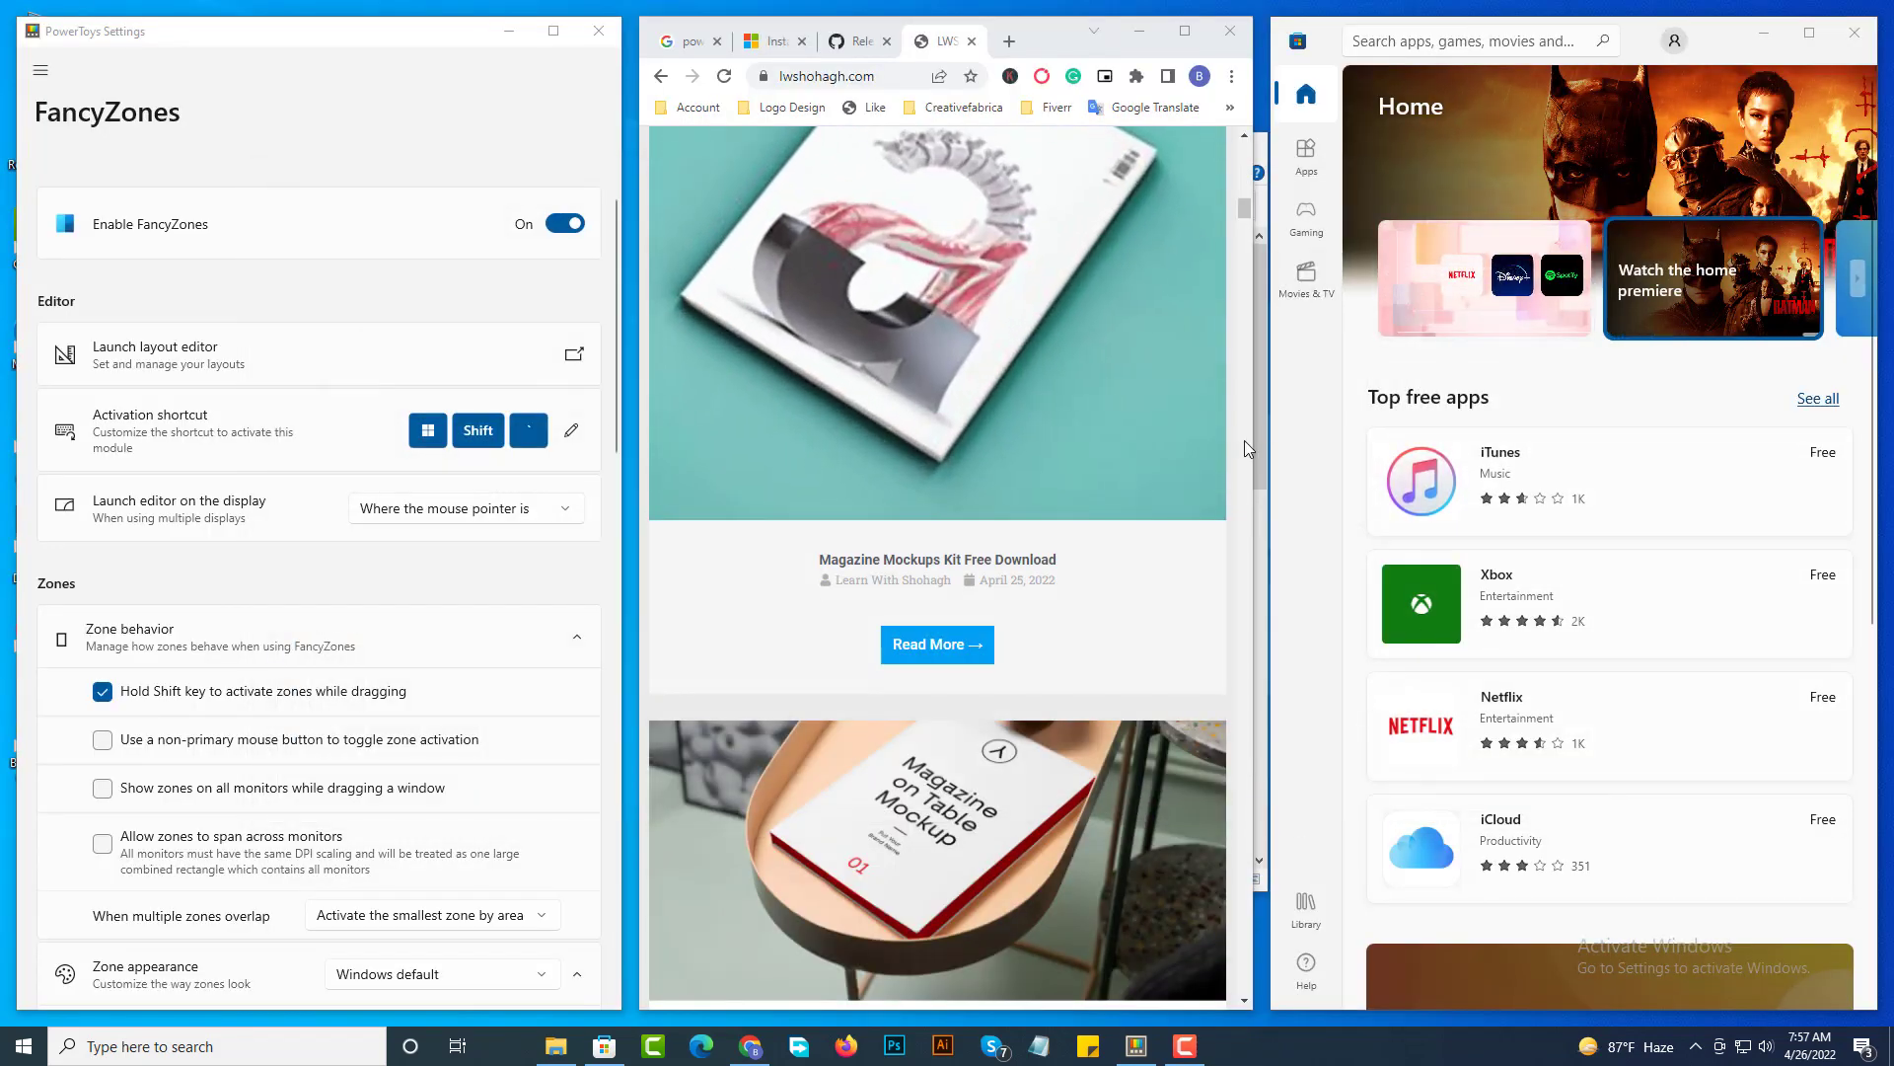
Bring PowerToys Settings forward and close the Microsoft Store window
{"action": "left_click", "coordinate": [1136, 1046]}
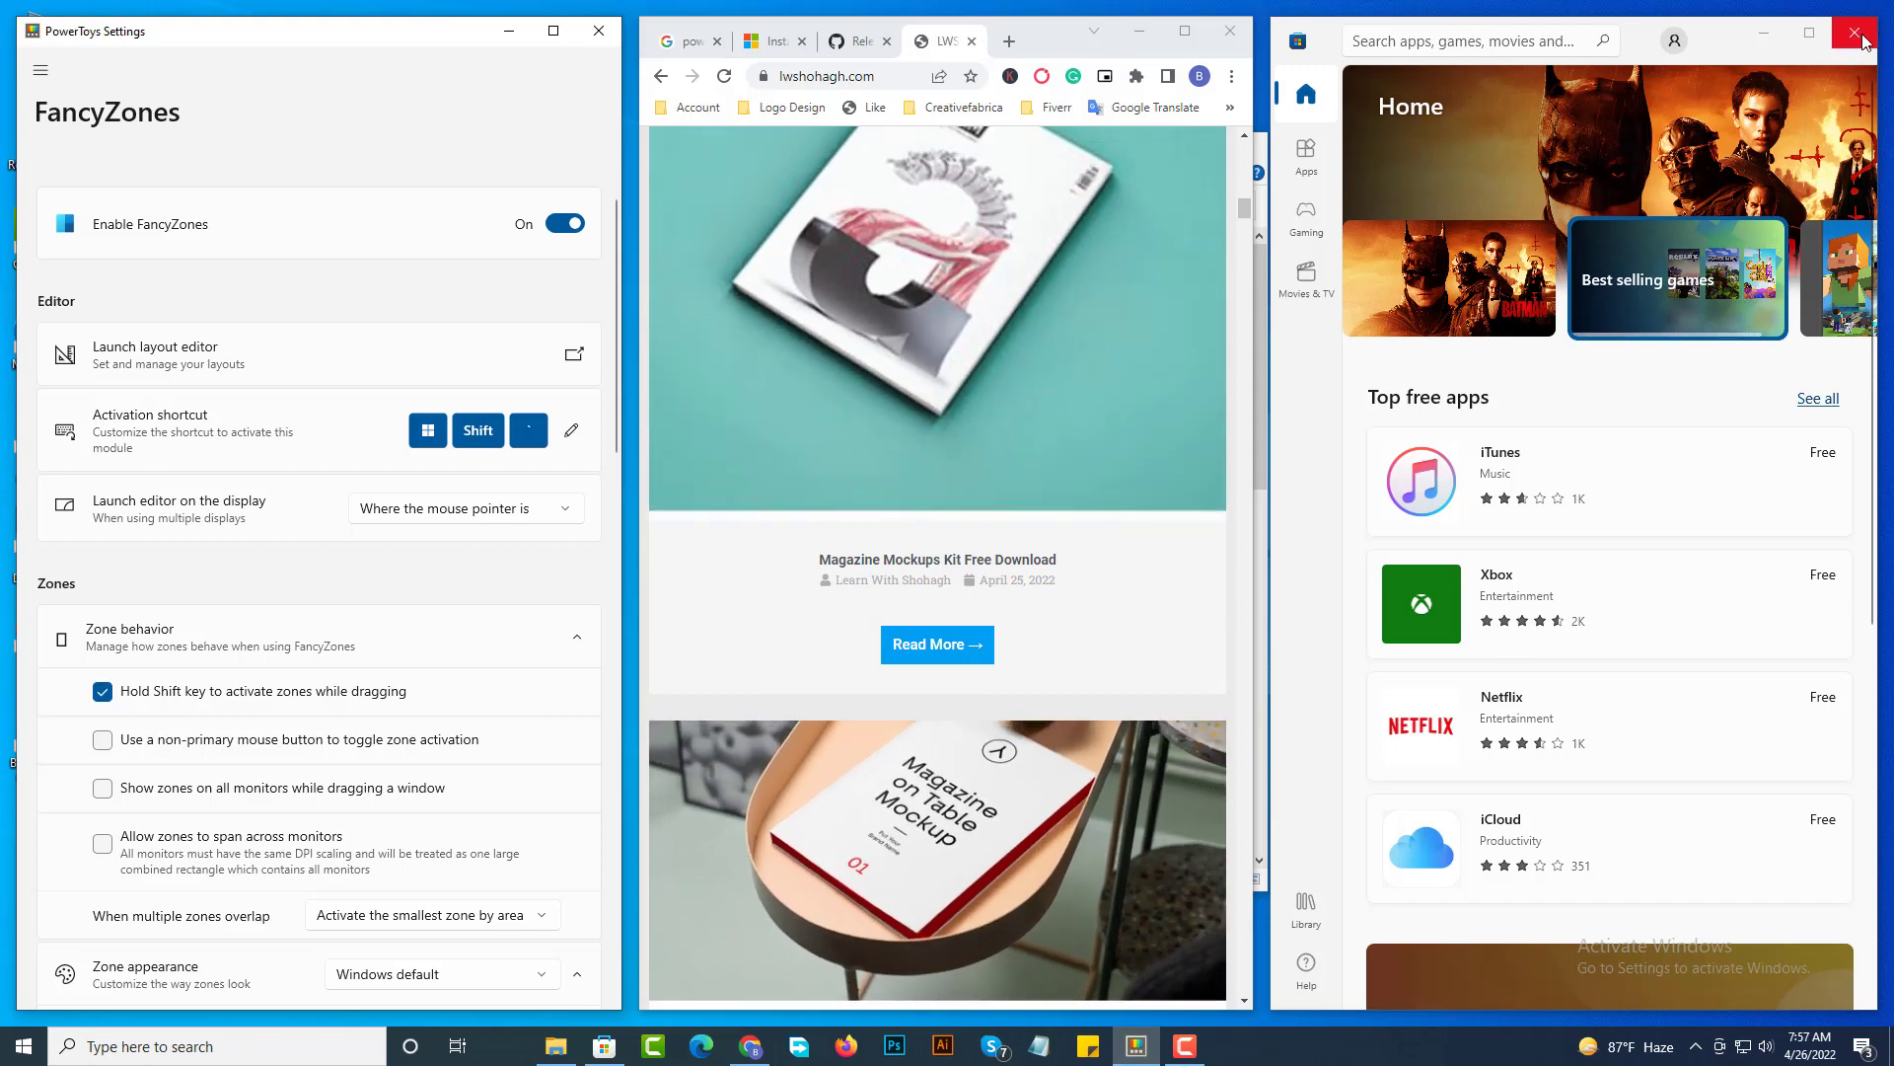
{"action": "left_click", "coordinate": [1712, 37]}
{"action": "left_click", "coordinate": [1854, 34]}
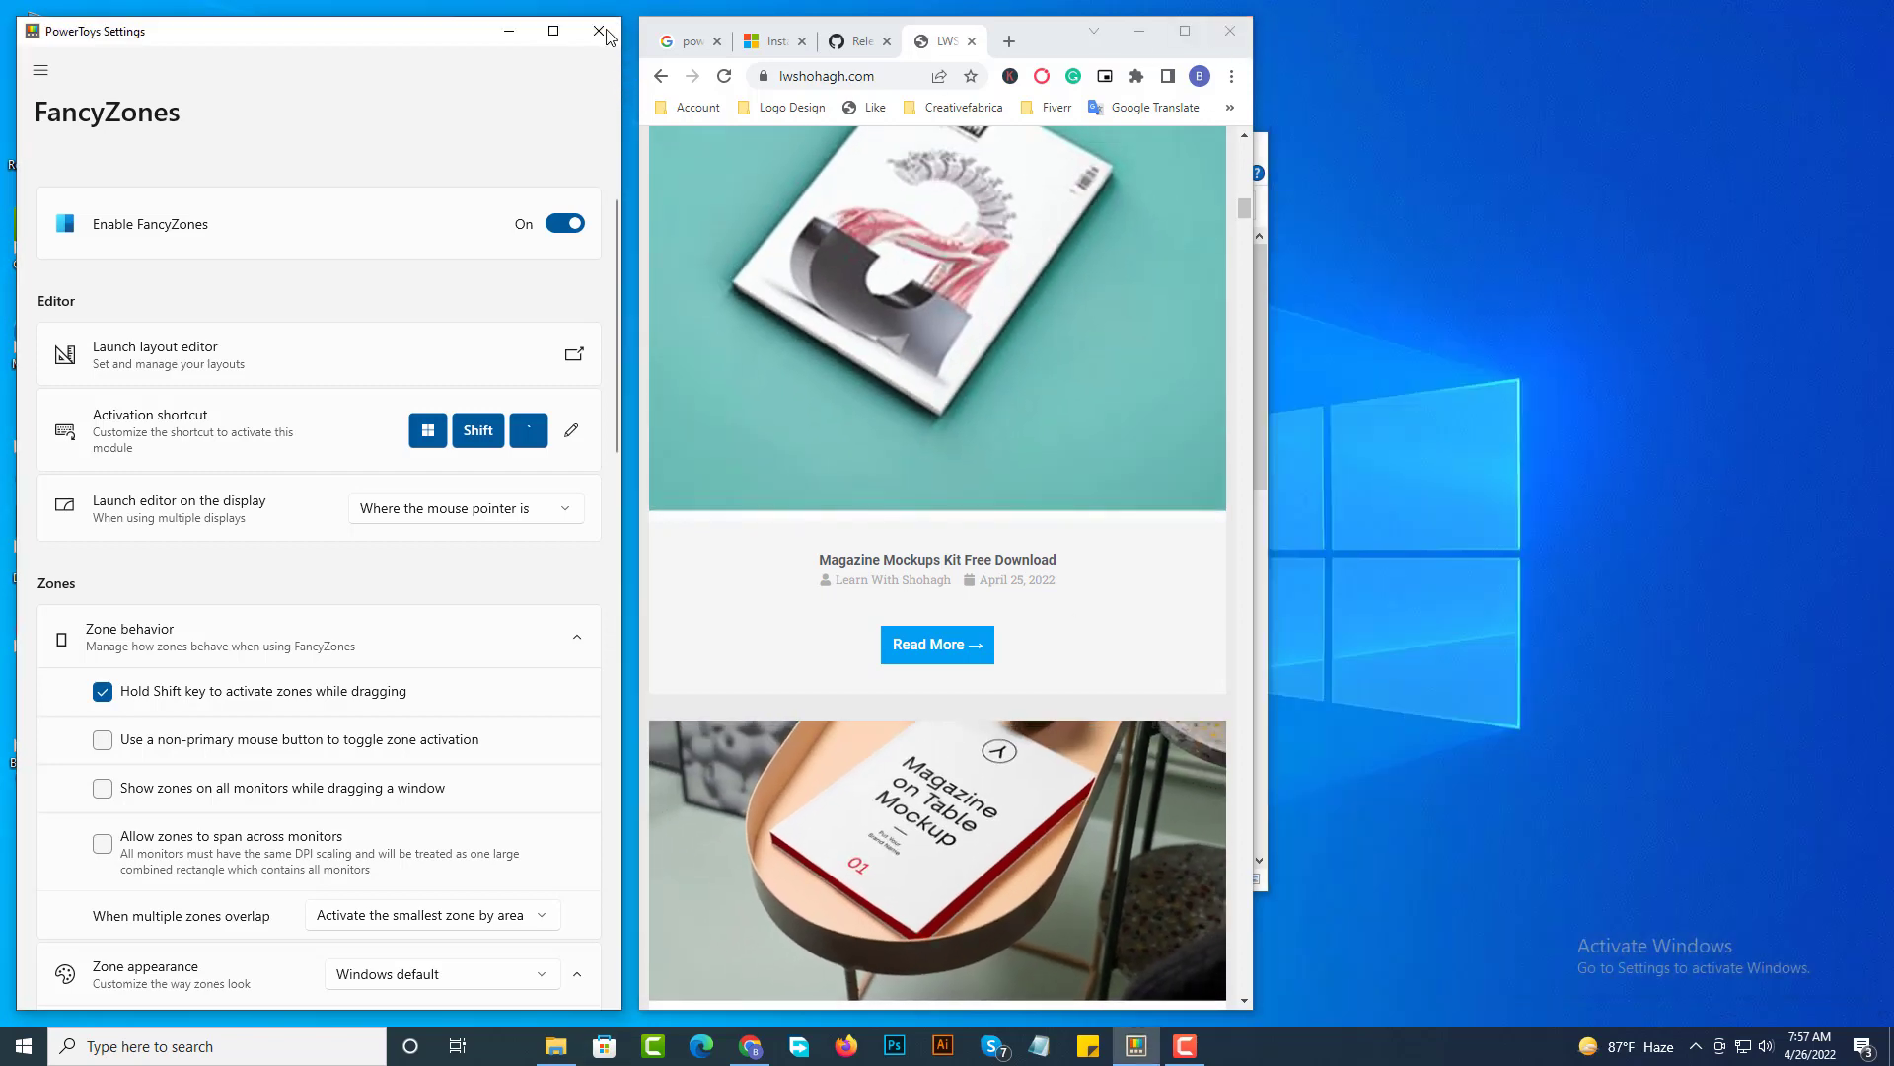
Maximize PowerToys Settings and review the FancyZones options for zone behavior, appearance, windows, layouts and excluded apps
{"action": "left_click", "coordinate": [553, 32]}
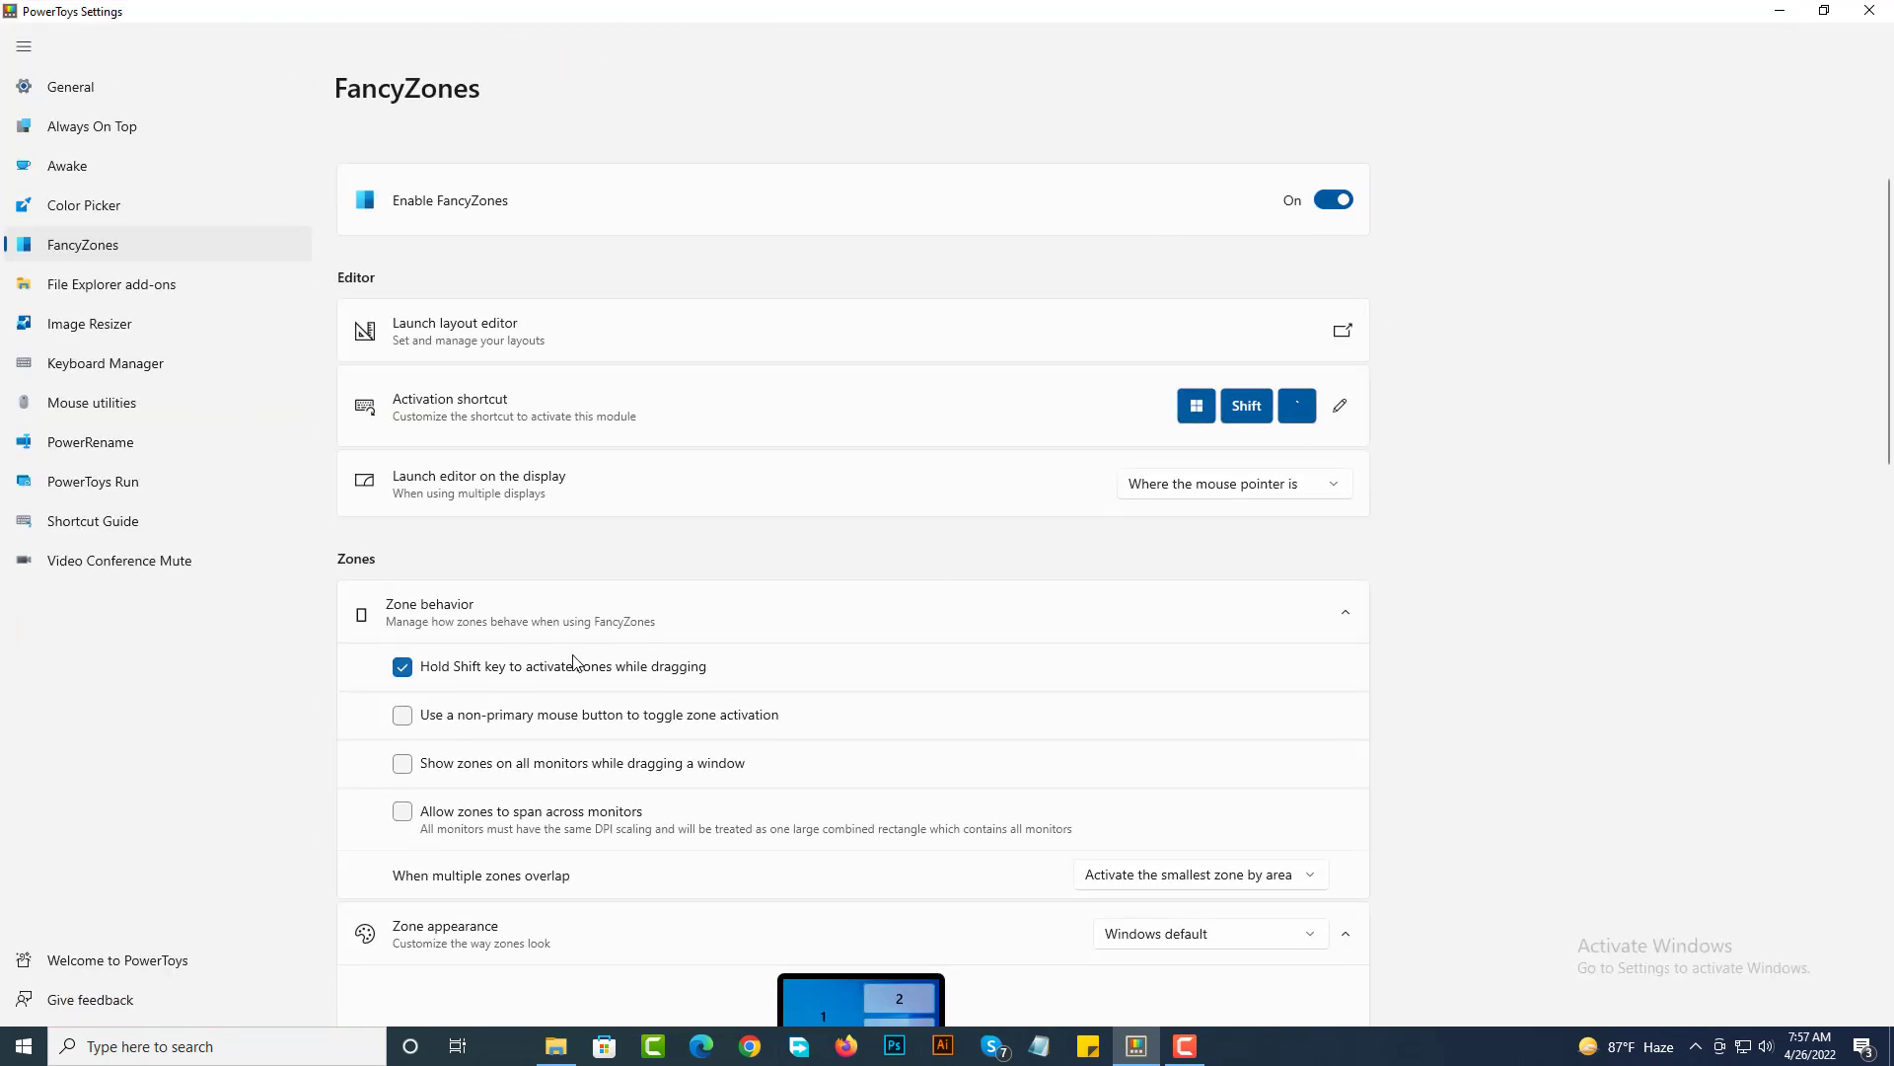
{"action": "scroll", "coordinate": [496, 560], "scroll_direction": "down", "scroll_amount": 2}
{"action": "scroll", "coordinate": [553, 670], "scroll_direction": "down", "scroll_amount": 5}
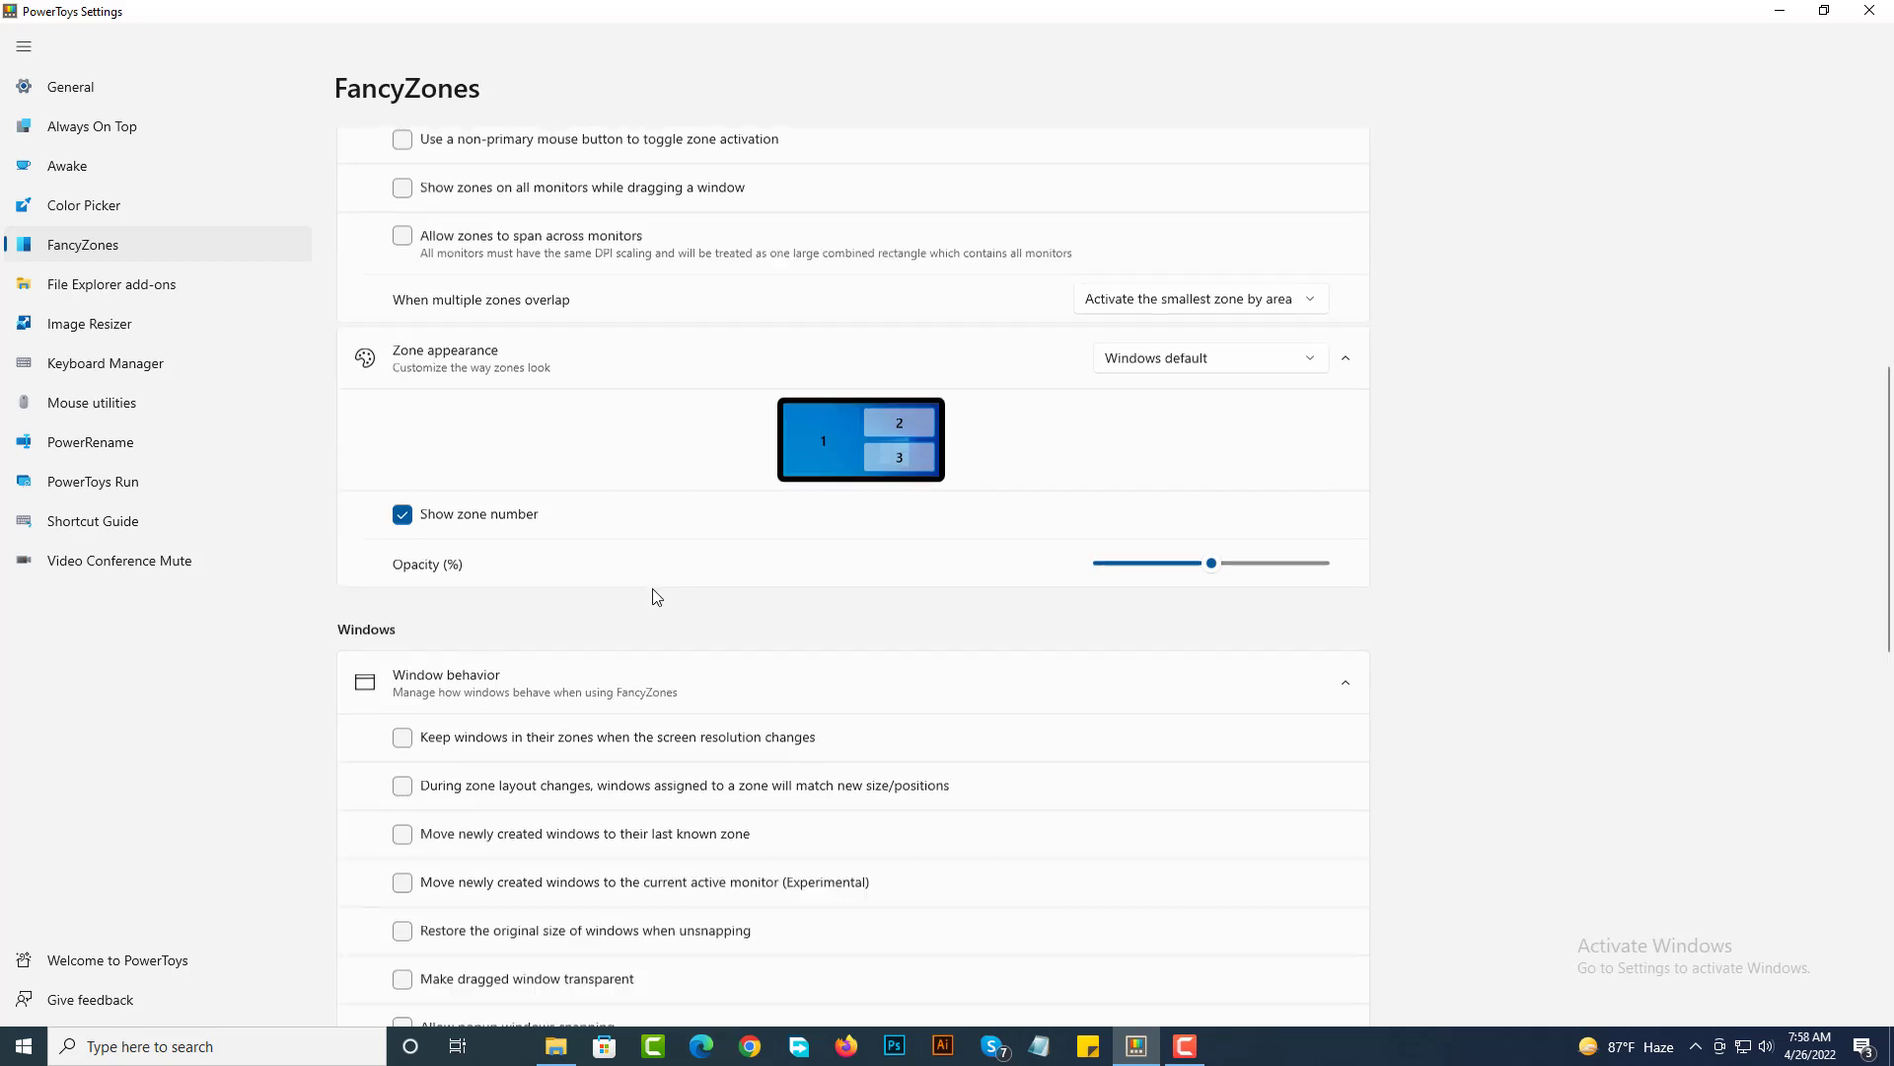
{"action": "scroll", "coordinate": [656, 597], "scroll_direction": "down", "scroll_amount": 12}
{"action": "scroll", "coordinate": [954, 589], "scroll_direction": "down", "scroll_amount": 2}
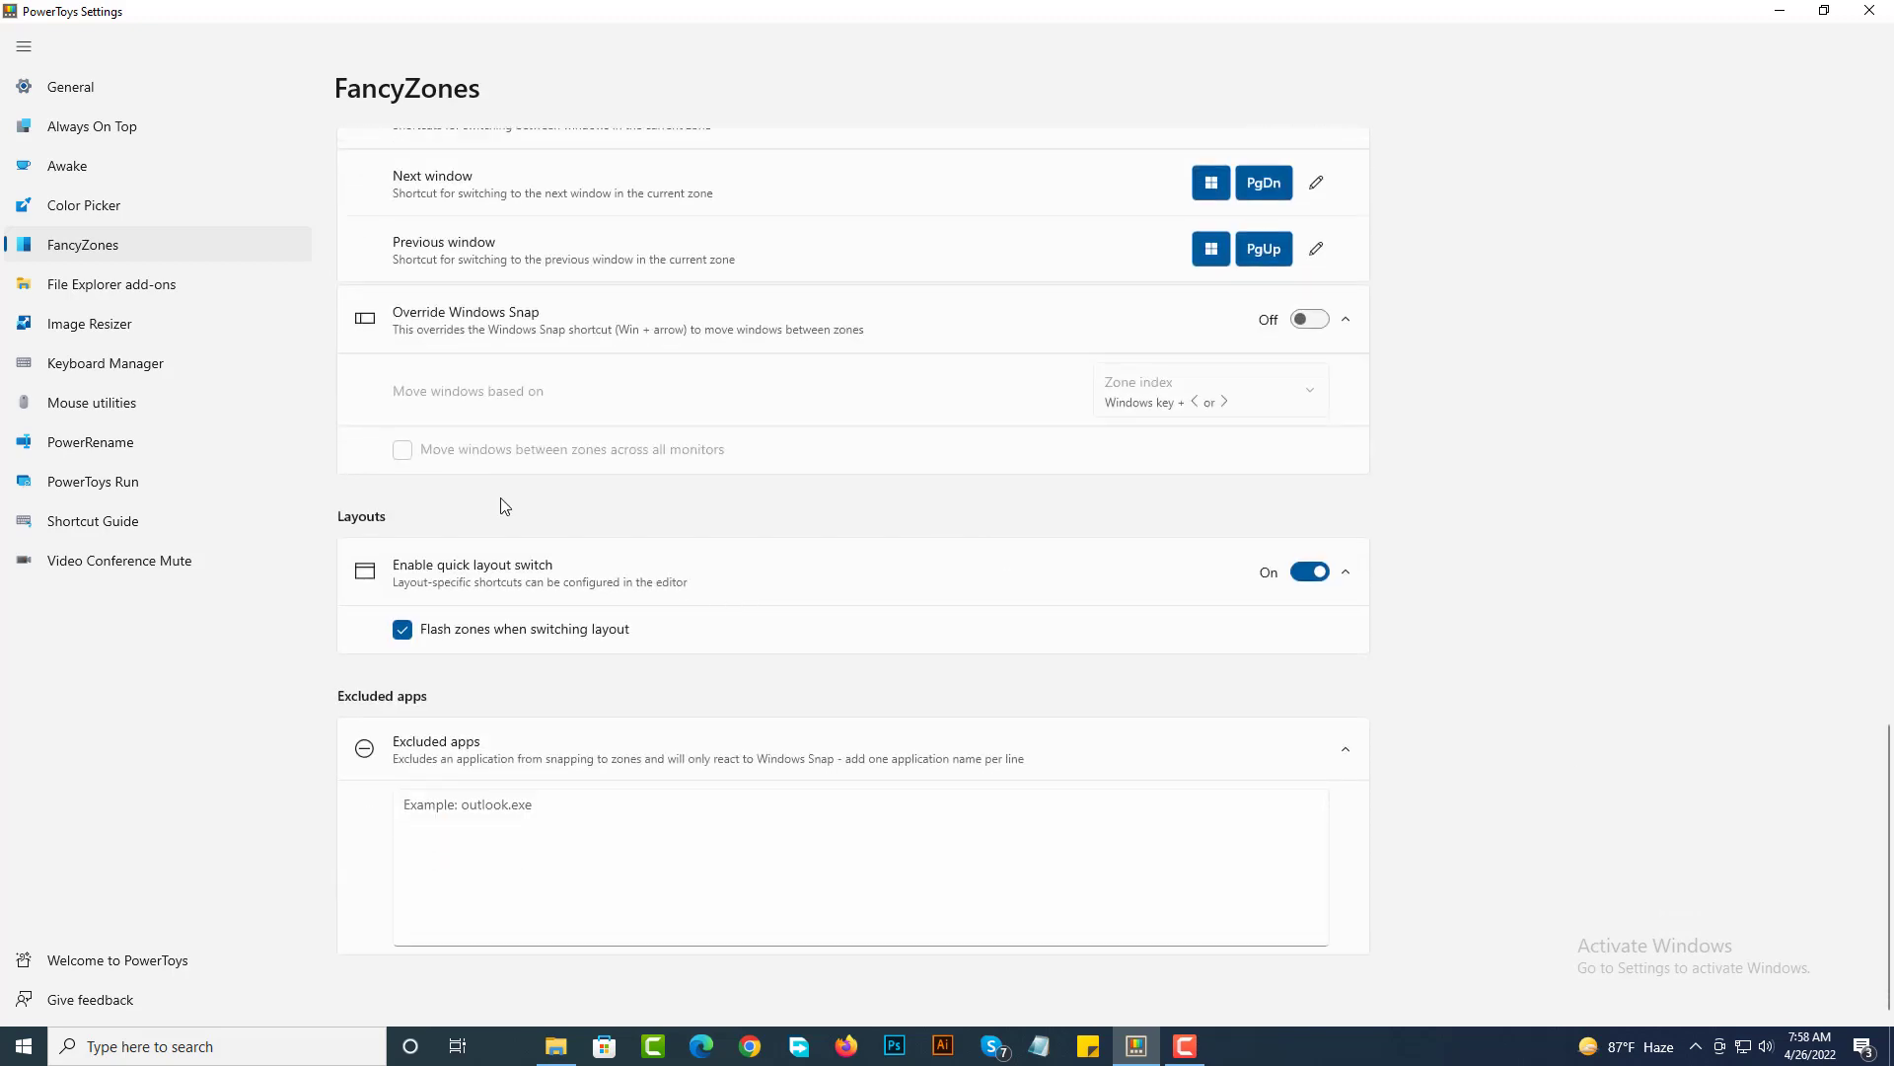
Show the File Explorer add-ons settings, switch to the Power Toy folder, and preview Pickleball 2.eps and Pickleball 1 [Converted].svg in the preview pane
{"action": "left_click", "coordinate": [174, 296]}
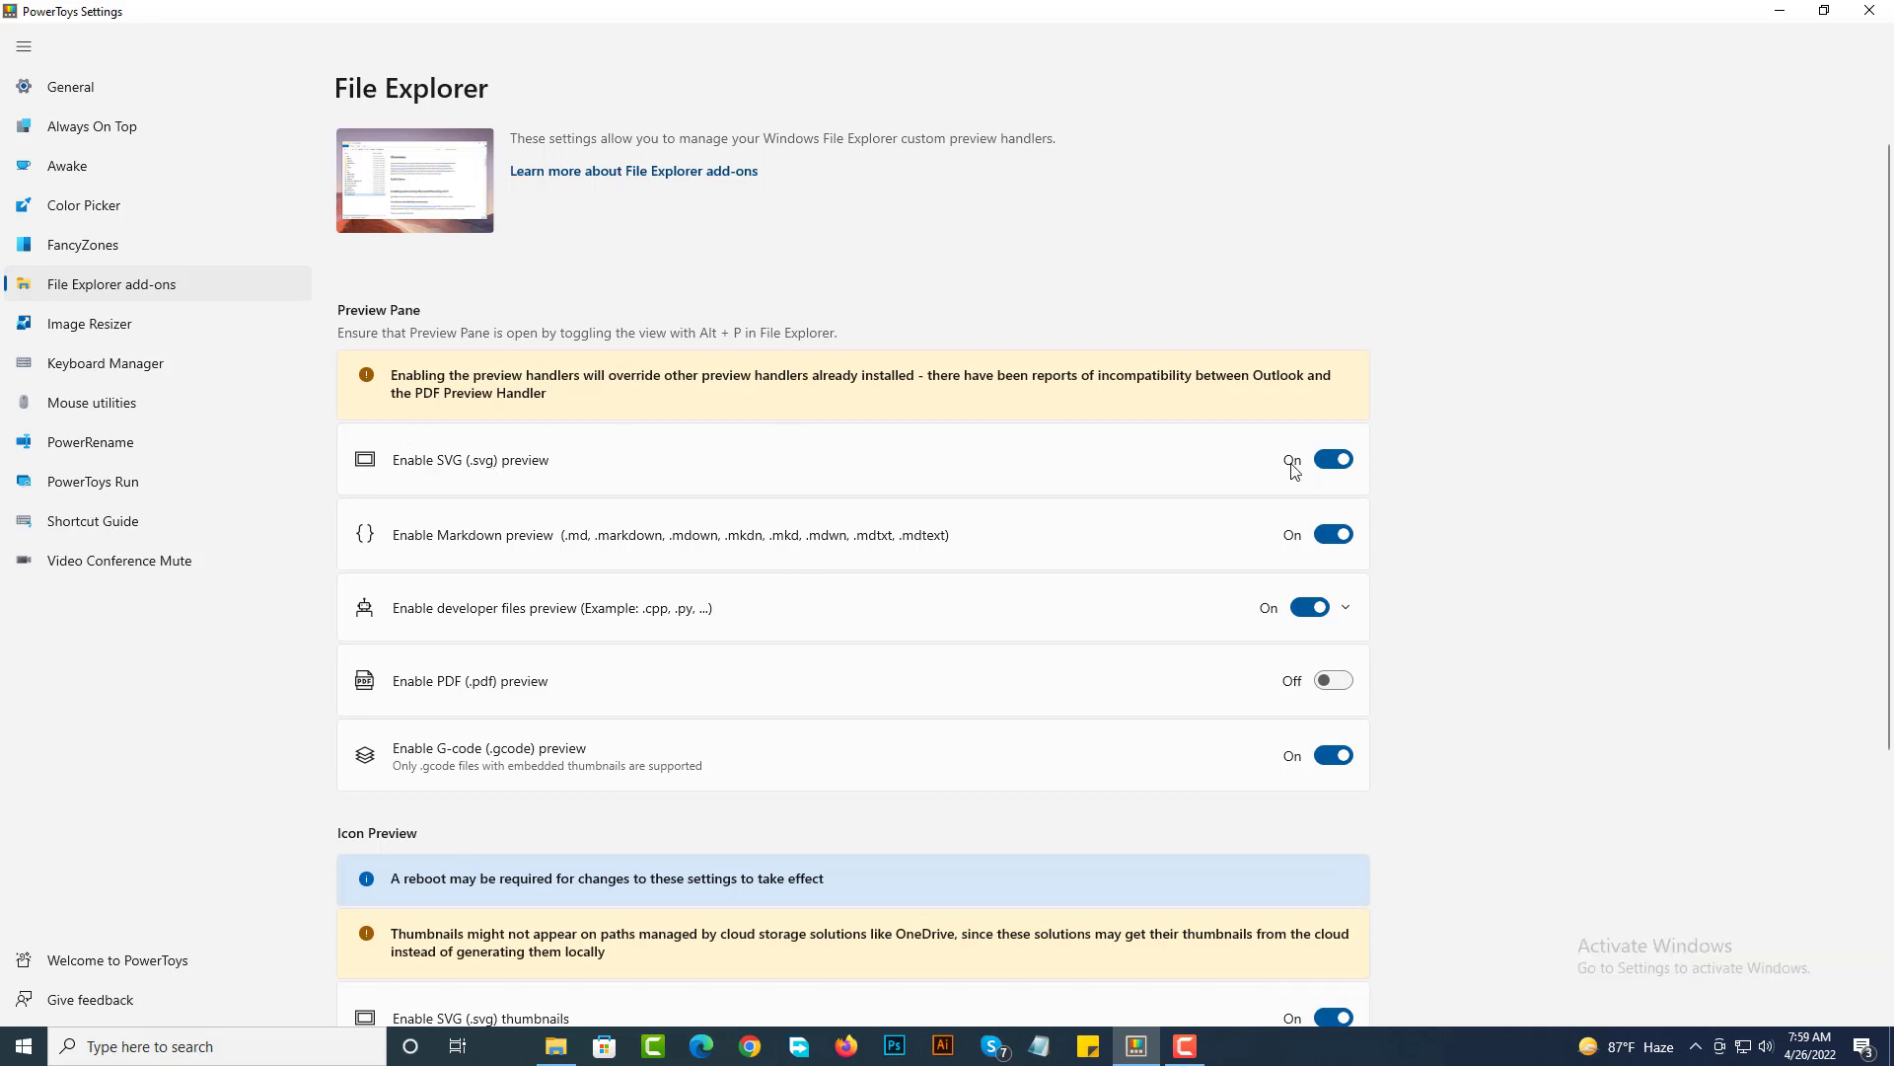
{"action": "left_click", "coordinate": [557, 1046]}
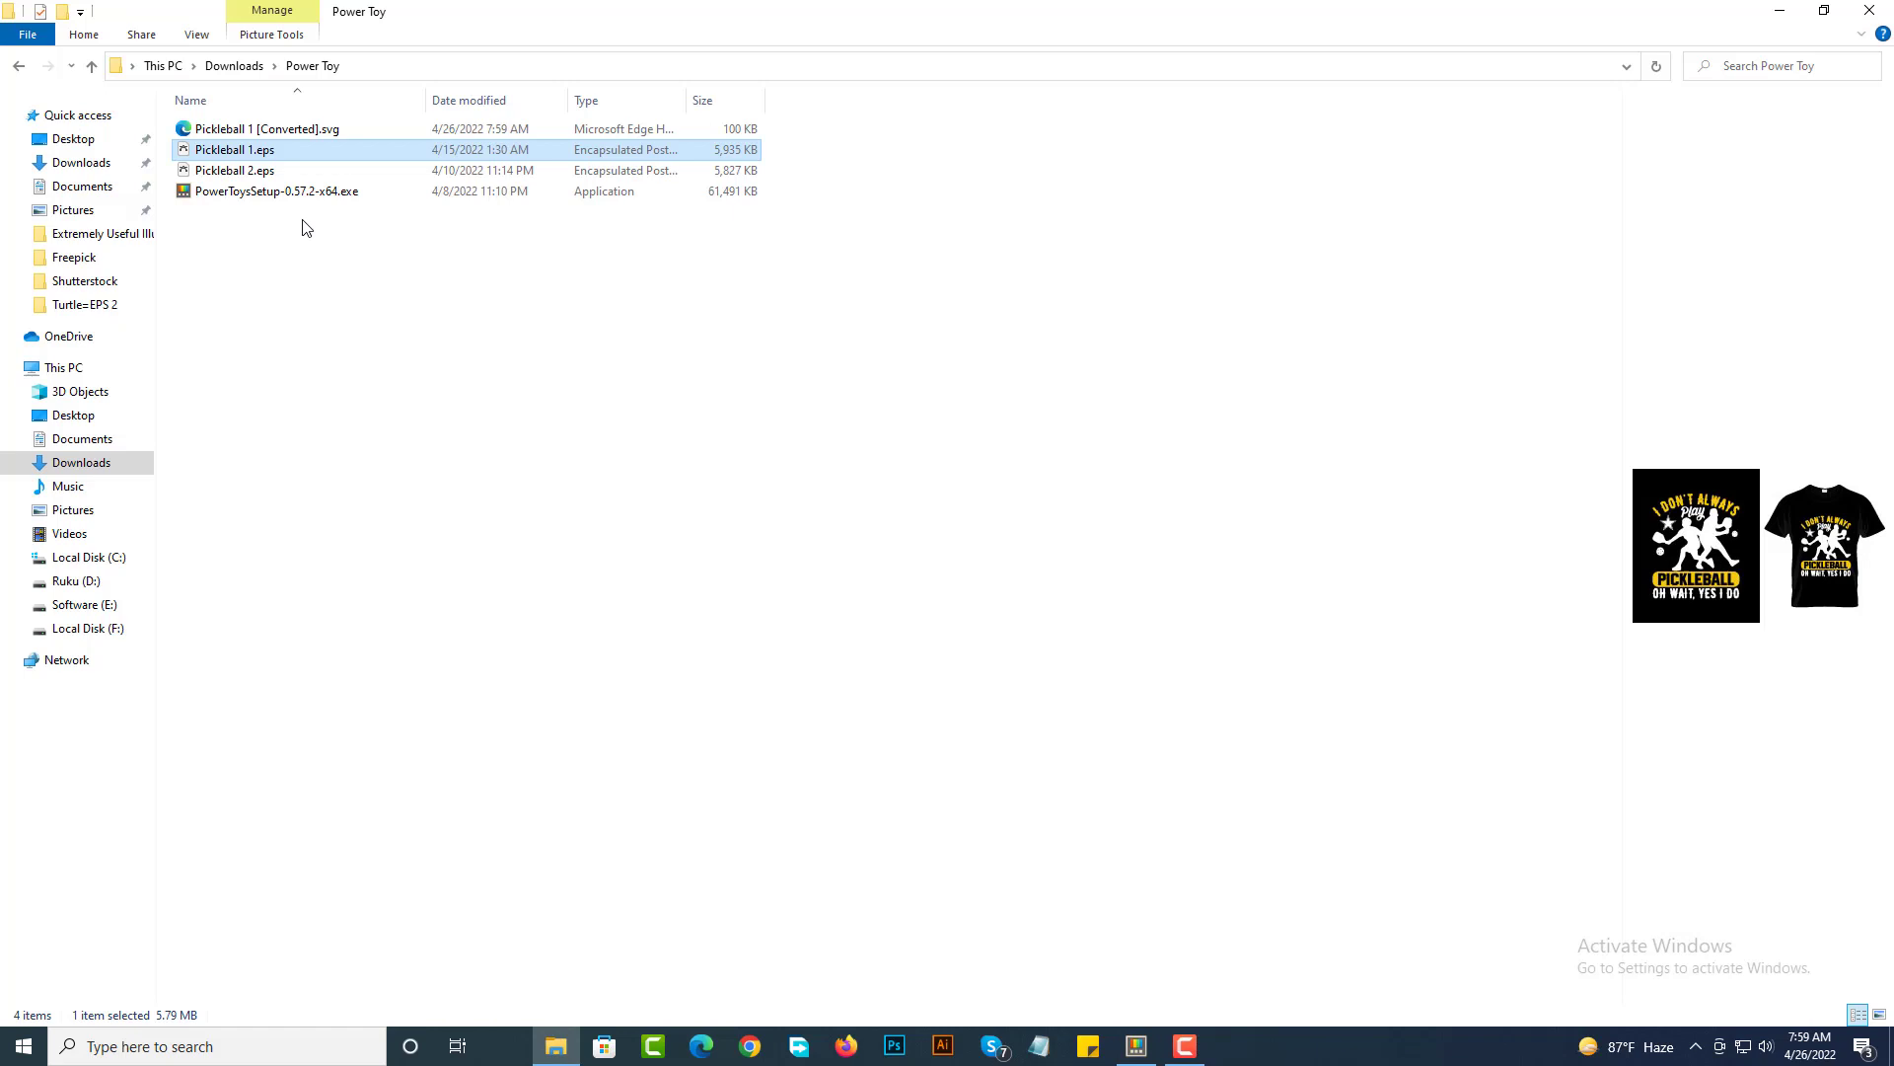
{"action": "left_click", "coordinate": [253, 170]}
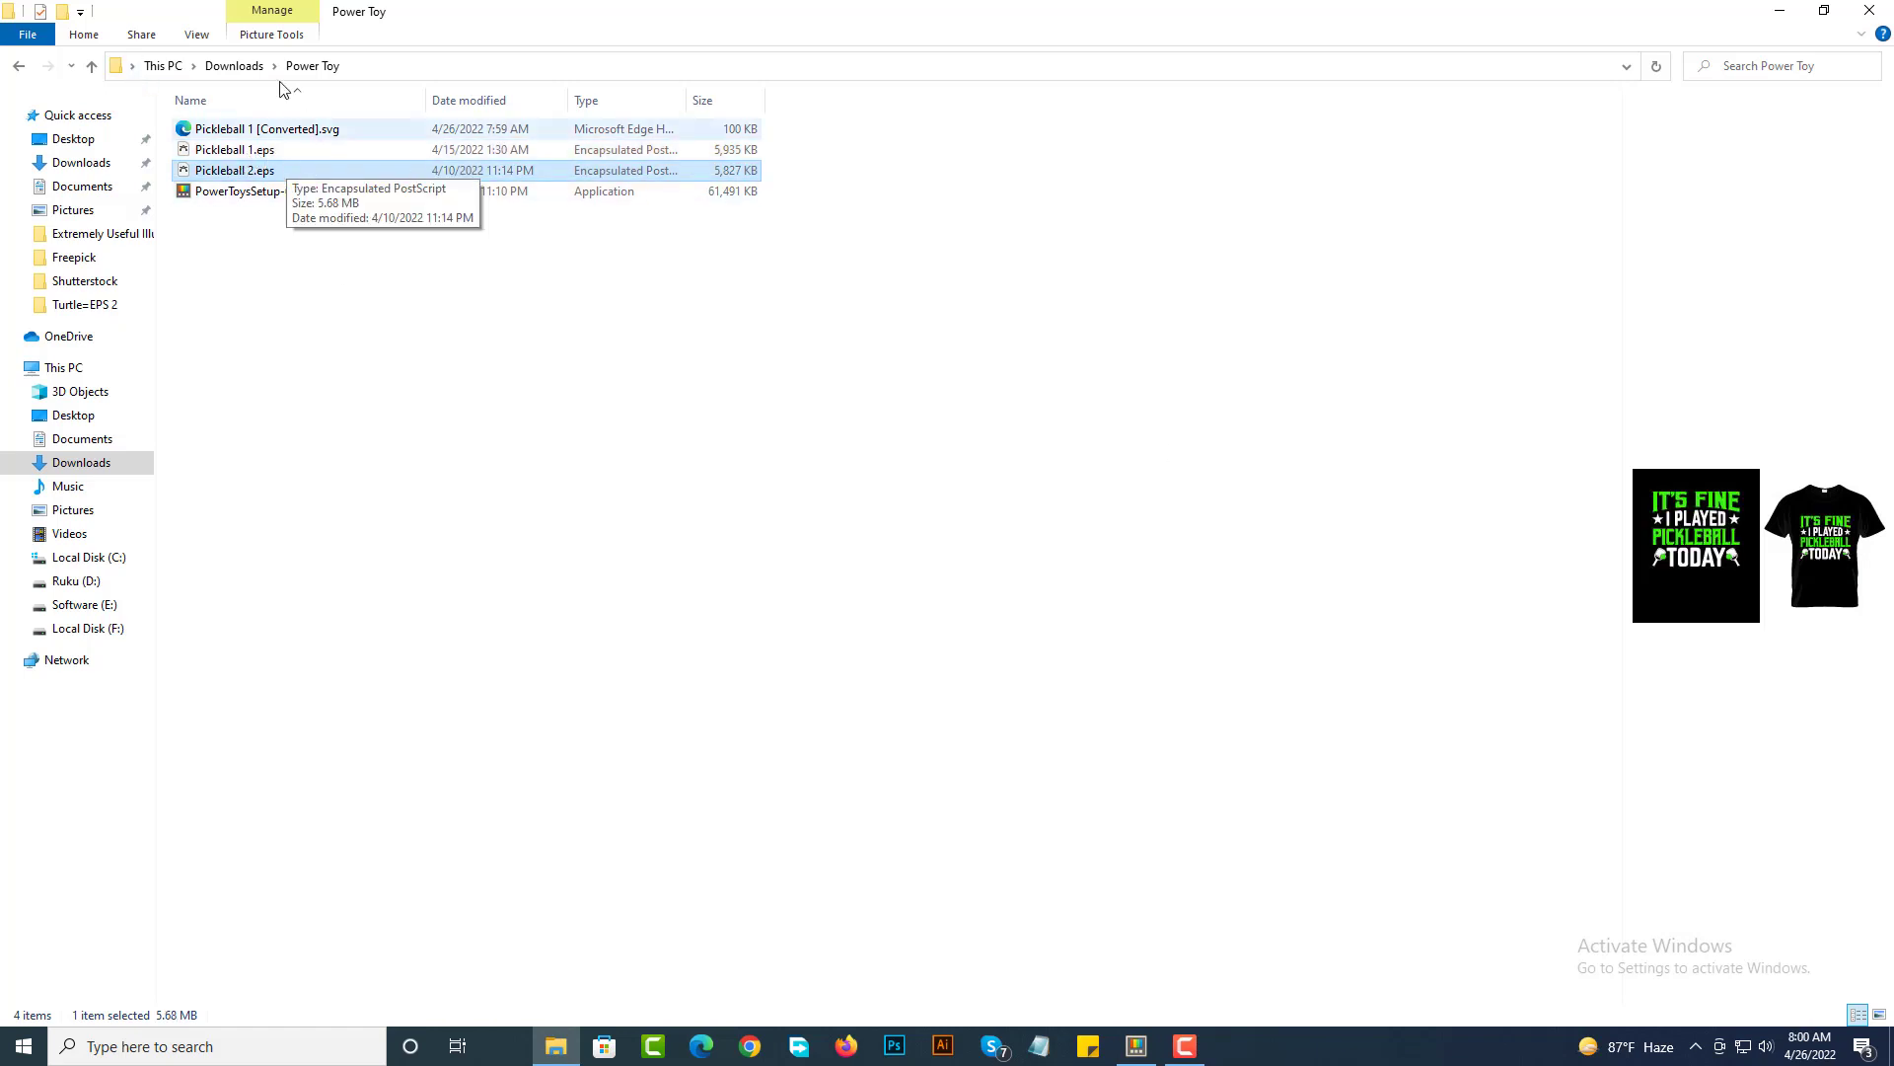
{"action": "left_click", "coordinate": [194, 37]}
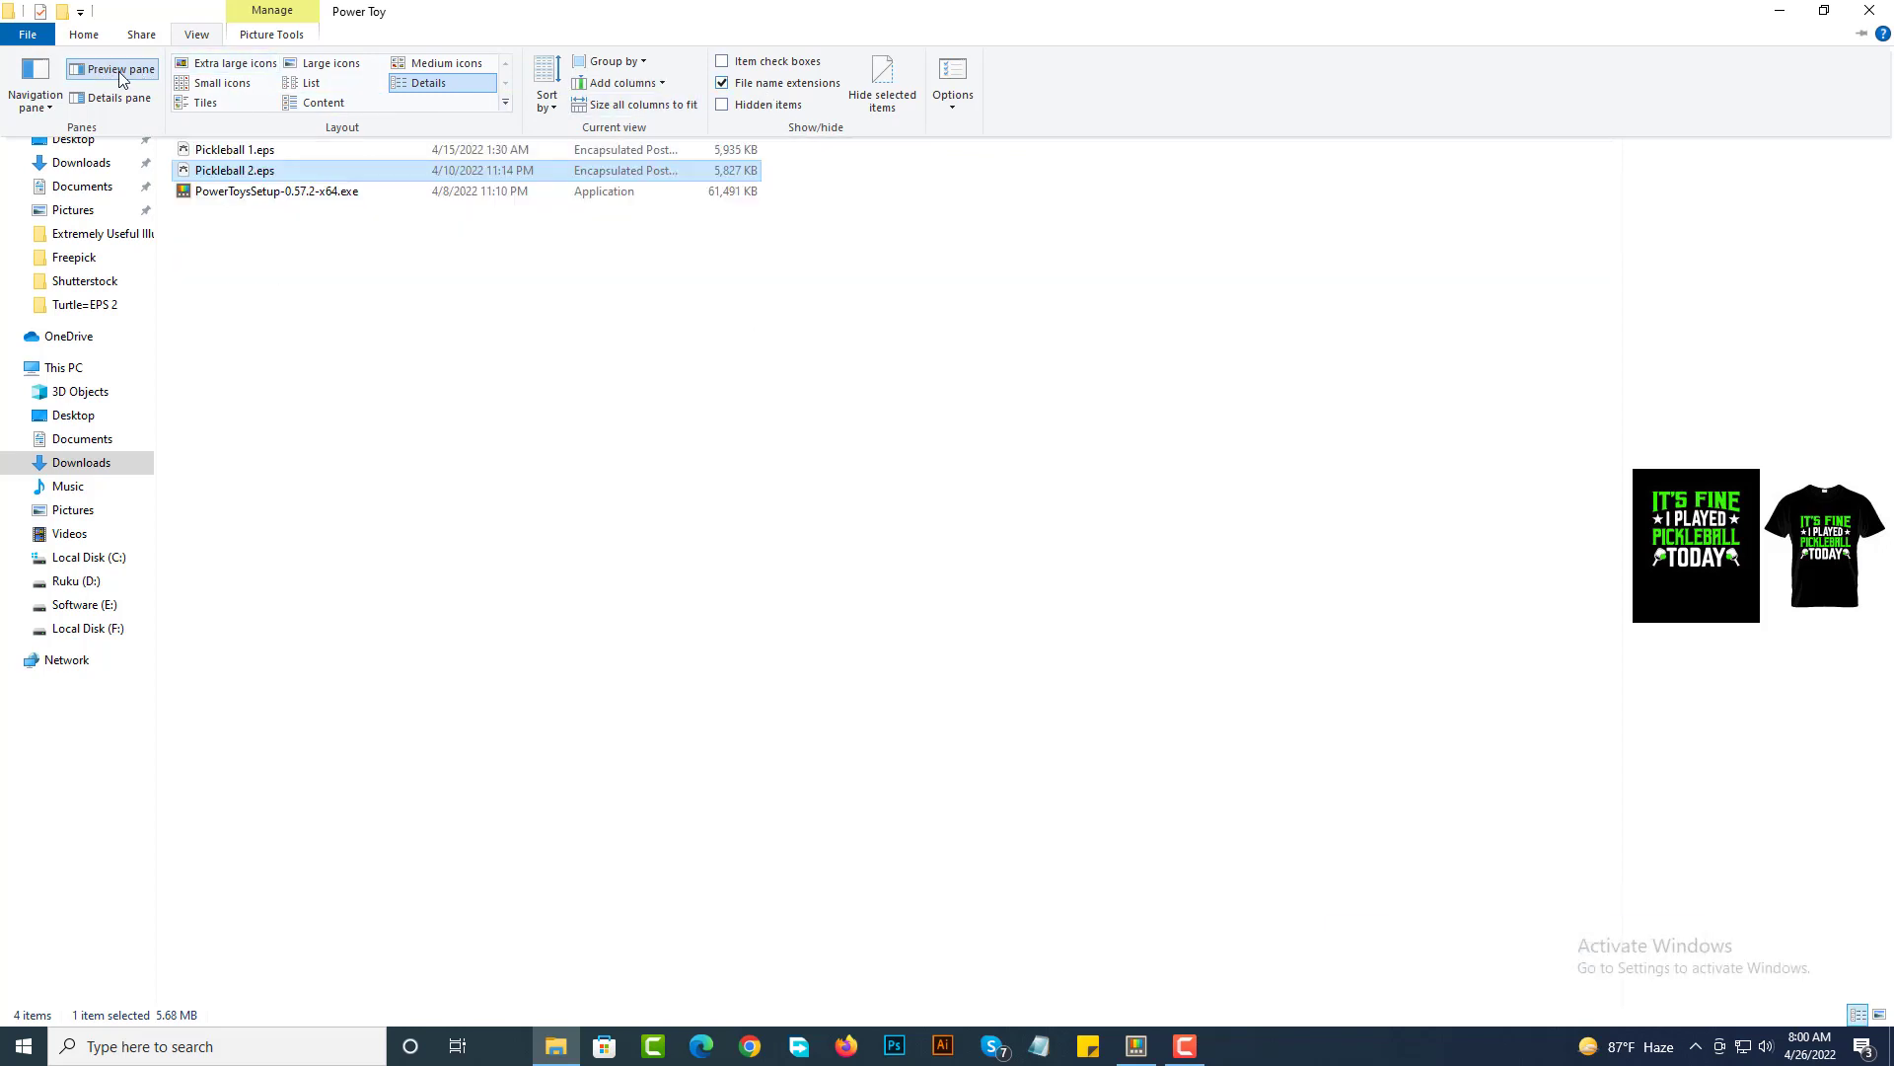
{"action": "left_click", "coordinate": [244, 180]}
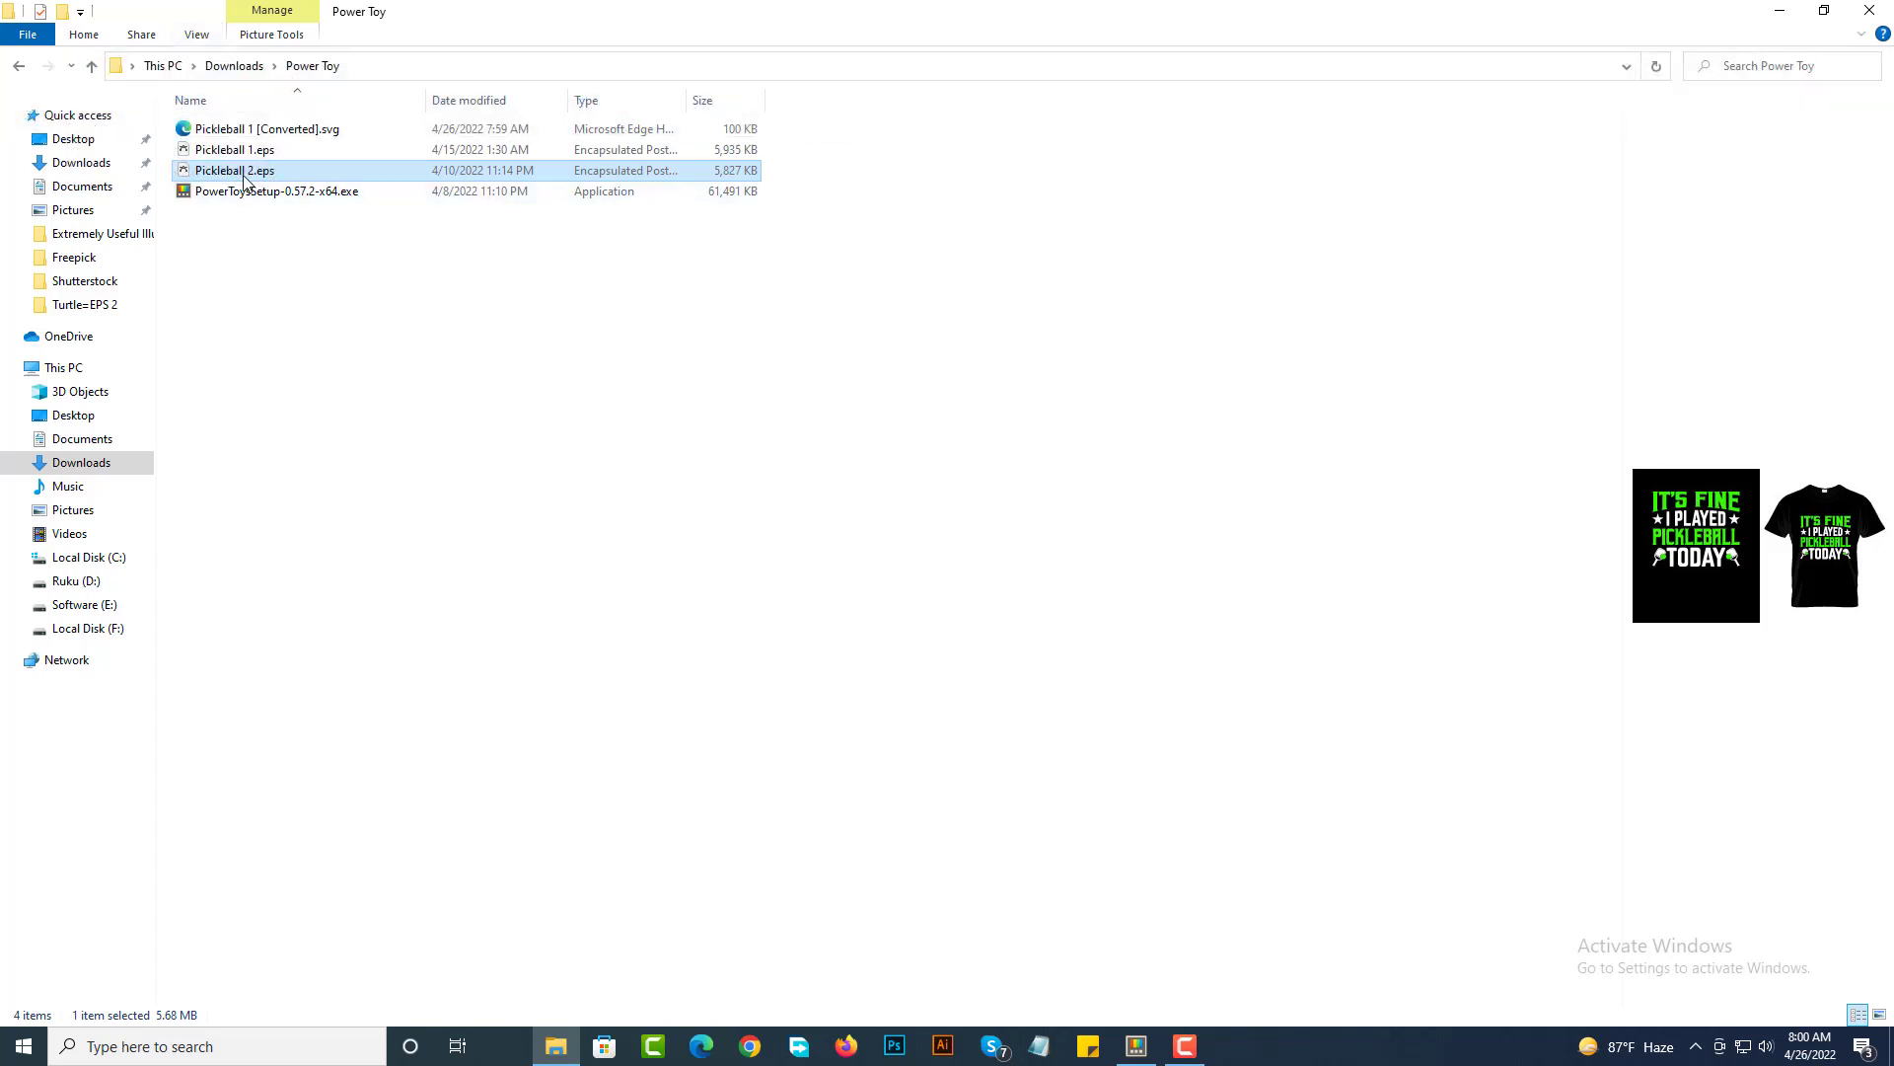
{"action": "left_click", "coordinate": [321, 270]}
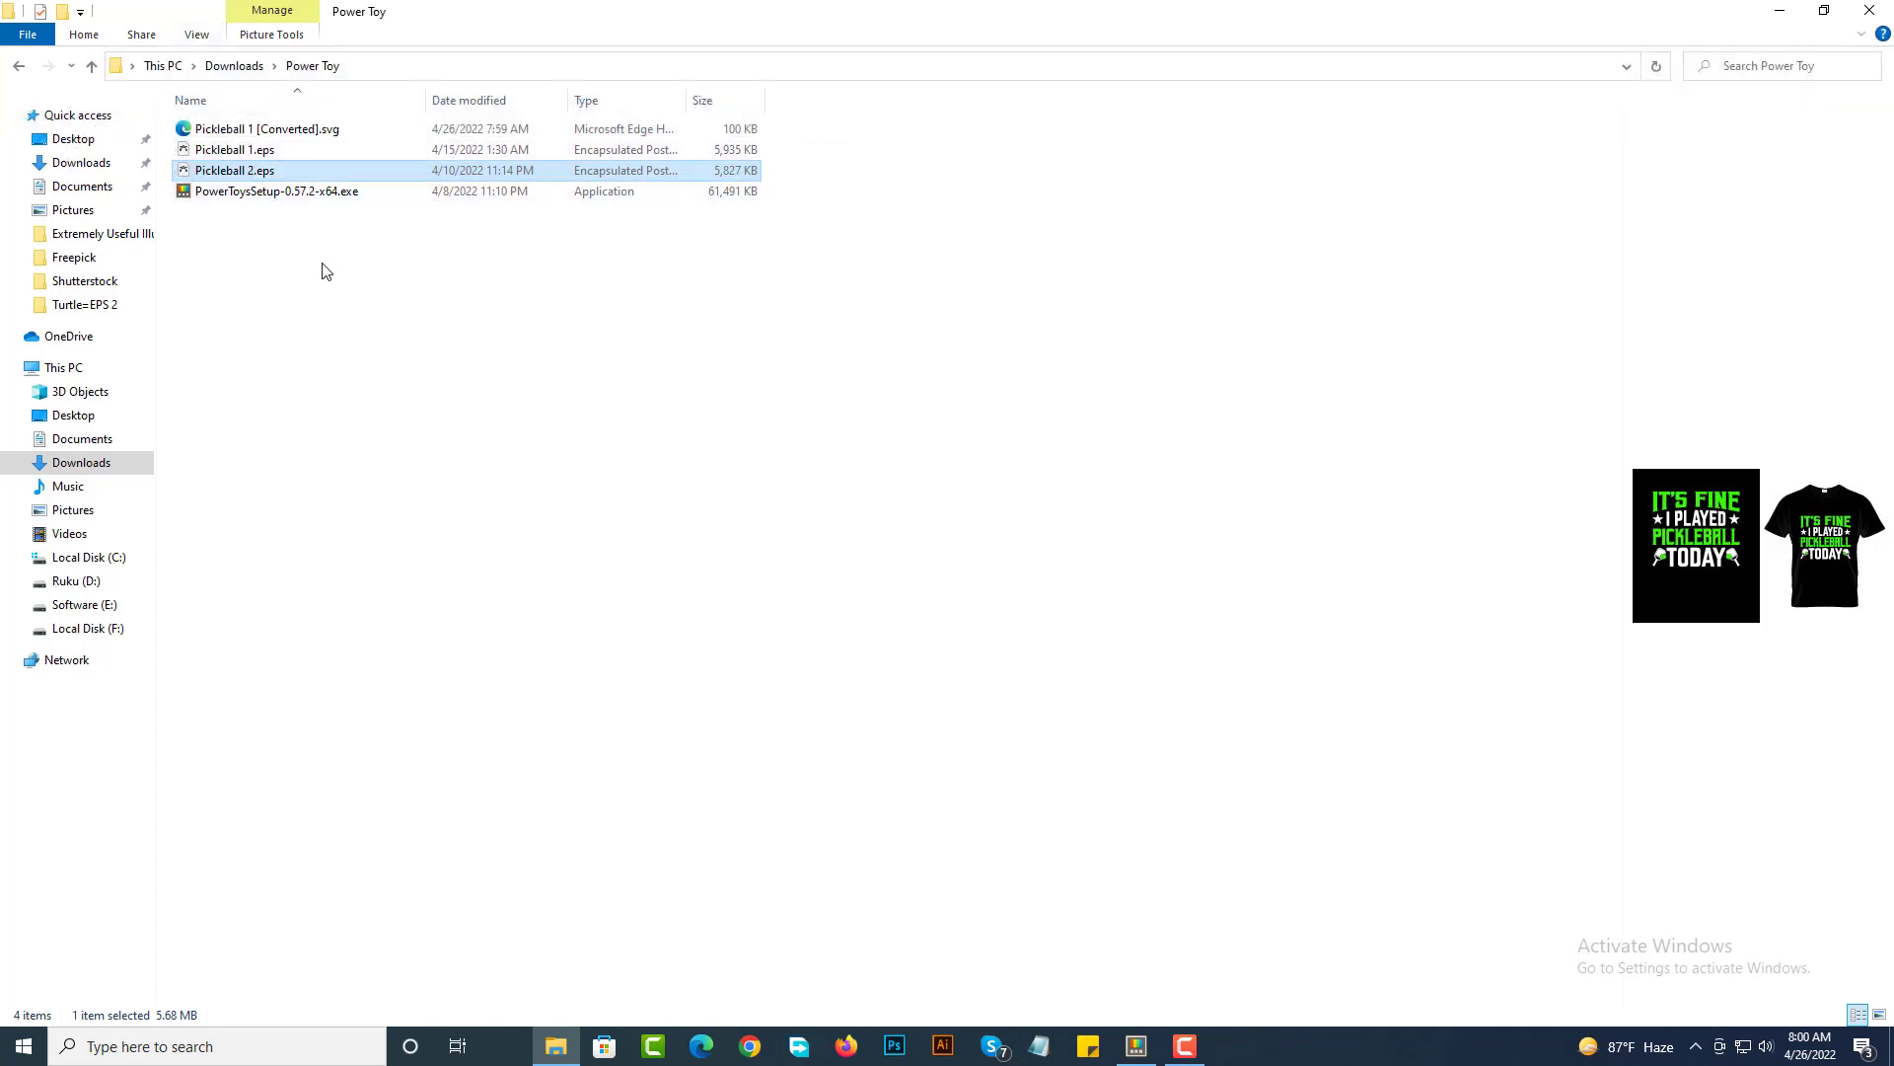
{"action": "left_click", "coordinate": [291, 131]}
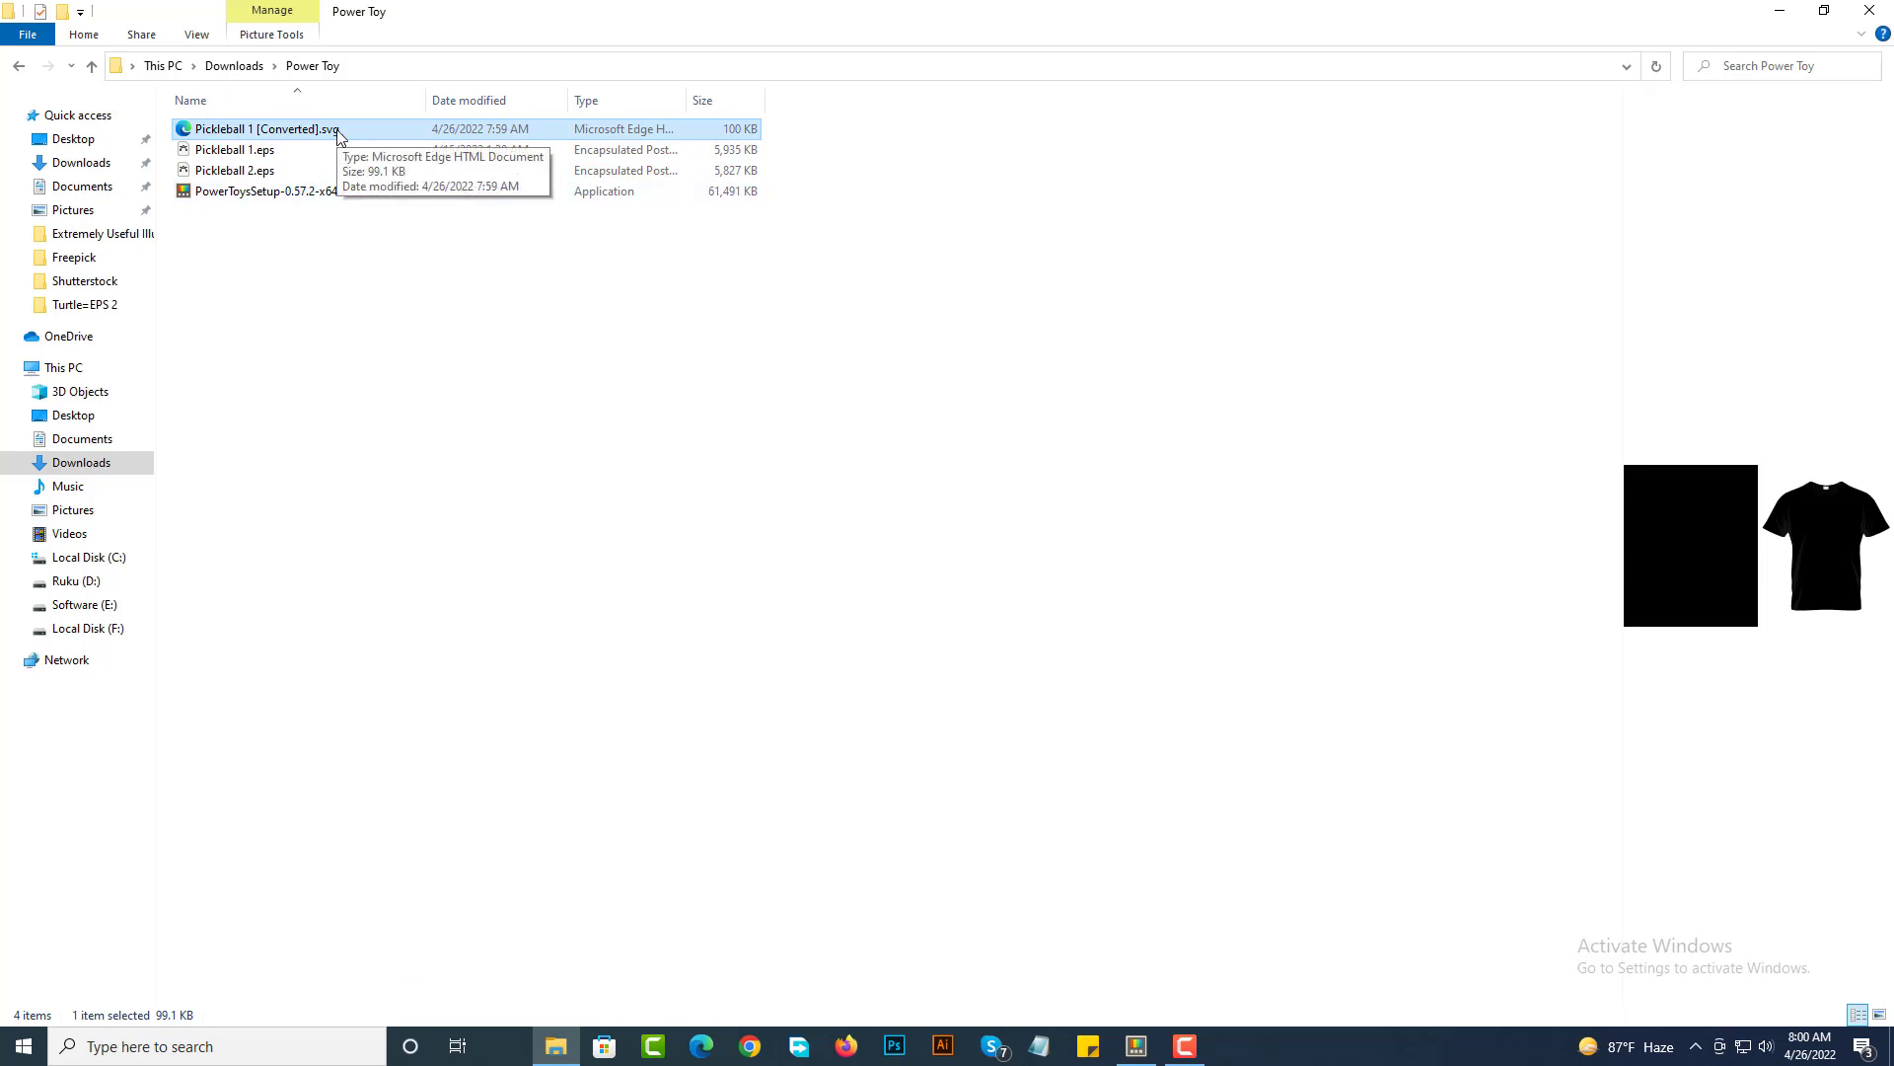
Return to PowerToys Settings, enable PDF (.pdf) preview, and review the Icon Preview thumbnail options
{"action": "left_click", "coordinate": [1137, 1046]}
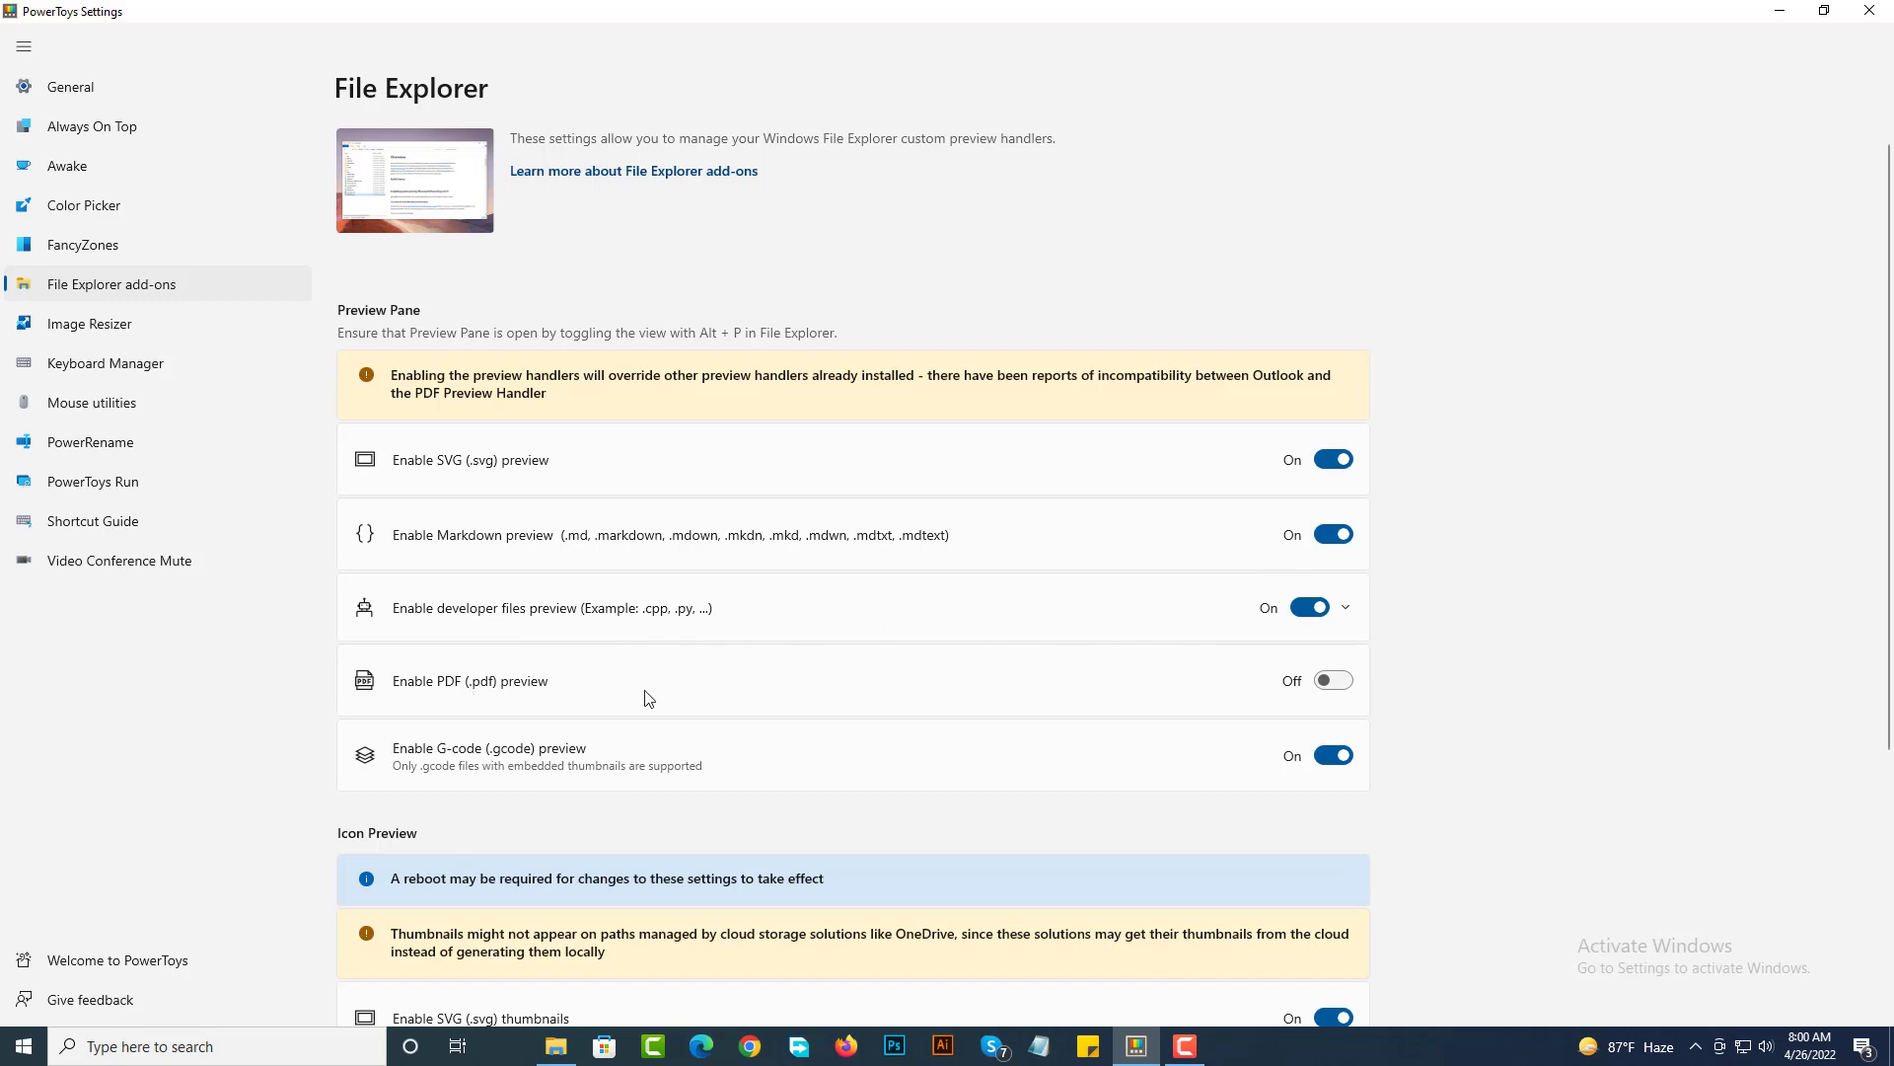
{"action": "left_click", "coordinate": [1334, 681]}
{"action": "scroll", "coordinate": [694, 755], "scroll_direction": "down", "scroll_amount": 4}
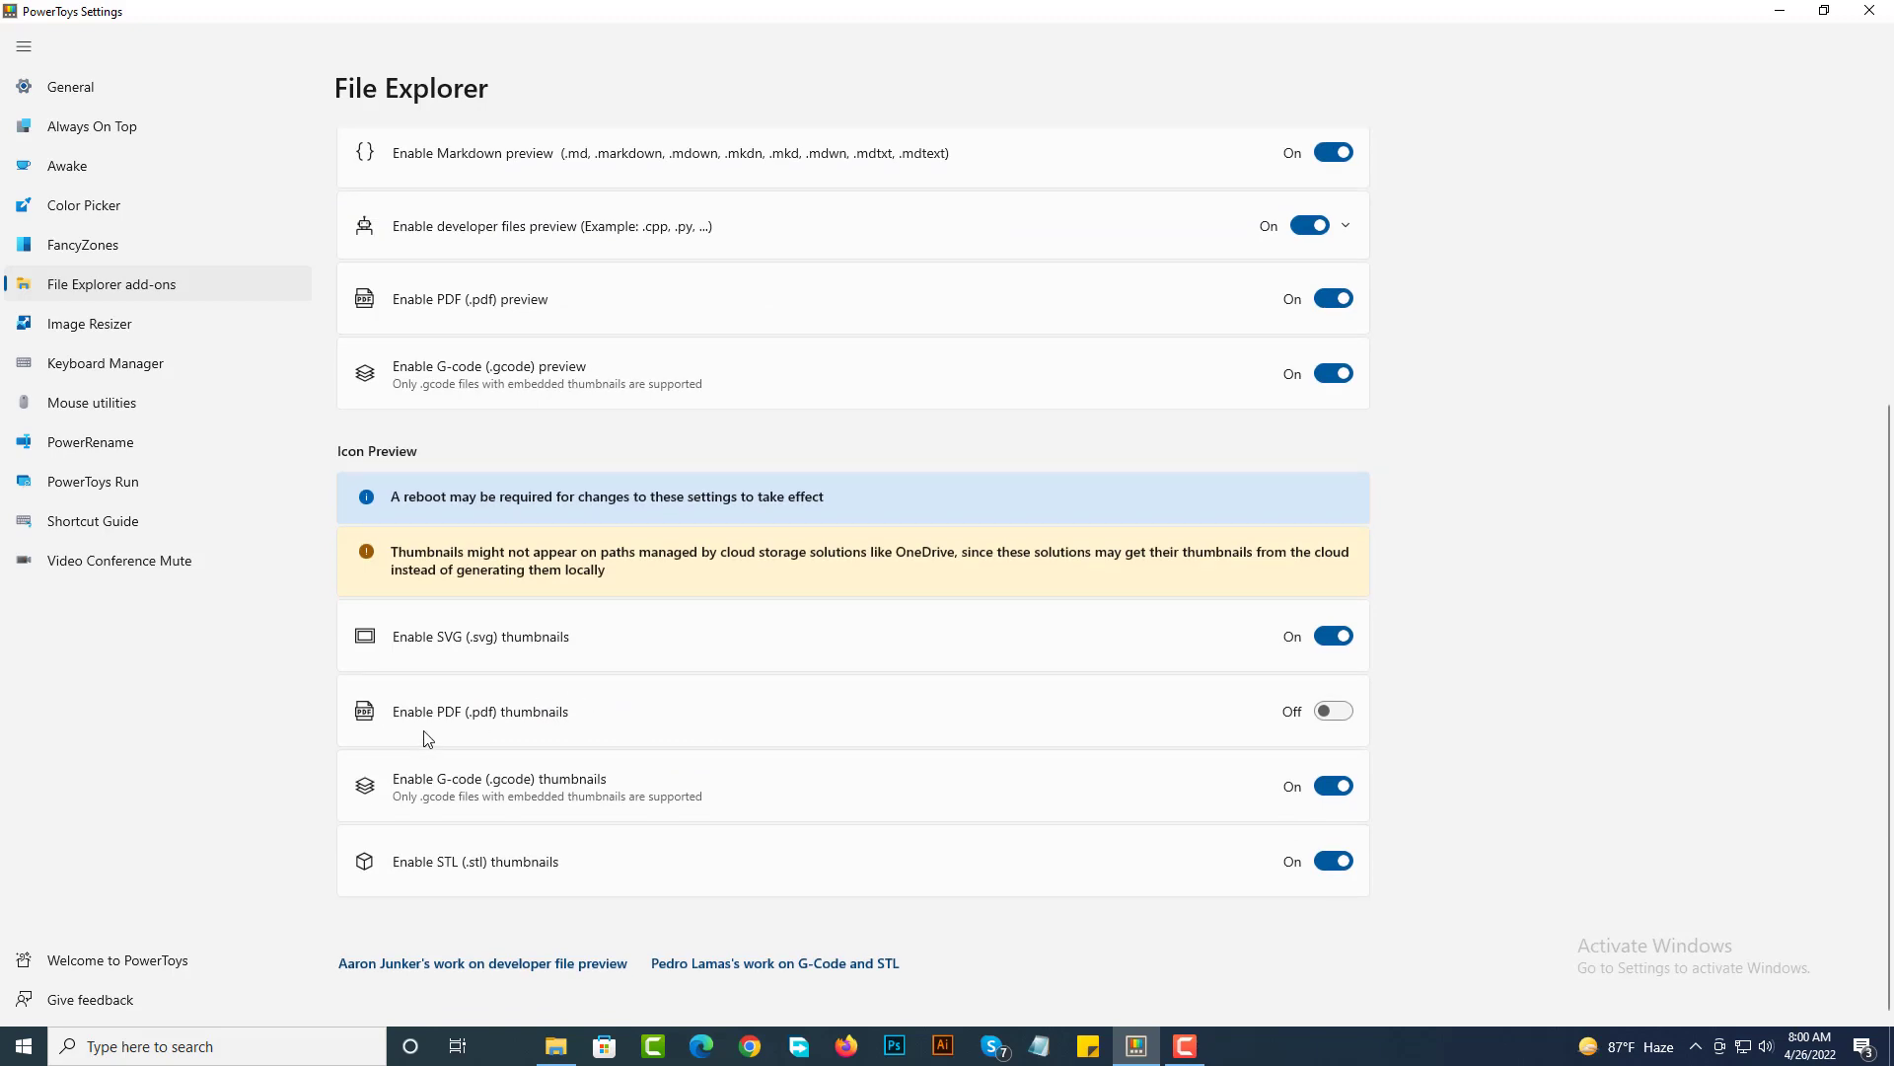
{"action": "scroll", "coordinate": [602, 719], "scroll_direction": "up", "scroll_amount": 4}
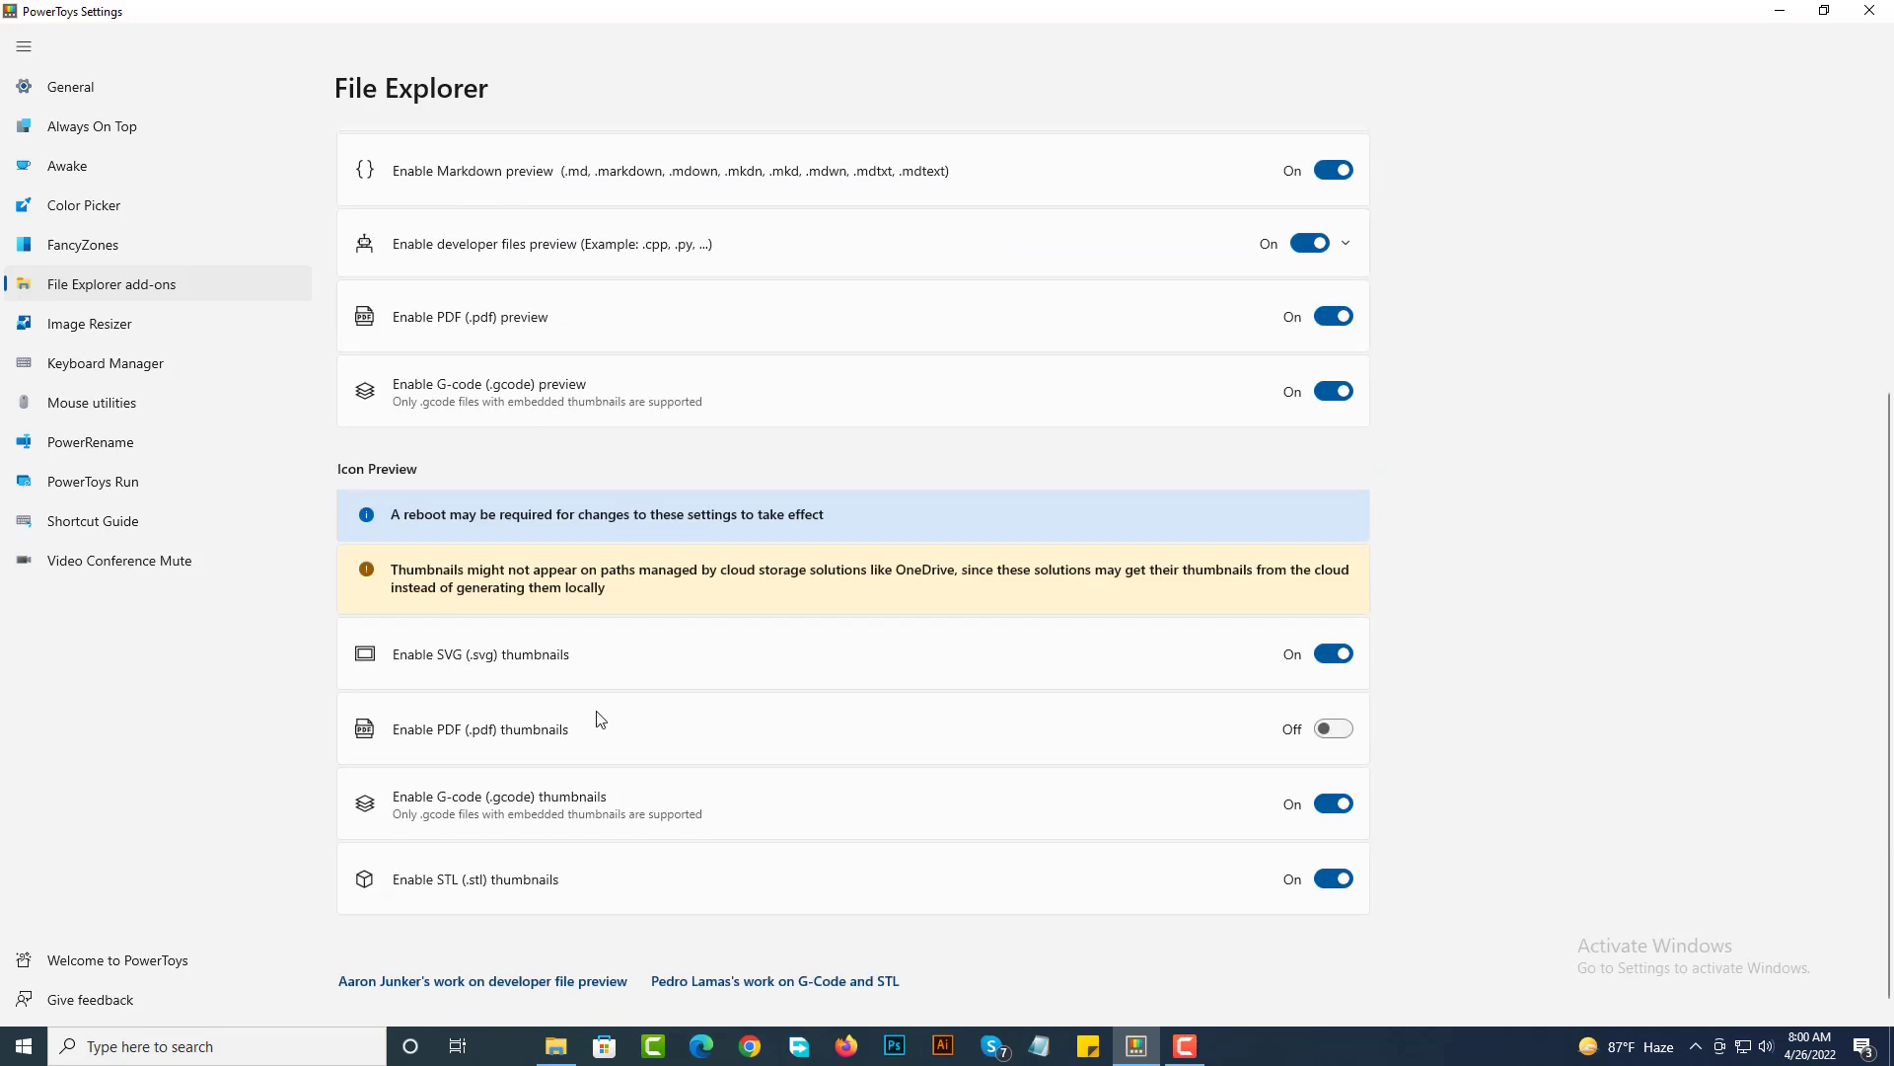
Show the Image Resizer settings, then resize Mixed-7.jpg in the Power Toy folder with the Large preset (1920 × 1080 pixels)
{"action": "left_click", "coordinate": [94, 329]}
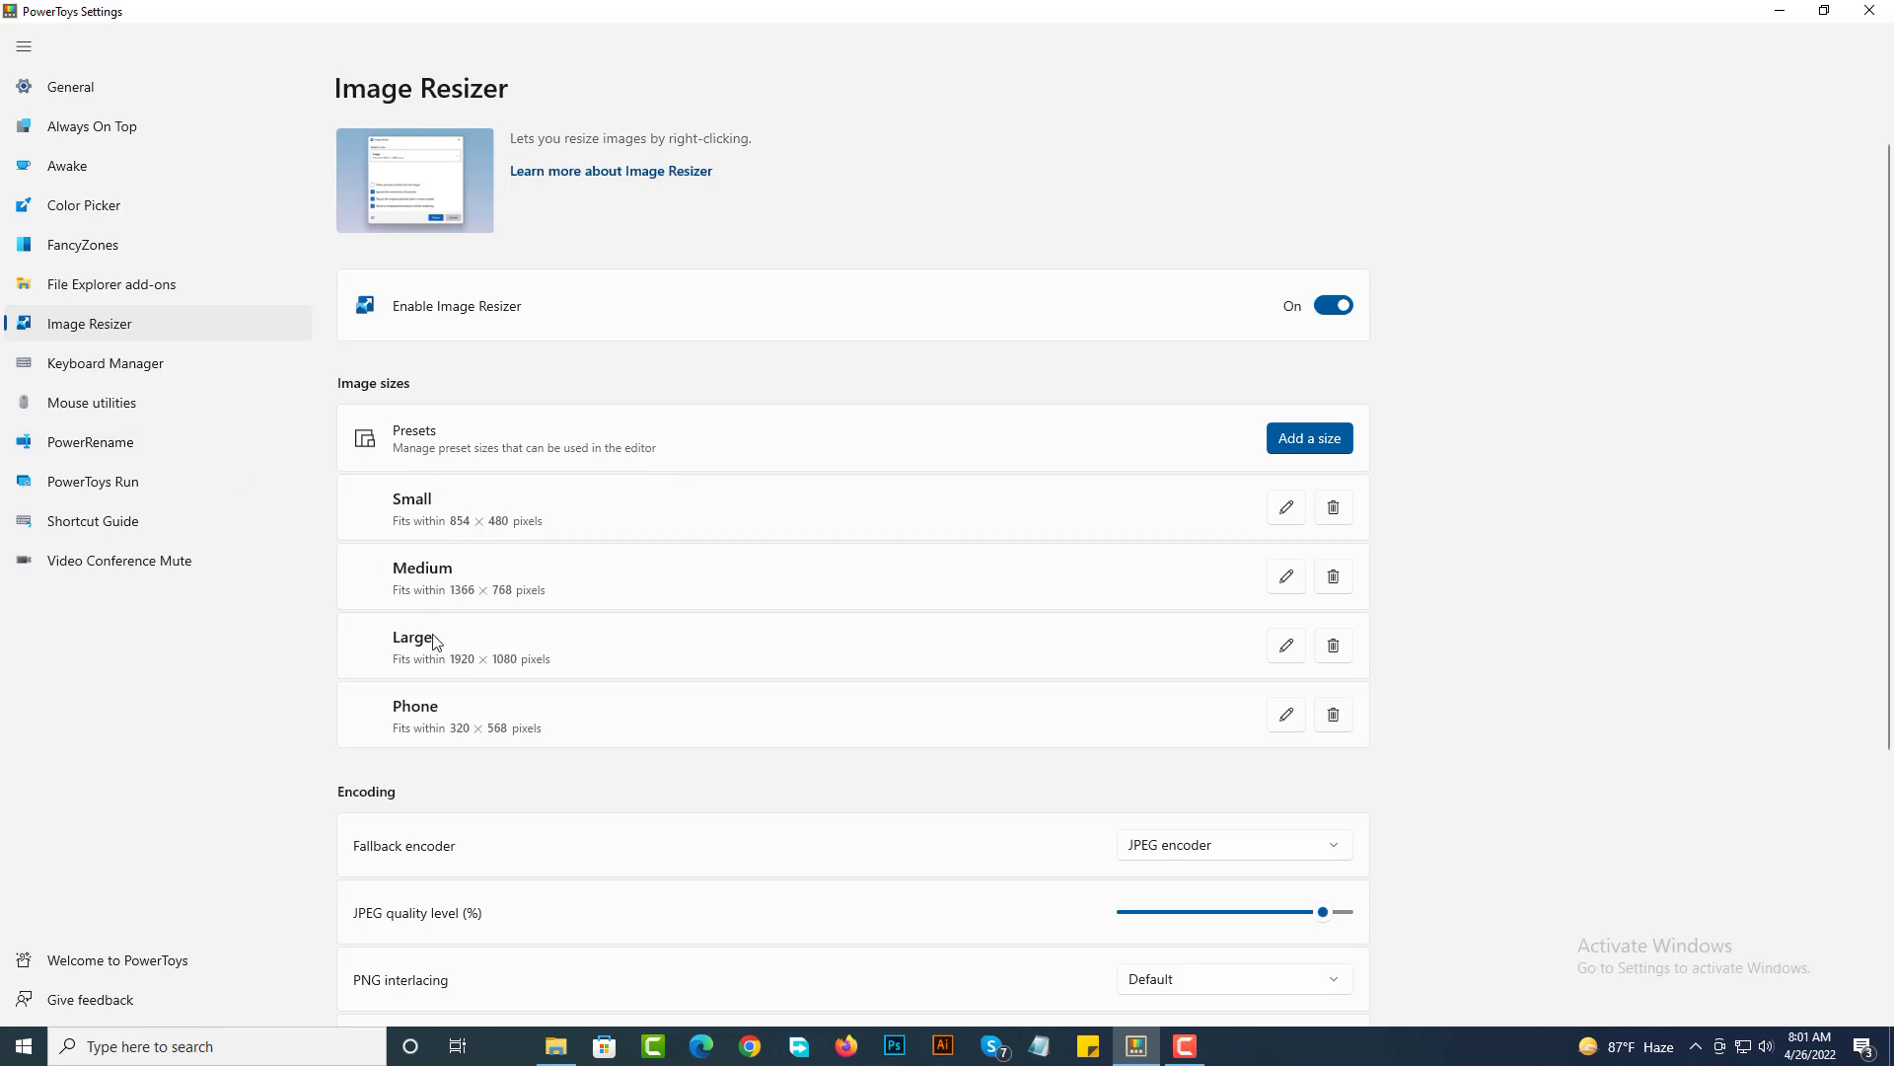
{"action": "left_click", "coordinate": [555, 1046]}
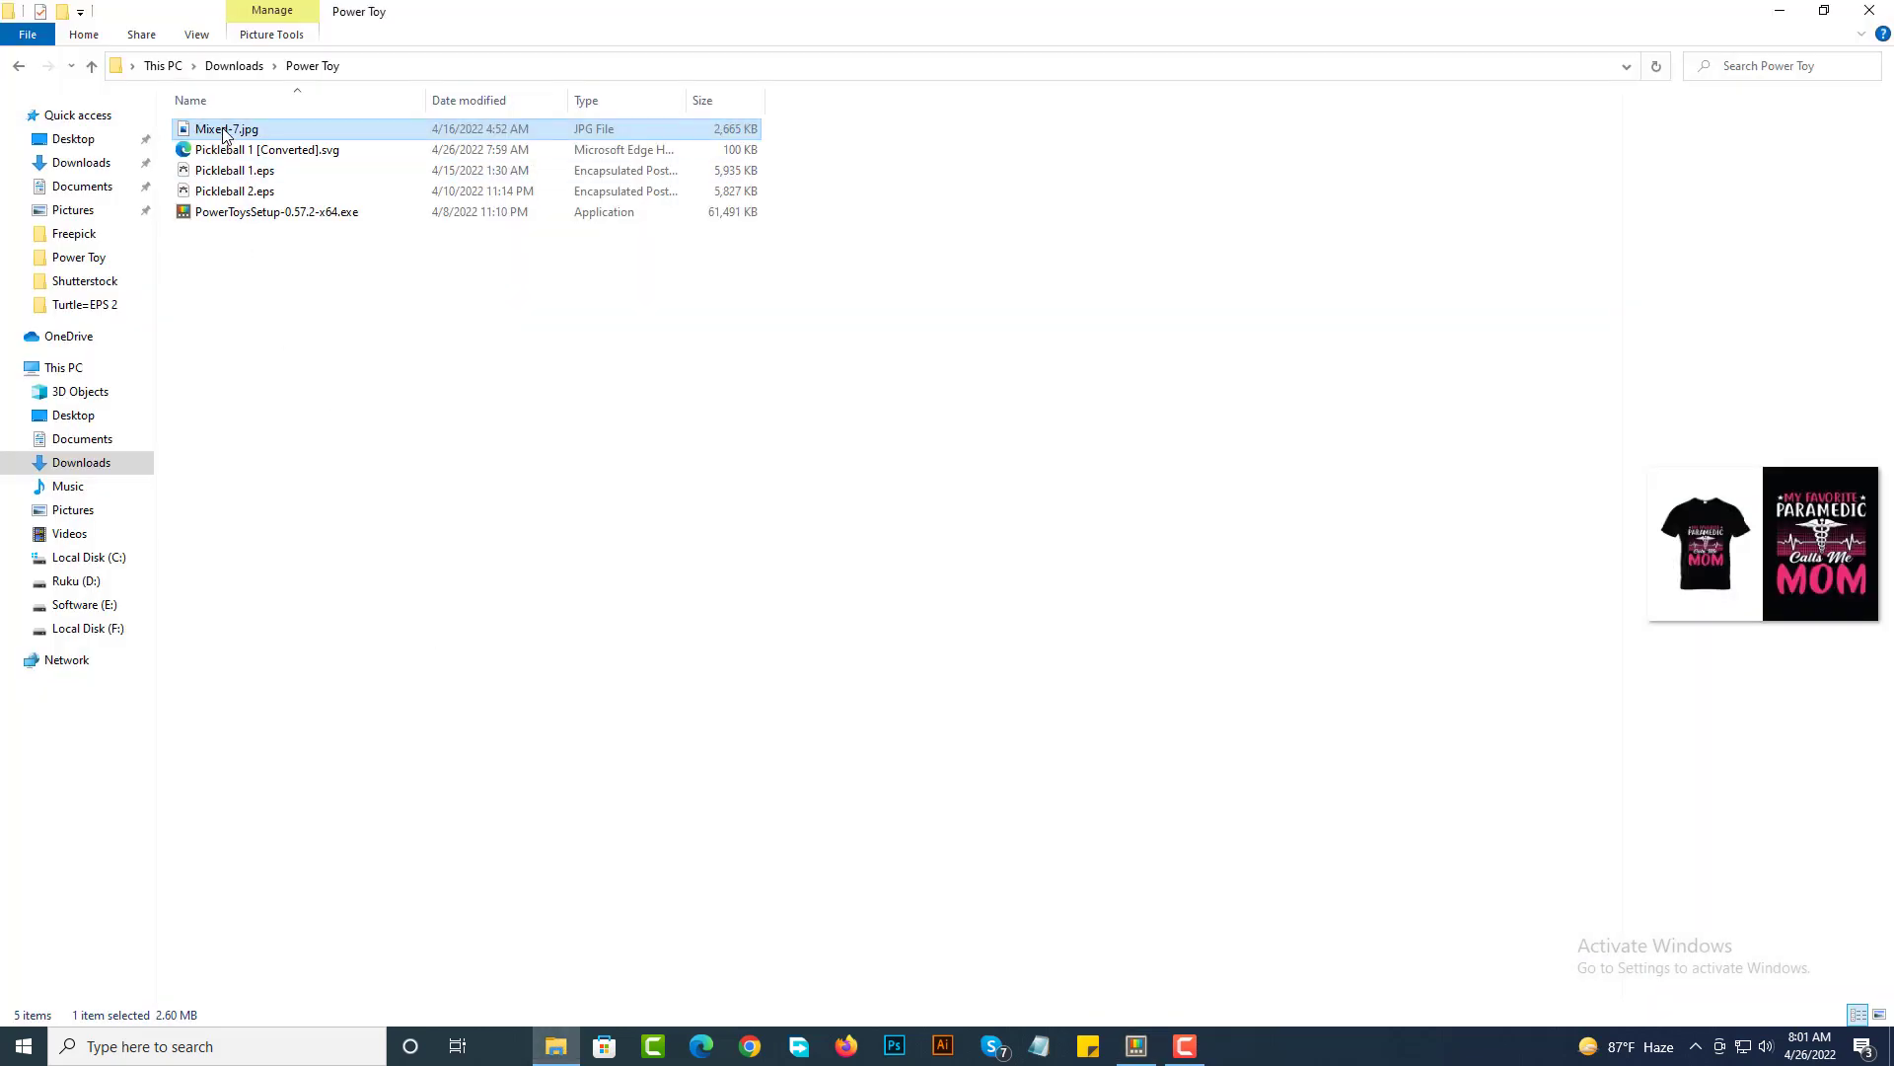
{"action": "right_click", "coordinate": [226, 132]}
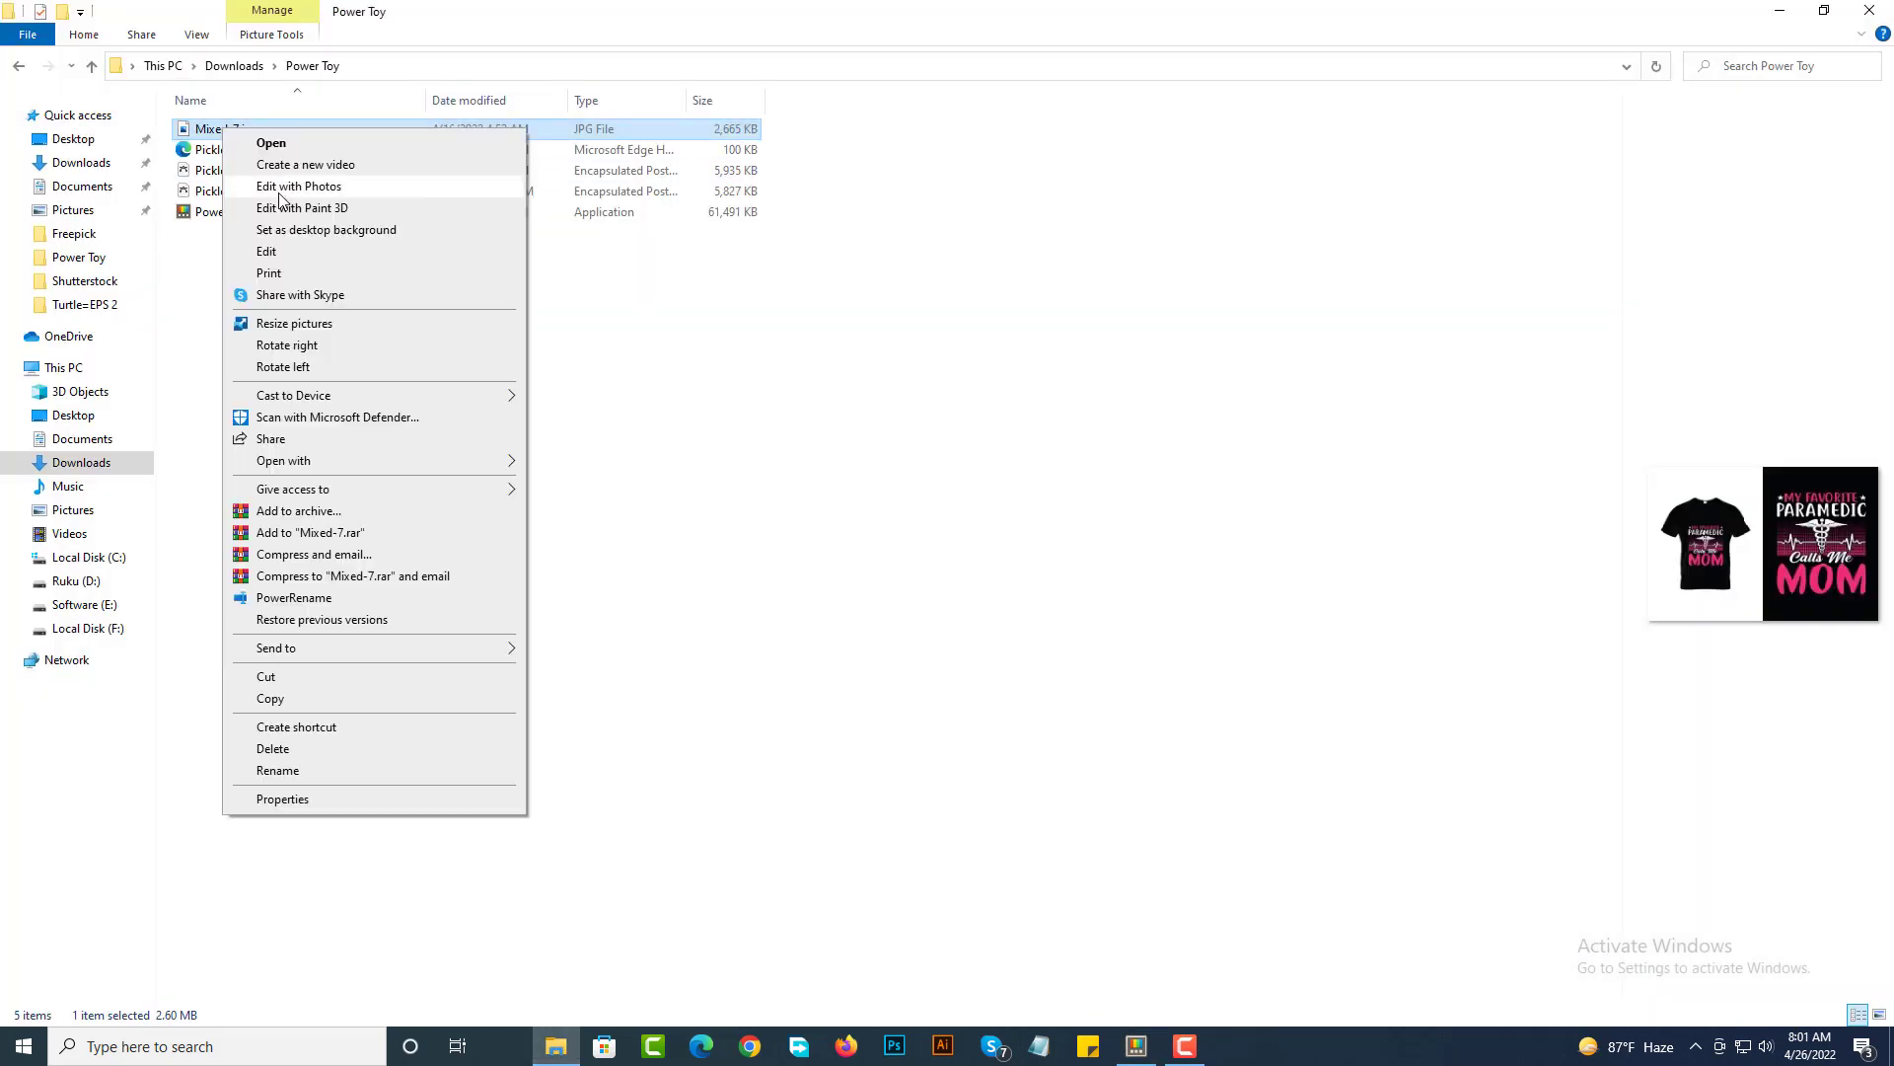
{"action": "left_click", "coordinate": [315, 329]}
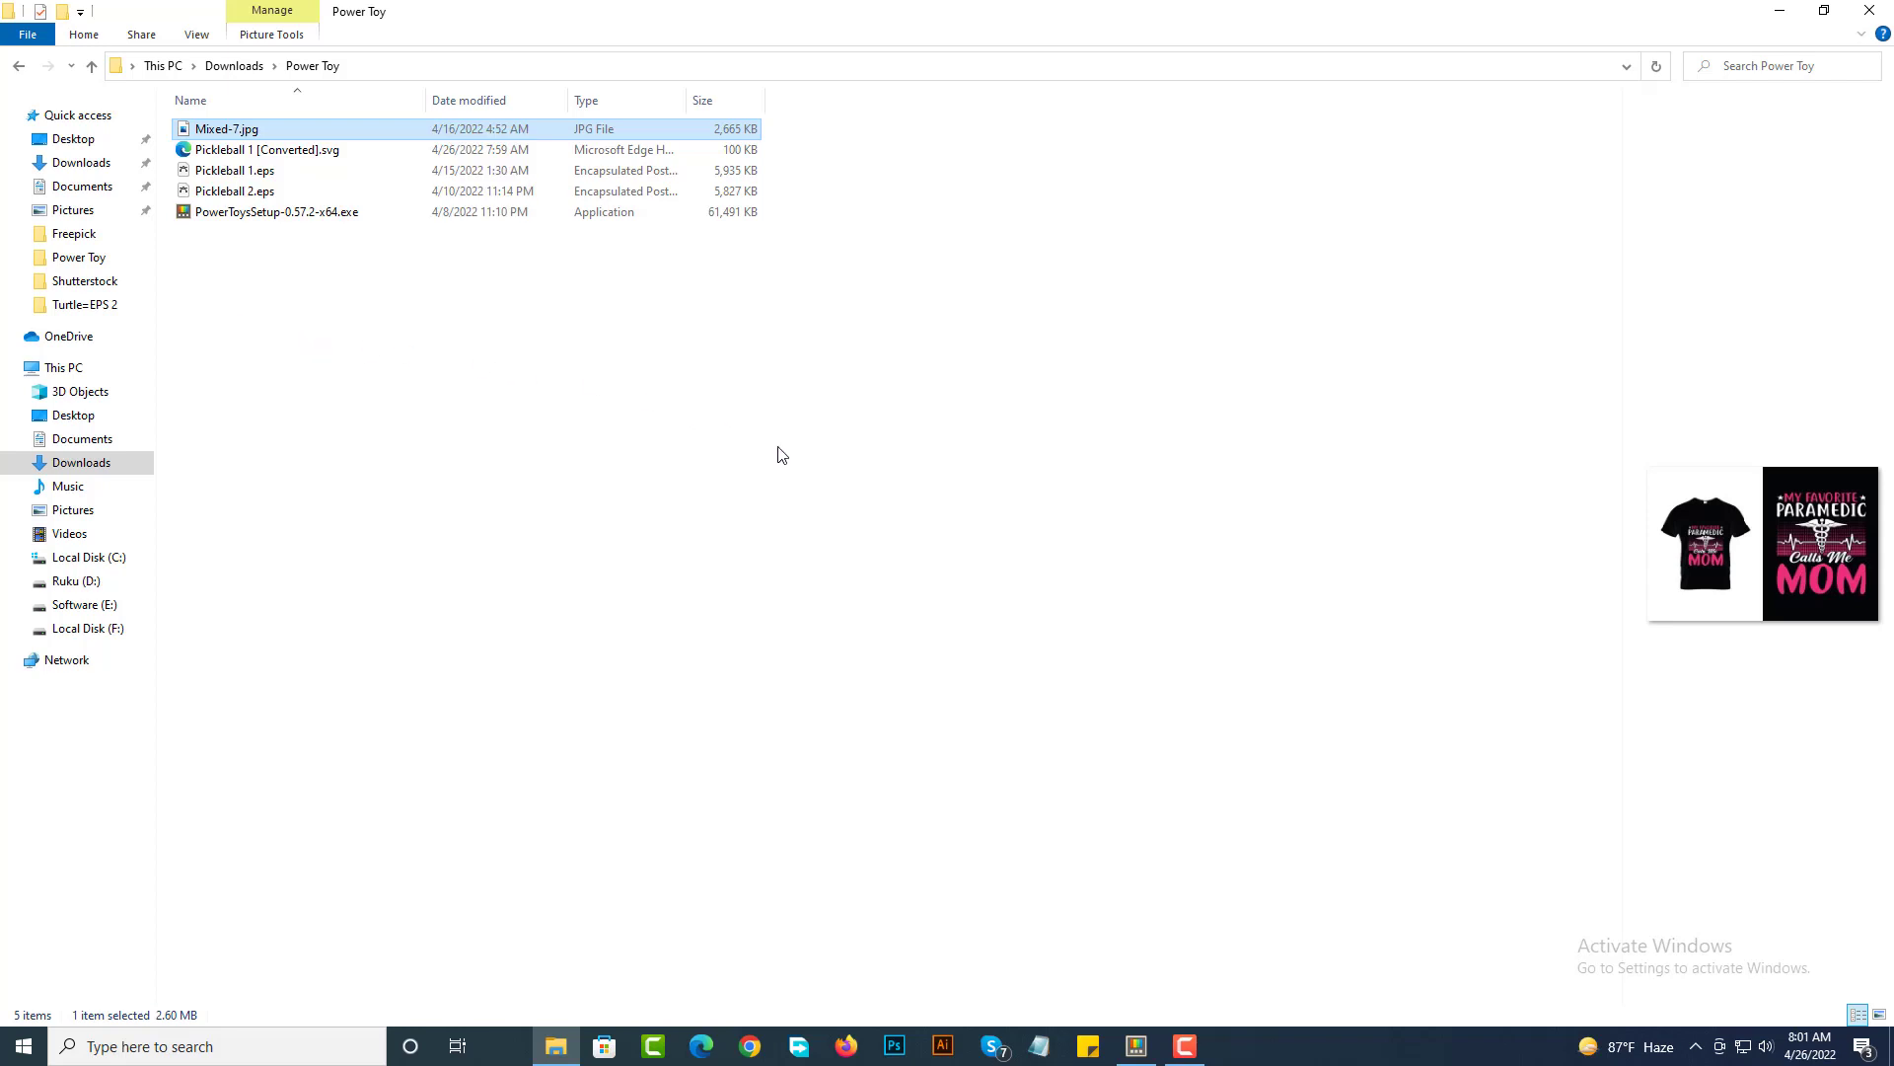
{"action": "left_click", "coordinate": [794, 390]}
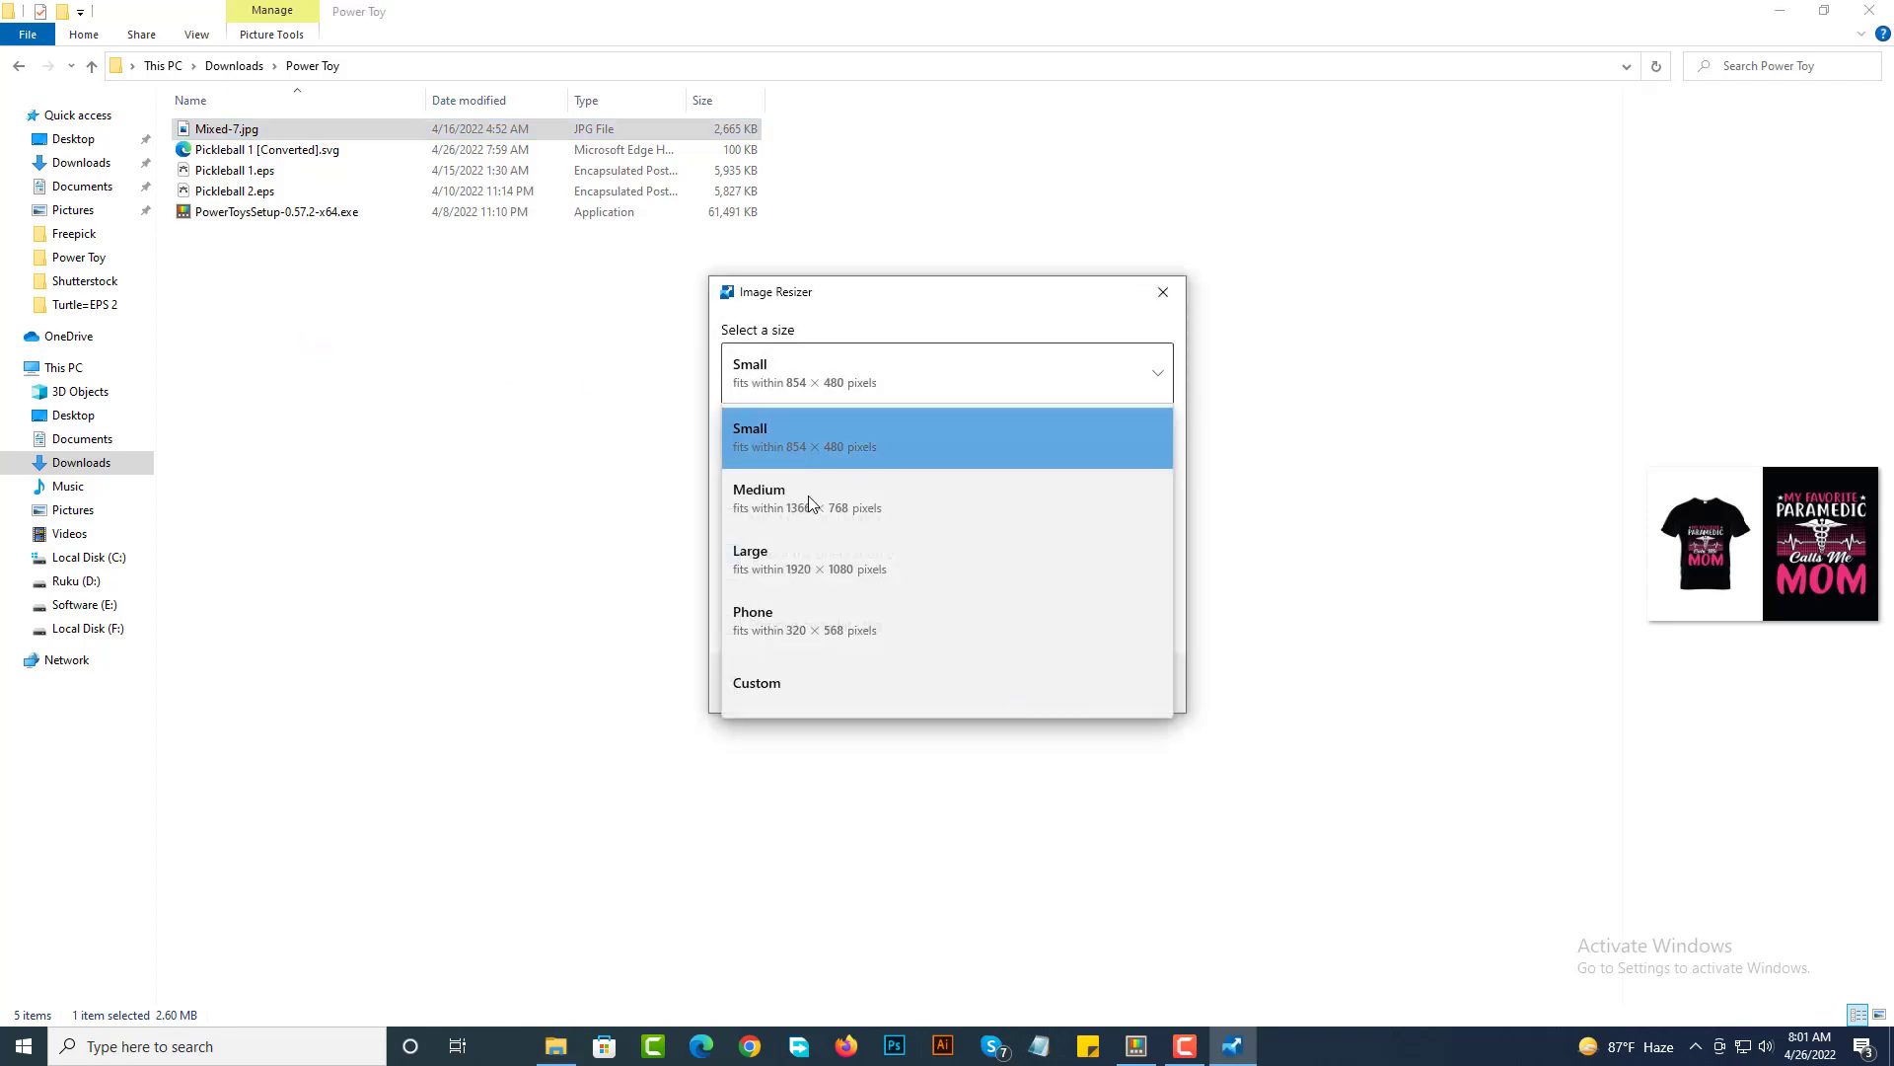
{"action": "left_click", "coordinate": [835, 567]}
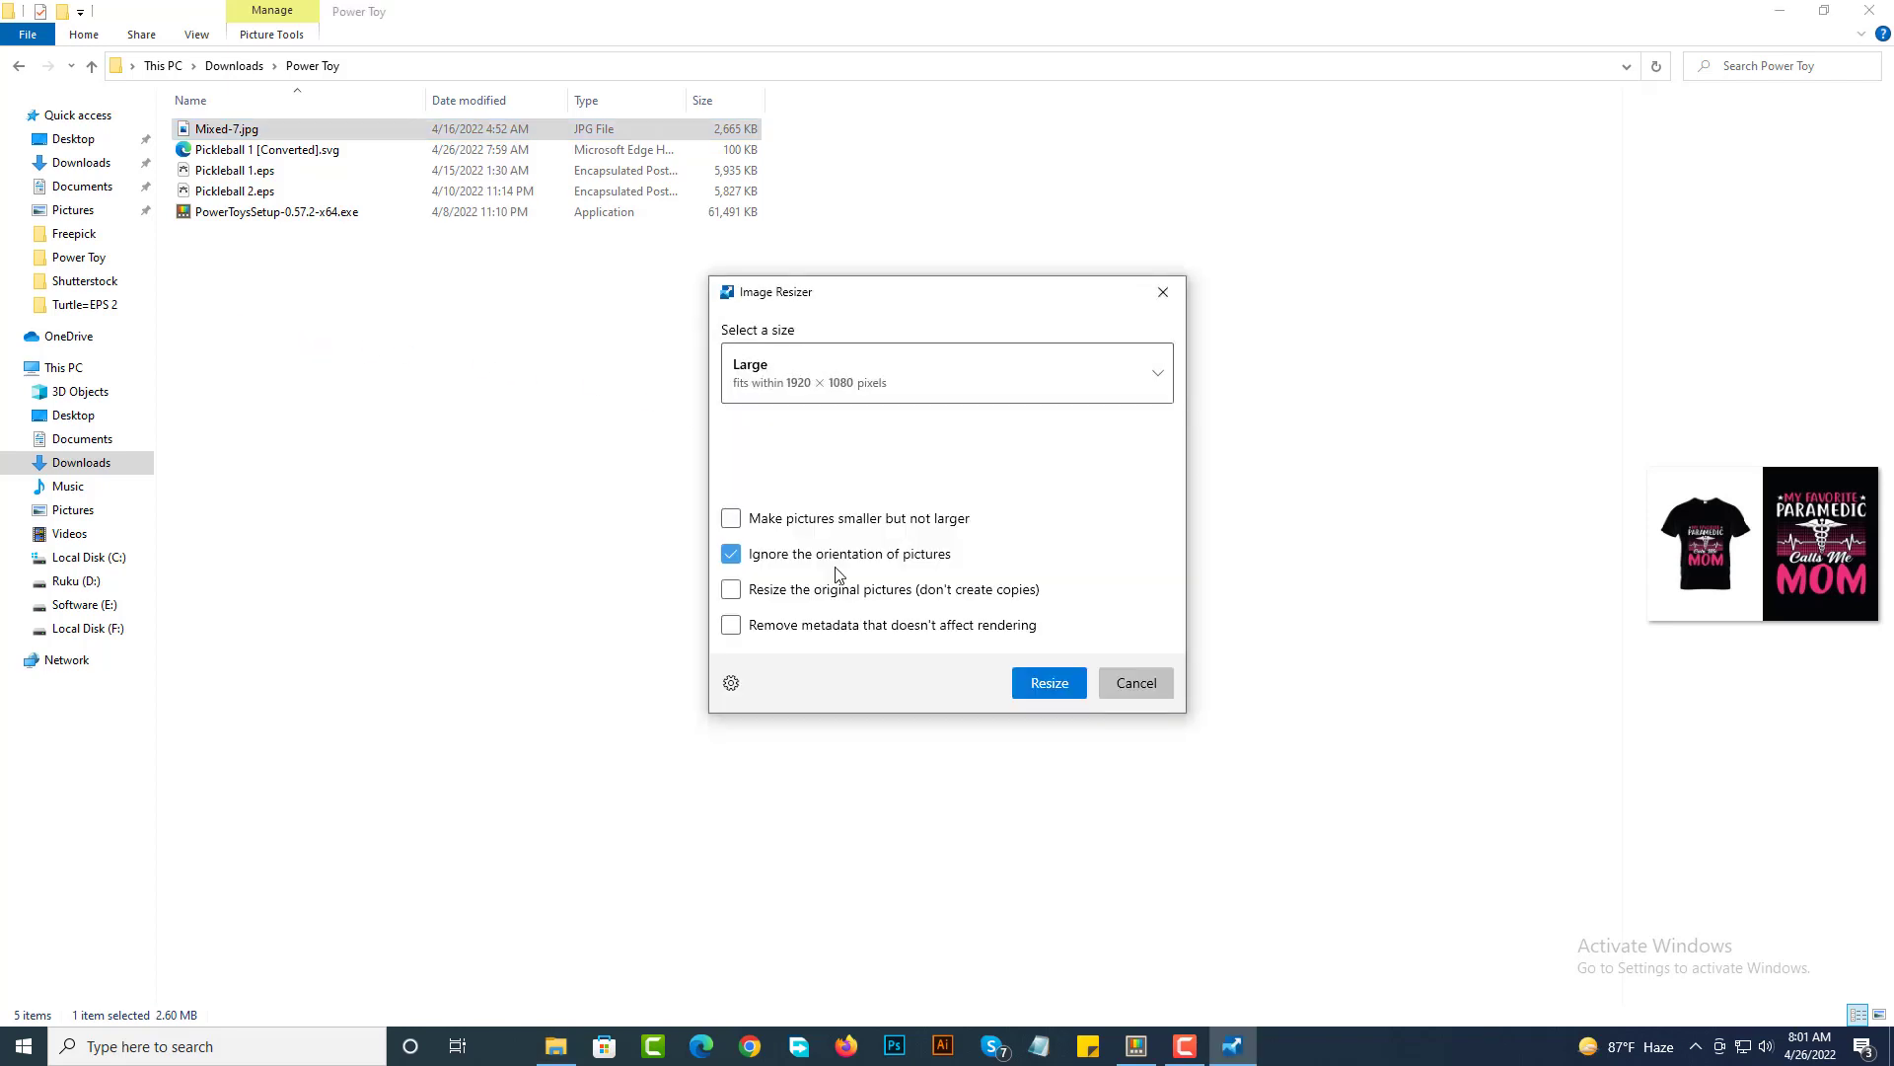
{"action": "left_click", "coordinate": [1036, 684]}
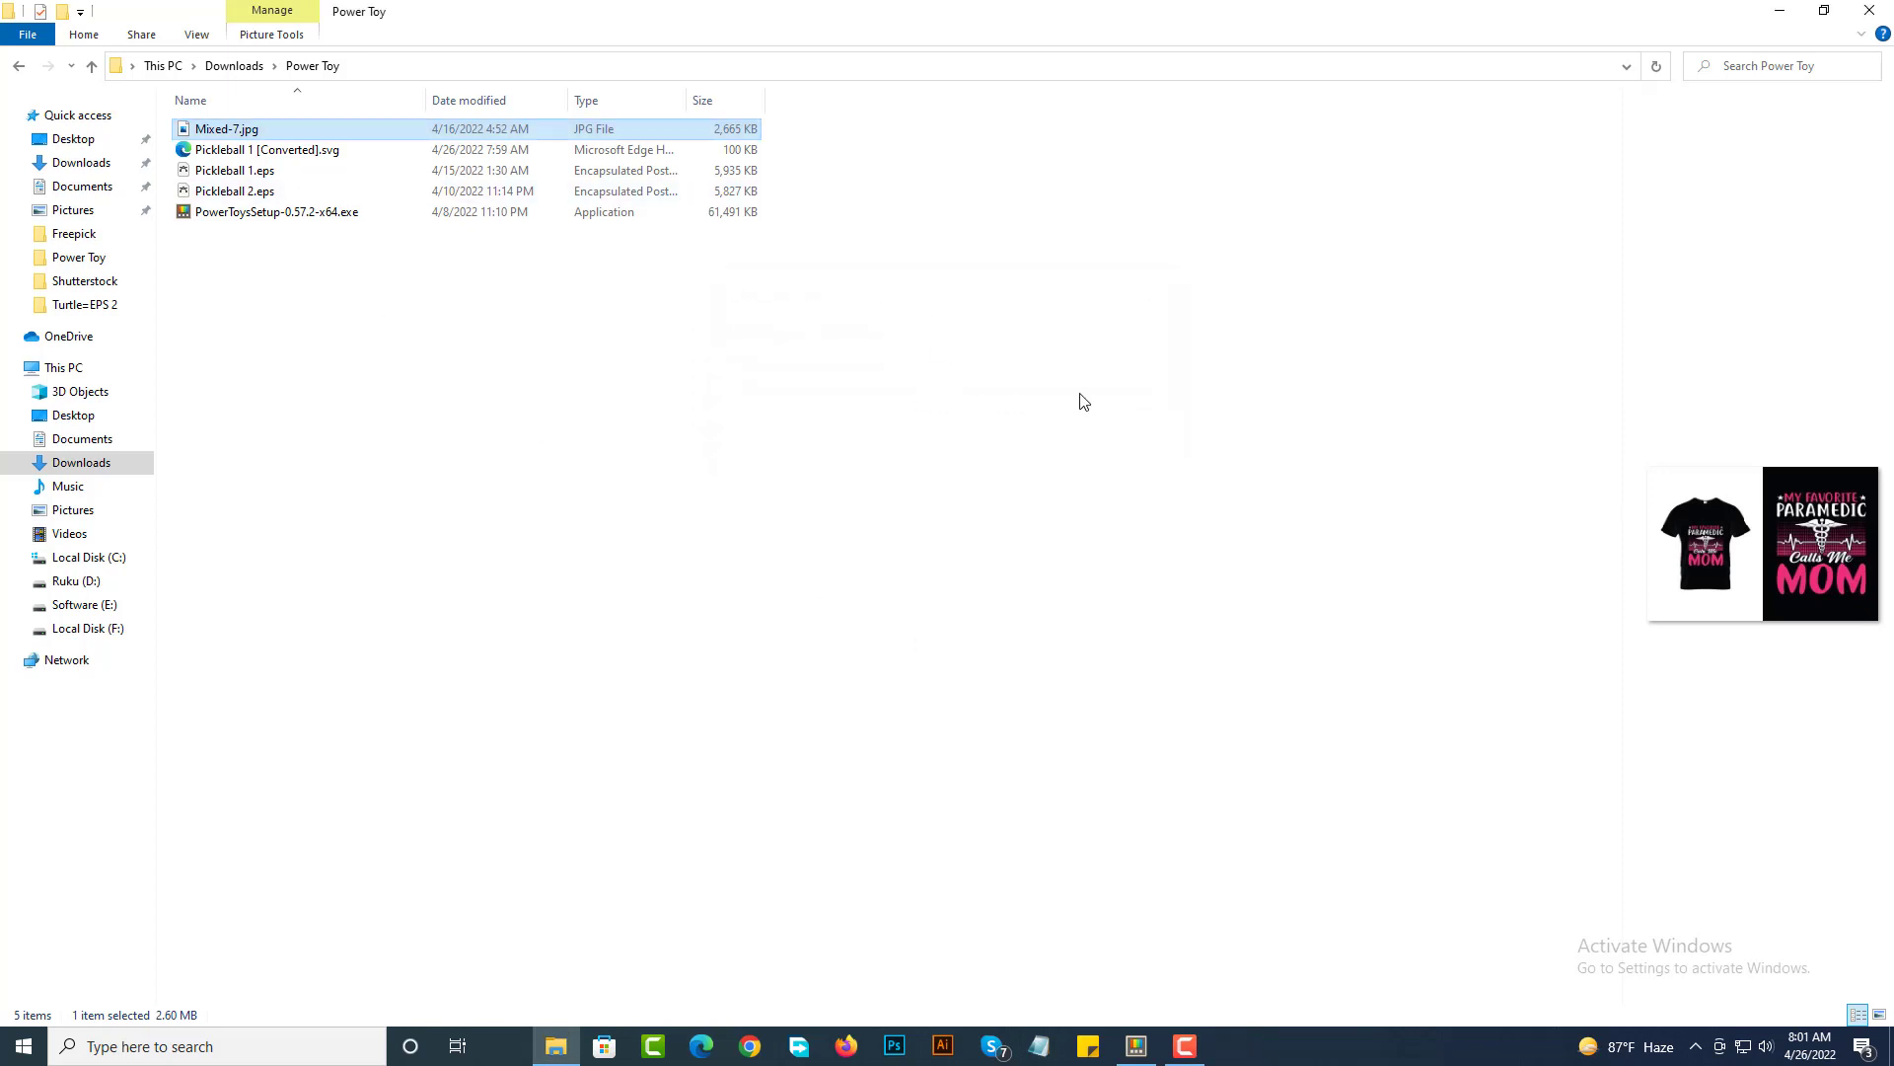
Open the resized copy Mixed-7 (Large).jpg in Photos to check it, and close the viewer
{"action": "left_click", "coordinate": [268, 132]}
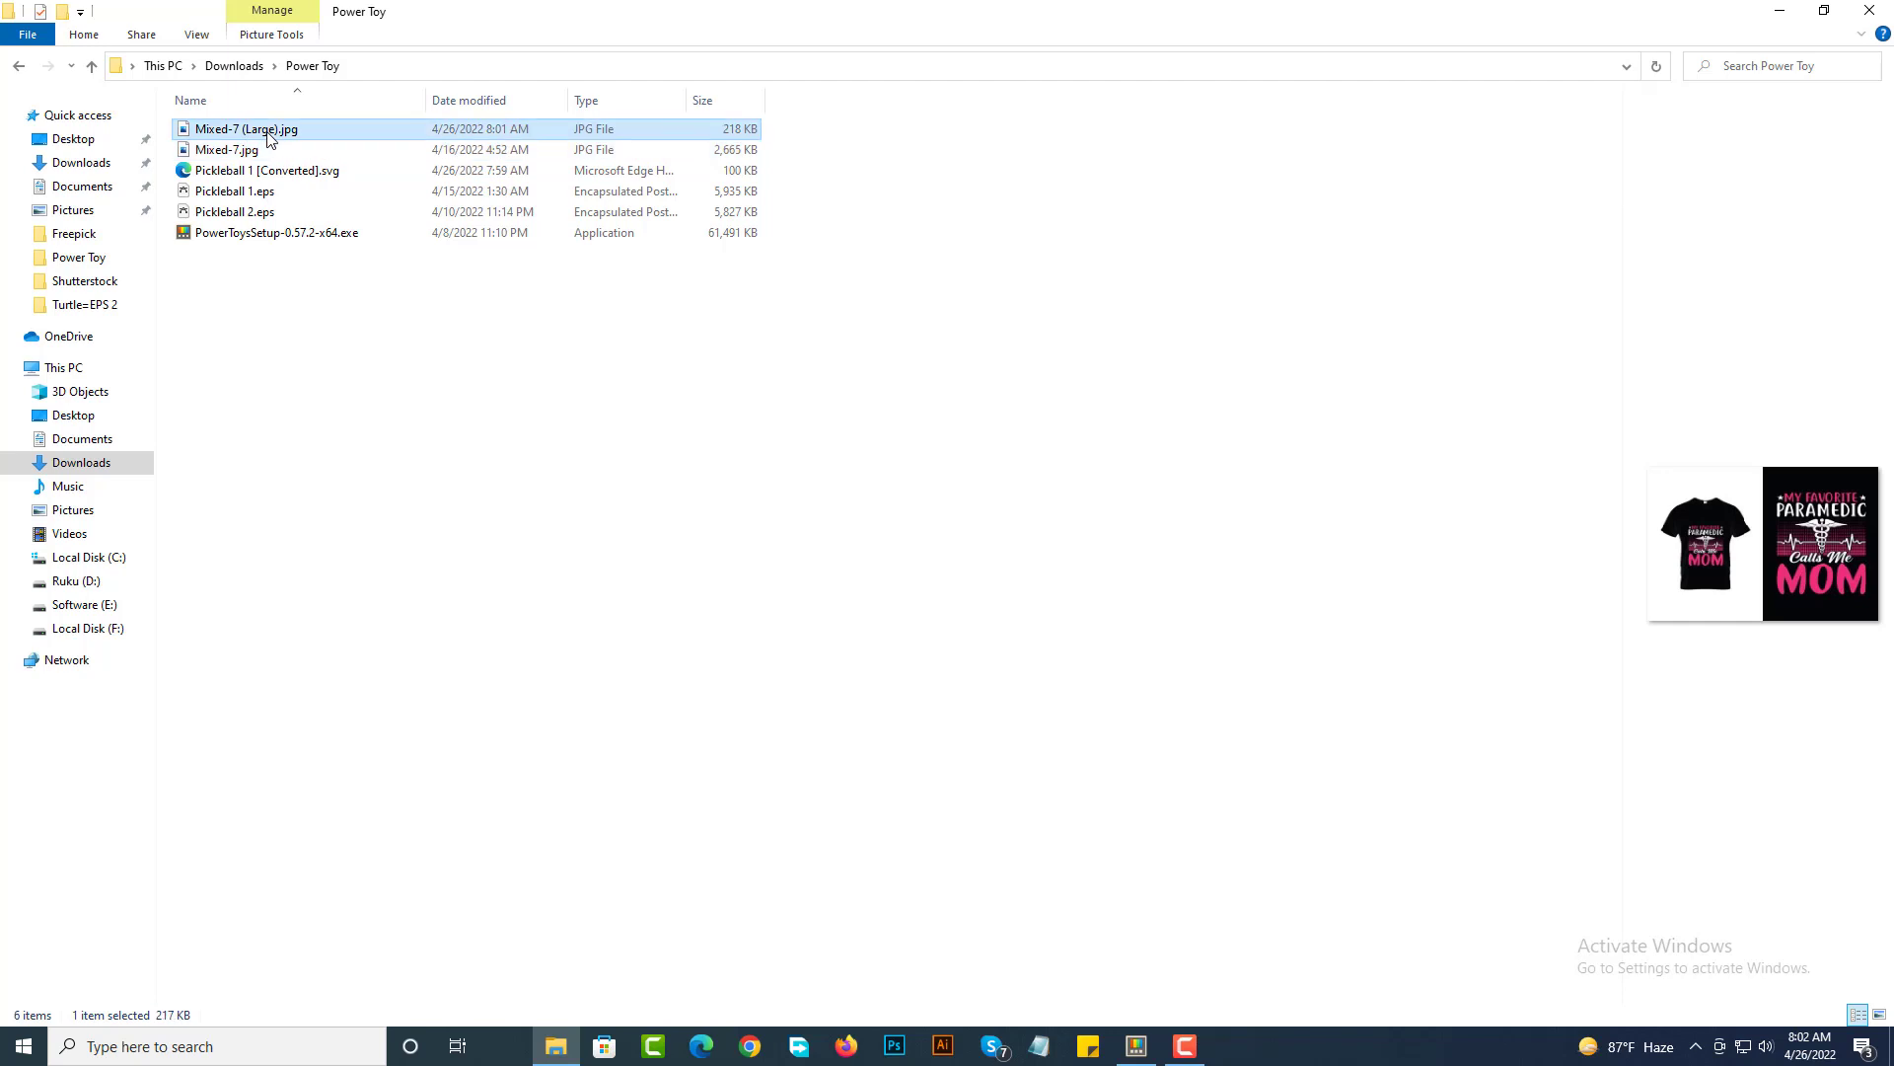
{"action": "left_click", "coordinate": [268, 144]}
{"action": "left_click", "coordinate": [266, 138]}
{"action": "double_click", "coordinate": [266, 138]}
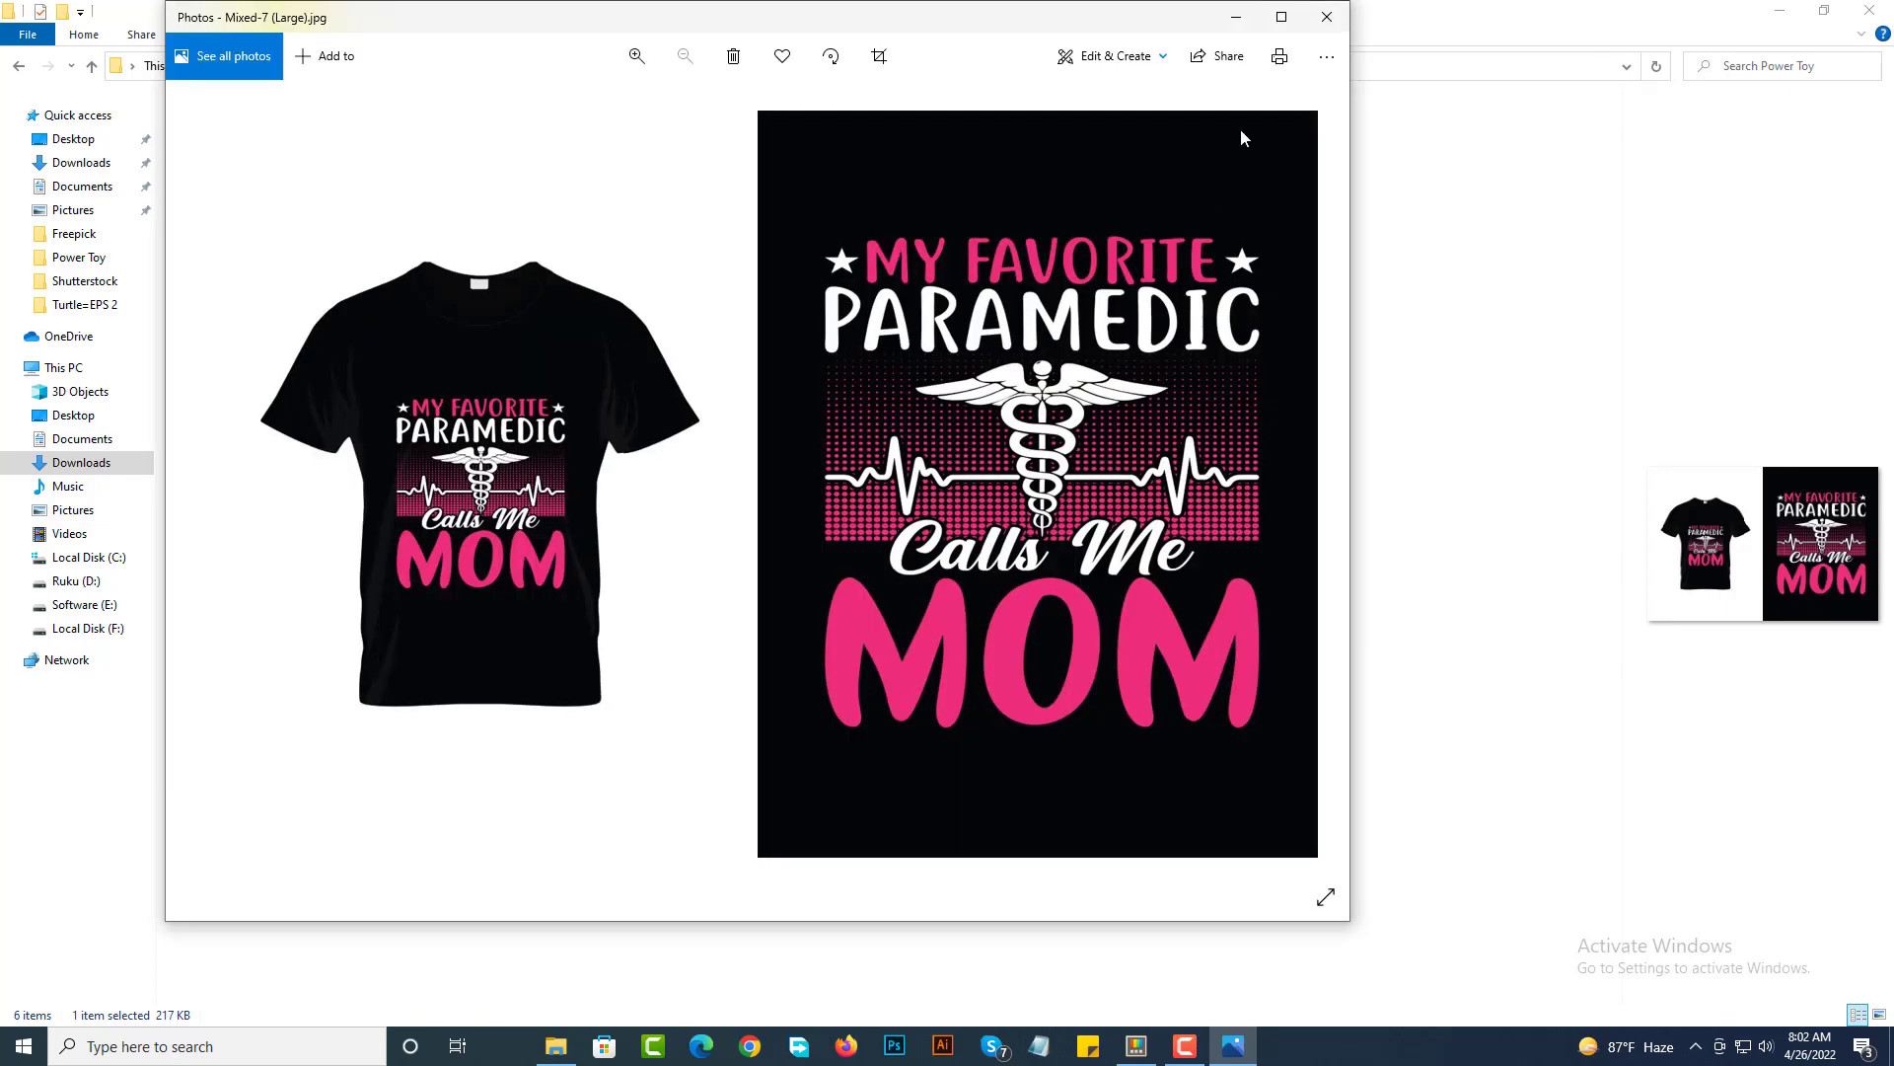
{"action": "left_click", "coordinate": [1318, 14]}
Open Image Resizer for the original Mixed-7.jpg, choose the Custom size to view its width, height and unit options, and cancel
{"action": "left_click", "coordinate": [258, 155]}
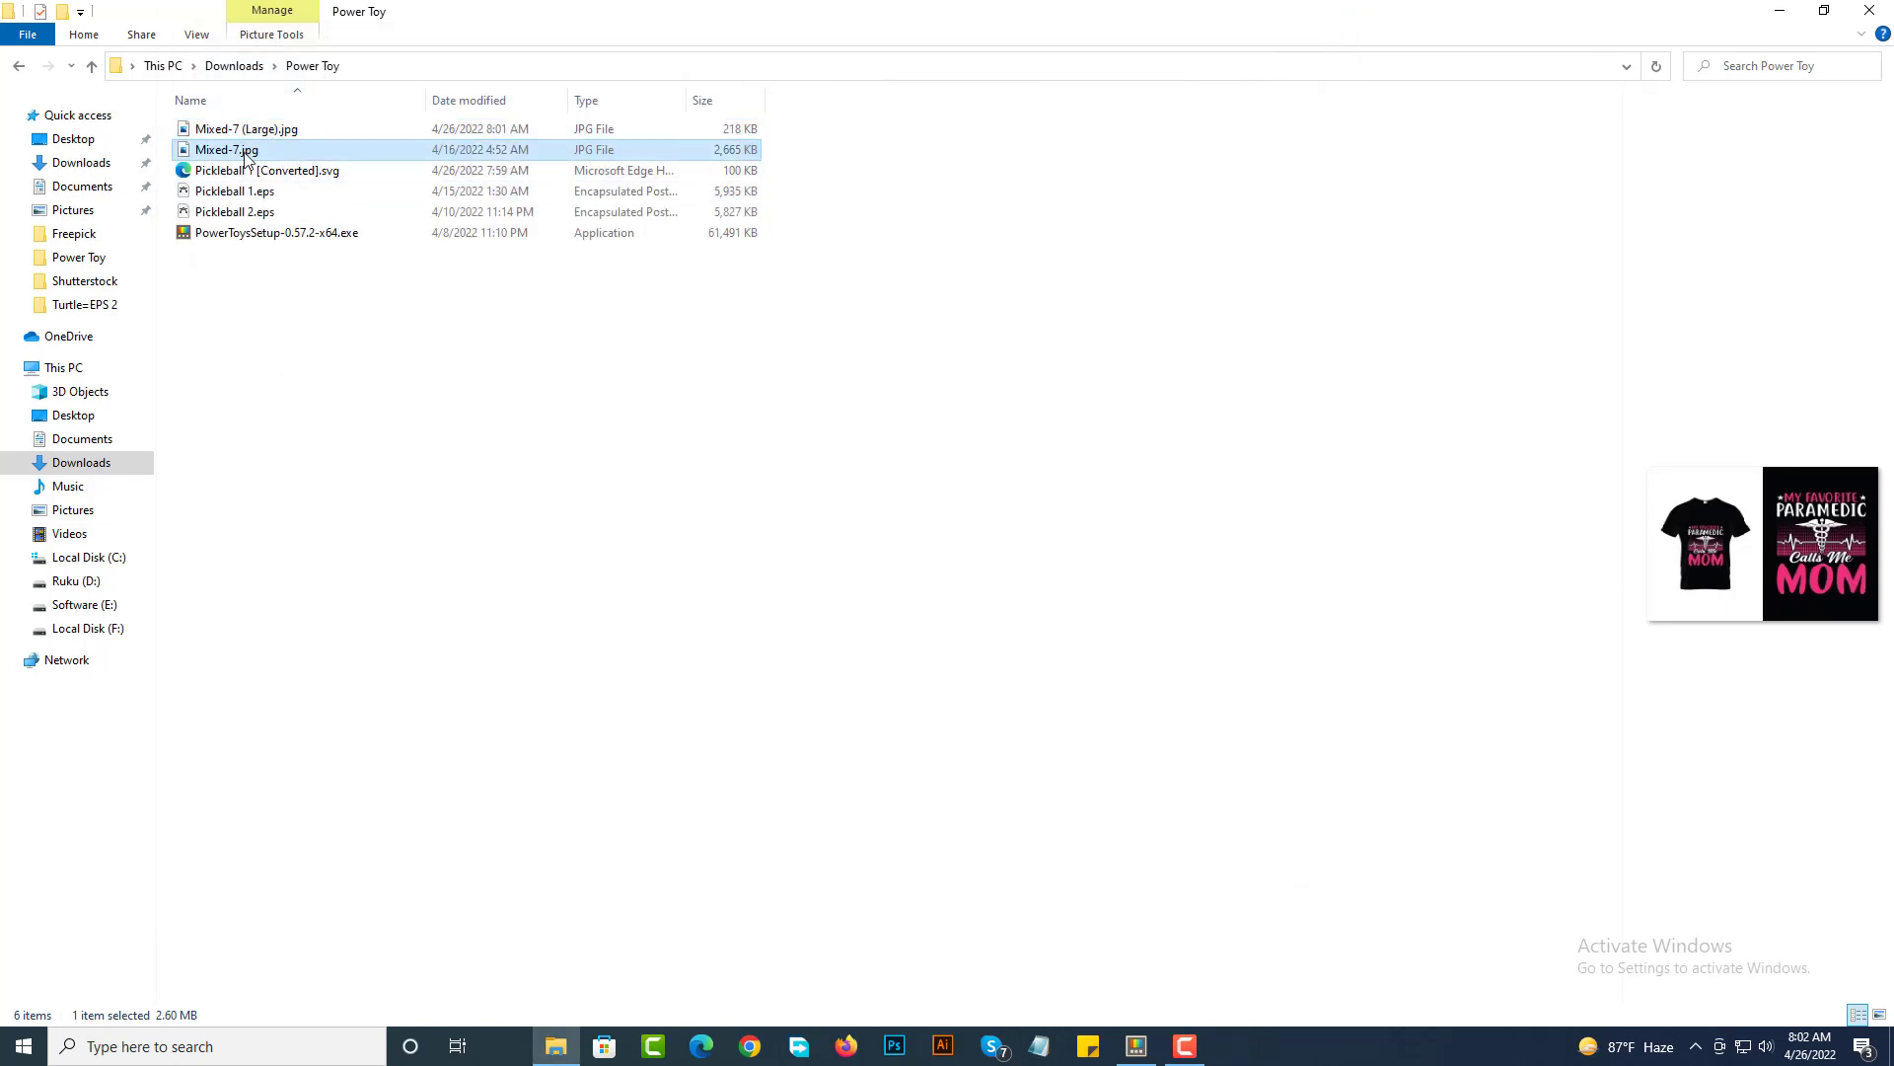
{"action": "right_click", "coordinate": [244, 151]}
{"action": "left_click", "coordinate": [326, 347]}
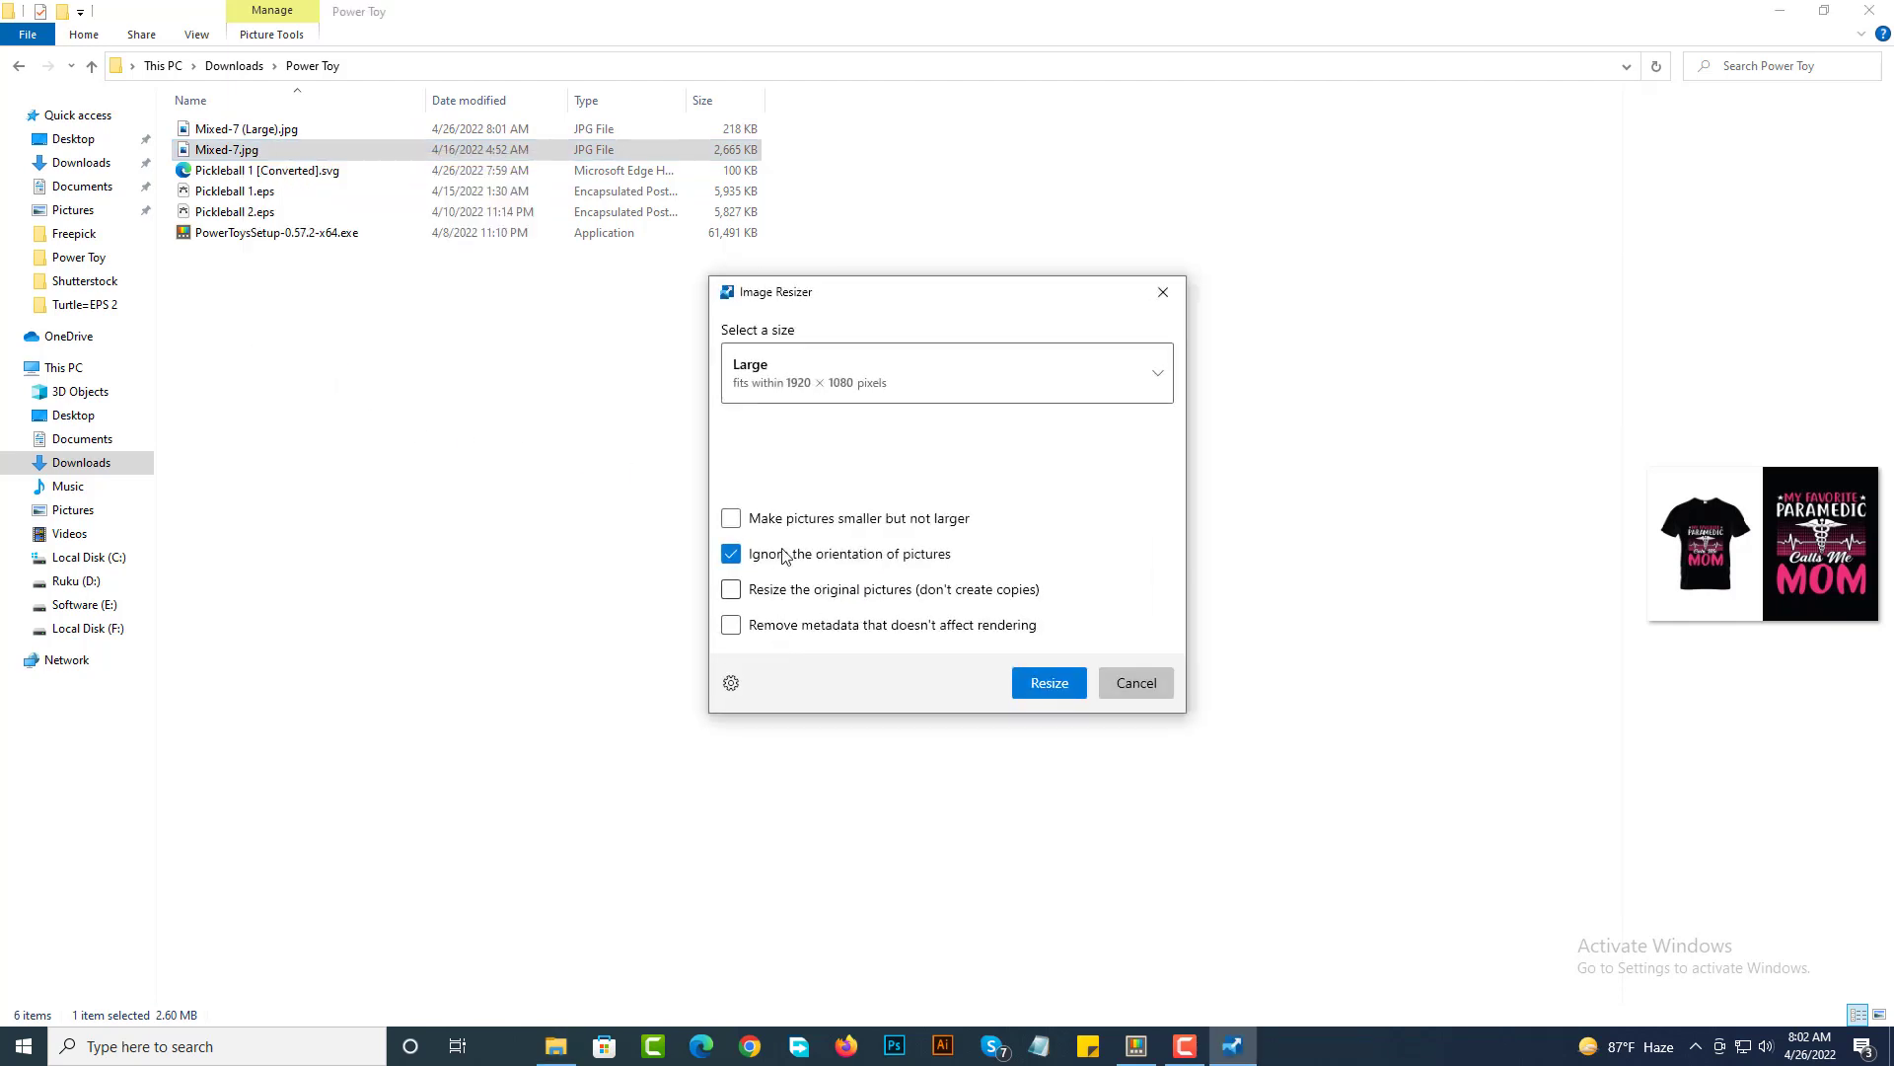
{"action": "left_click", "coordinate": [815, 379]}
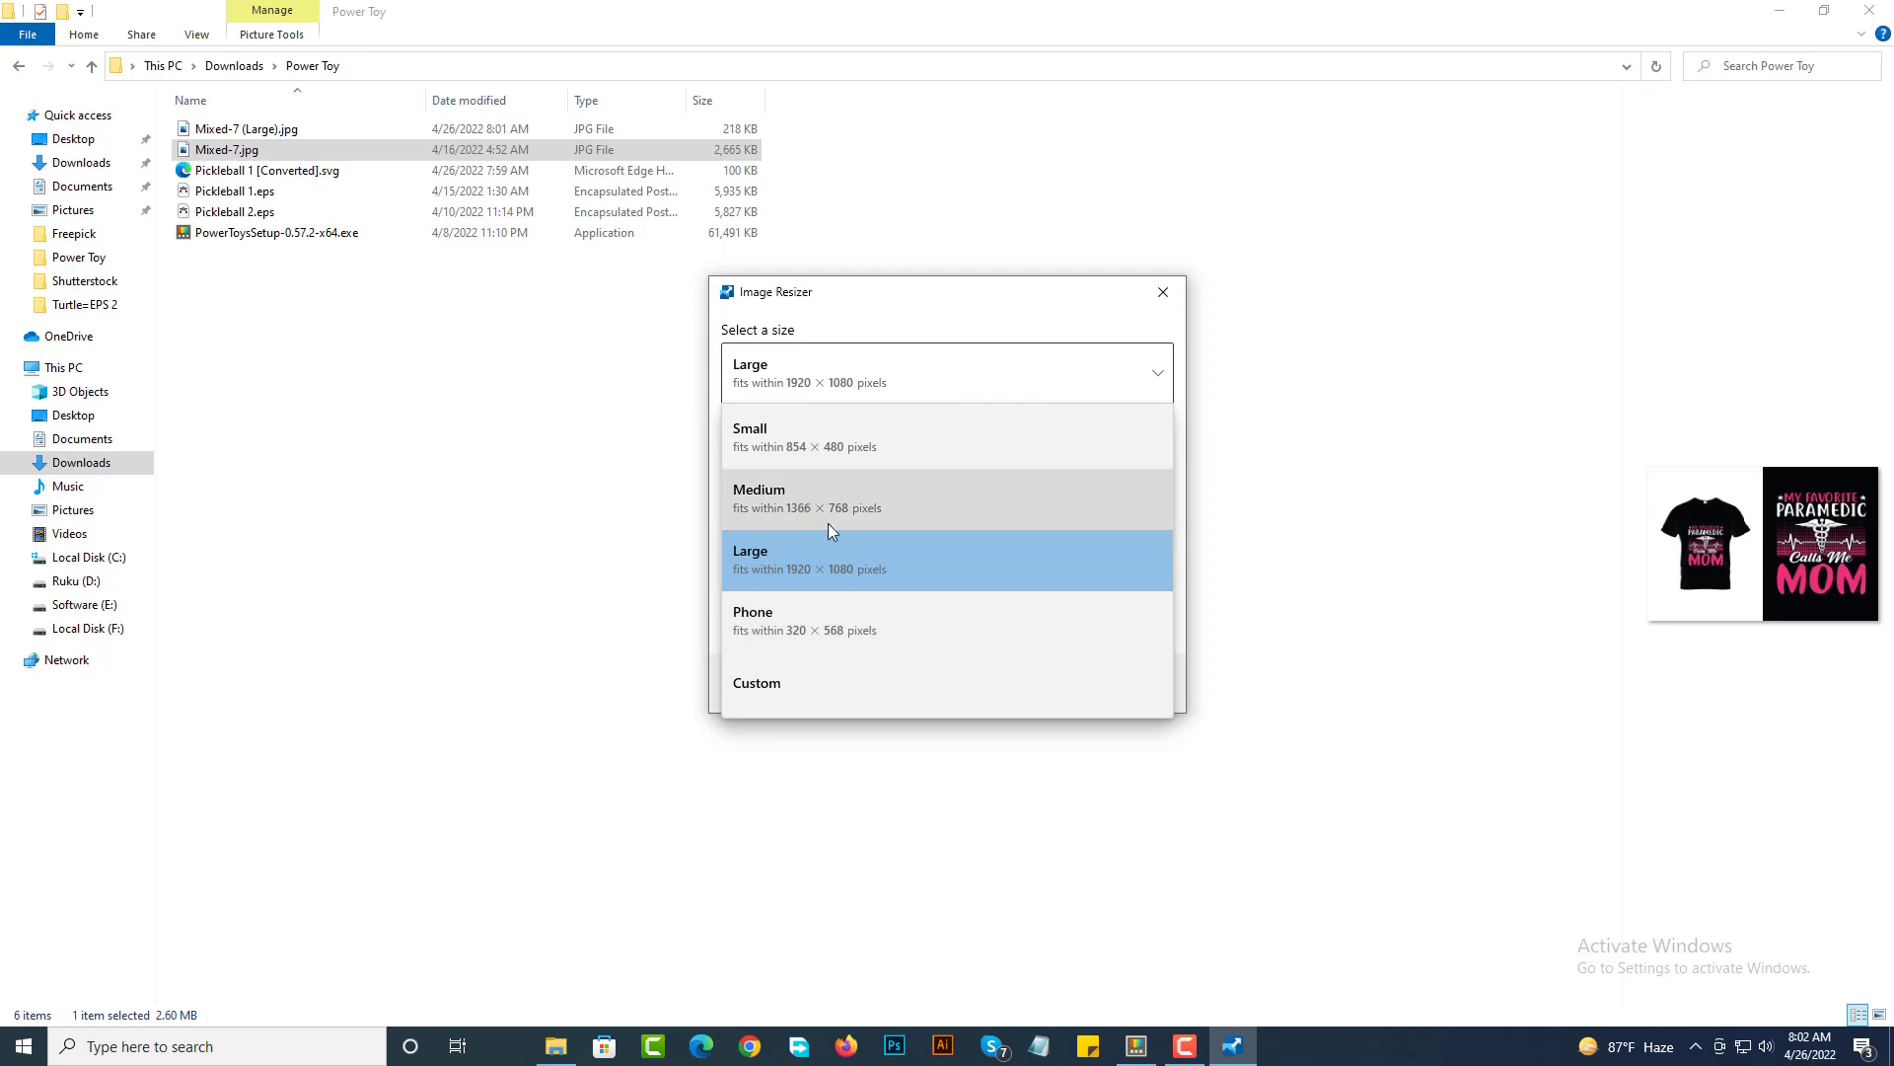
{"action": "left_click", "coordinate": [832, 663]}
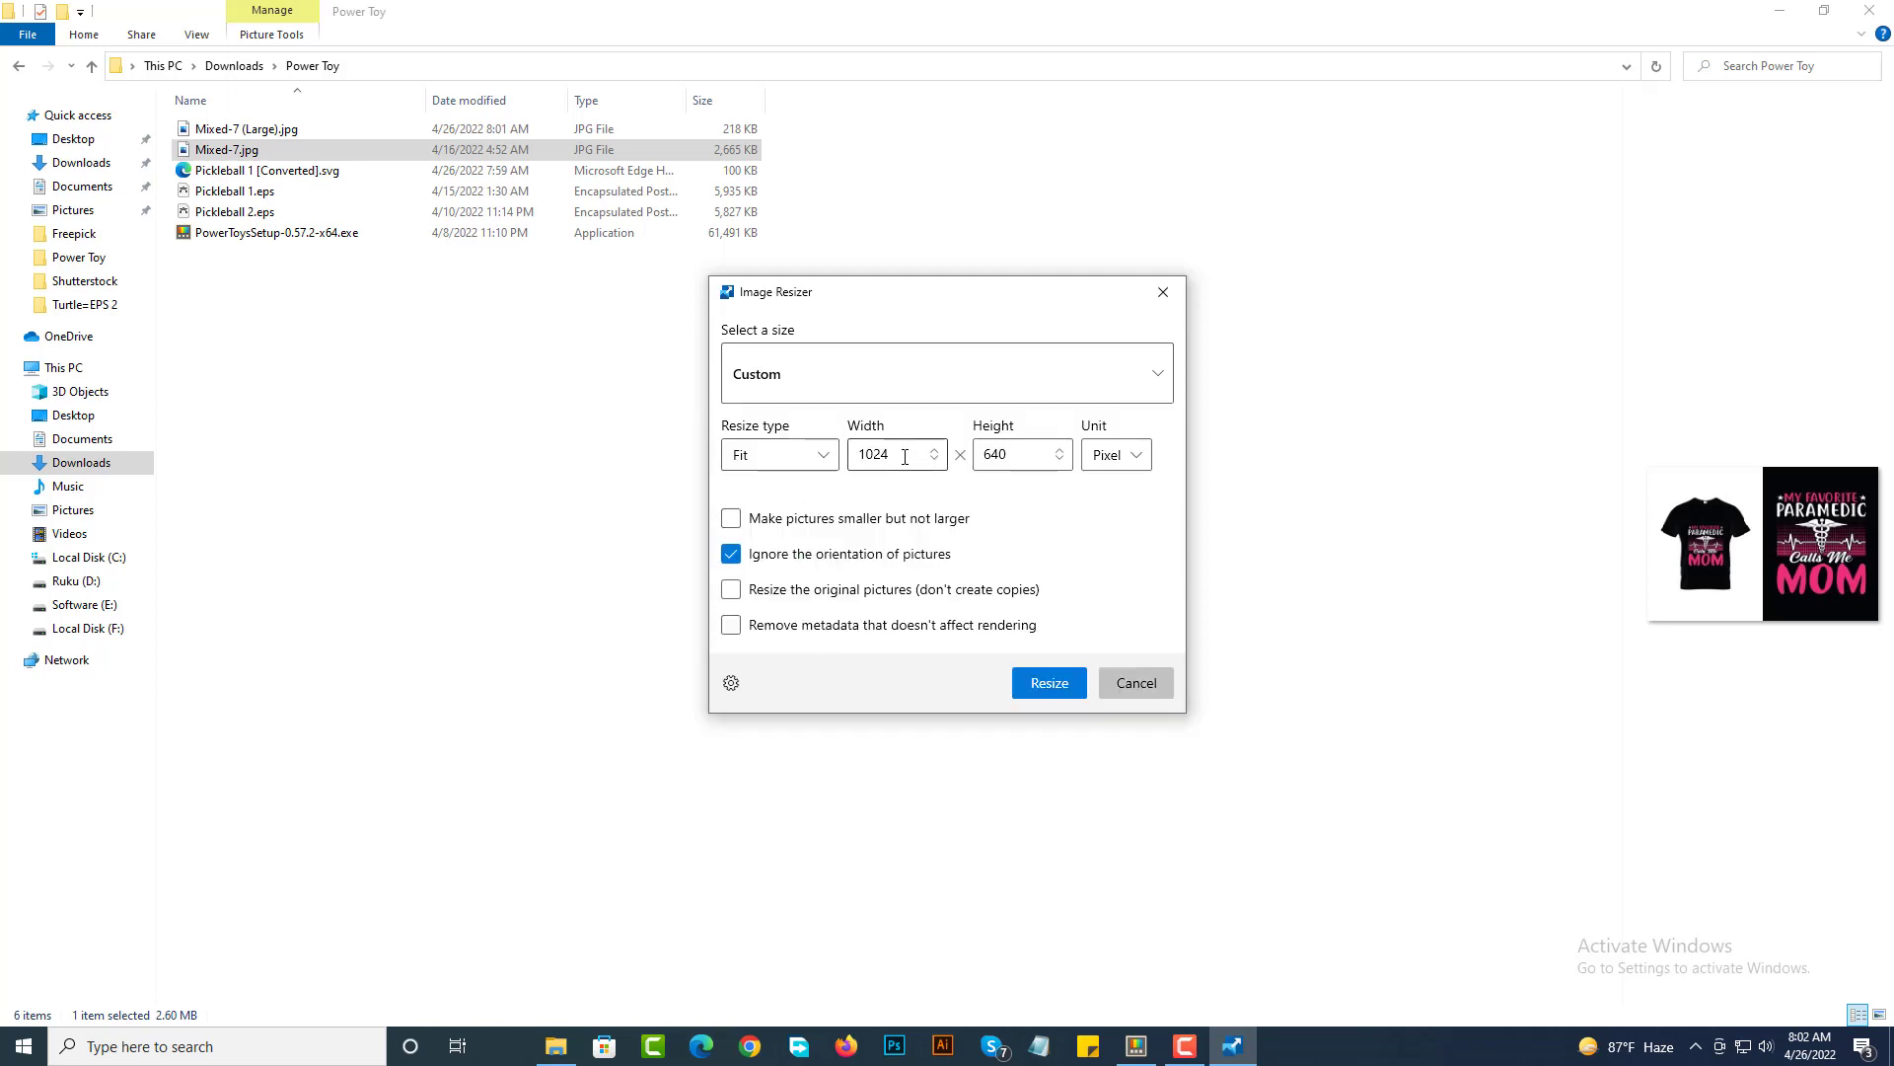
{"action": "left_click", "coordinate": [1135, 687]}
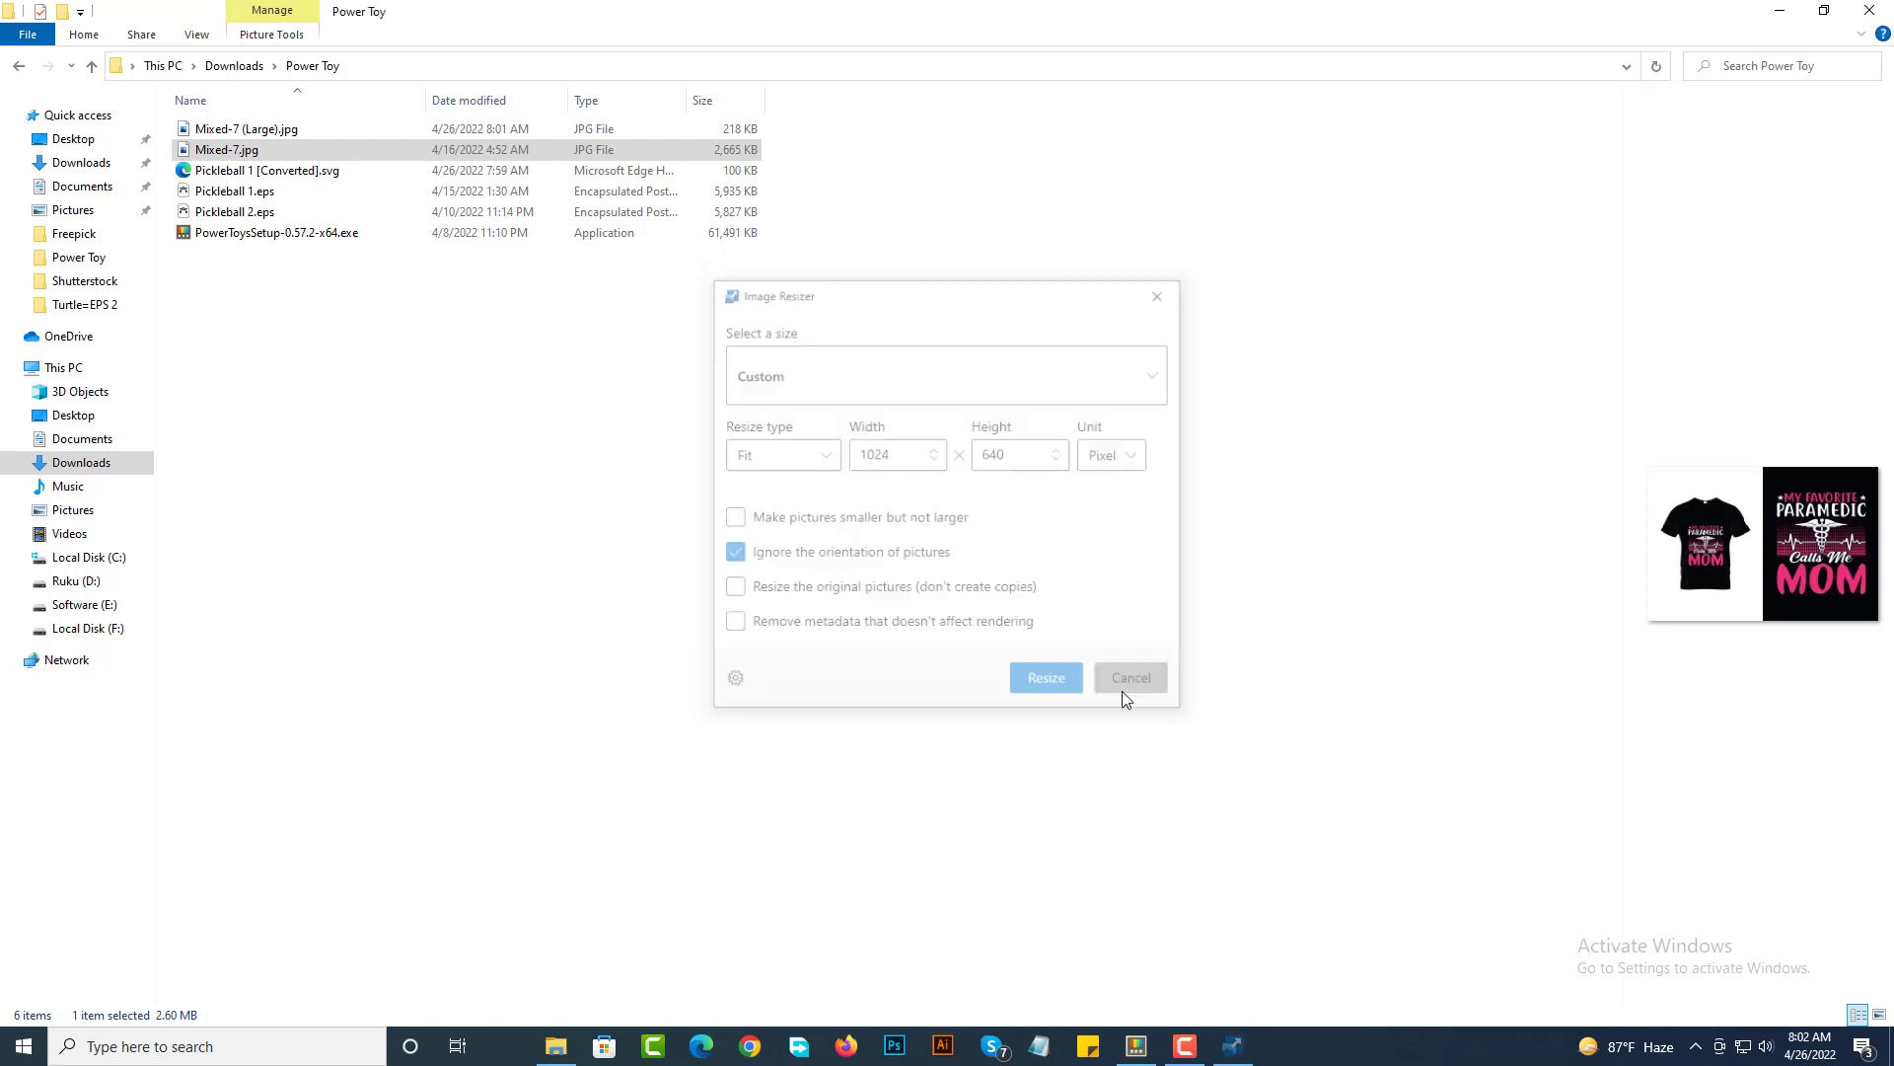
Return to PowerToys Settings and review the Image Resizer encoding options, the Keyboard Manager remapping options, and the Mouse utilities page
{"action": "left_click", "coordinate": [1133, 1047]}
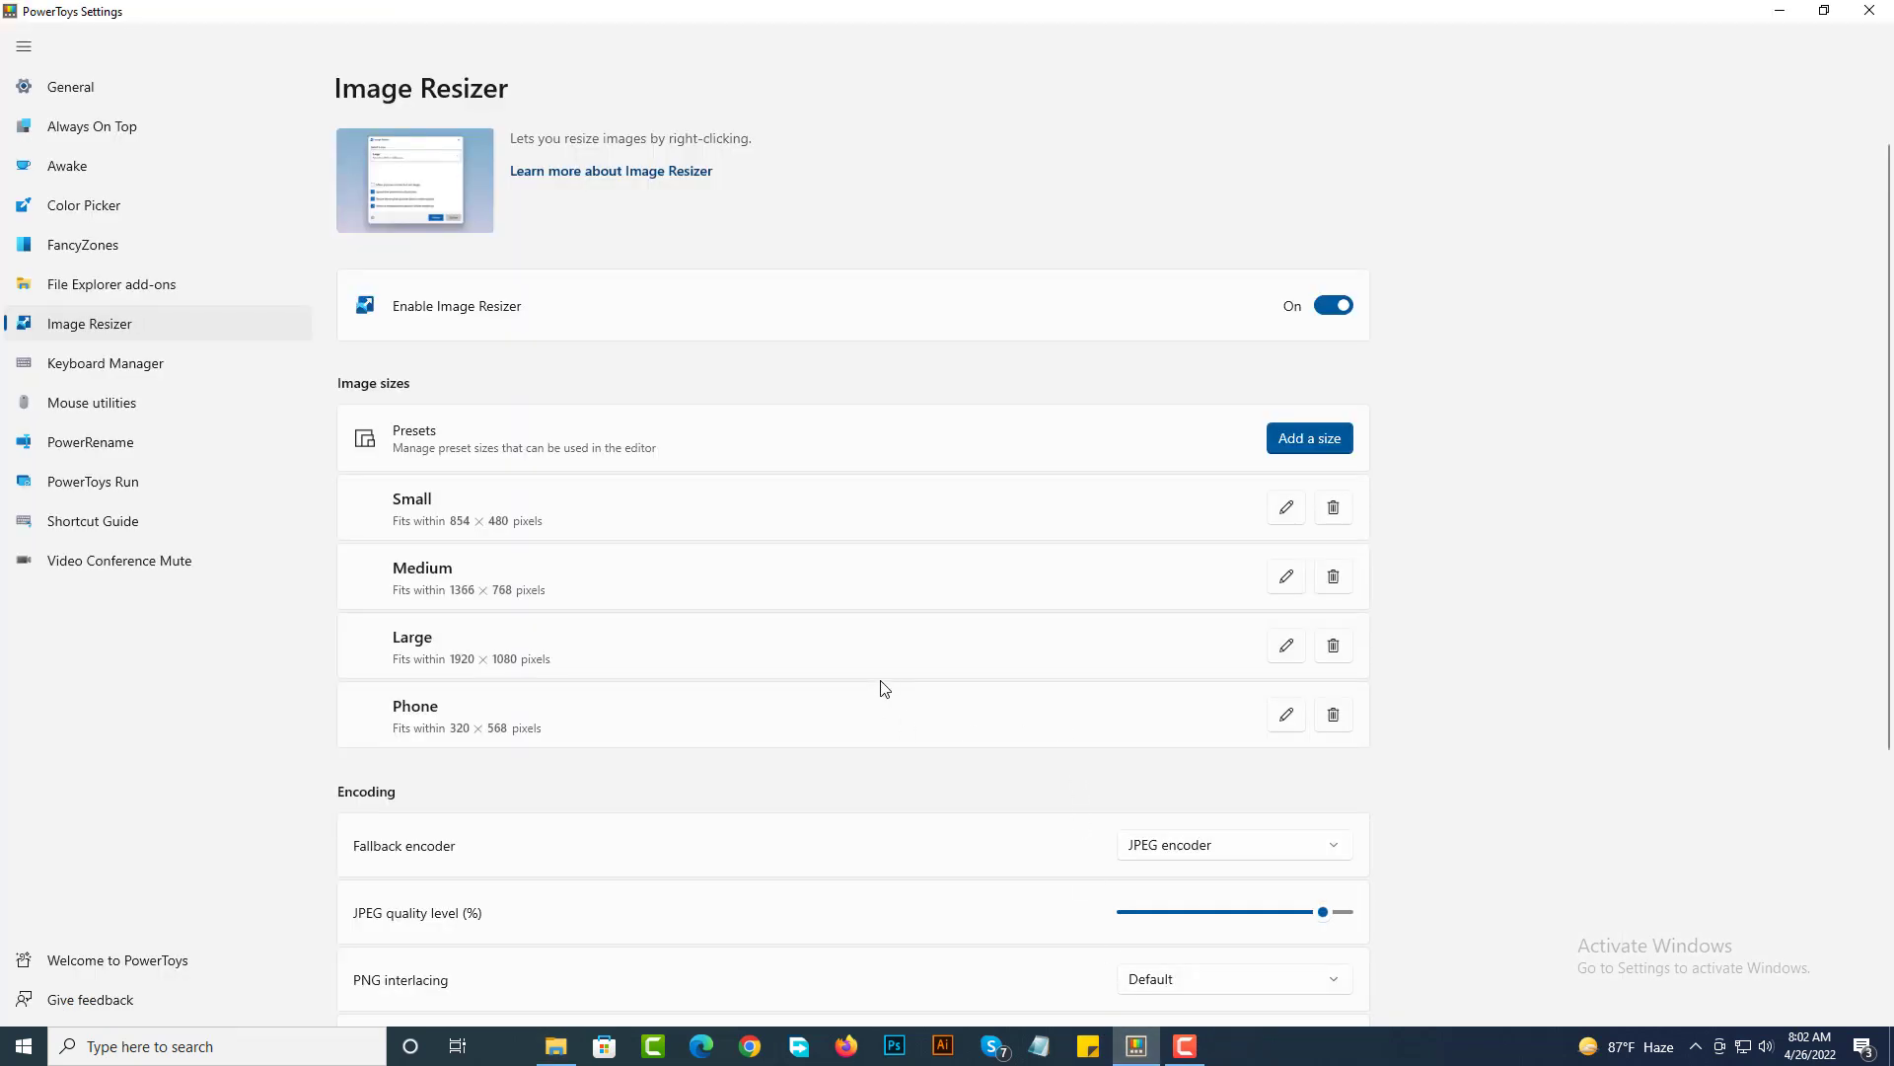
{"action": "scroll", "coordinate": [845, 692], "scroll_direction": "down", "scroll_amount": 3}
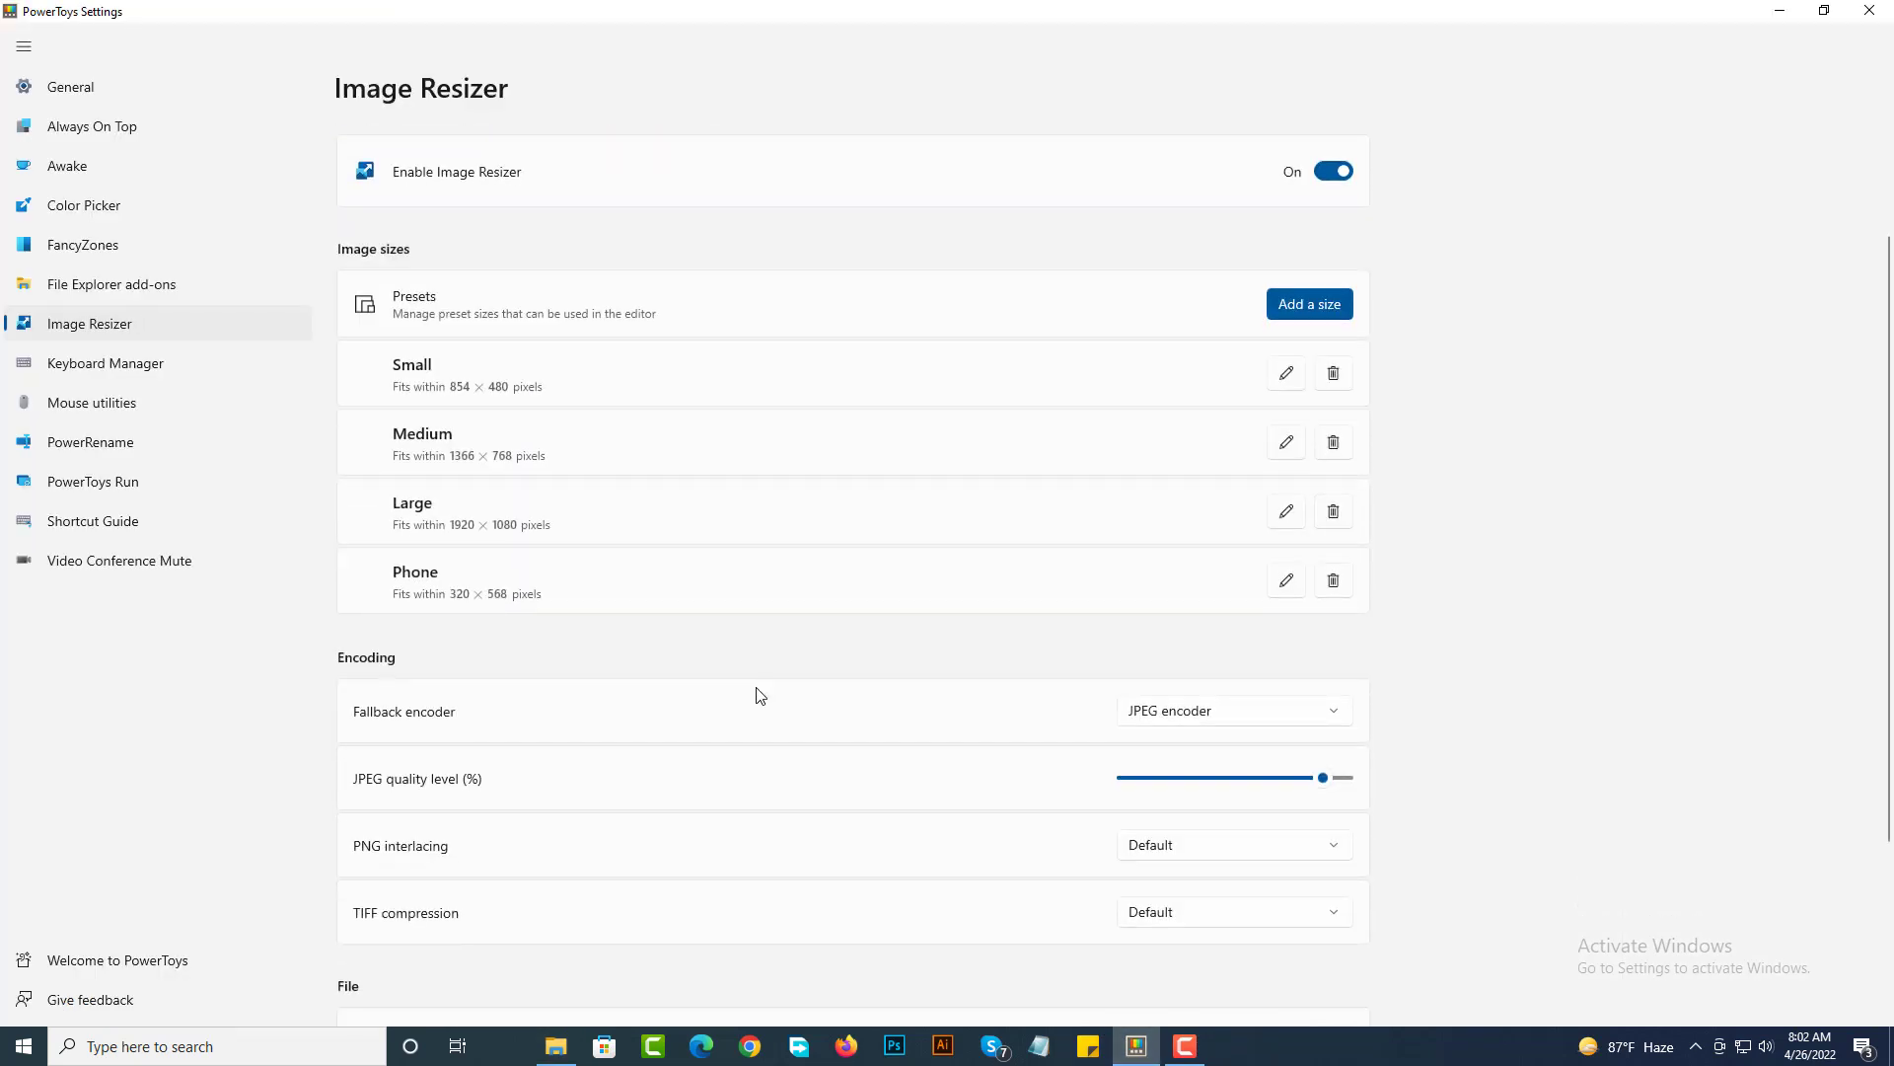
{"action": "left_click", "coordinate": [138, 367]}
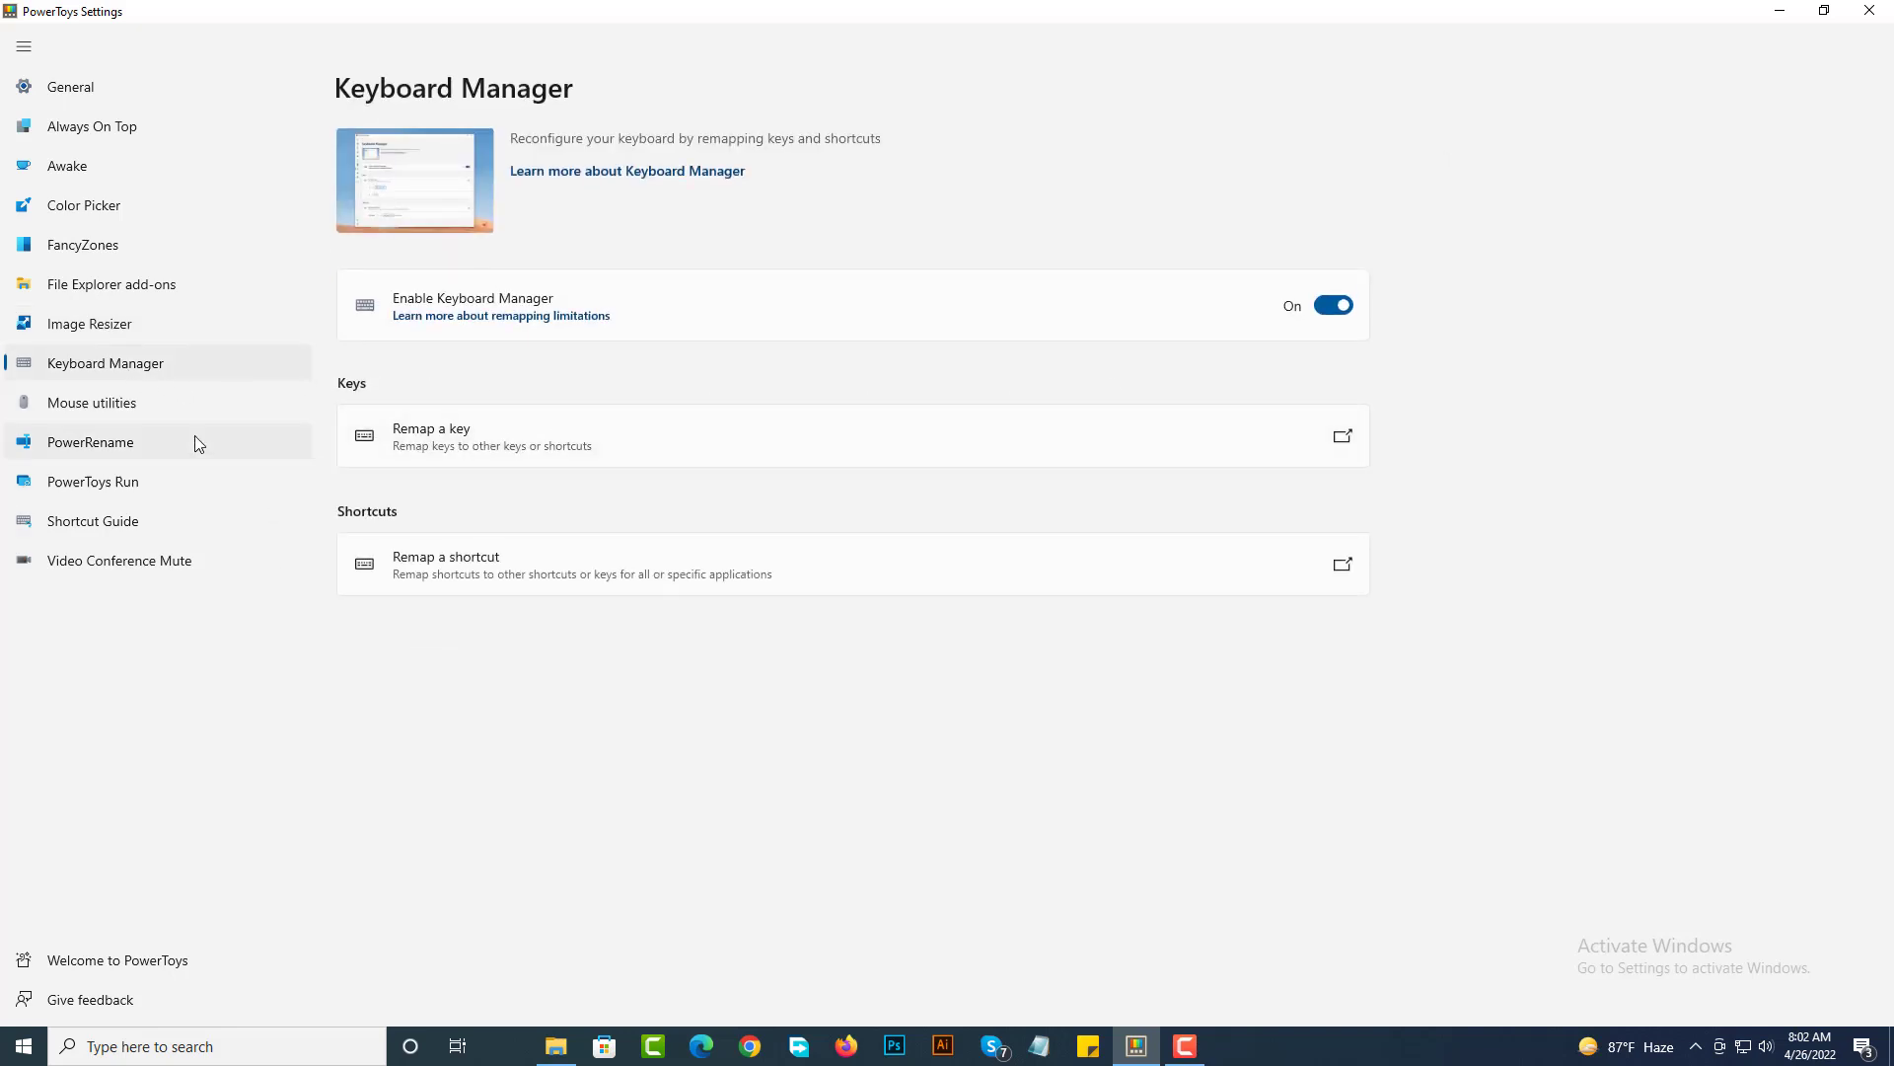
{"action": "left_click", "coordinate": [153, 412]}
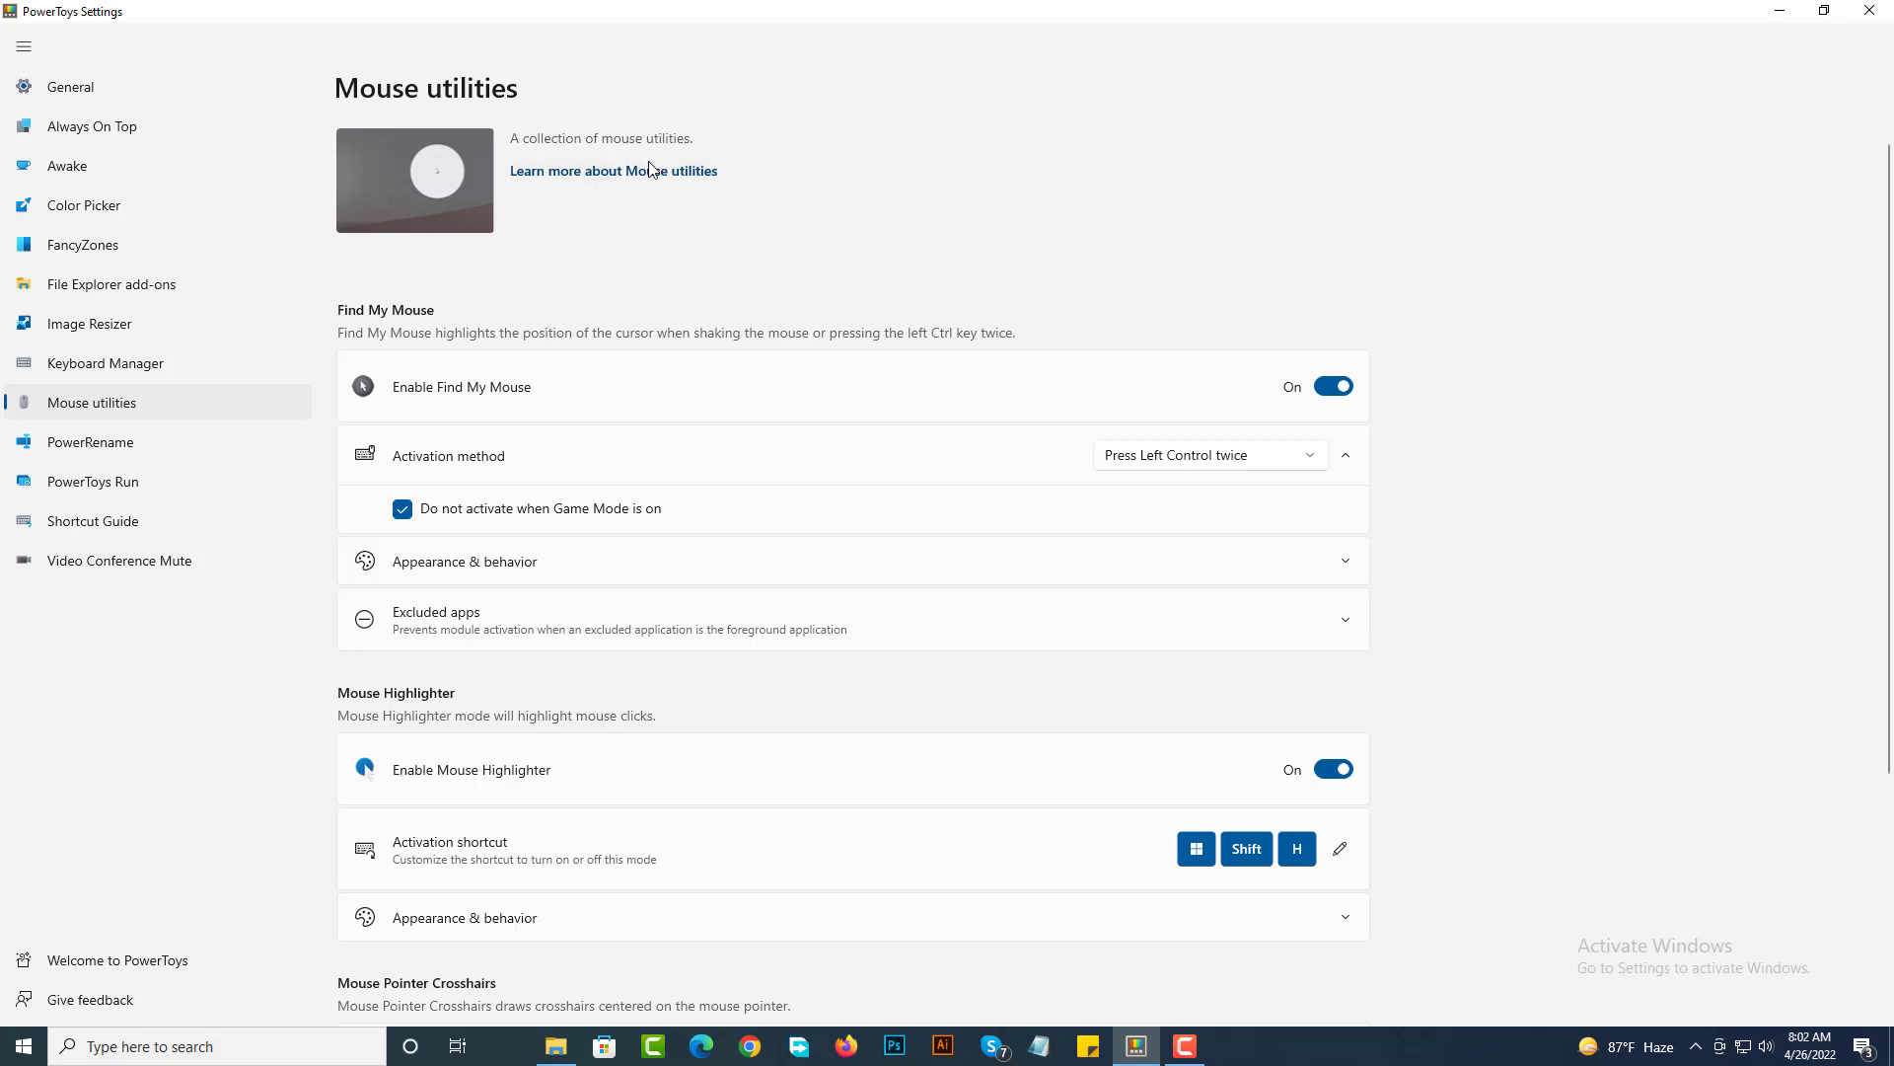
Switch to the Power Toy folder and demonstrate Mouse Highlighter by selecting several of its files in turn
{"action": "key", "text": "F9"}
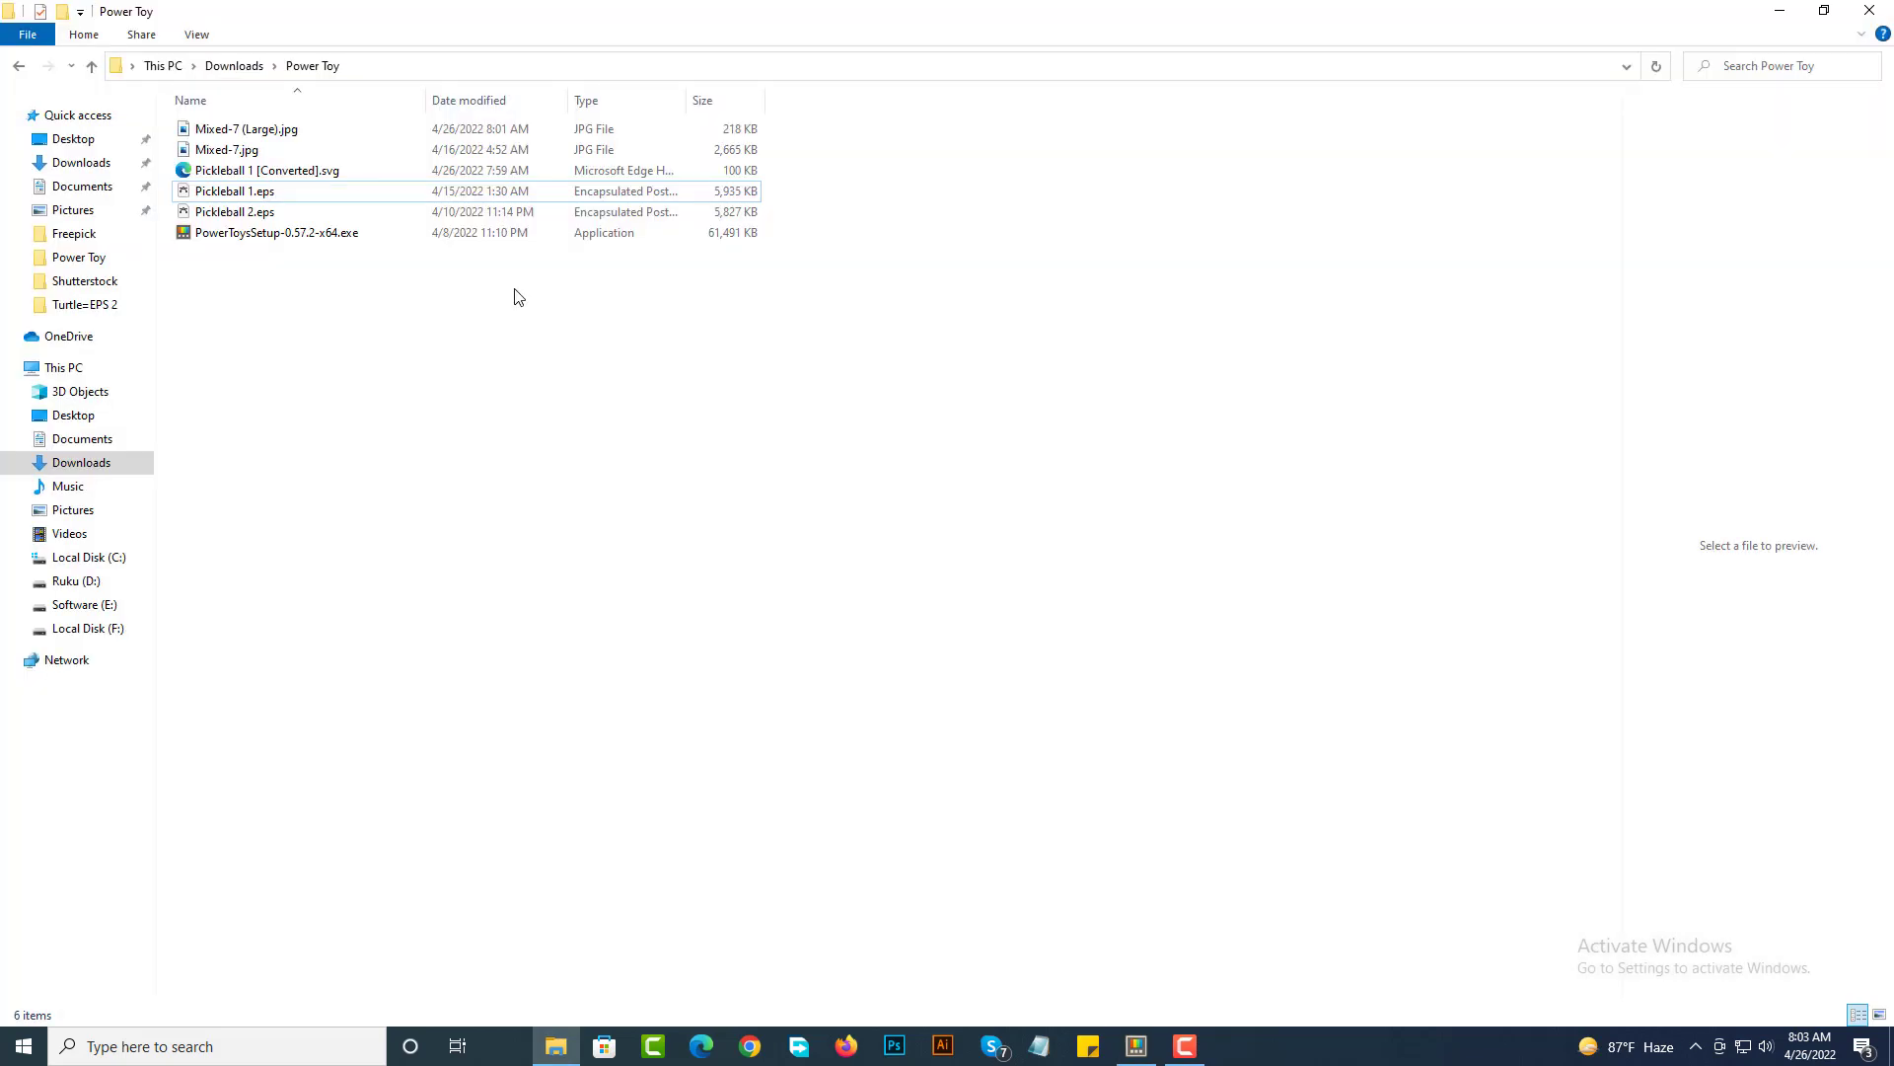
{"action": "left_click", "coordinate": [247, 194]}
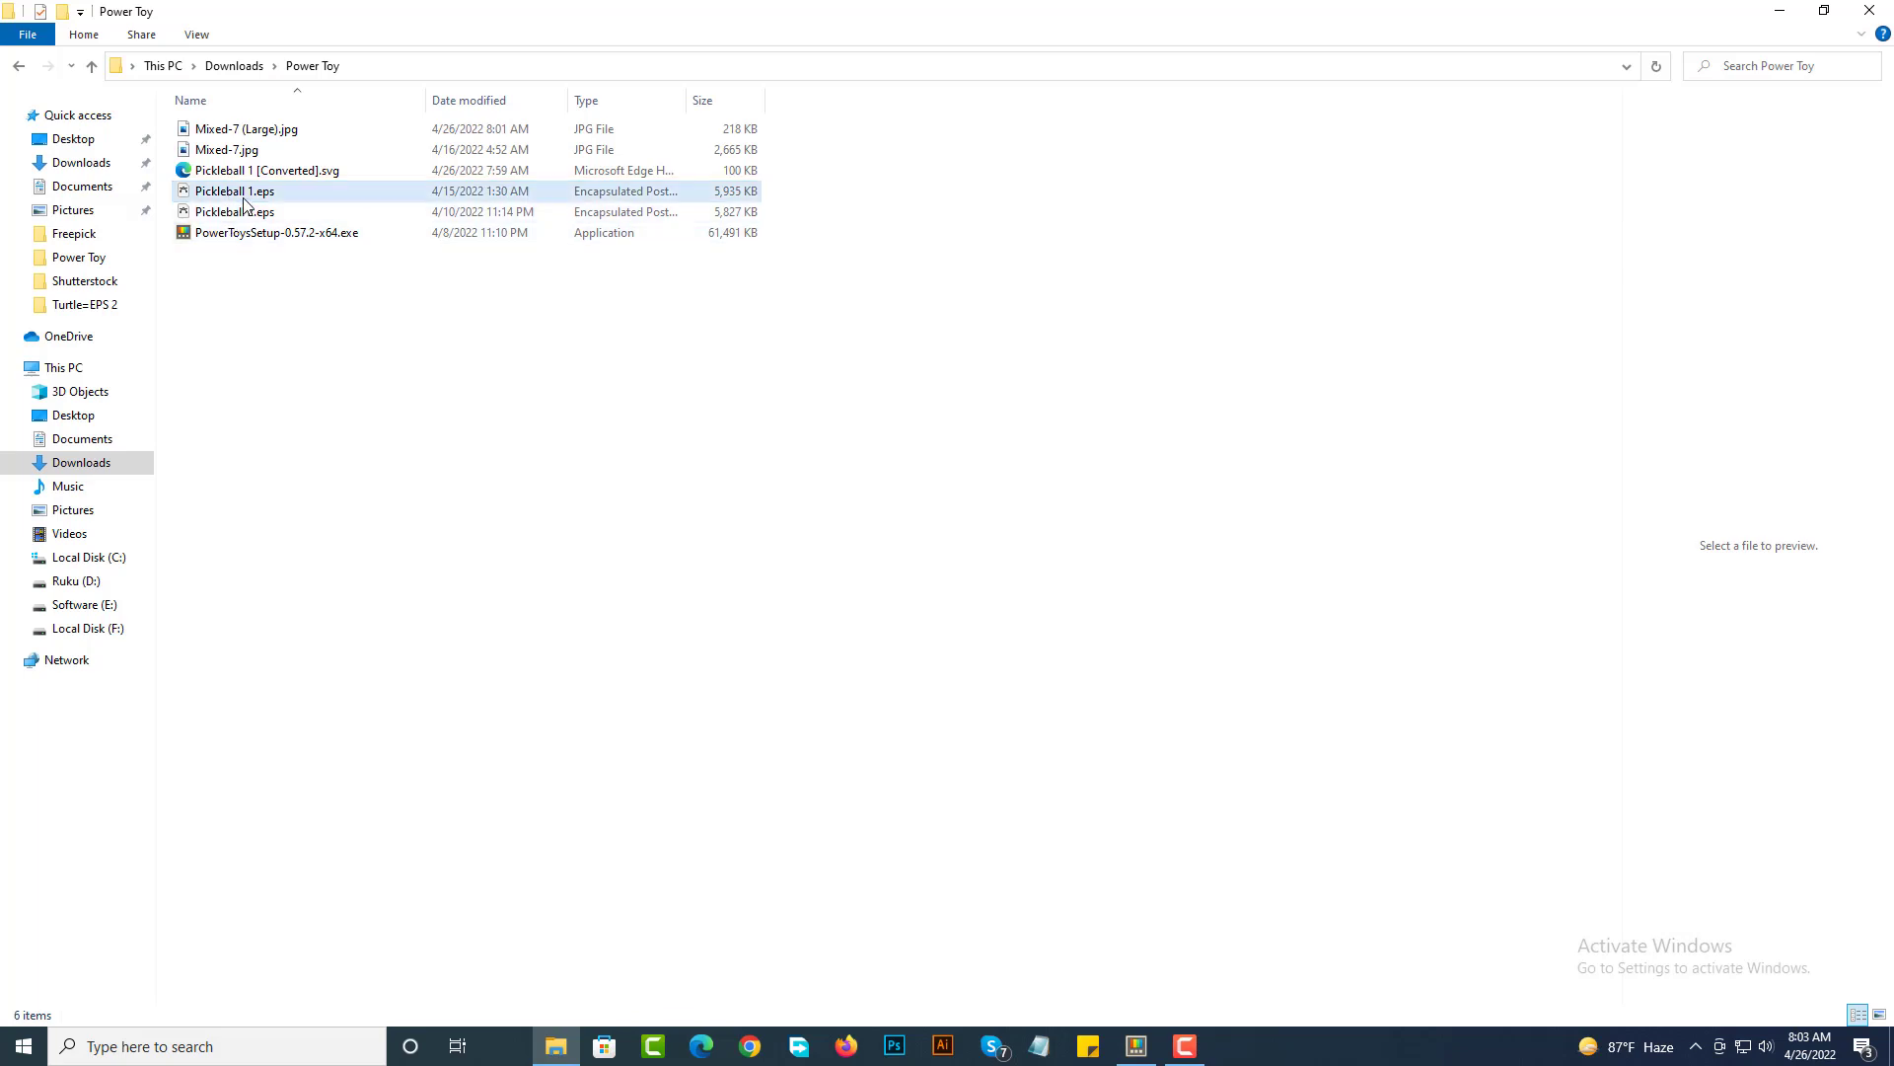
{"action": "left_click", "coordinate": [246, 194]}
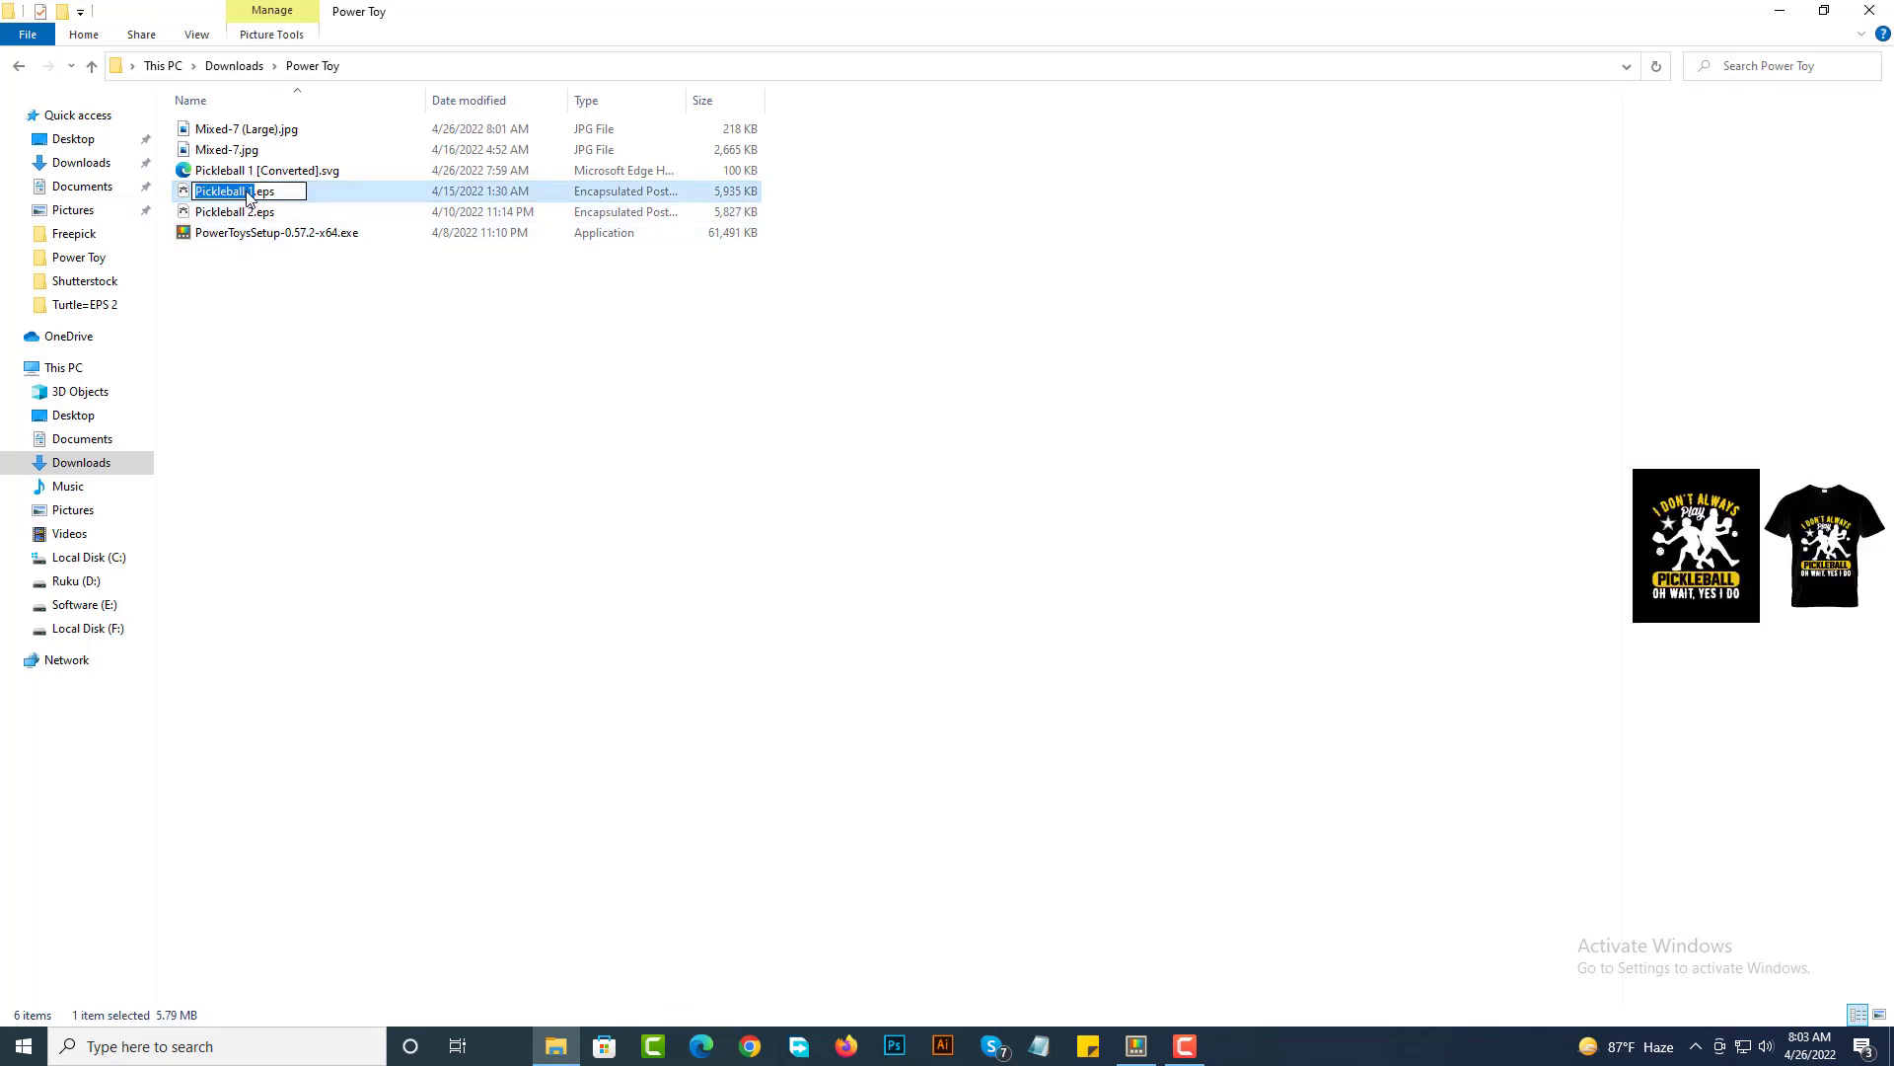
{"action": "key", "text": "Return"}
{"action": "left_click", "coordinate": [305, 292]}
{"action": "left_click", "coordinate": [266, 233]}
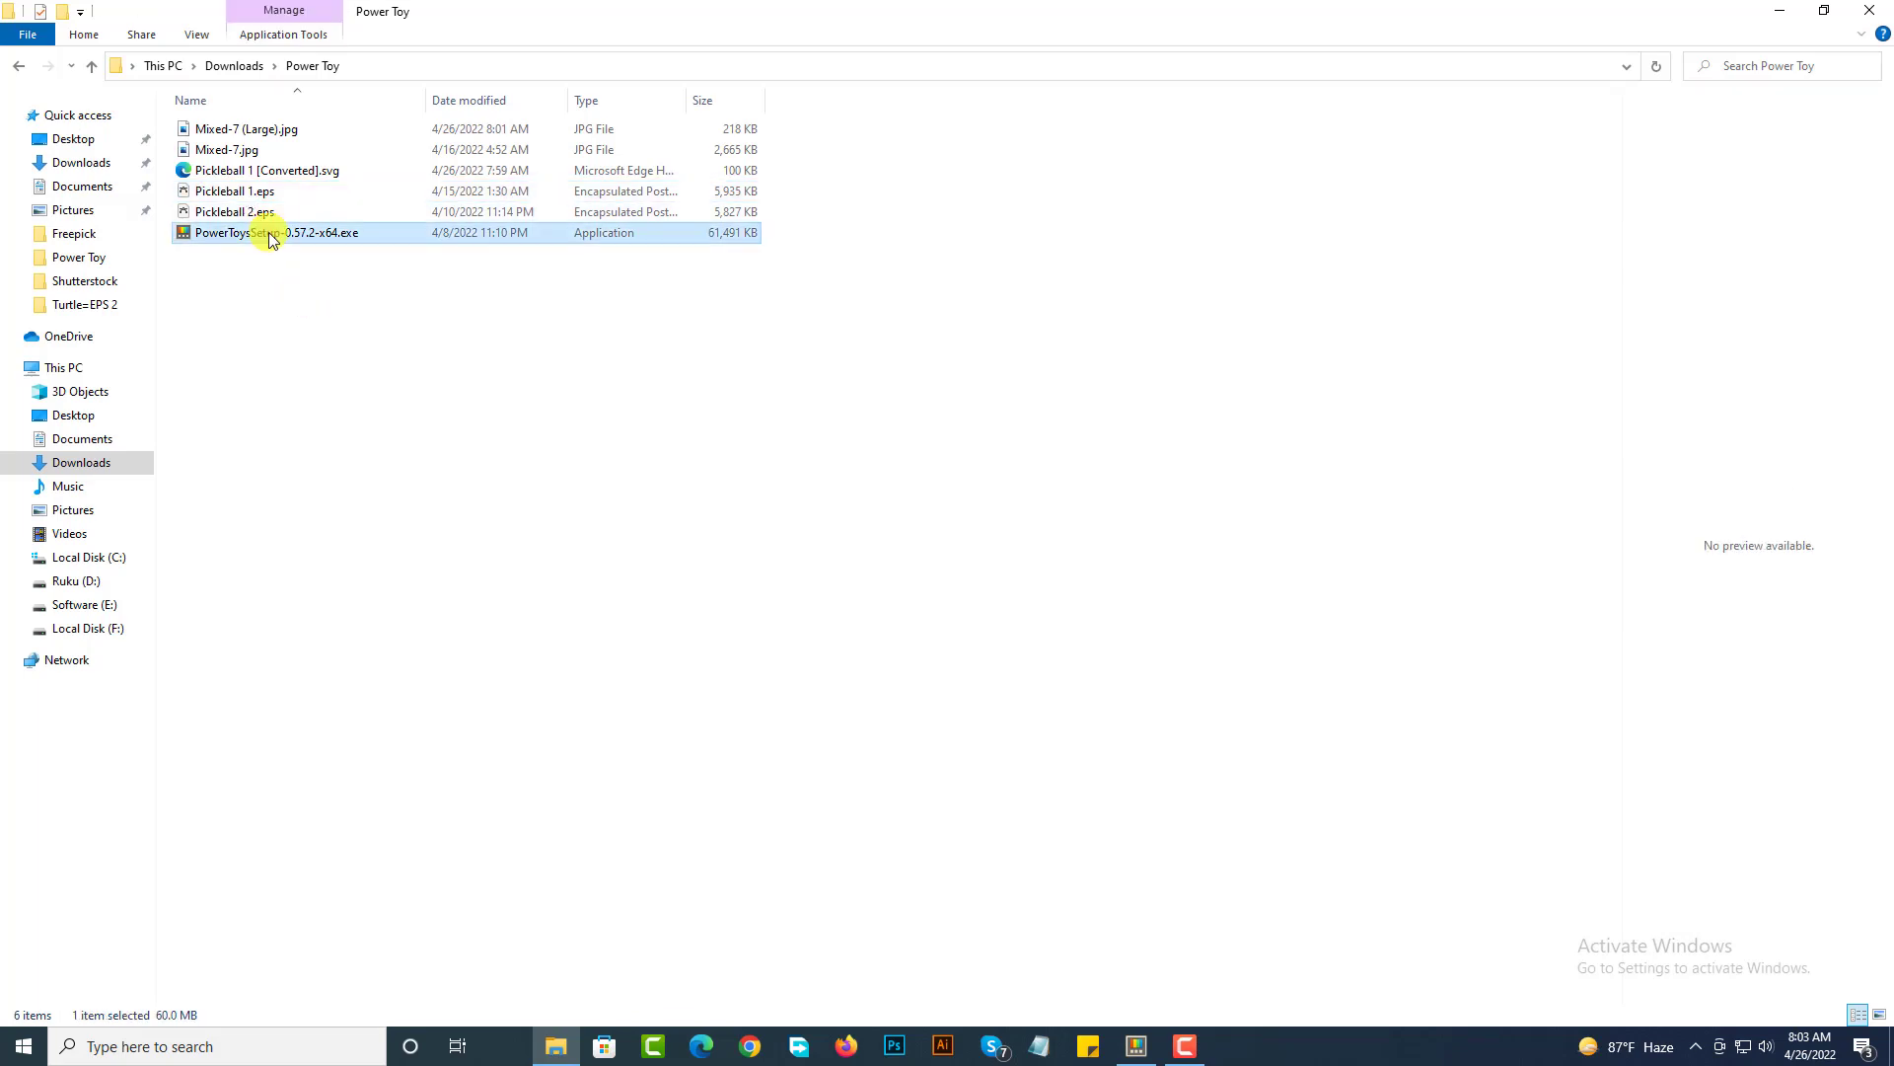
{"action": "mouse_move", "coordinate": [239, 132]}
{"action": "left_mouse_down"}
{"action": "mouse_move", "coordinate": [241, 94]}
{"action": "mouse_move", "coordinate": [260, 132]}
{"action": "left_mouse_up"}
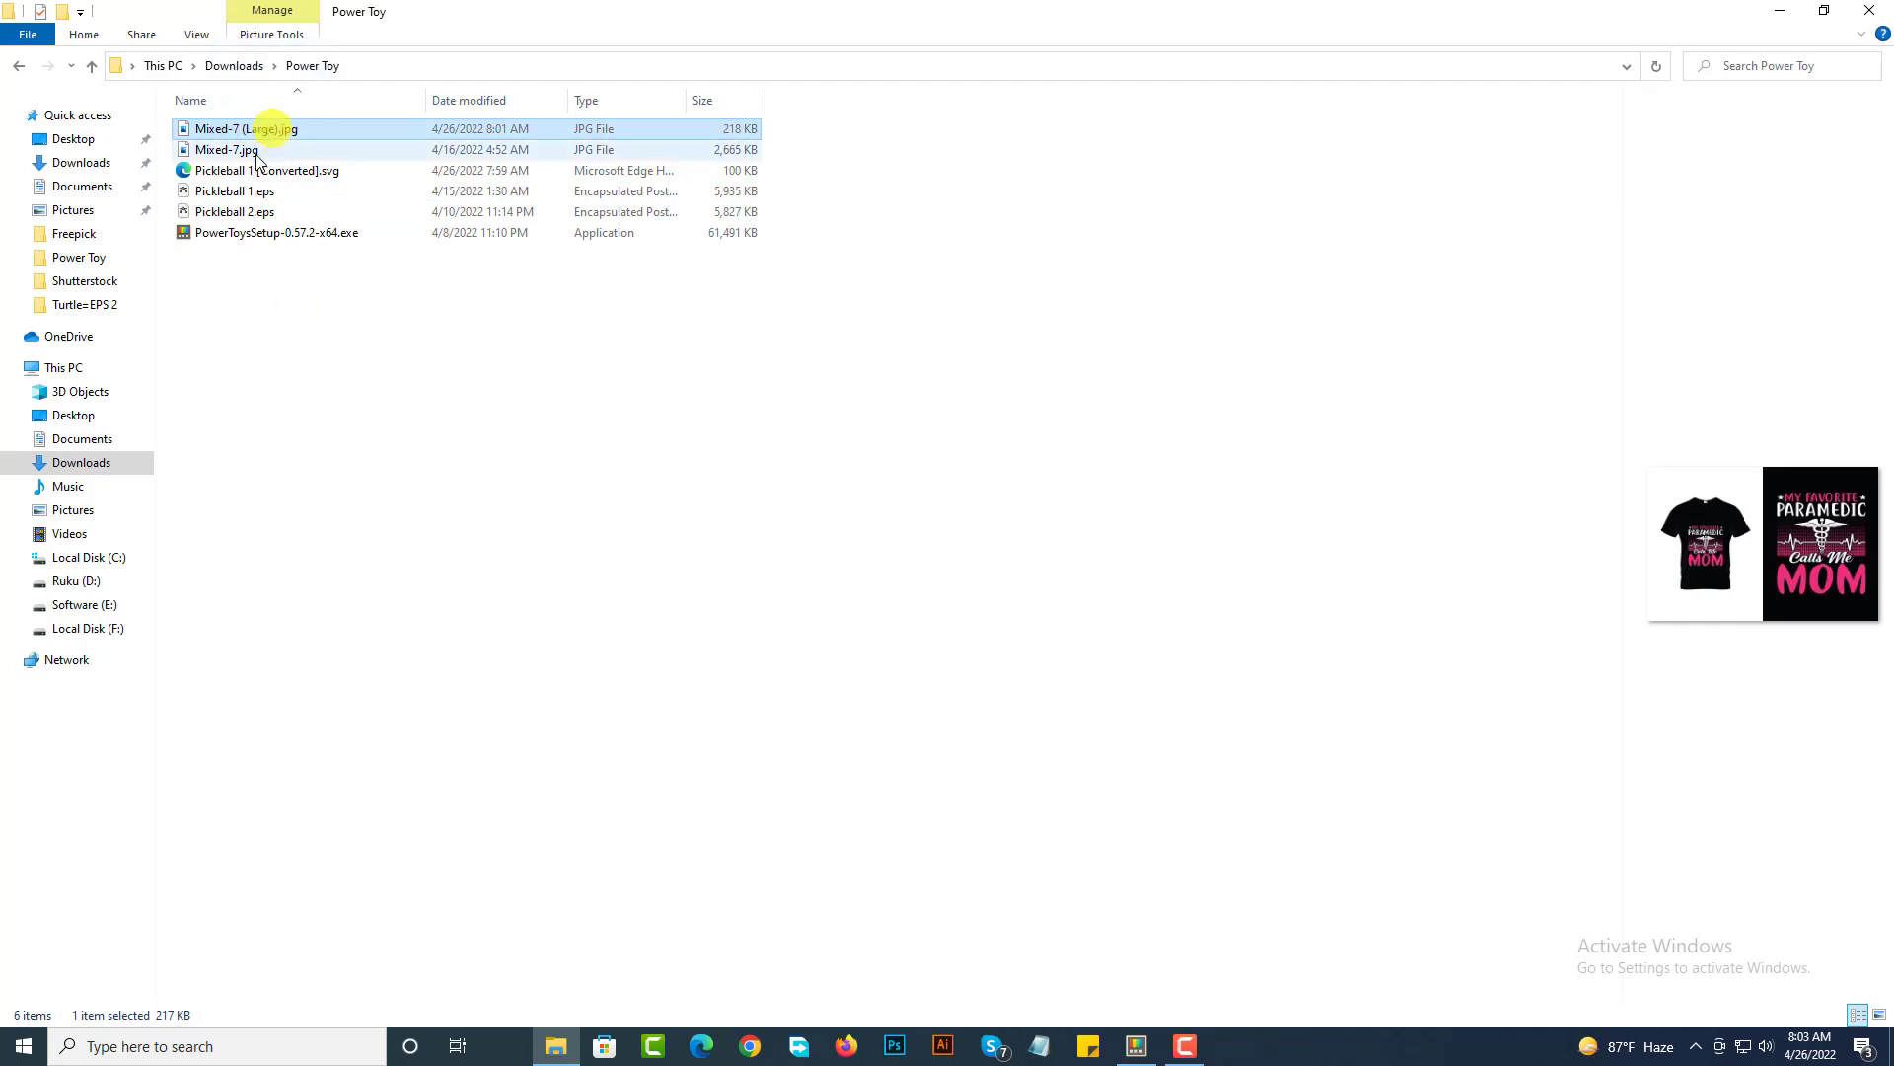
{"action": "left_click", "coordinate": [250, 154]}
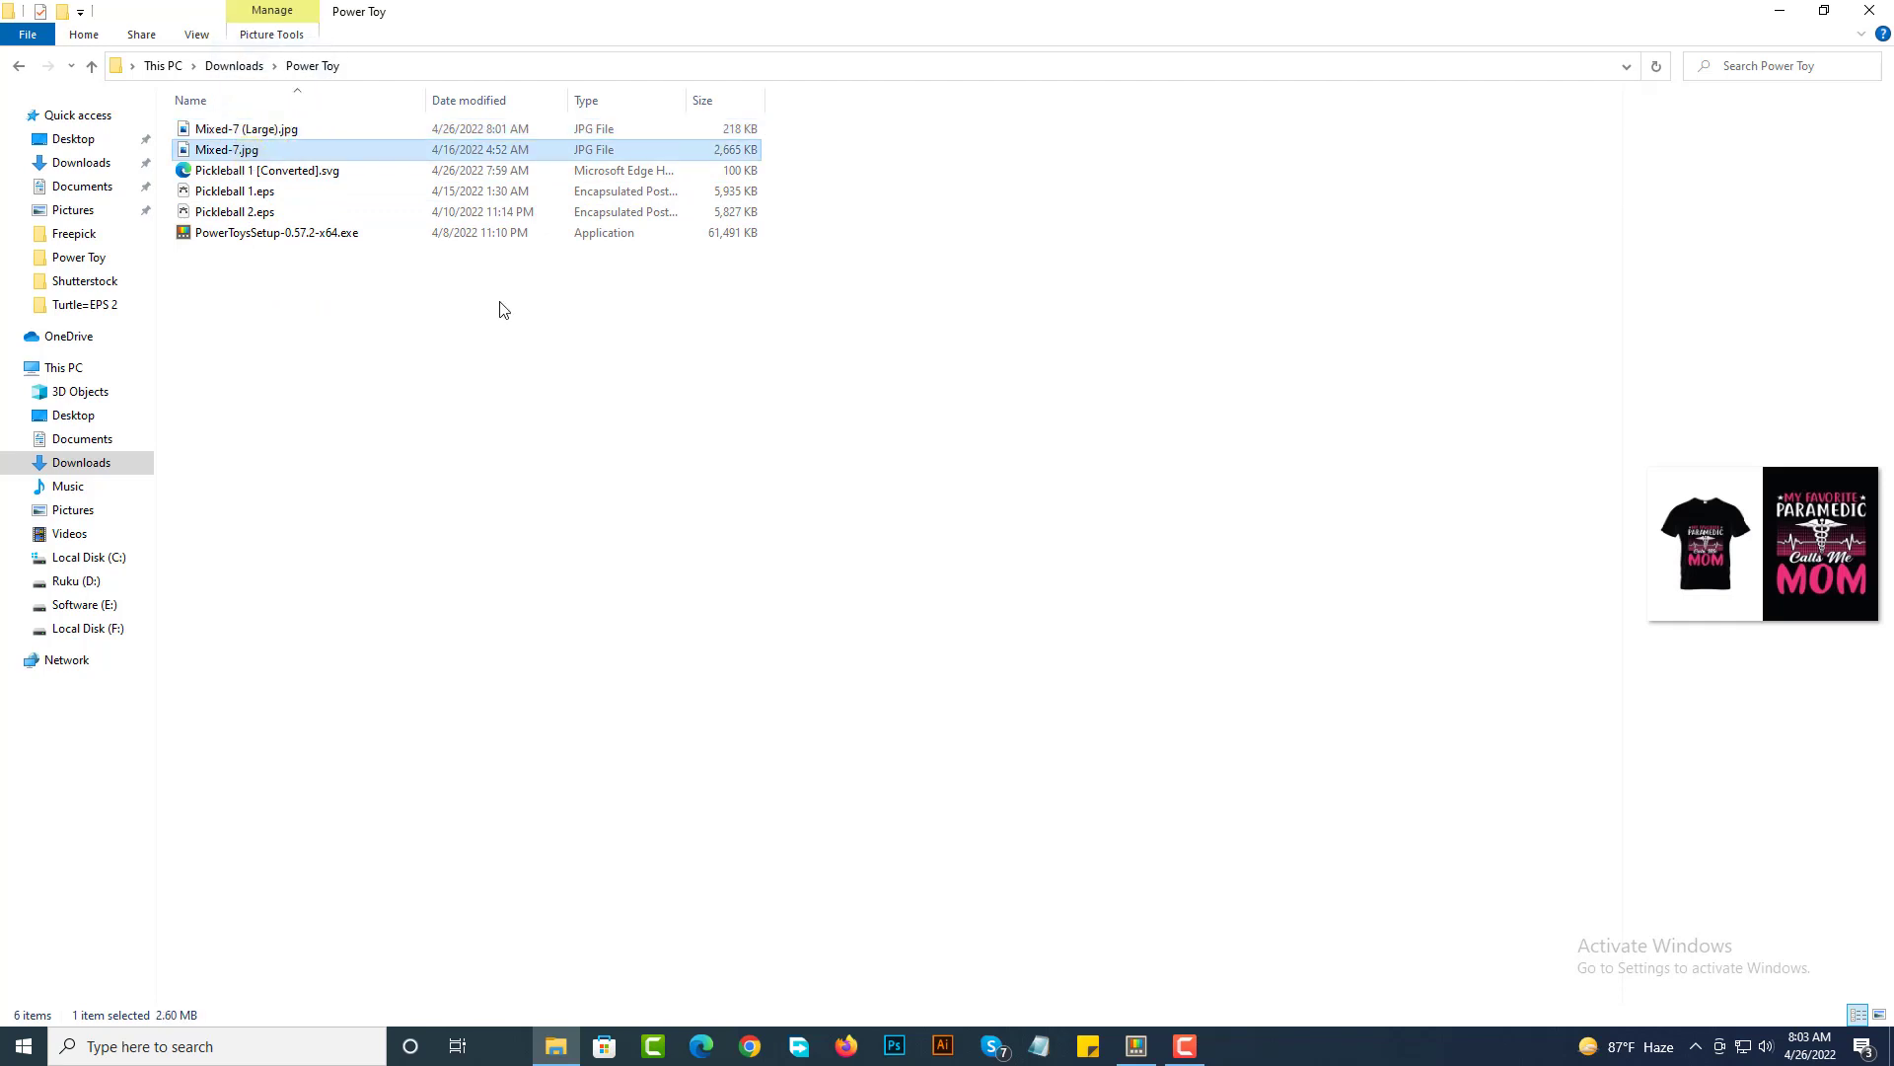
{"action": "left_click", "coordinate": [318, 172]}
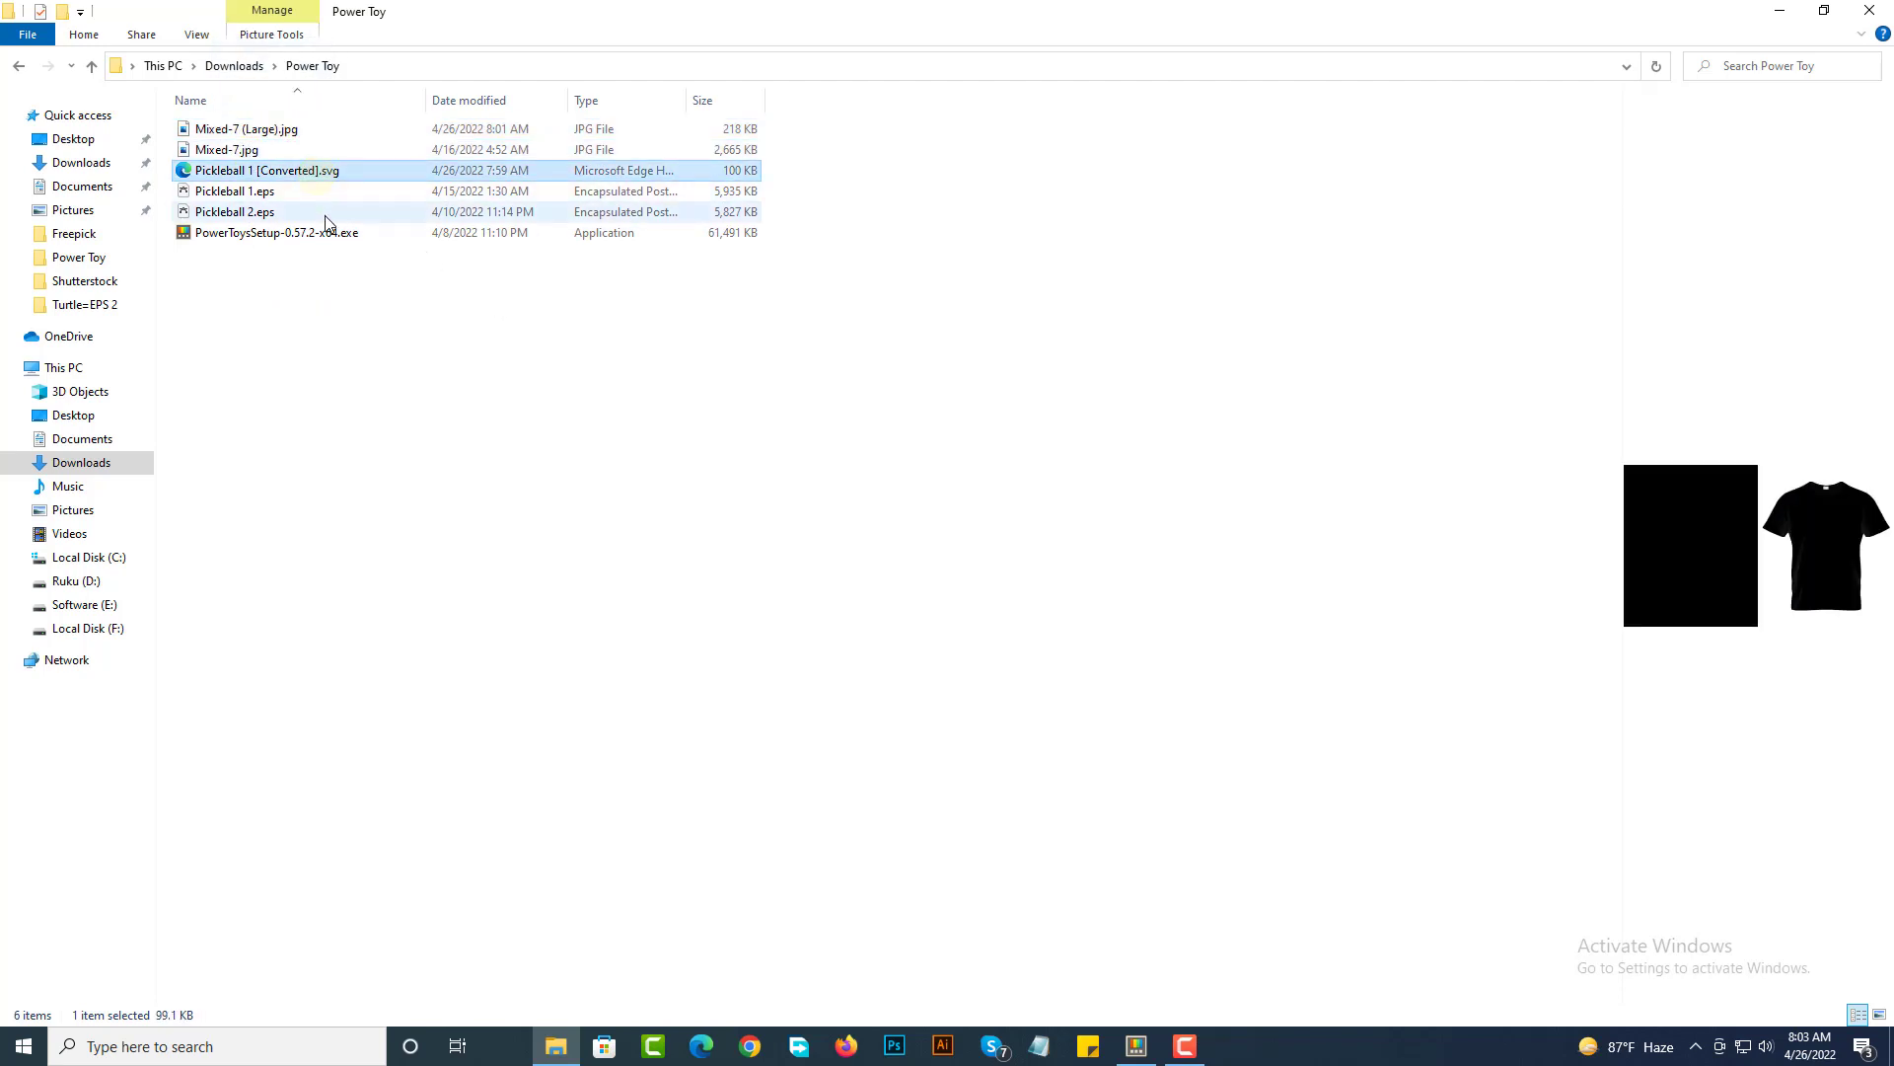
Continue the click-highlighting demo by selecting Pickleball 1 [Converted].svg, clearing the selection, and selecting PowerToysSetup-0.57.2-x64.exe
{"action": "left_click", "coordinate": [334, 177]}
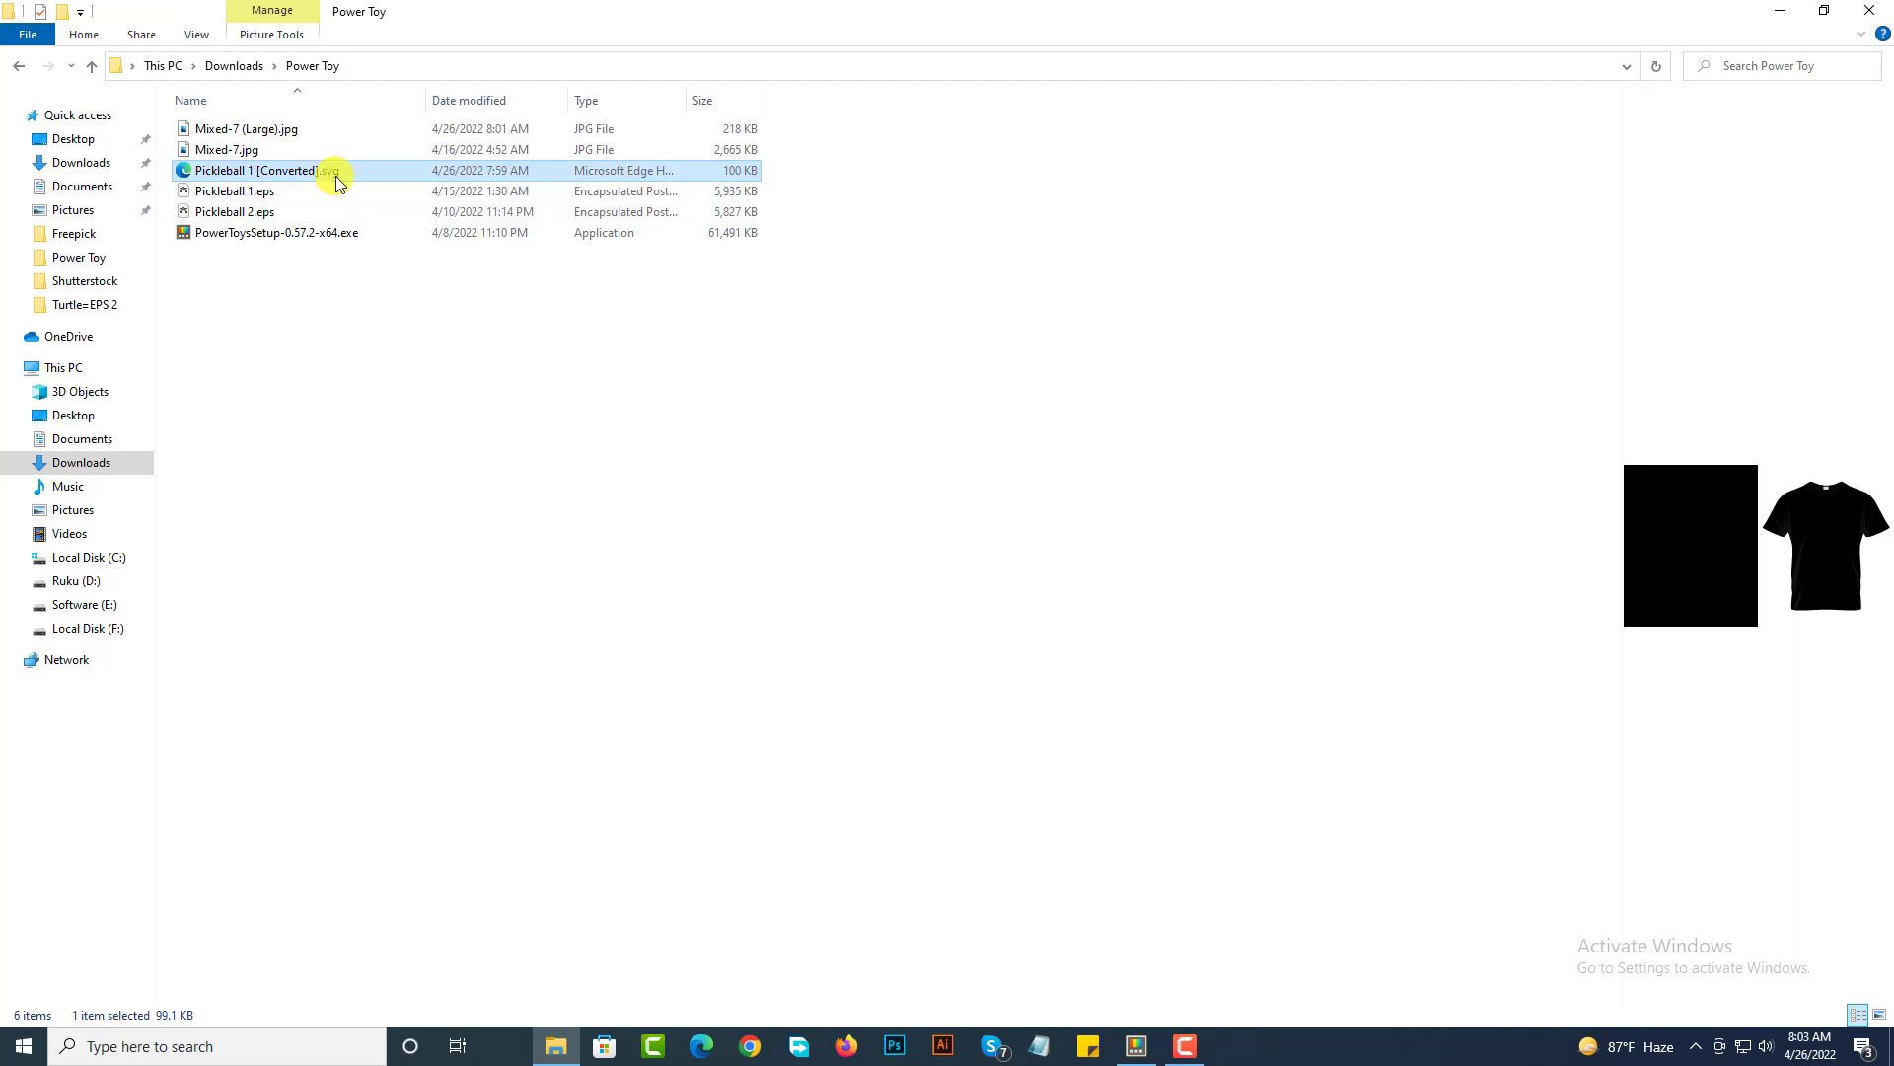
{"action": "left_click", "coordinate": [485, 449]}
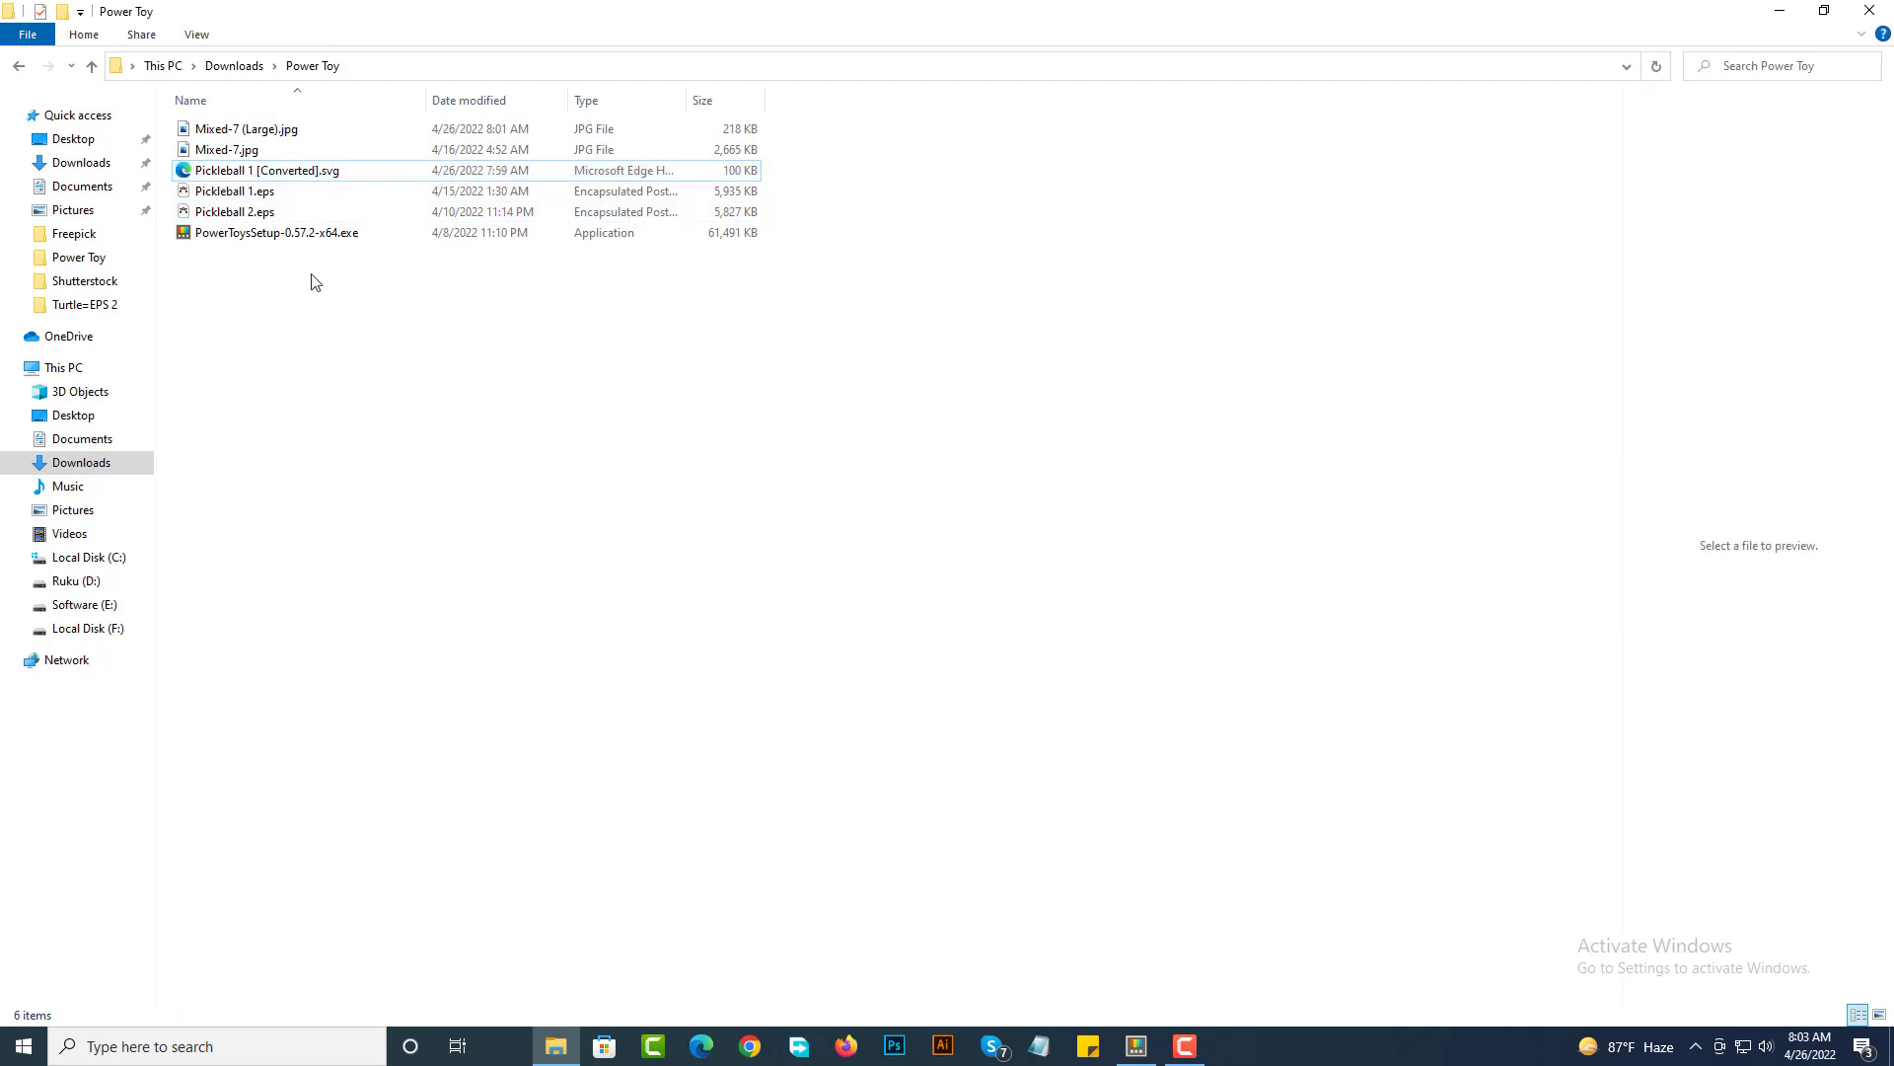
{"action": "left_click", "coordinate": [285, 239]}
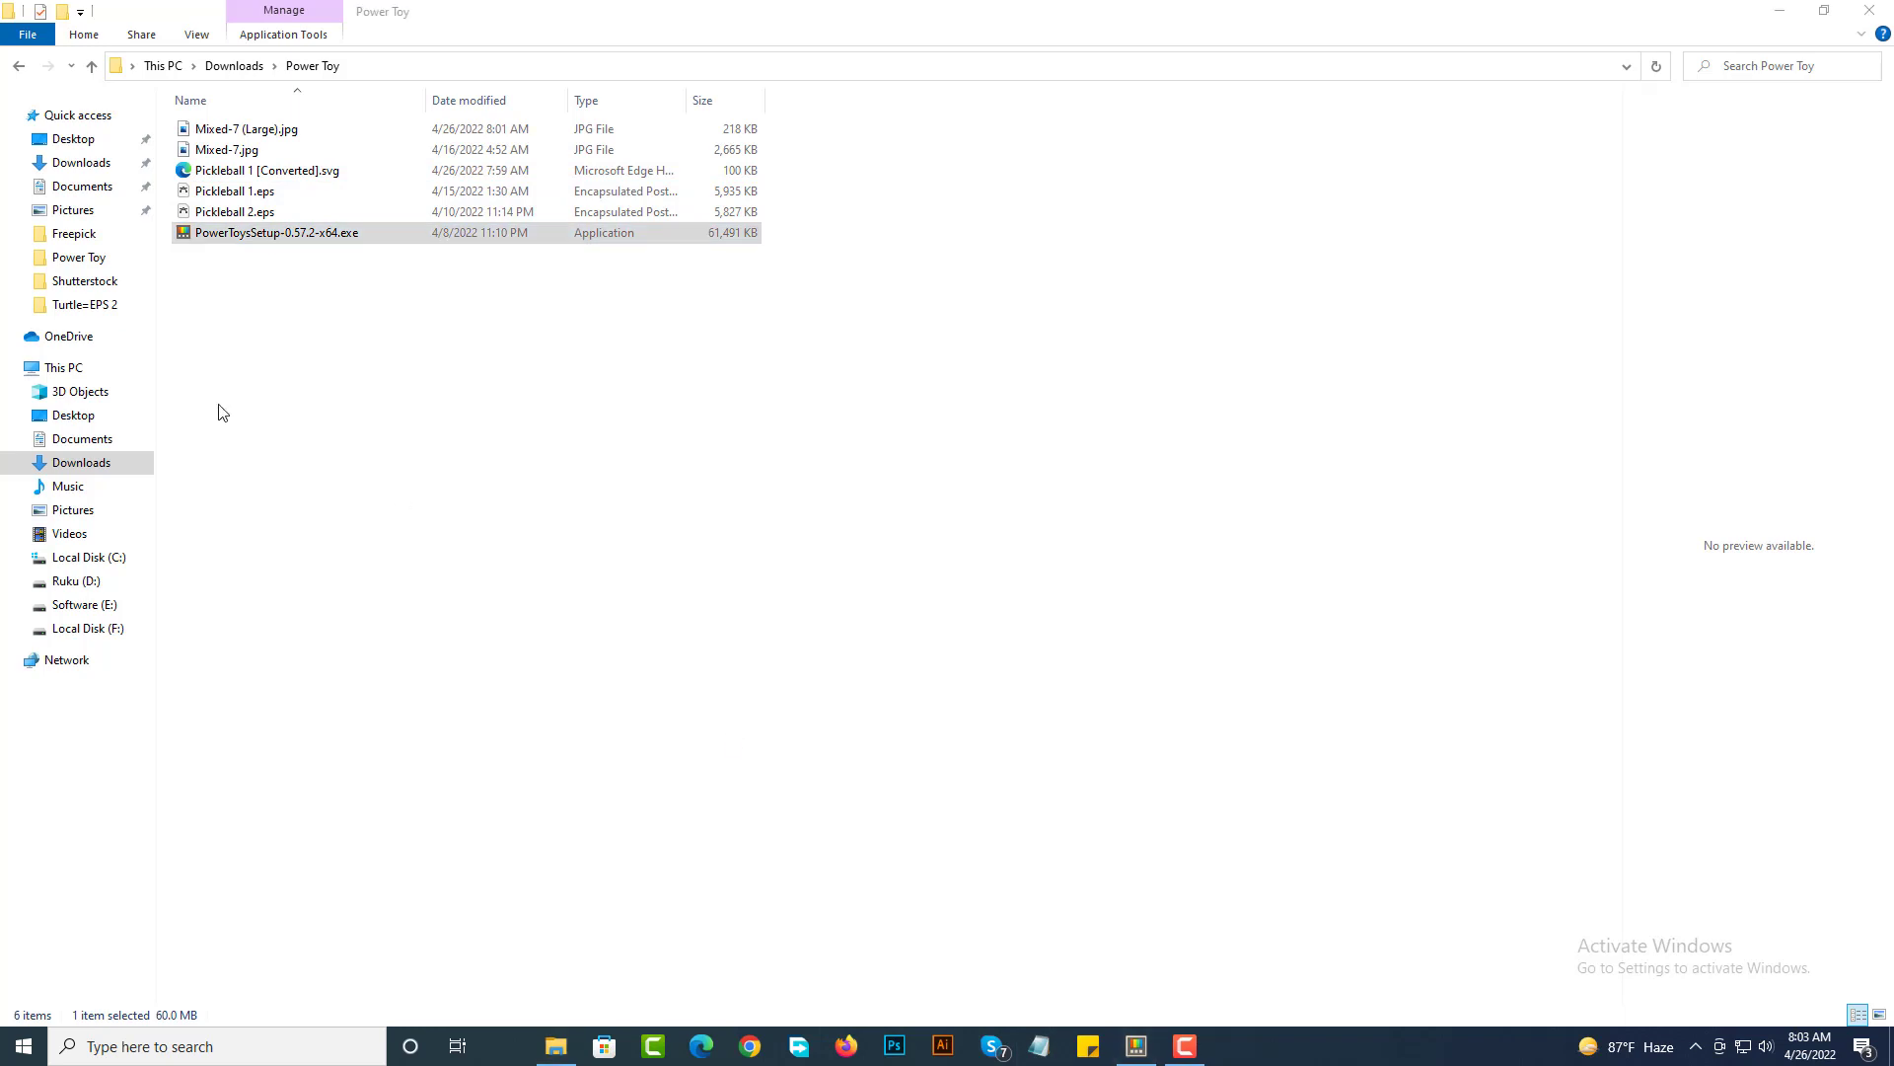
Switch back to PowerToys Settings and review the PowerRename options and the PowerToys Run page
{"action": "left_click", "coordinate": [1137, 1046]}
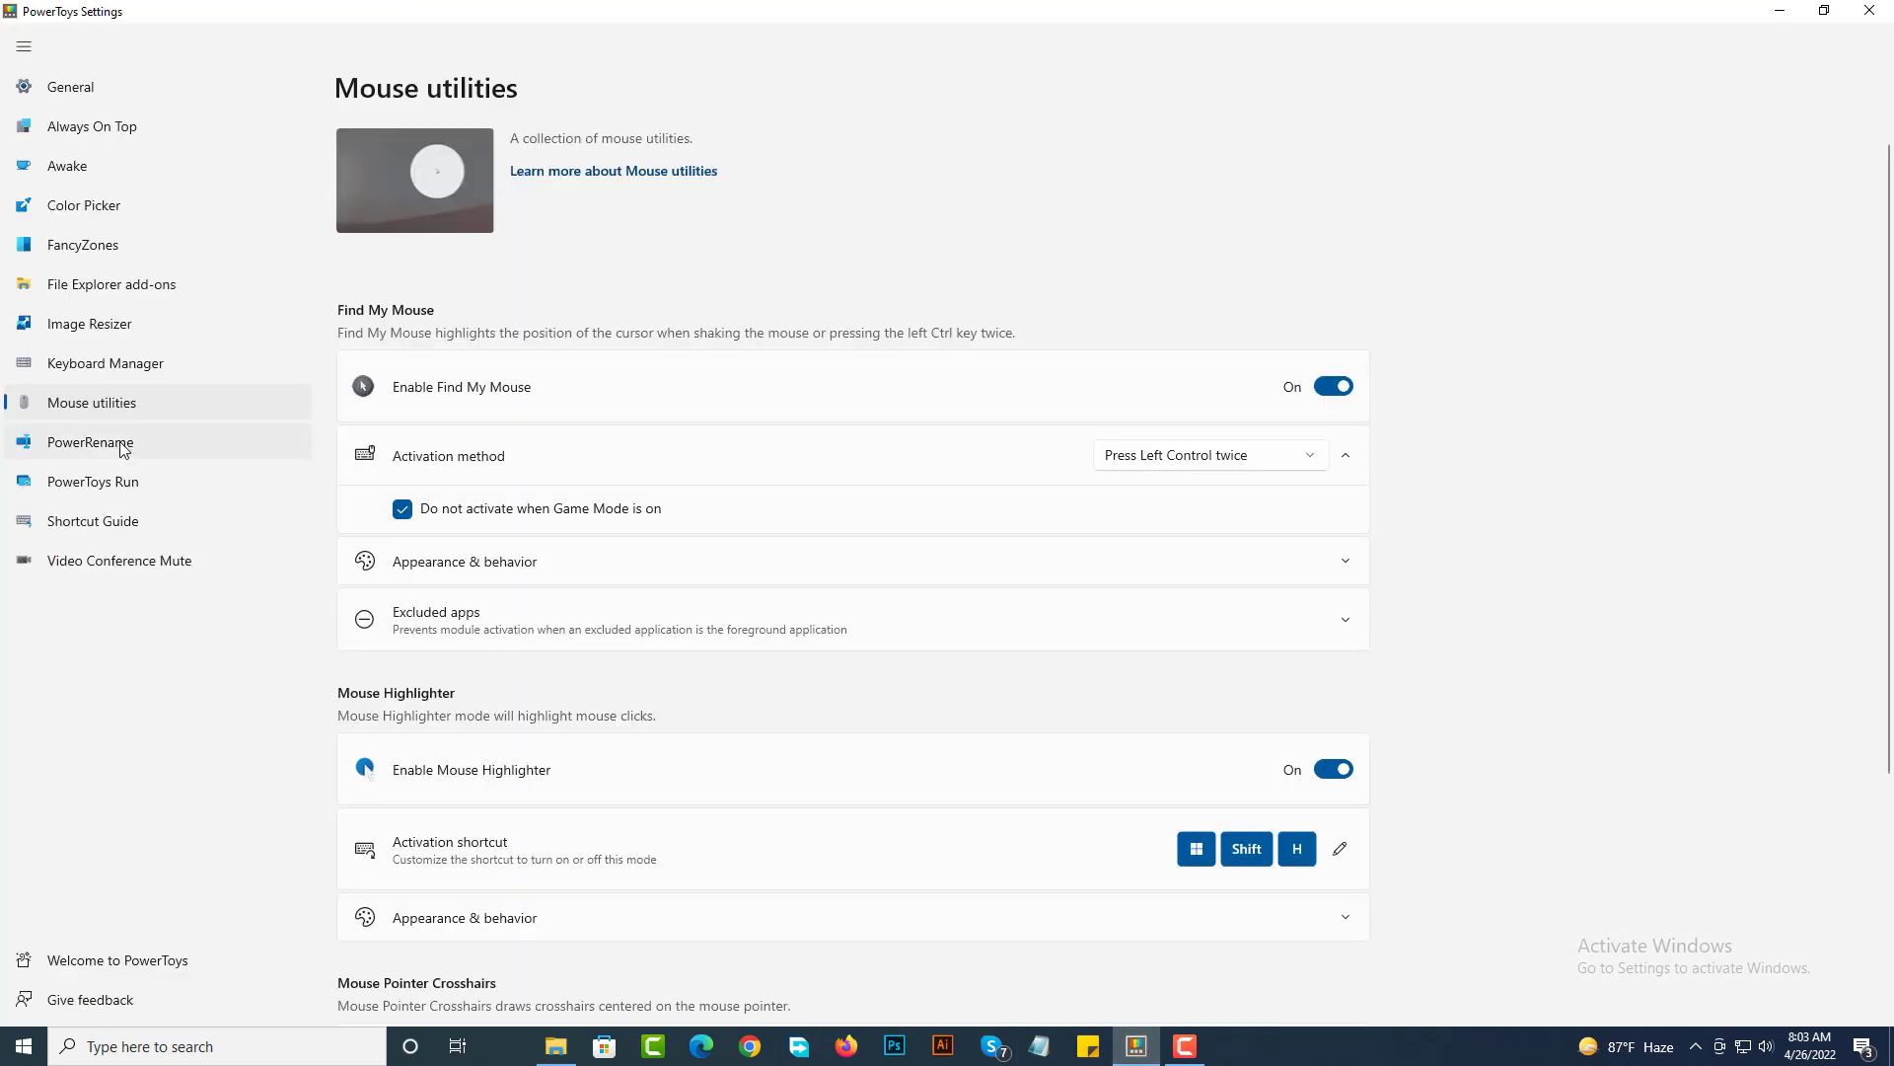
{"action": "left_click", "coordinate": [72, 455]}
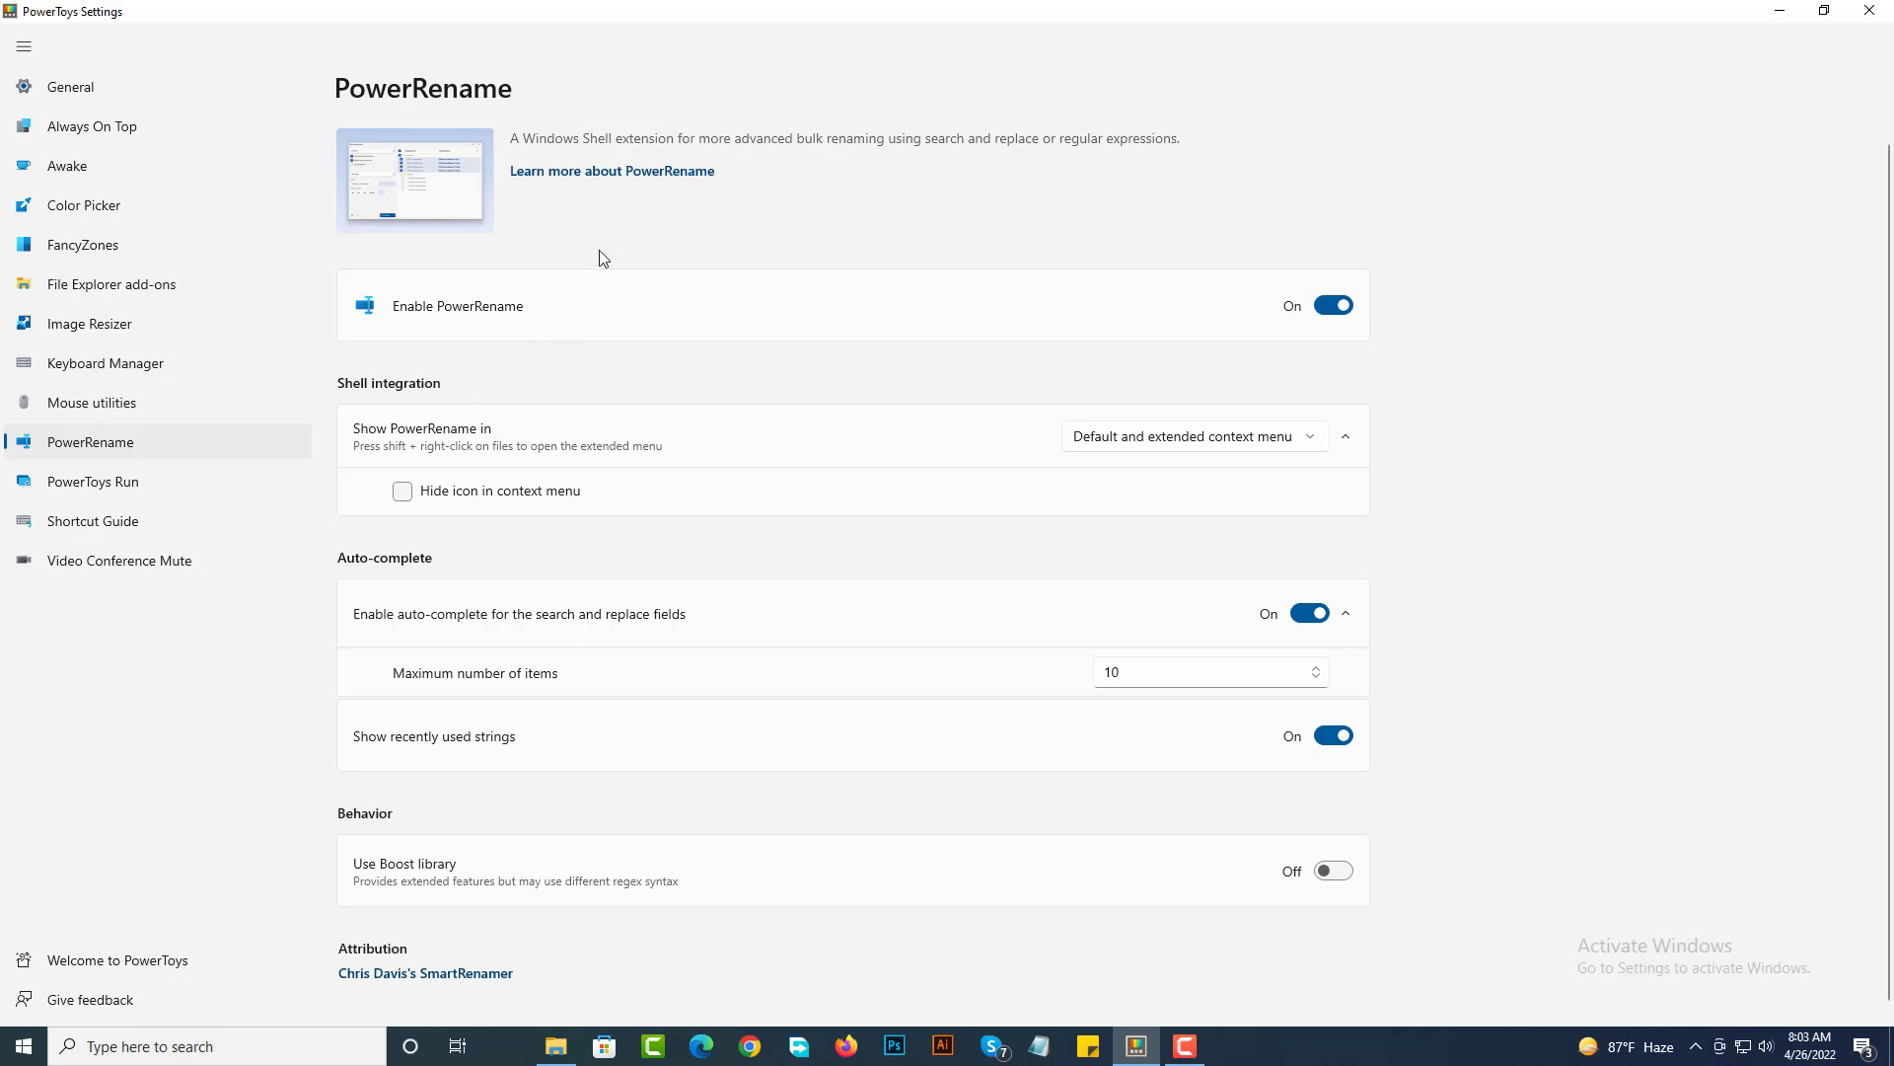
{"action": "left_click", "coordinate": [127, 496]}
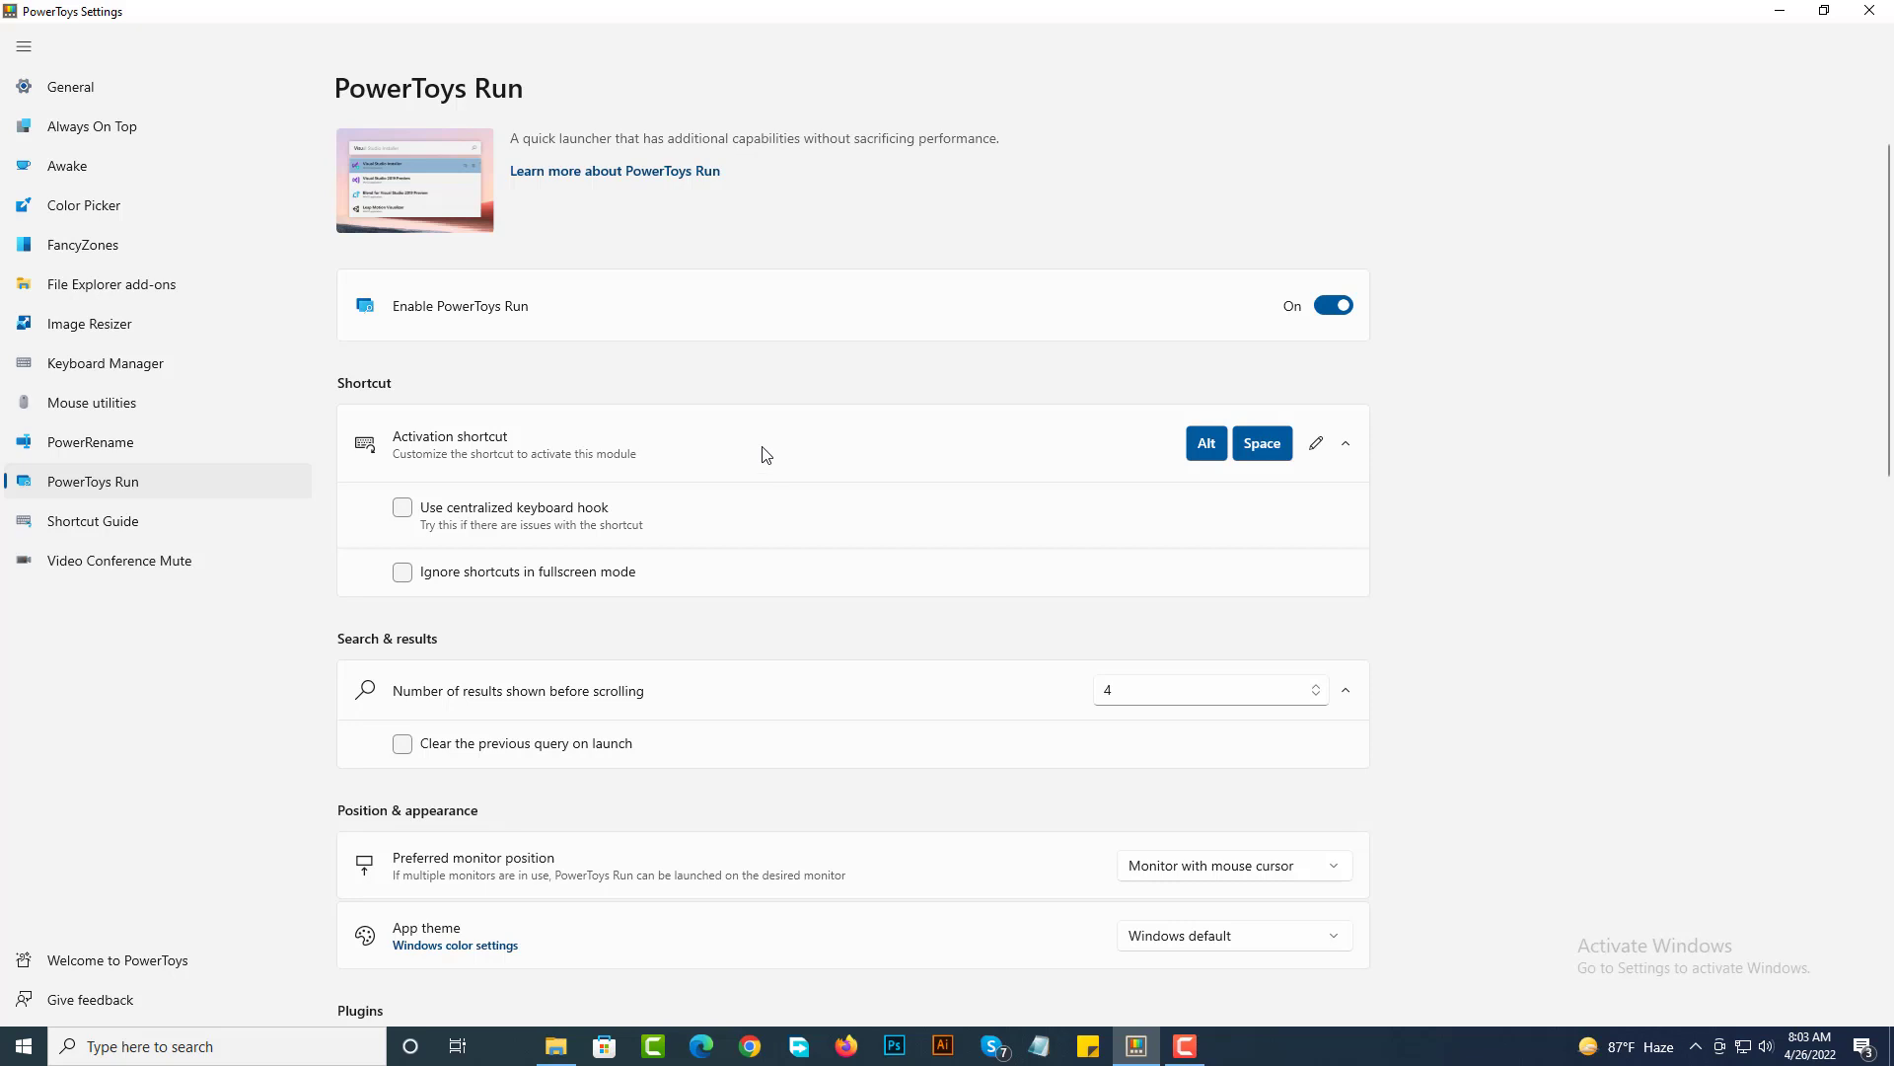
Demonstrate the PowerToys Run launcher by searching for "photo", inspect the run options for Adobe Photoshop CC 2019, and dismiss the launcher
{"action": "key", "text": "alt+space"}
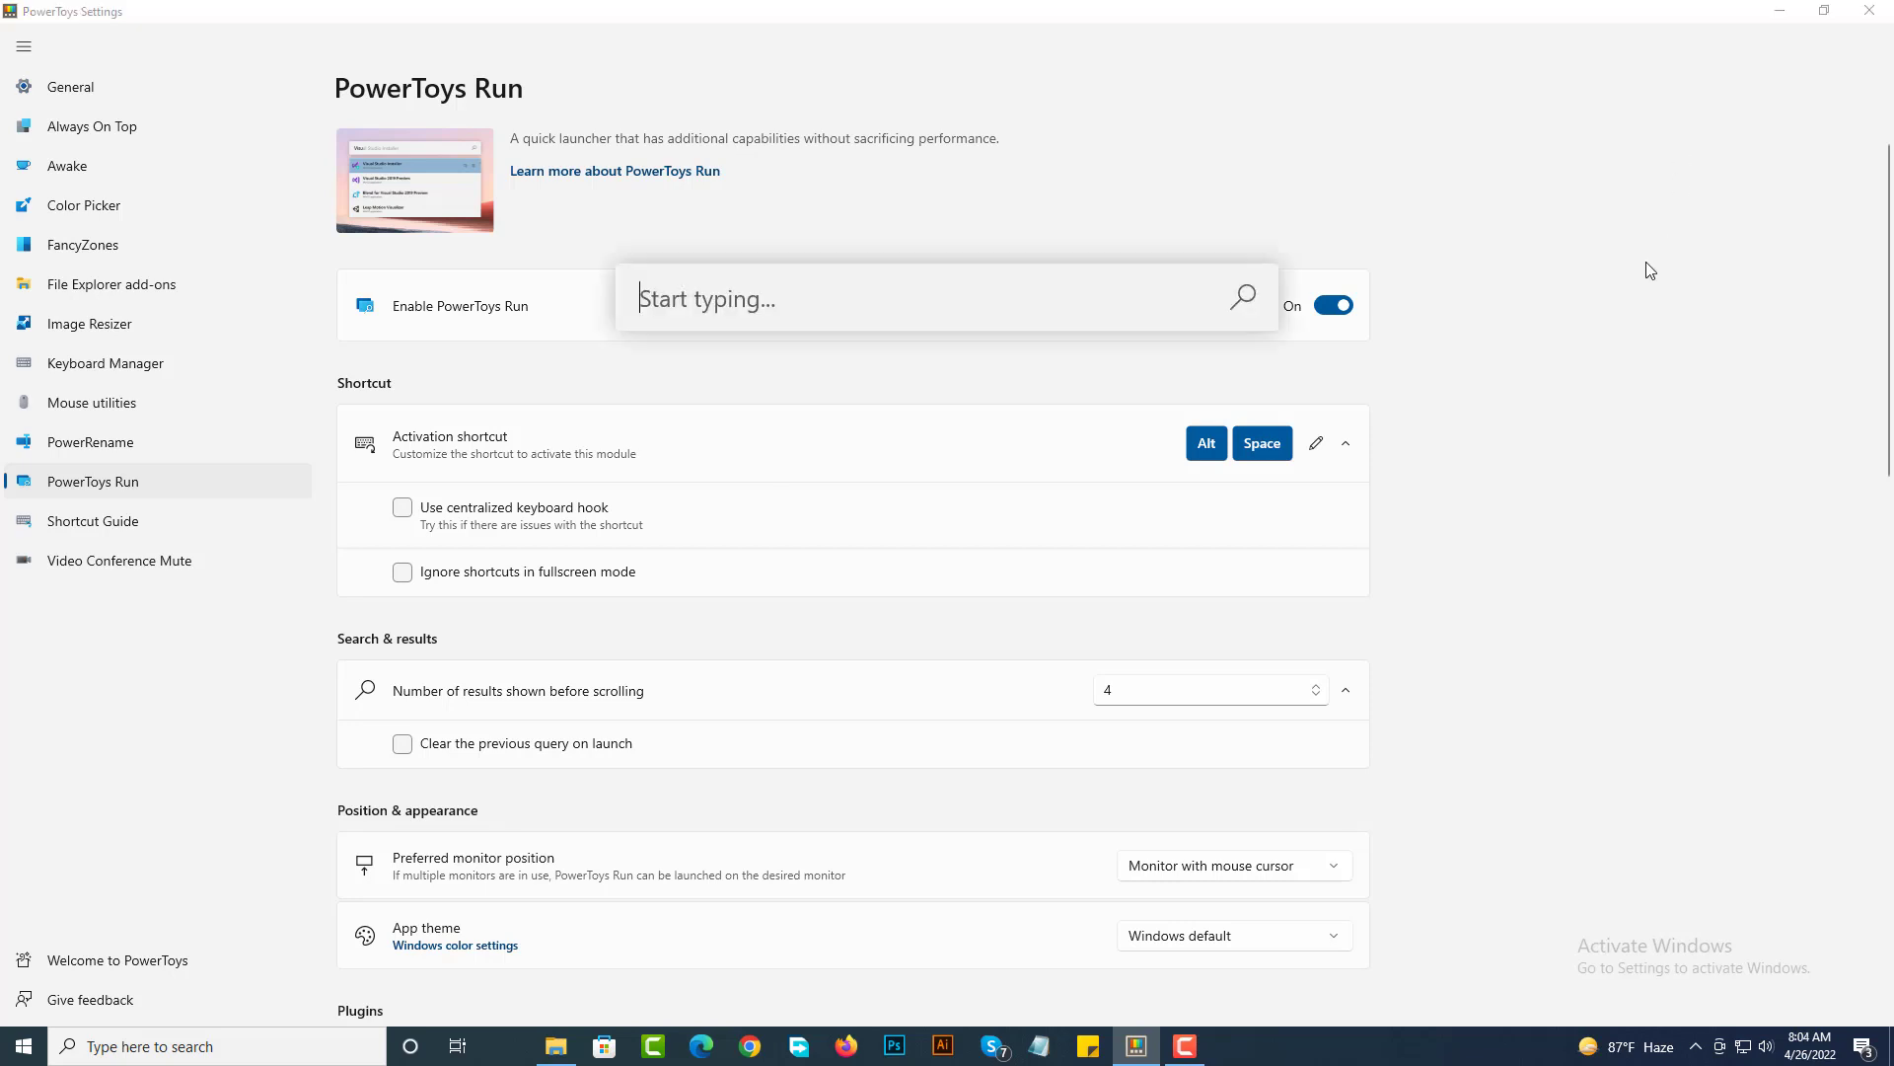
{"action": "key", "text": "Escape"}
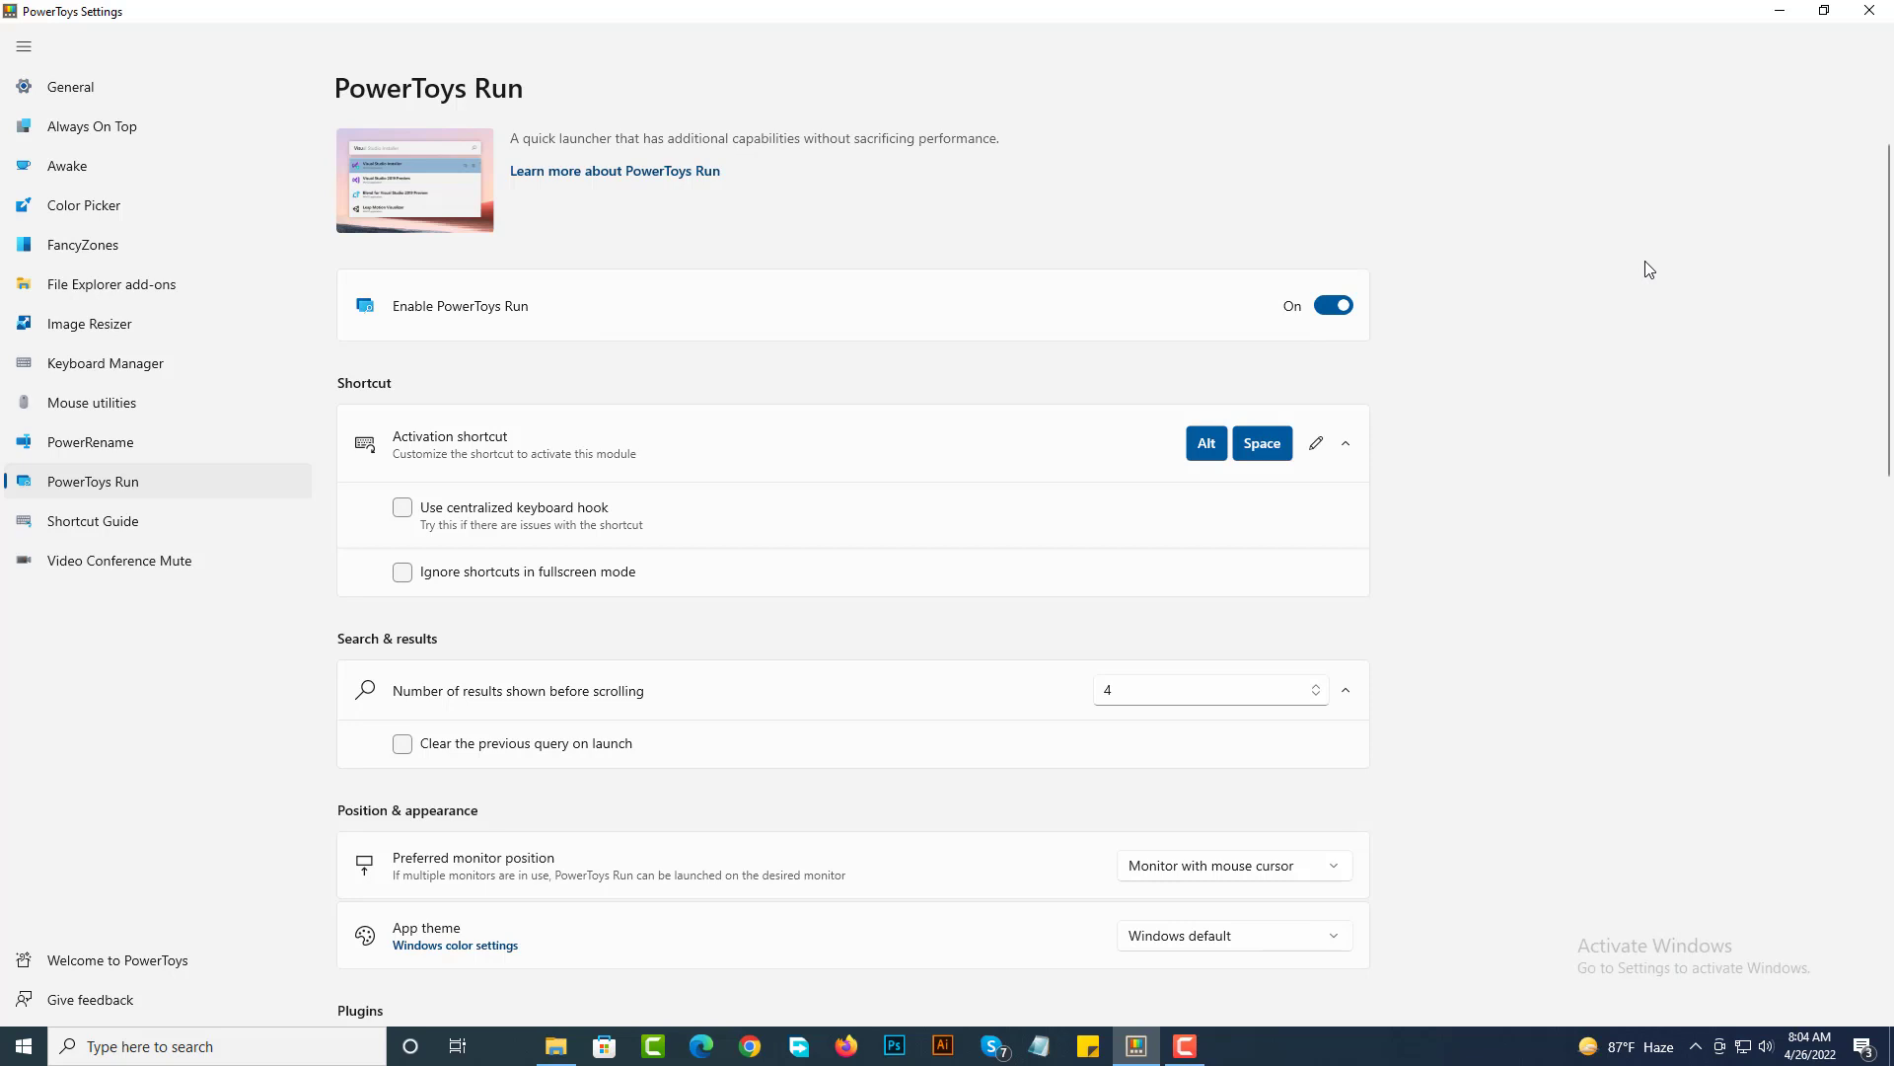
{"action": "key", "text": "alt+space"}
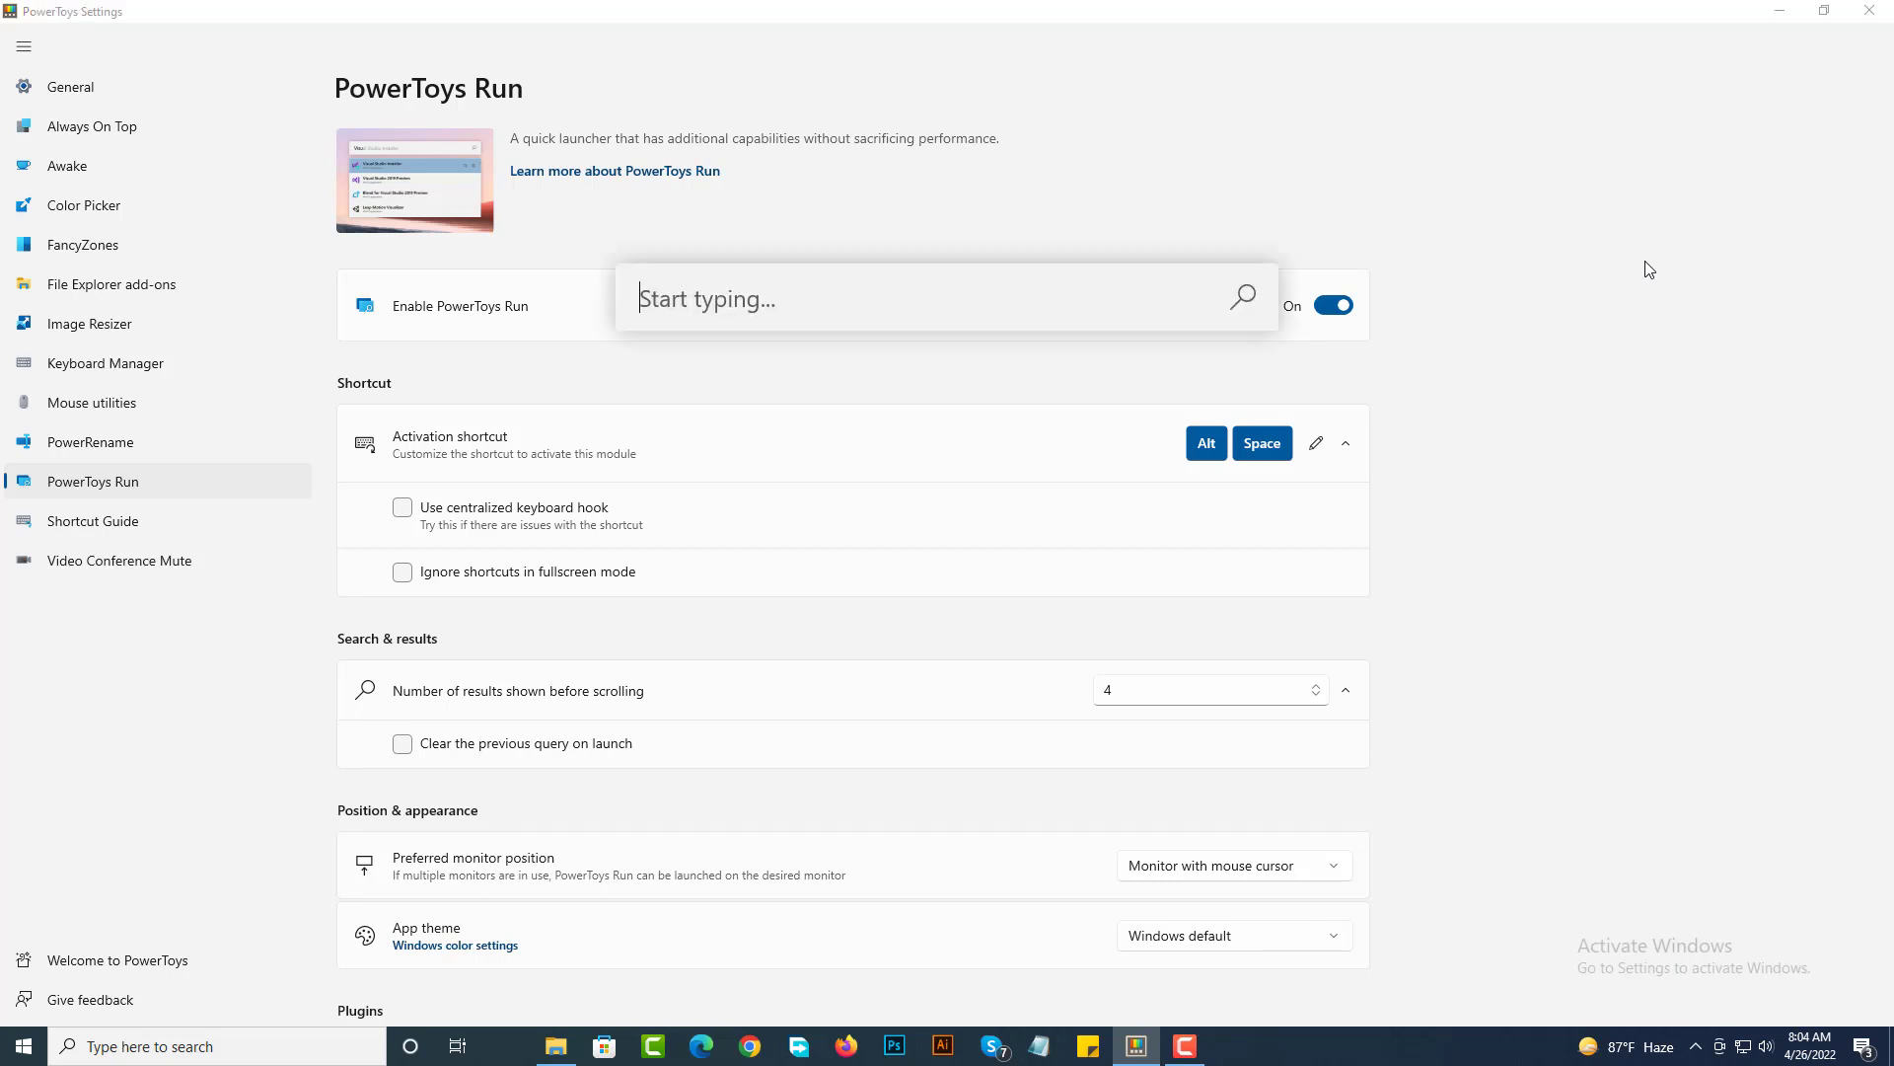
{"action": "type", "text": "photo"}
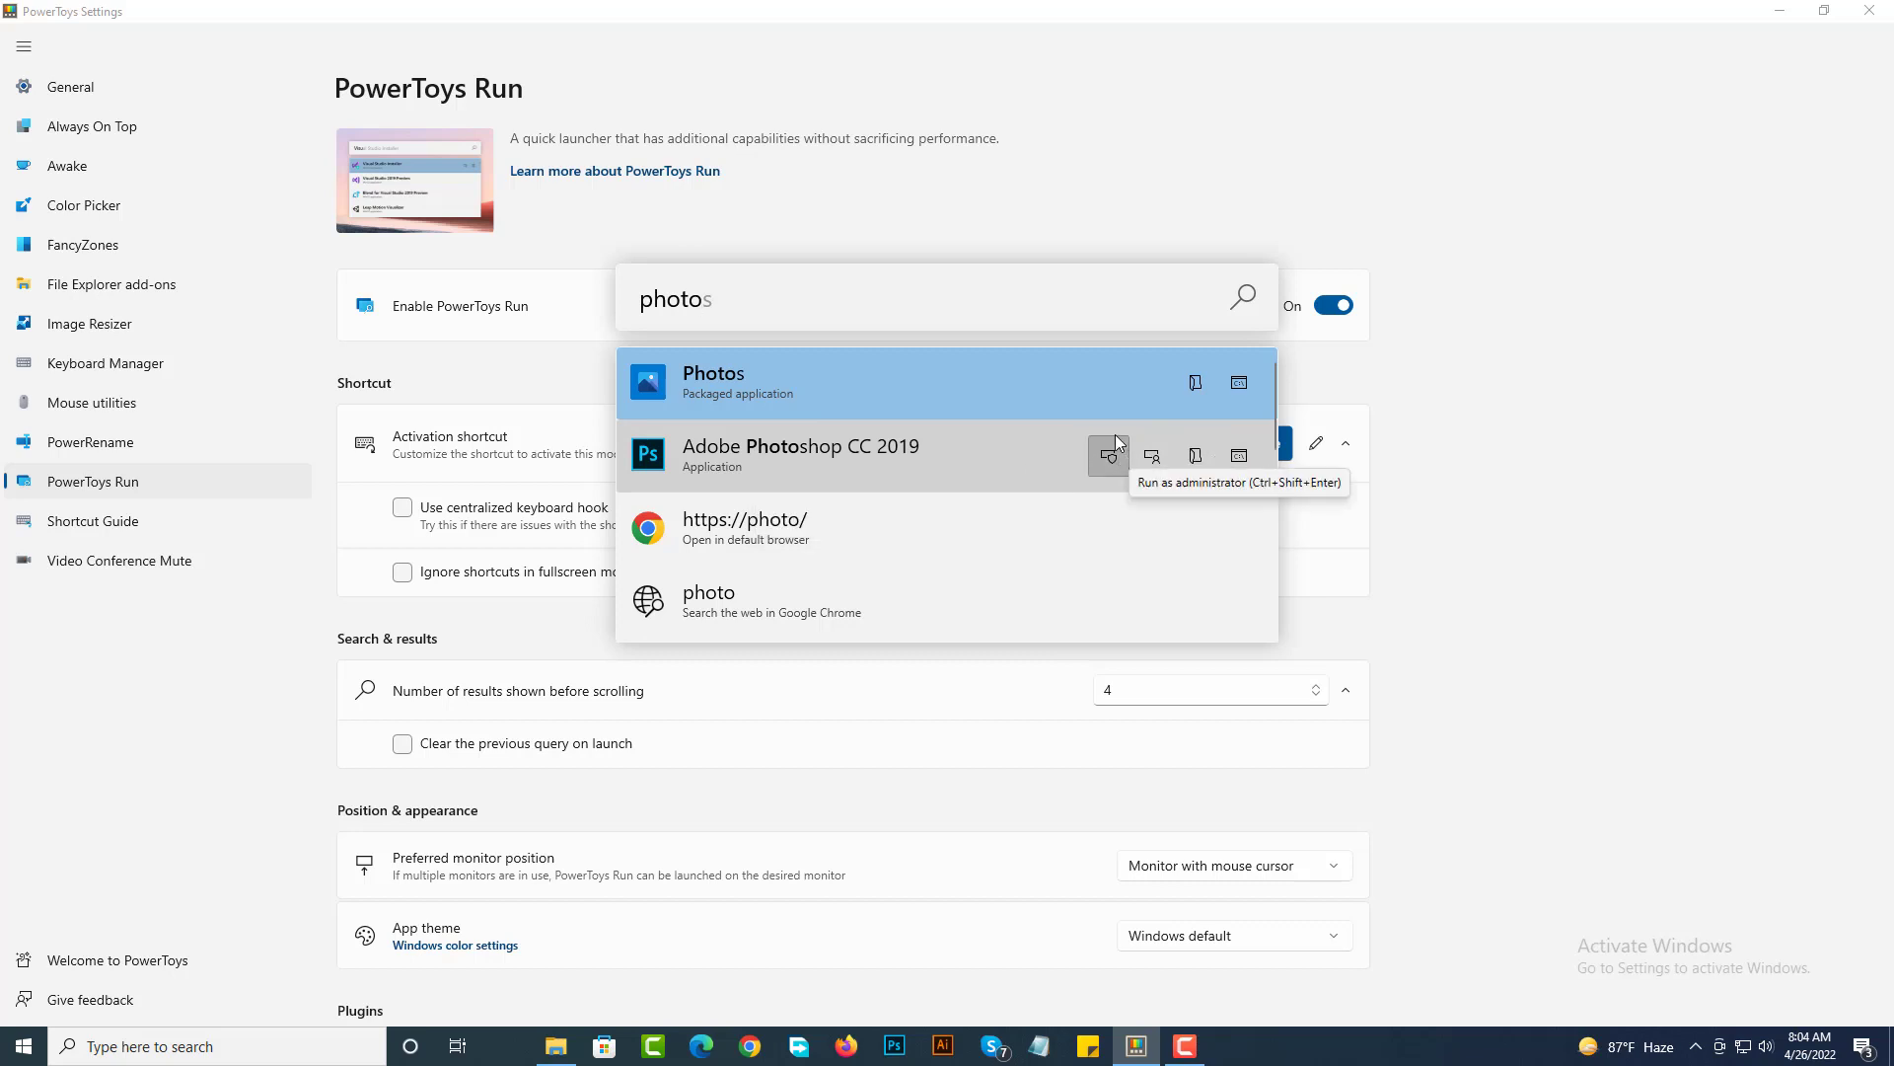
{"action": "left_click", "coordinate": [1432, 381]}
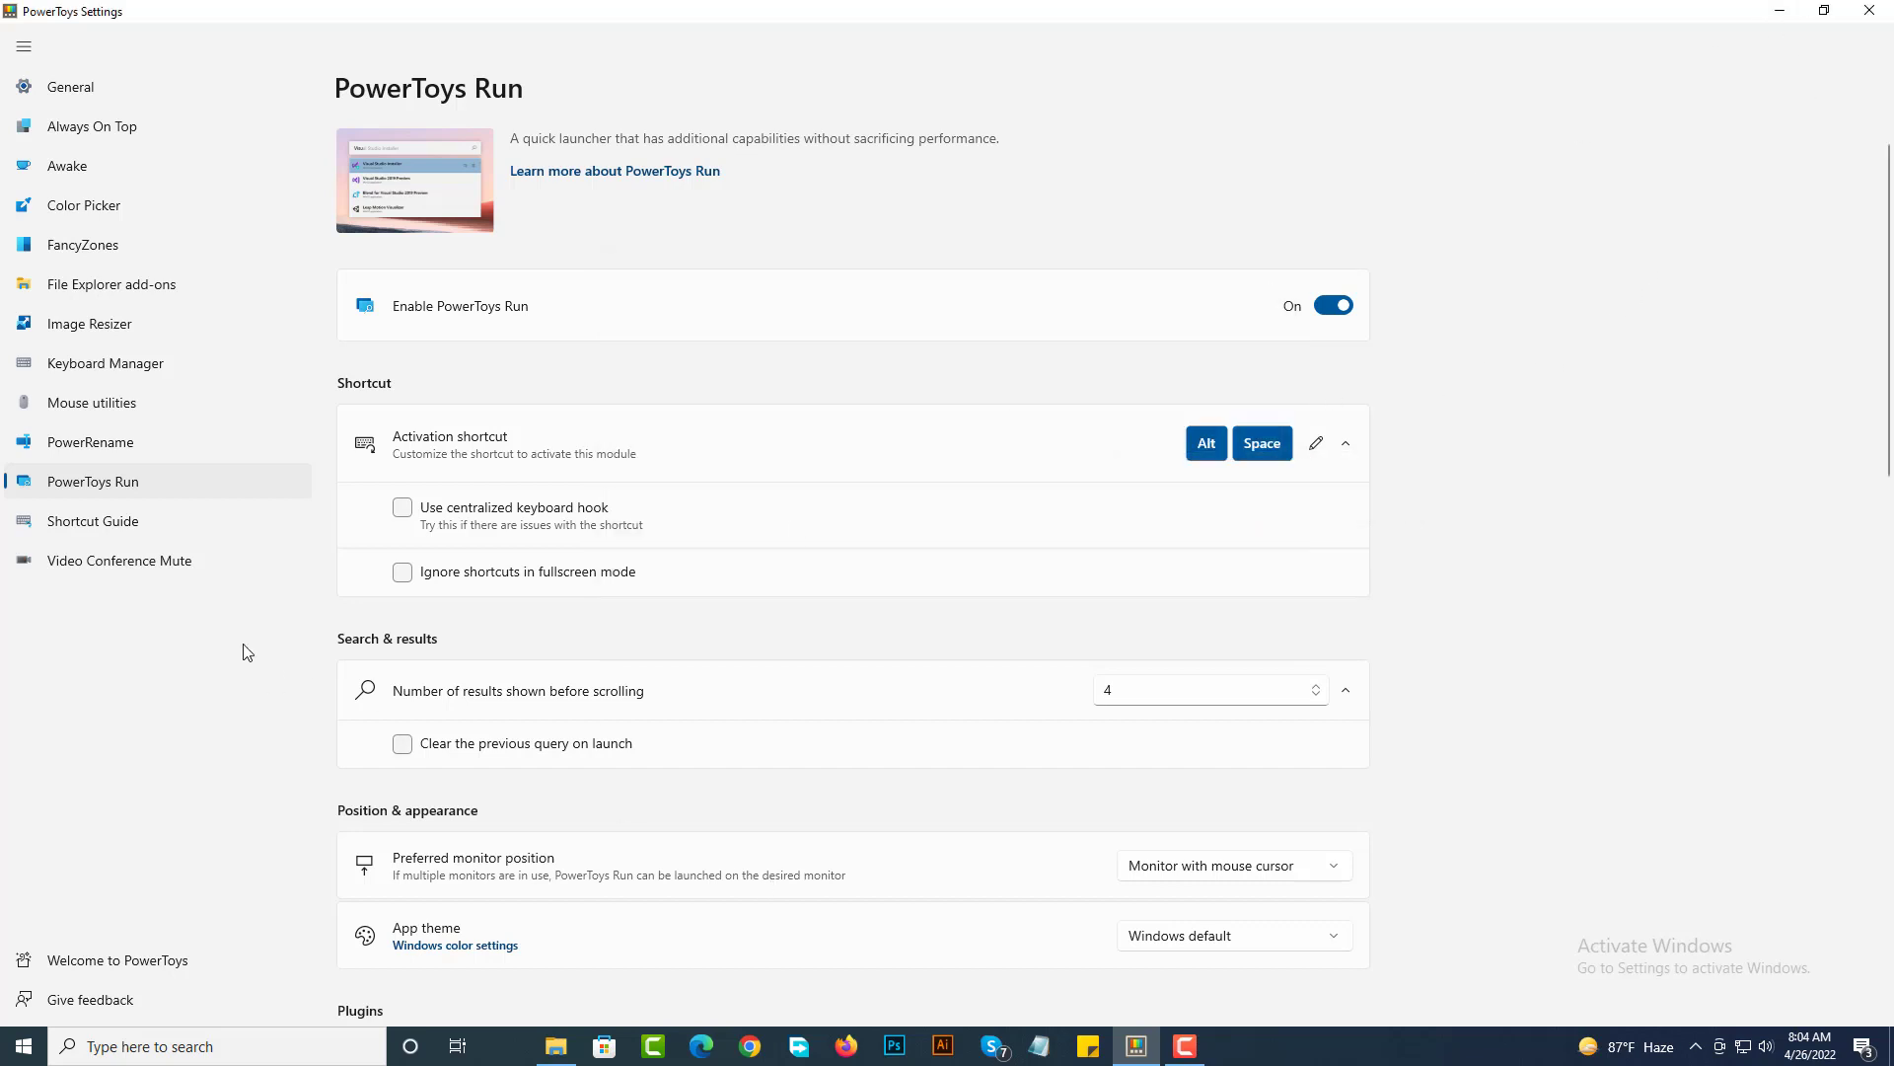
Review the Video Conference Mute, Always On Top, Awake and Color Picker settings pages, and return to Always On Top
{"action": "left_click", "coordinate": [107, 567]}
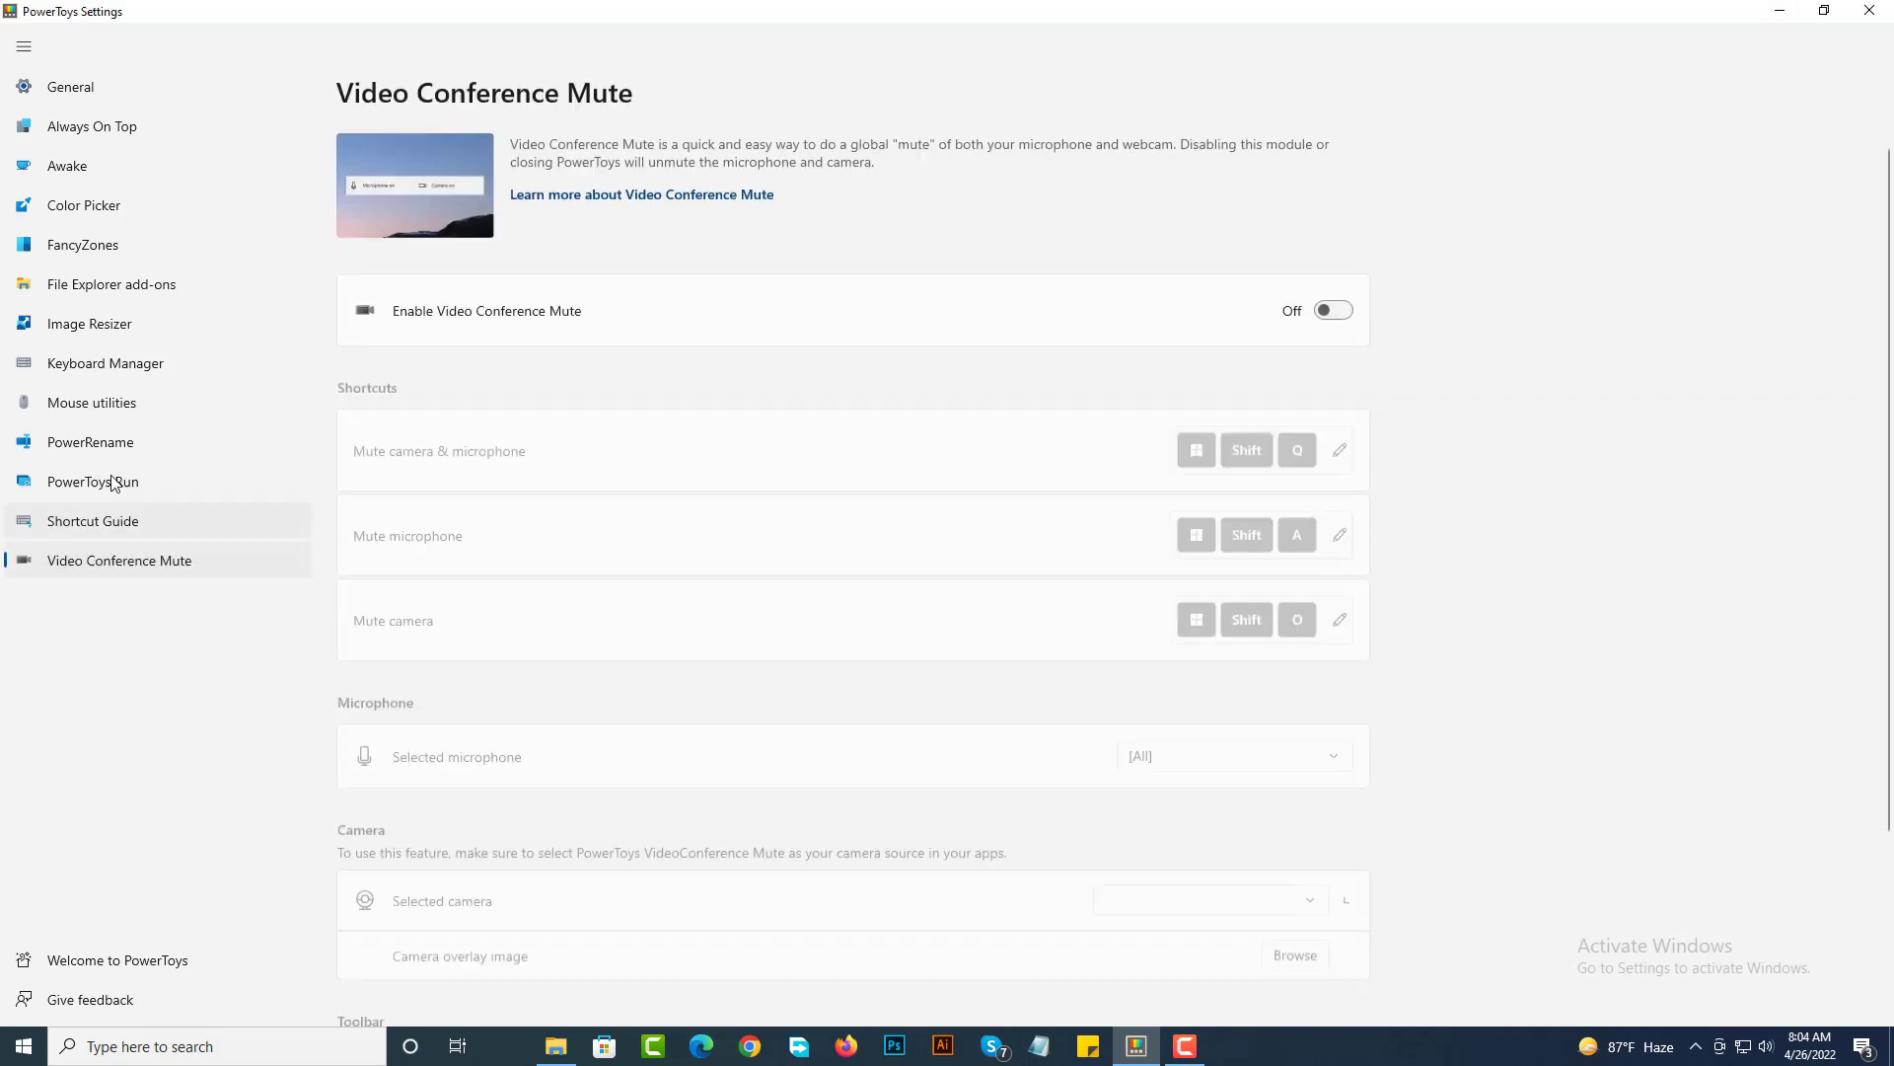
{"action": "left_click", "coordinate": [112, 128]}
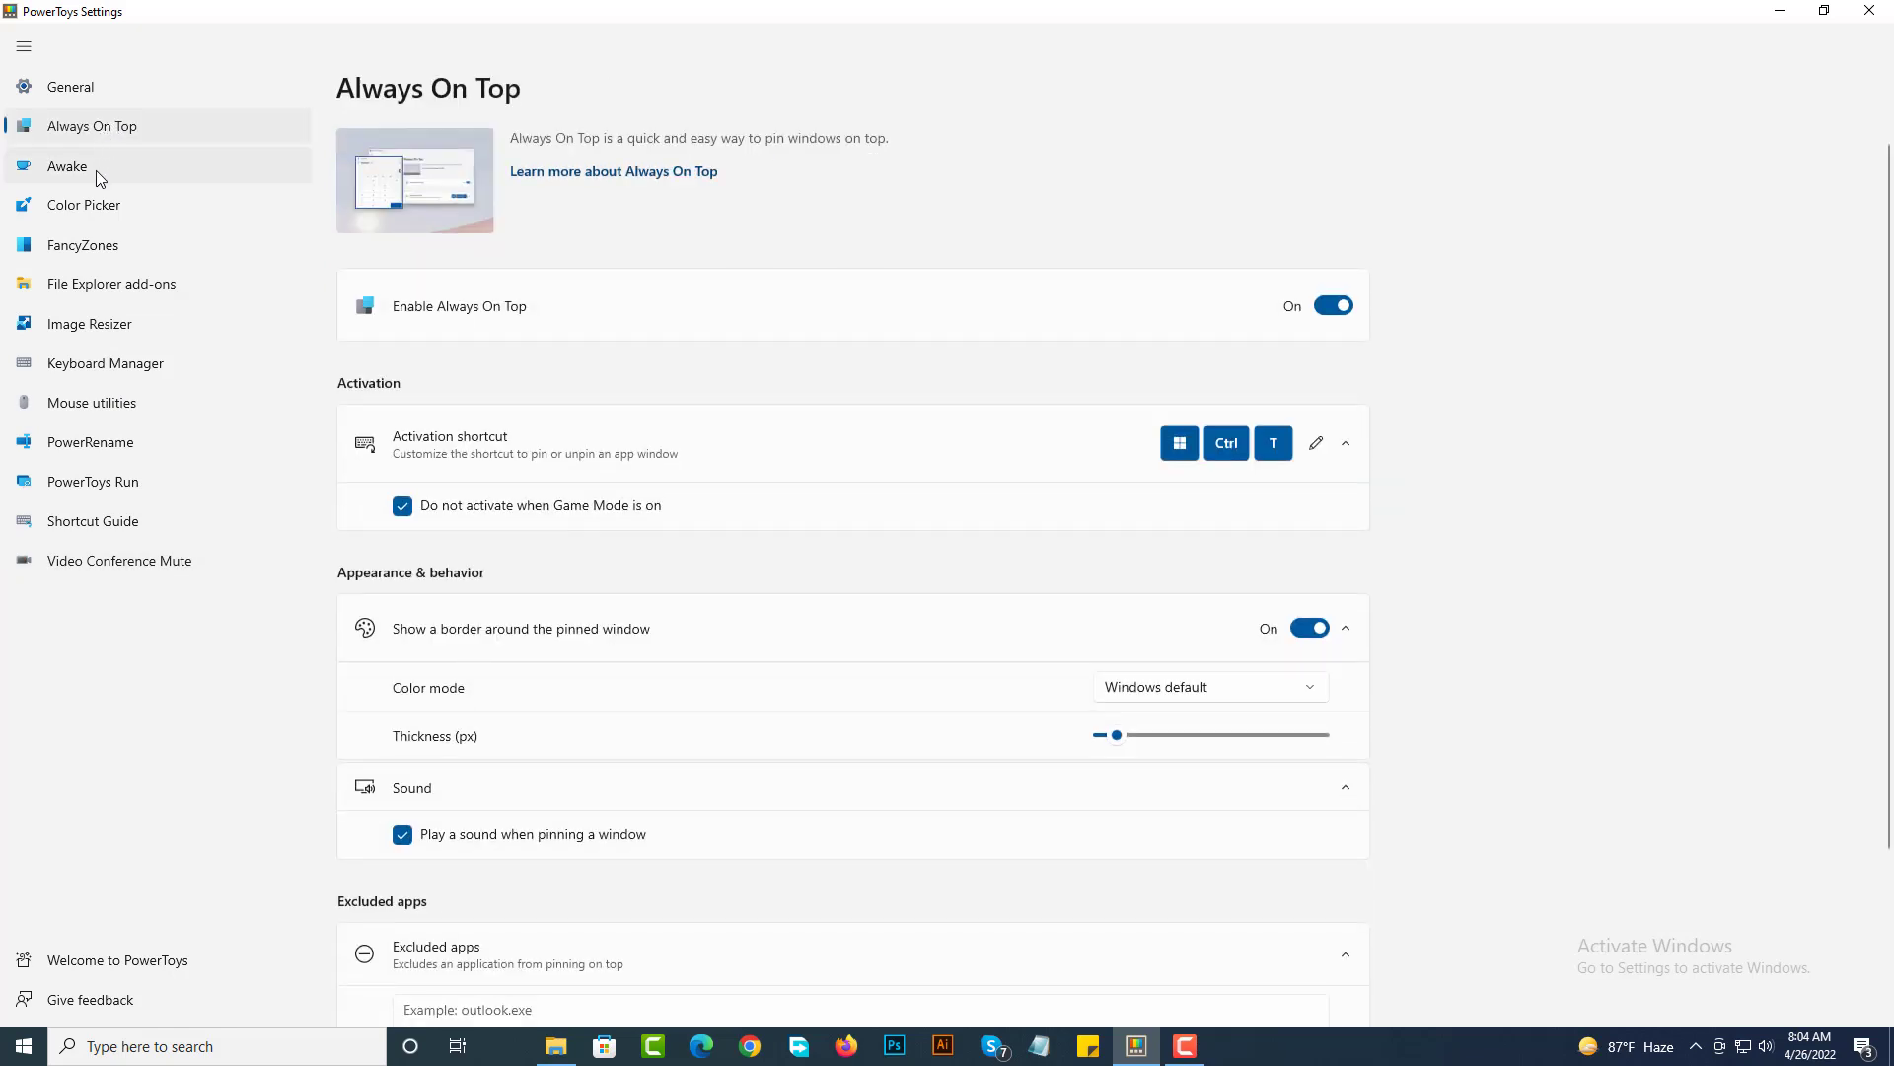
{"action": "left_click", "coordinate": [93, 170]}
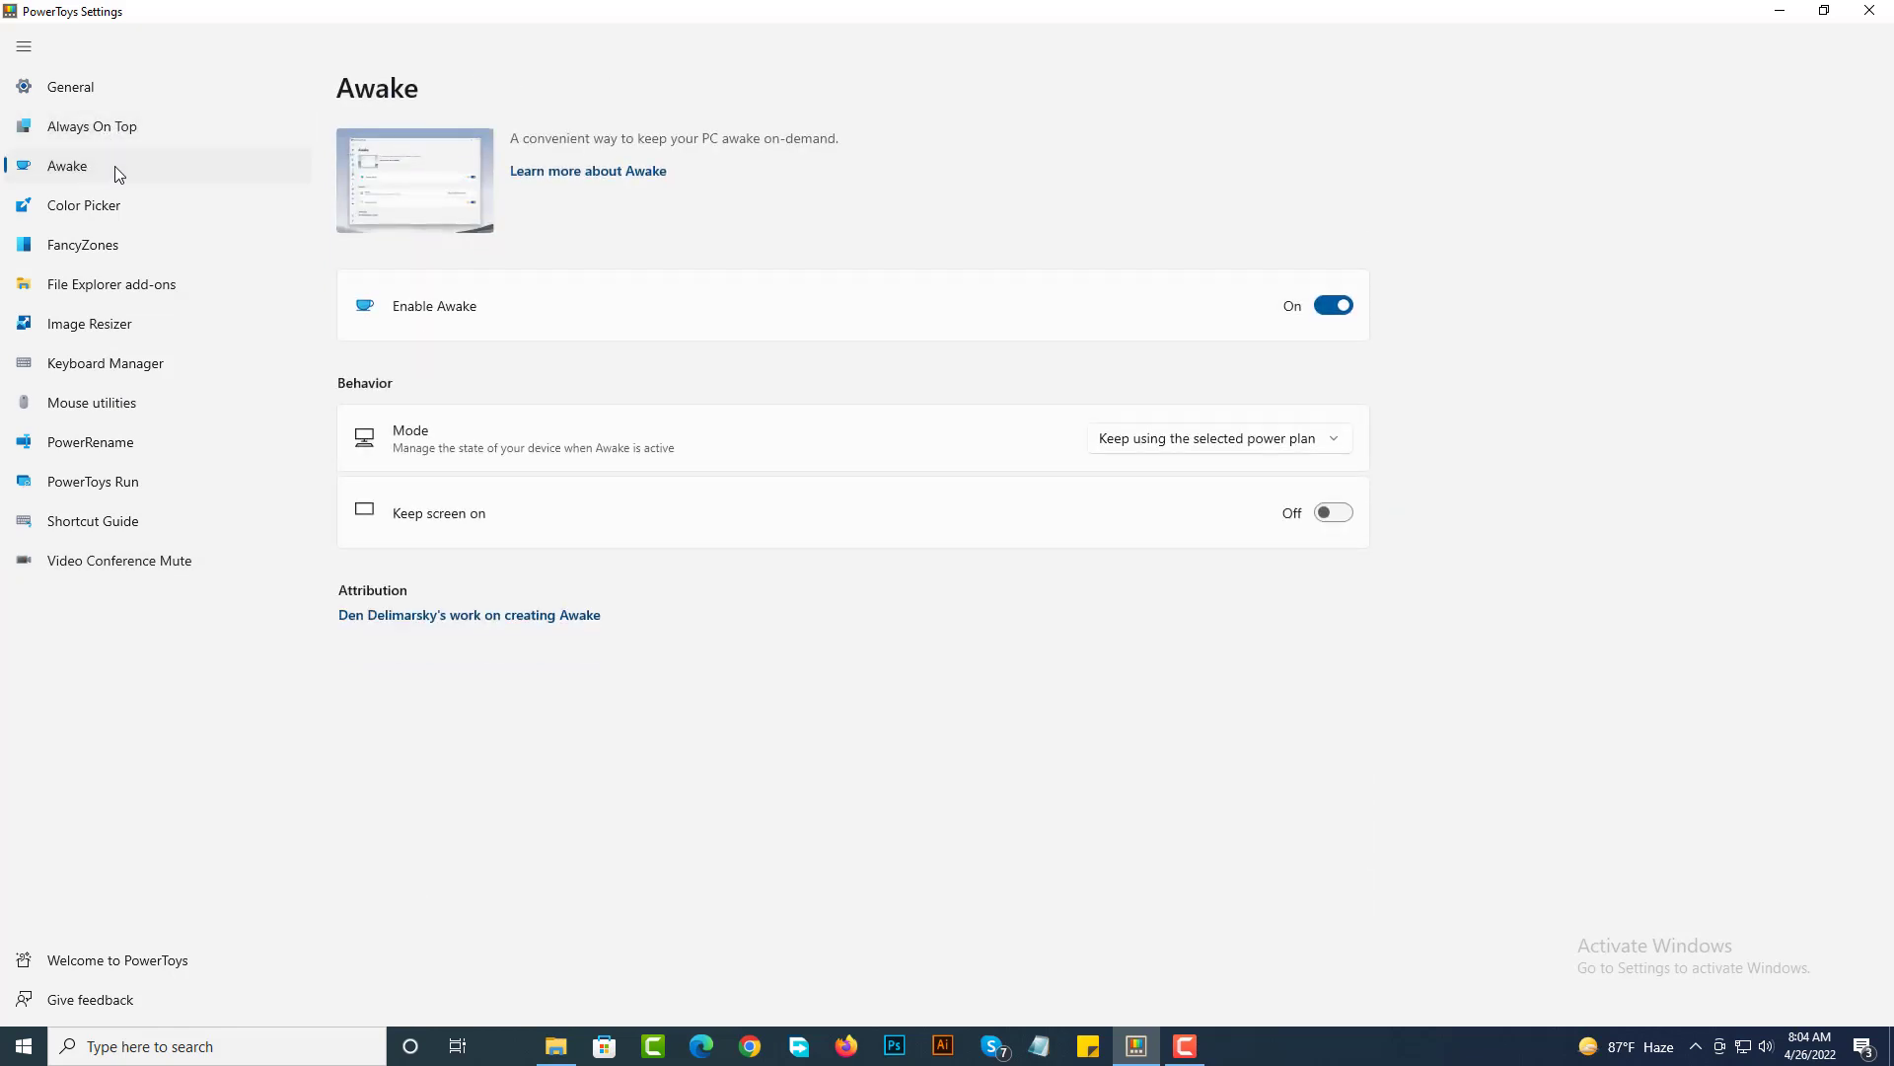
{"action": "left_click", "coordinate": [114, 209]}
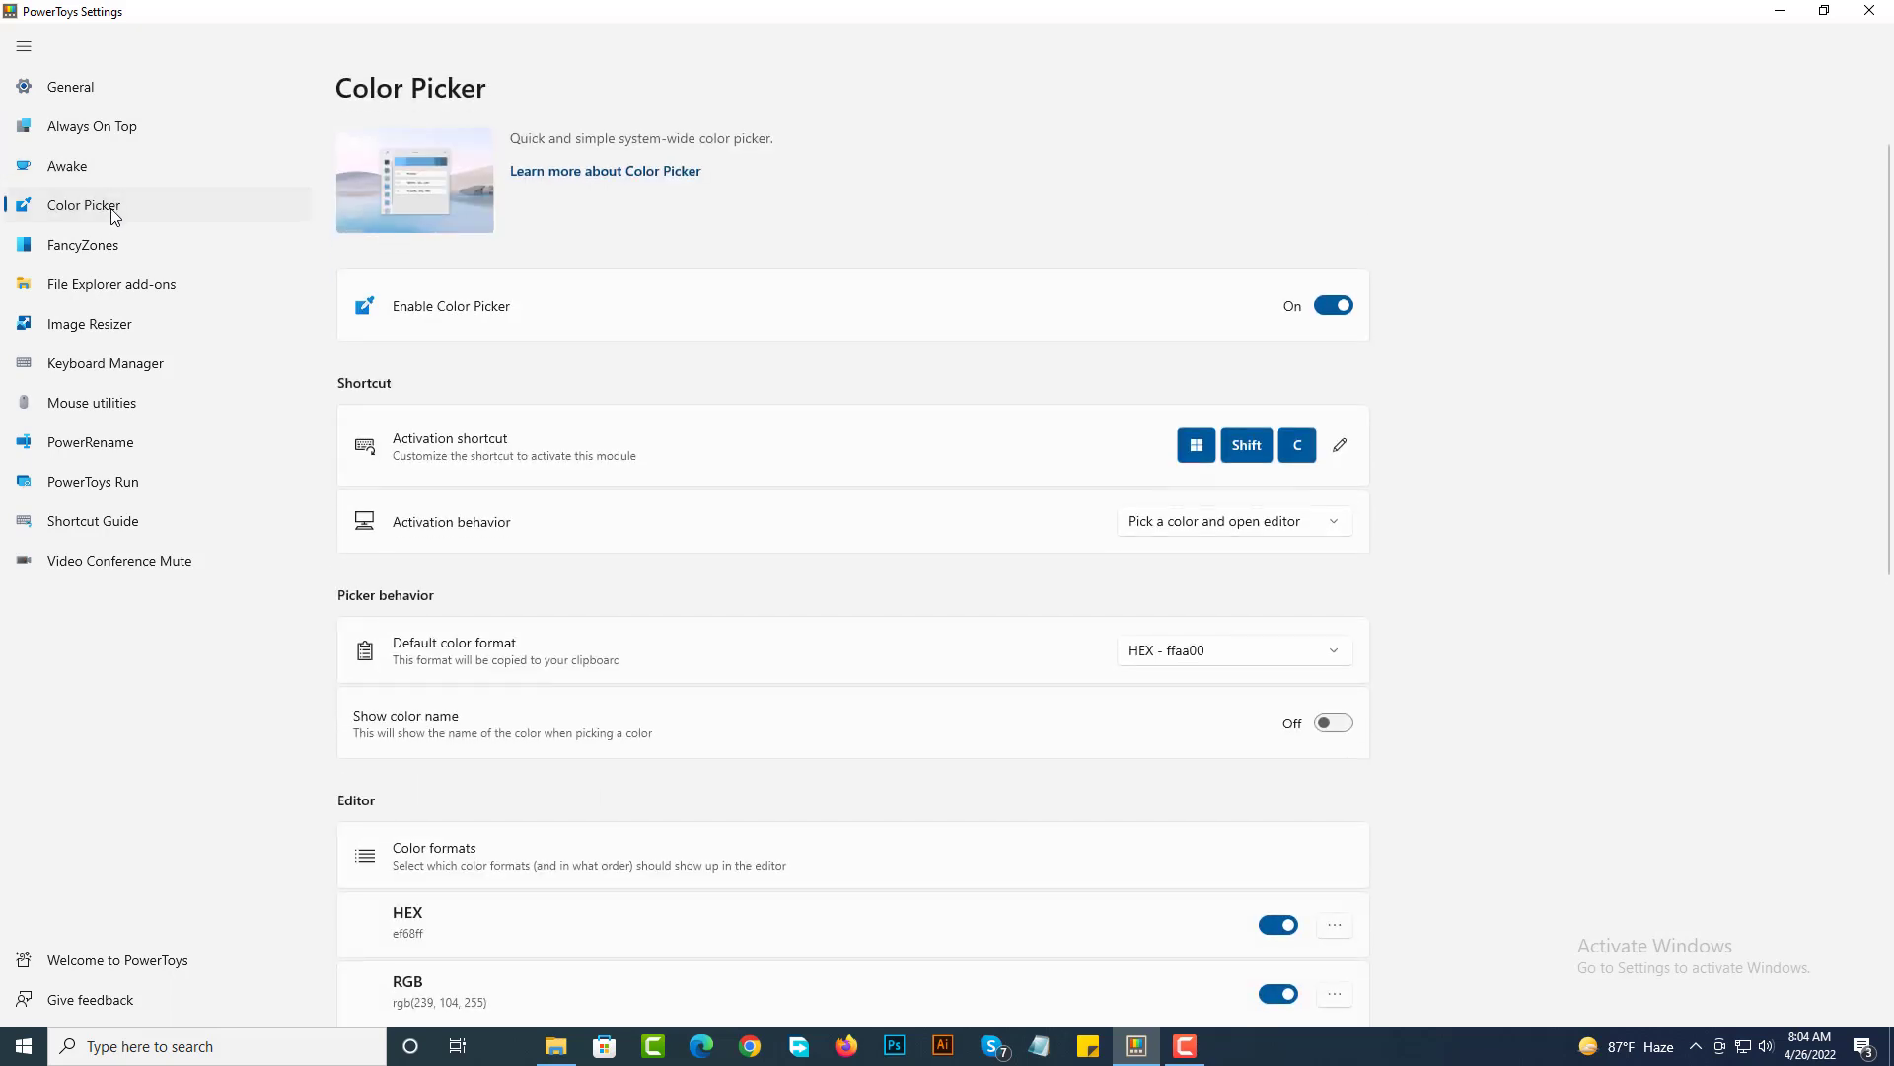
{"action": "left_click", "coordinate": [92, 130]}
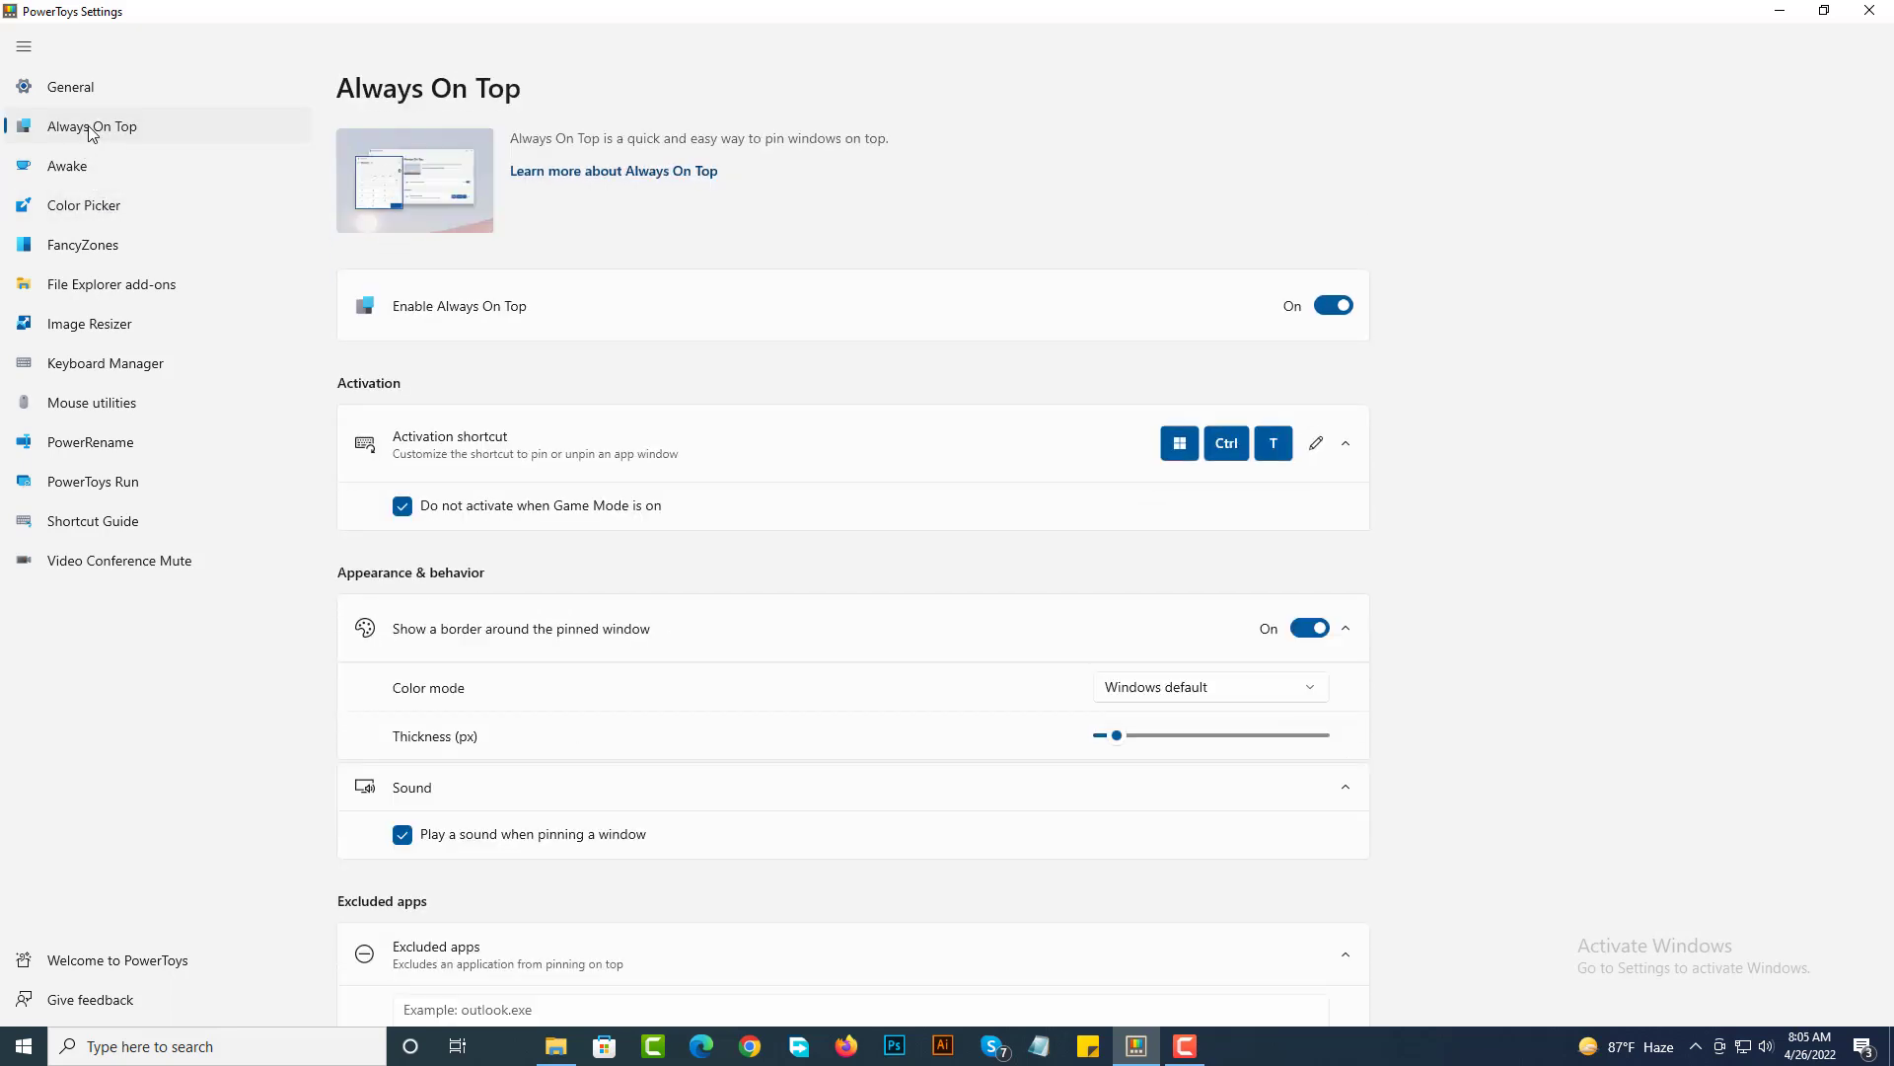